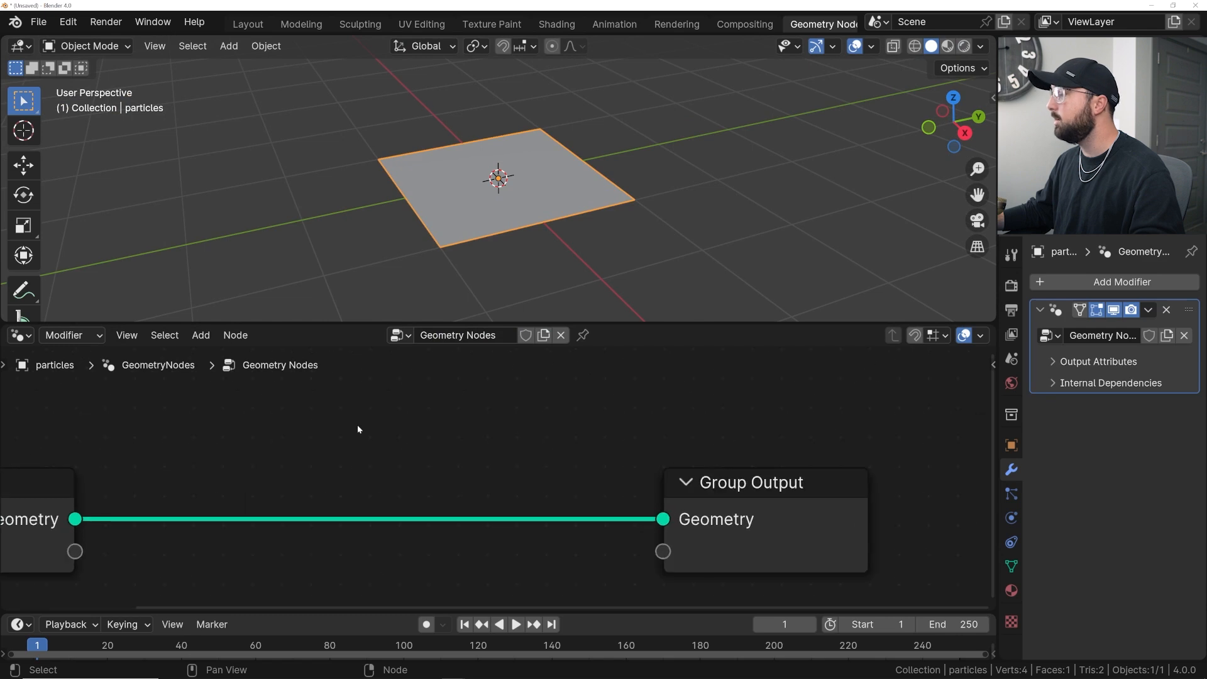
# - Add a Cube node feeding the Group Output and set its size to 3 m in X, 16 m in Y and 3 m in Z
pyautogui.moveTo(371, 423); pyautogui.dragTo(413, 409, button='middle')
pyautogui.hotkey('shift', 'a')
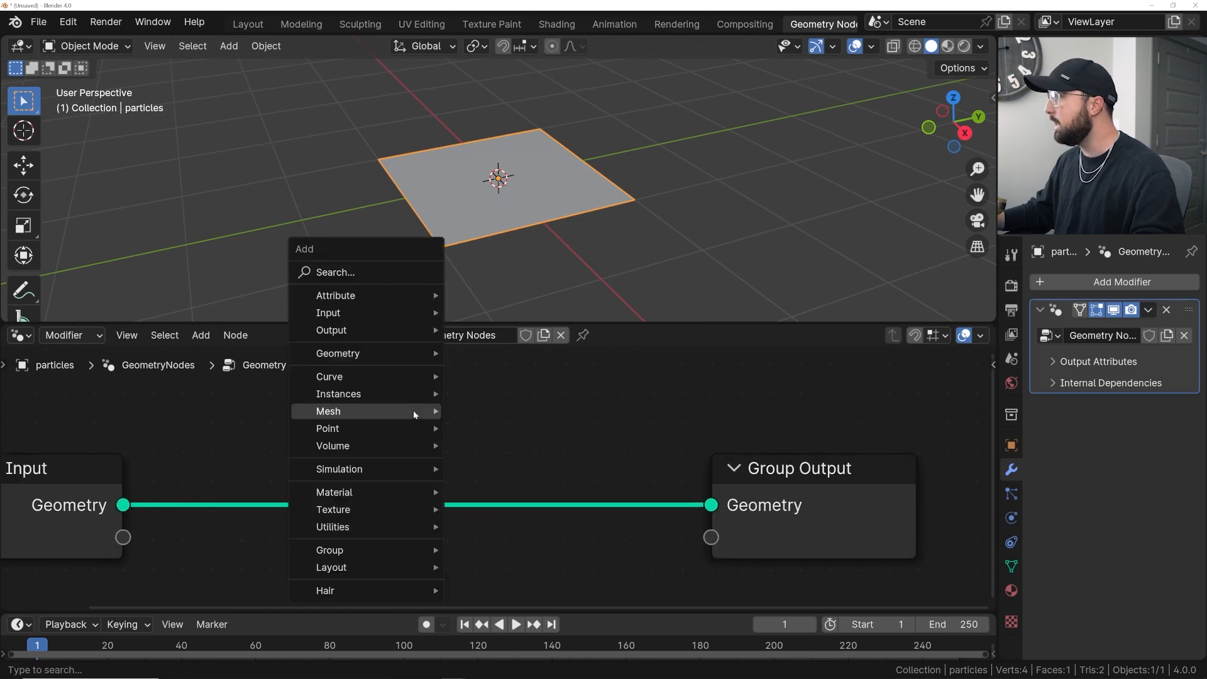
pyautogui.click(345, 271)
pyautogui.write('cube')
pyautogui.press('Return')
pyautogui.scroll(-3, 466, 484)
pyautogui.moveTo(466, 484); pyautogui.dragTo(357, 428, button='middle')
pyautogui.moveTo(340, 443); pyautogui.dragTo(339, 483)
pyautogui.write('3')
pyautogui.press('Return')
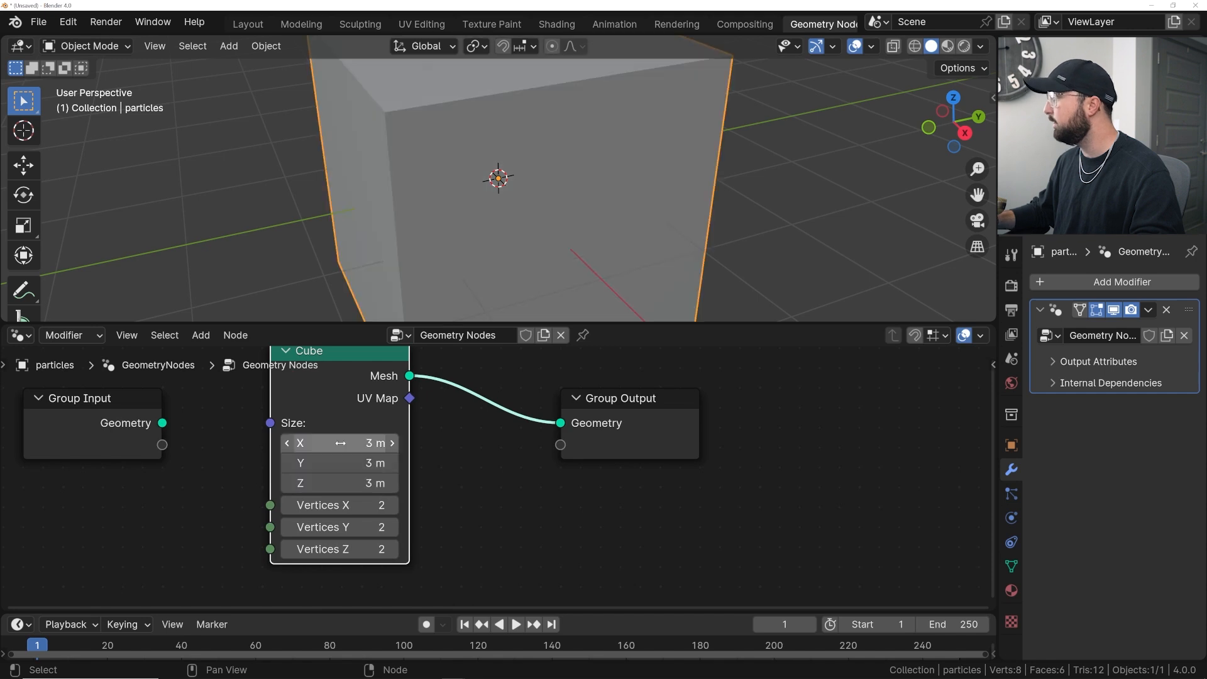
pyautogui.write('16')
pyautogui.press('Return')
# - Insert a Mesh to Volume node between the Cube and the Group Output
pyautogui.scroll(-4, 529, 212)
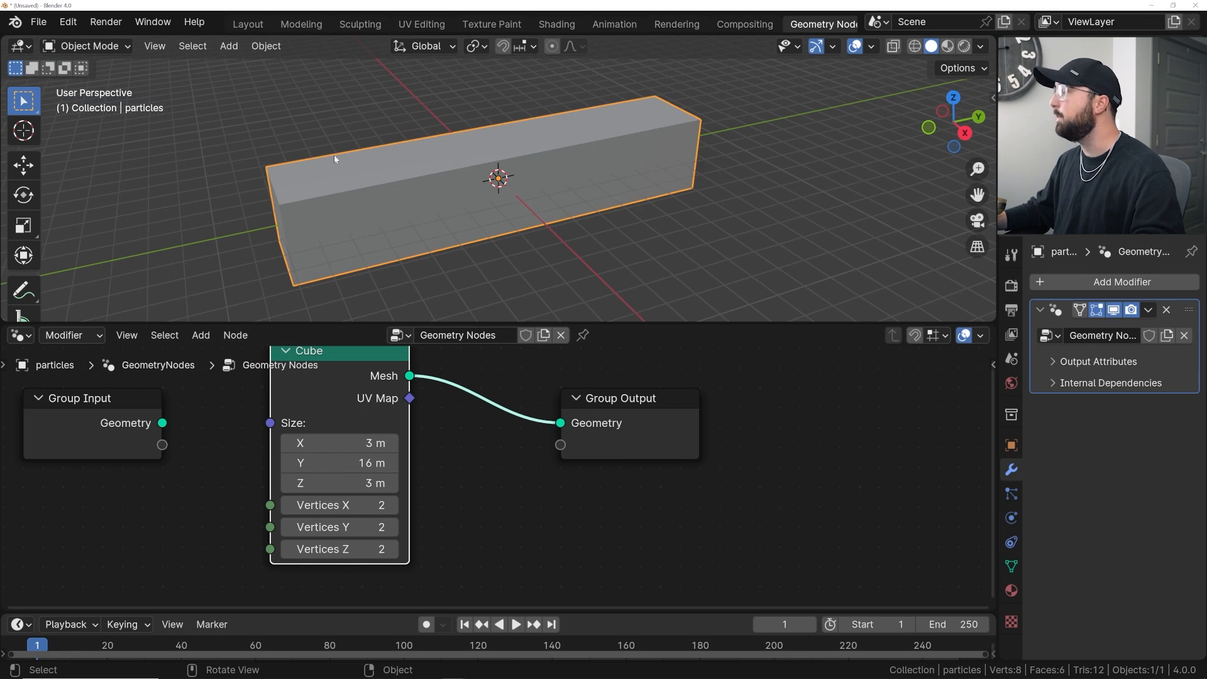
pyautogui.scroll(-2, 431, 451)
pyautogui.moveTo(431, 451); pyautogui.dragTo(387, 453, button='middle')
pyautogui.moveTo(523, 428); pyautogui.dragTo(664, 395)
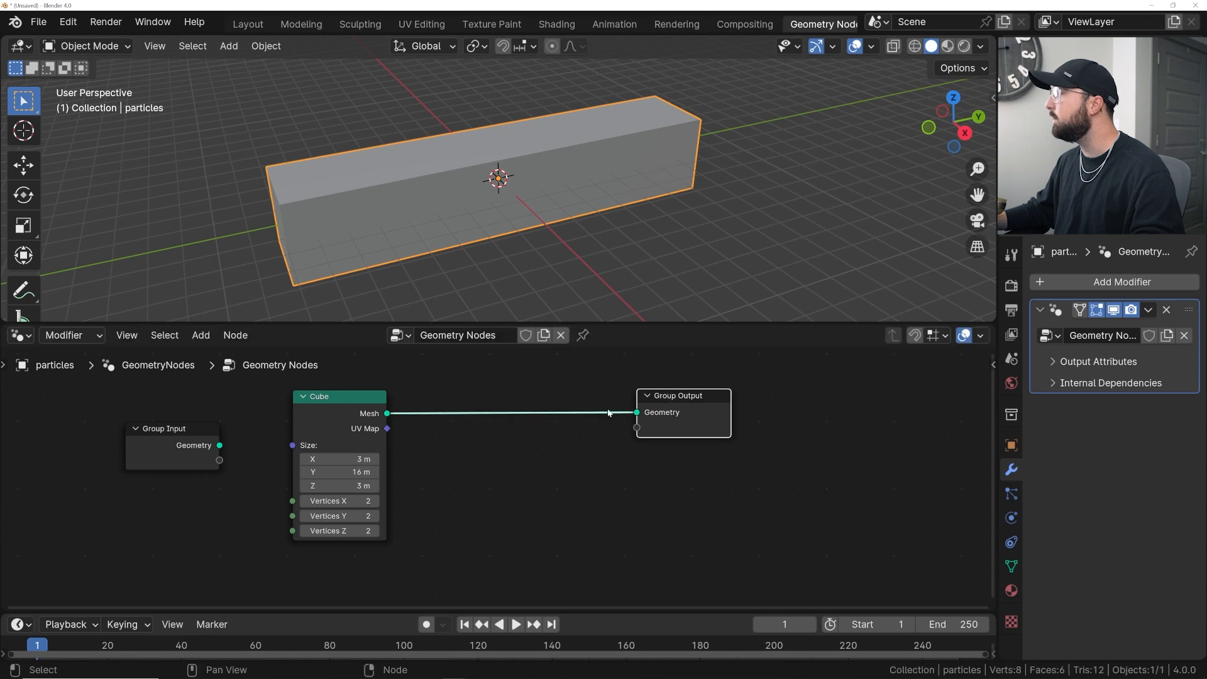
pyautogui.scroll(2, 535, 480)
pyautogui.moveTo(535, 479); pyautogui.dragTo(533, 481, button='middle')
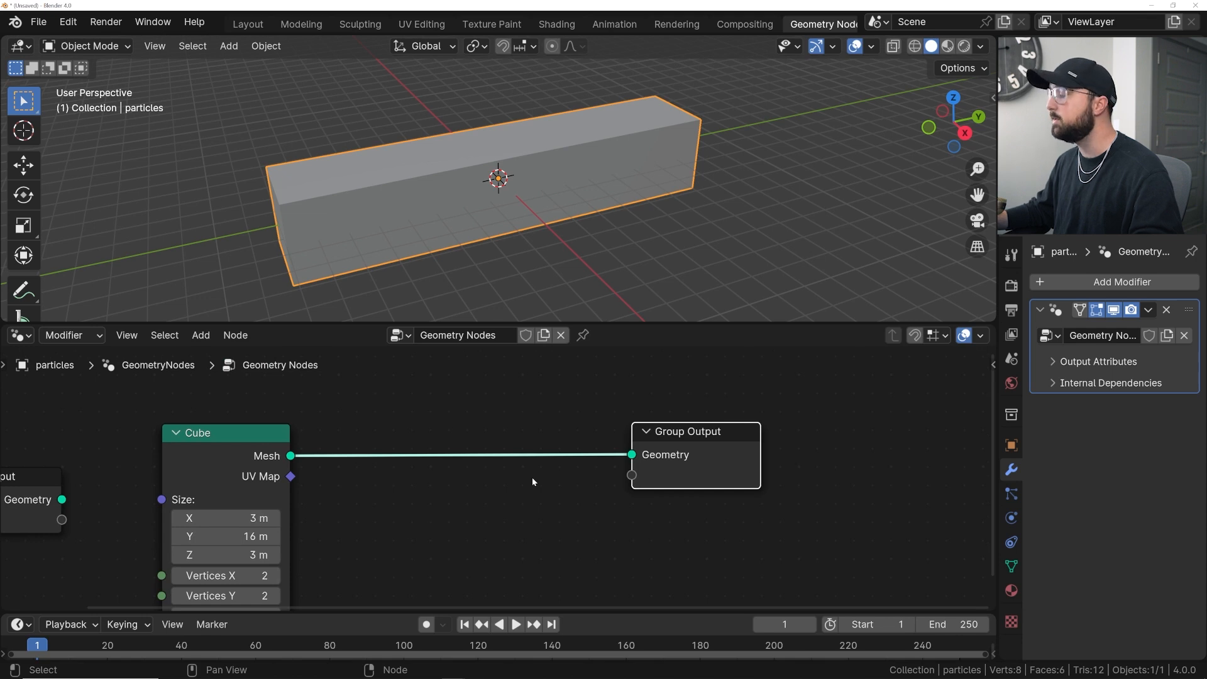
pyautogui.hotkey('shift', 'a')
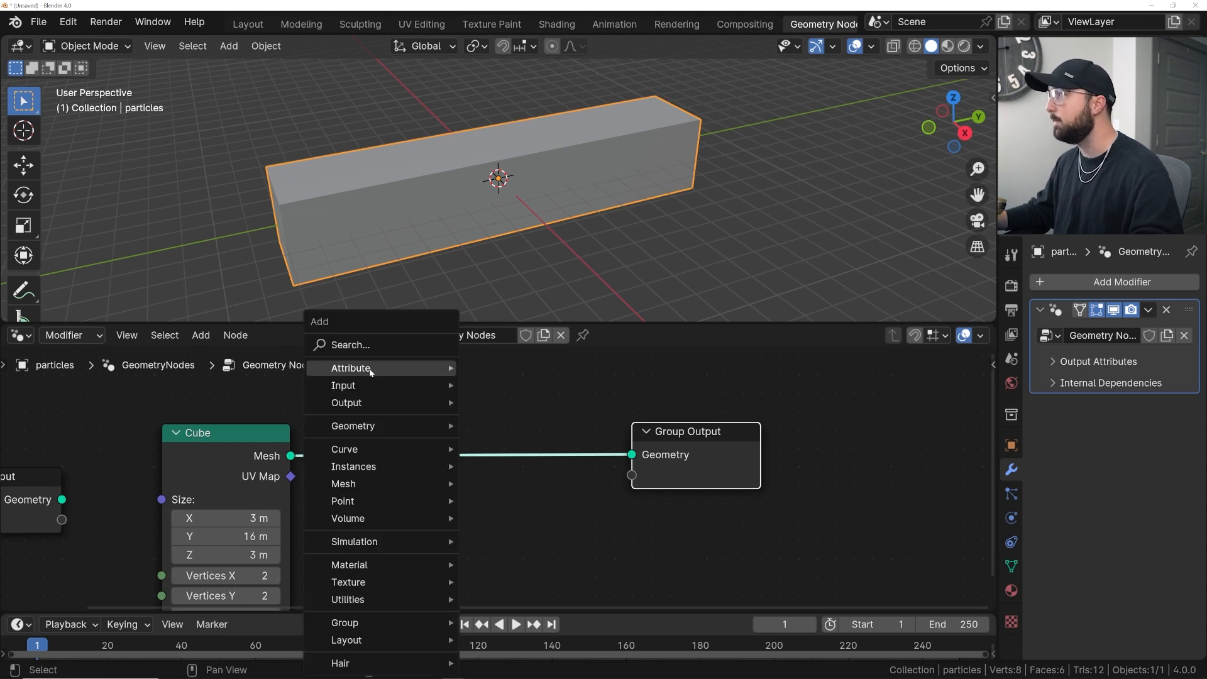
pyautogui.click(340, 346)
pyautogui.write('volume to')
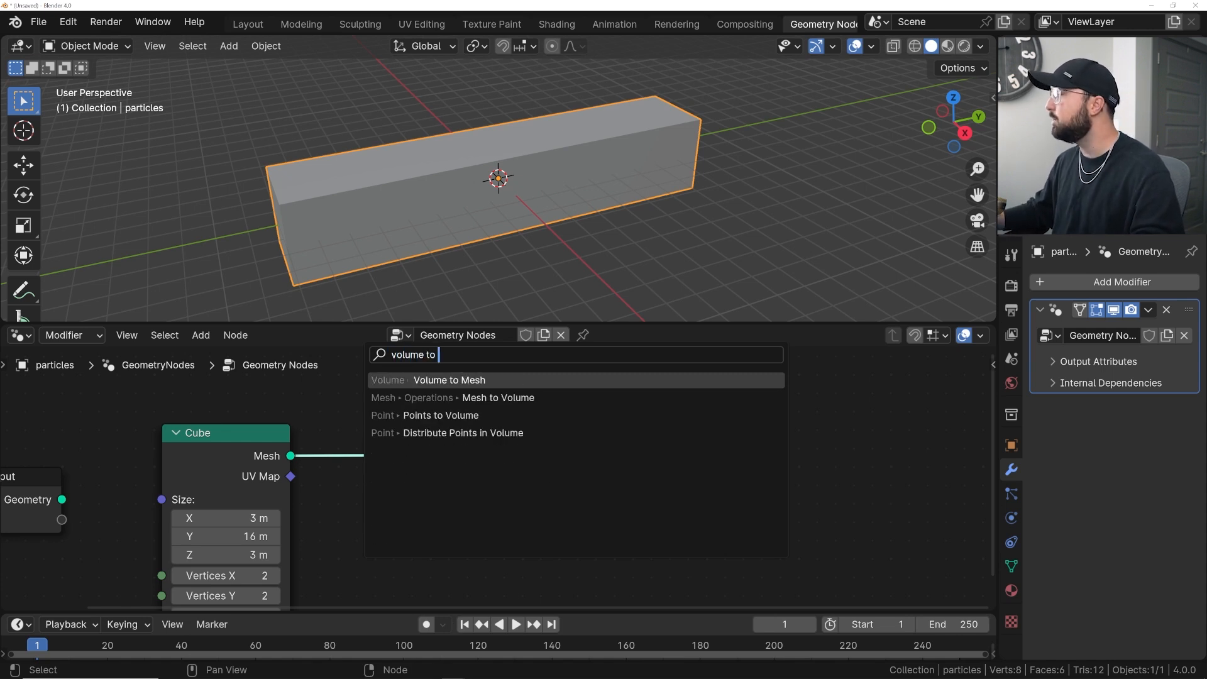
pyautogui.press('BackSpace')
pyautogui.press('BackSpace')
pyautogui.press('BackSpace')
pyautogui.press('BackSpace')
pyautogui.press('BackSpace')
pyautogui.press('BackSpace')
pyautogui.press('BackSpace')
pyautogui.press('BackSpace')
pyautogui.press('BackSpace')
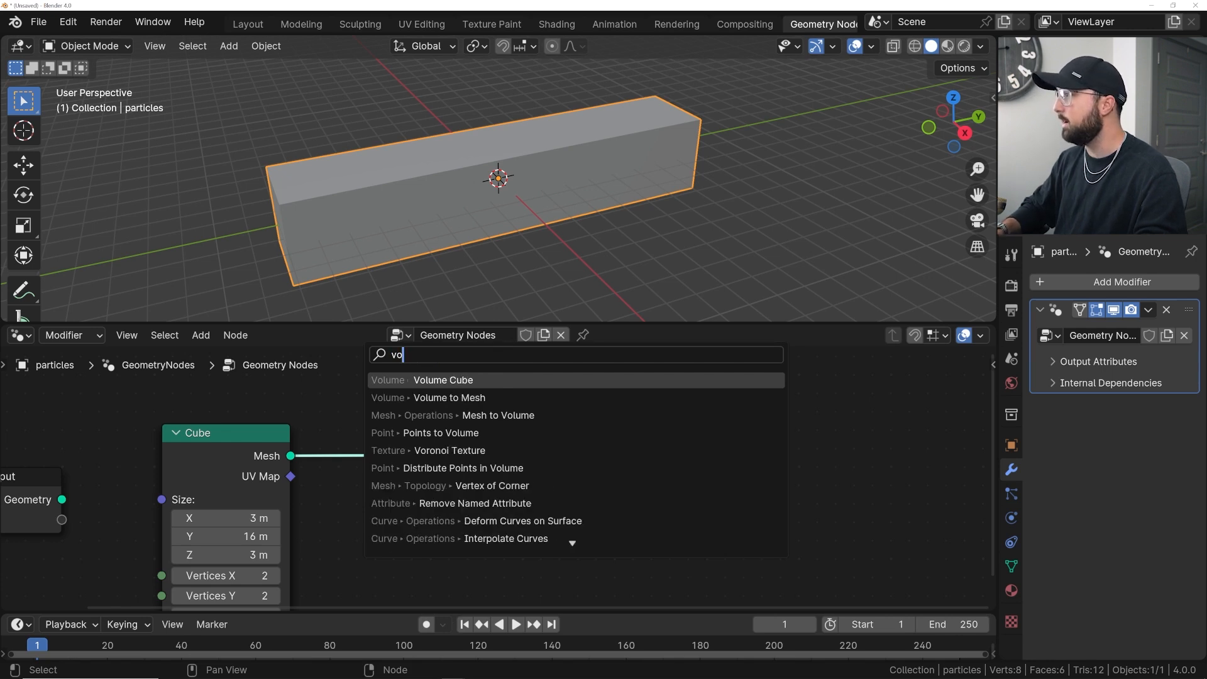
pyautogui.write('mesh to v')
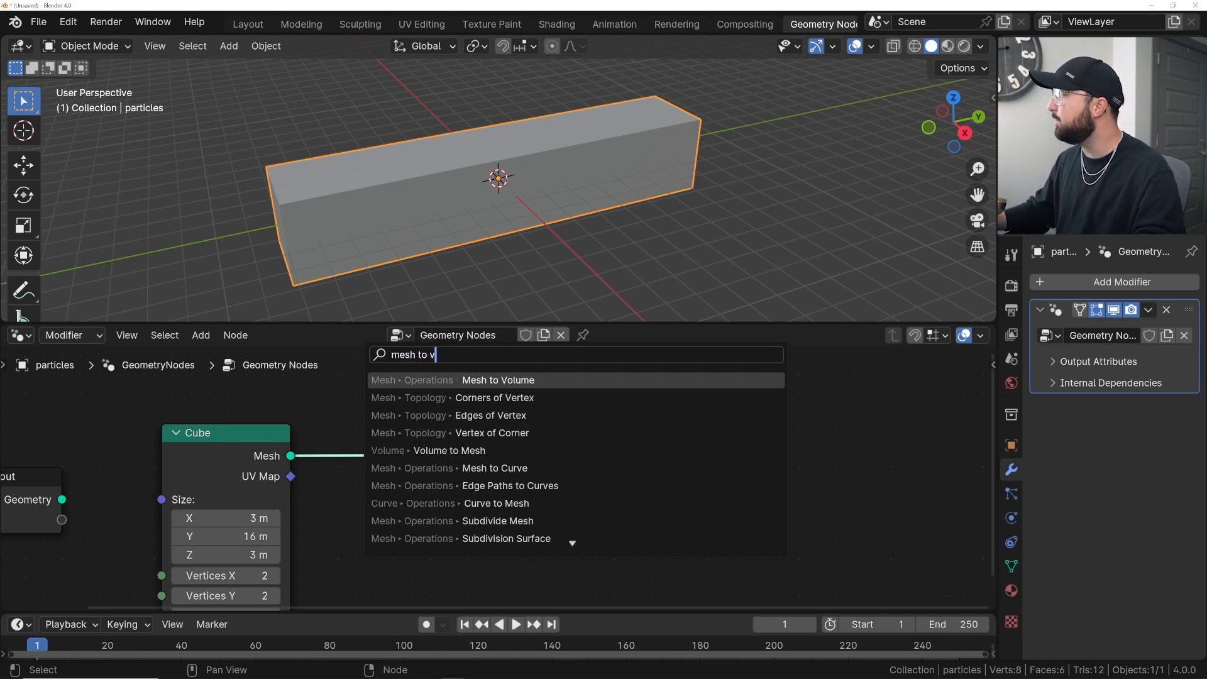
pyautogui.press('Return')
pyautogui.click(433, 418)
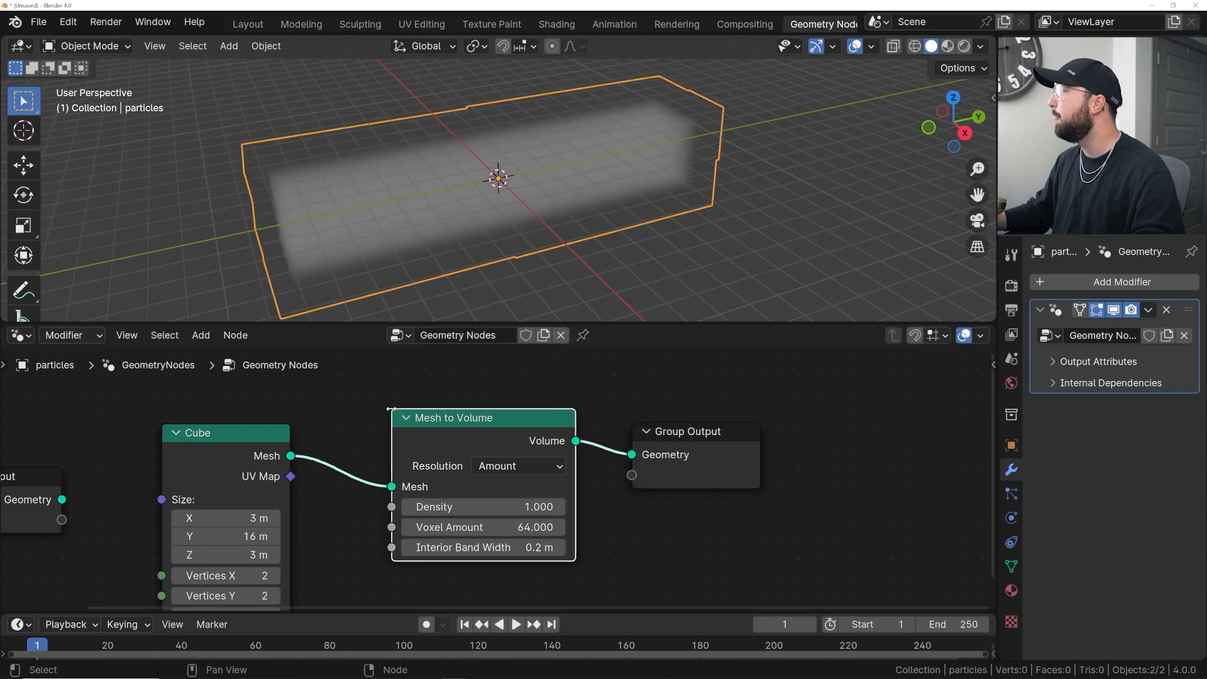
# - Insert a Distribute Points in Volume node between Mesh to Volume and the Group Output
pyautogui.moveTo(406, 213); pyautogui.dragTo(457, 212, button='middle')
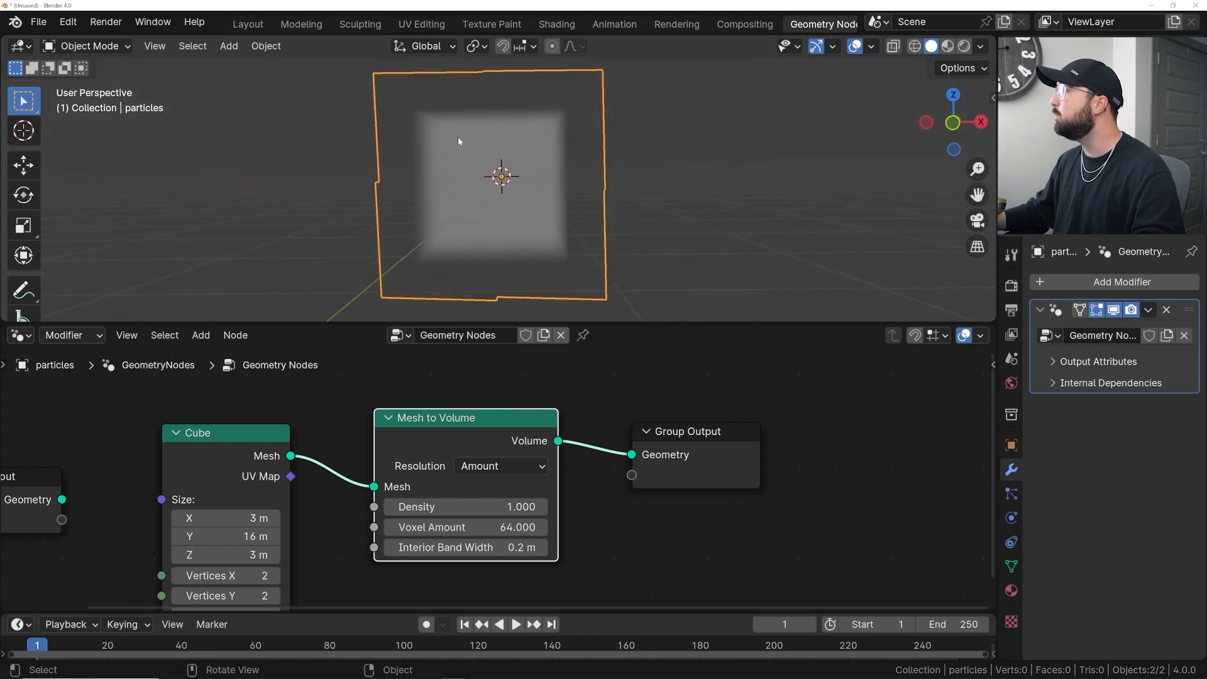
pyautogui.moveTo(578, 529); pyautogui.dragTo(332, 528, button='middle')
pyautogui.moveTo(436, 435); pyautogui.dragTo(613, 419)
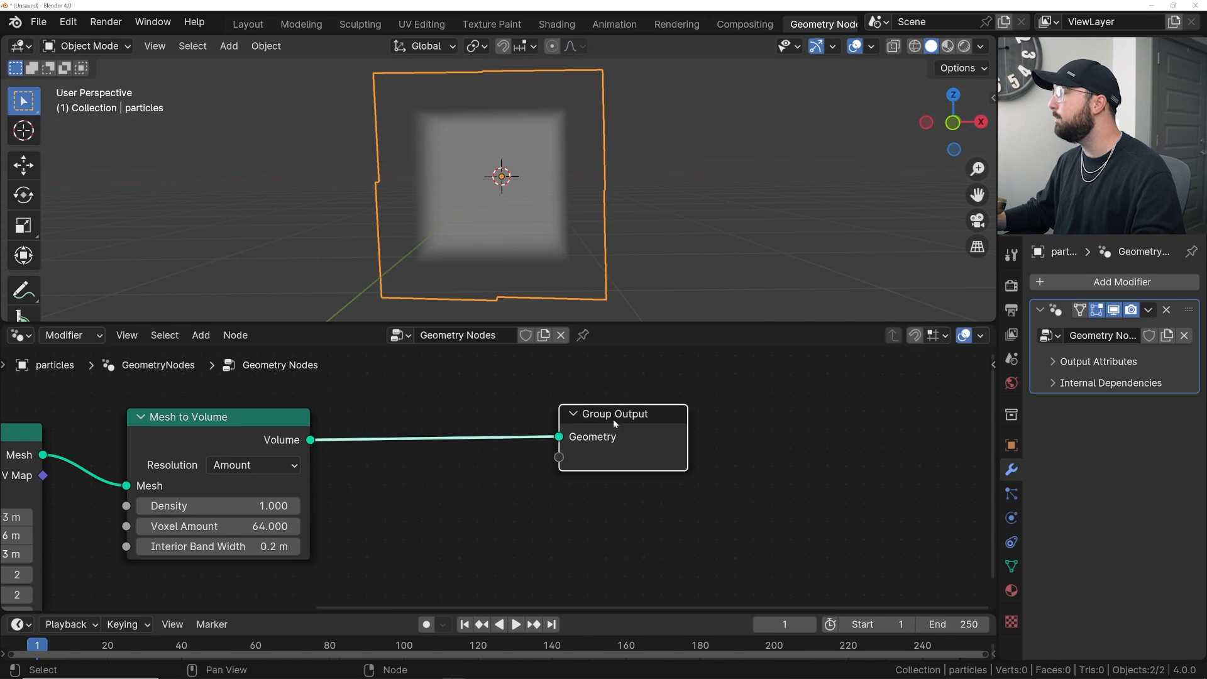
pyautogui.hotkey('shift', 'a')
pyautogui.click(424, 357)
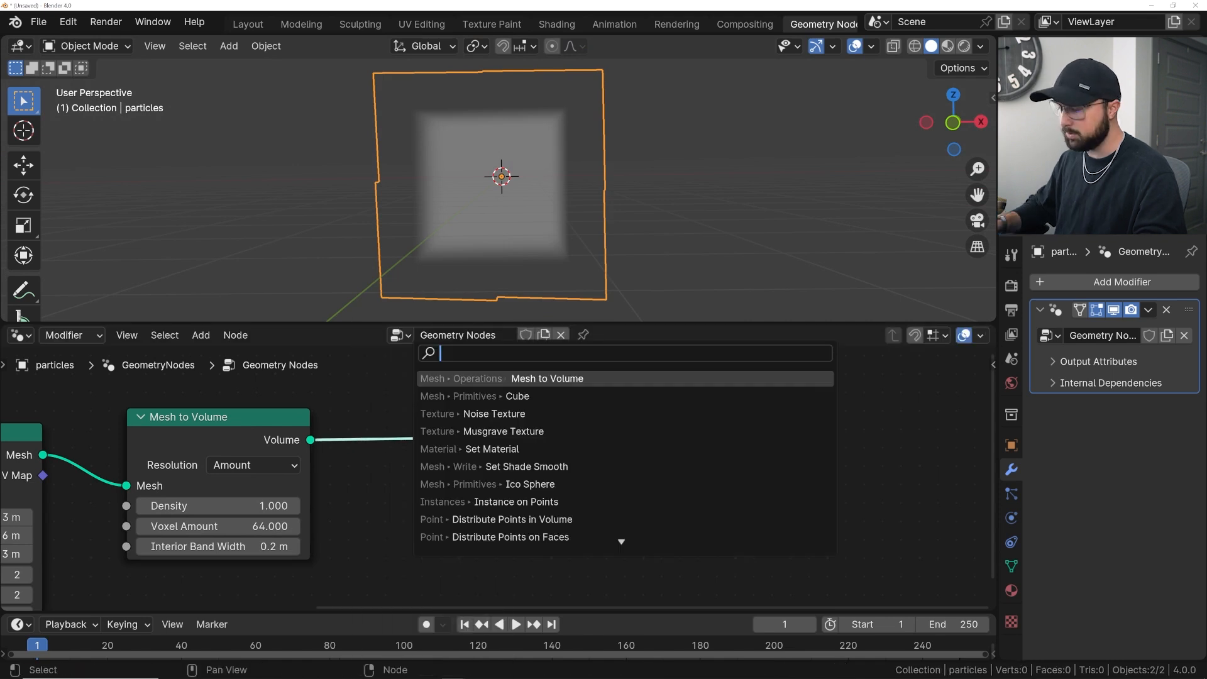
pyautogui.write('volu')
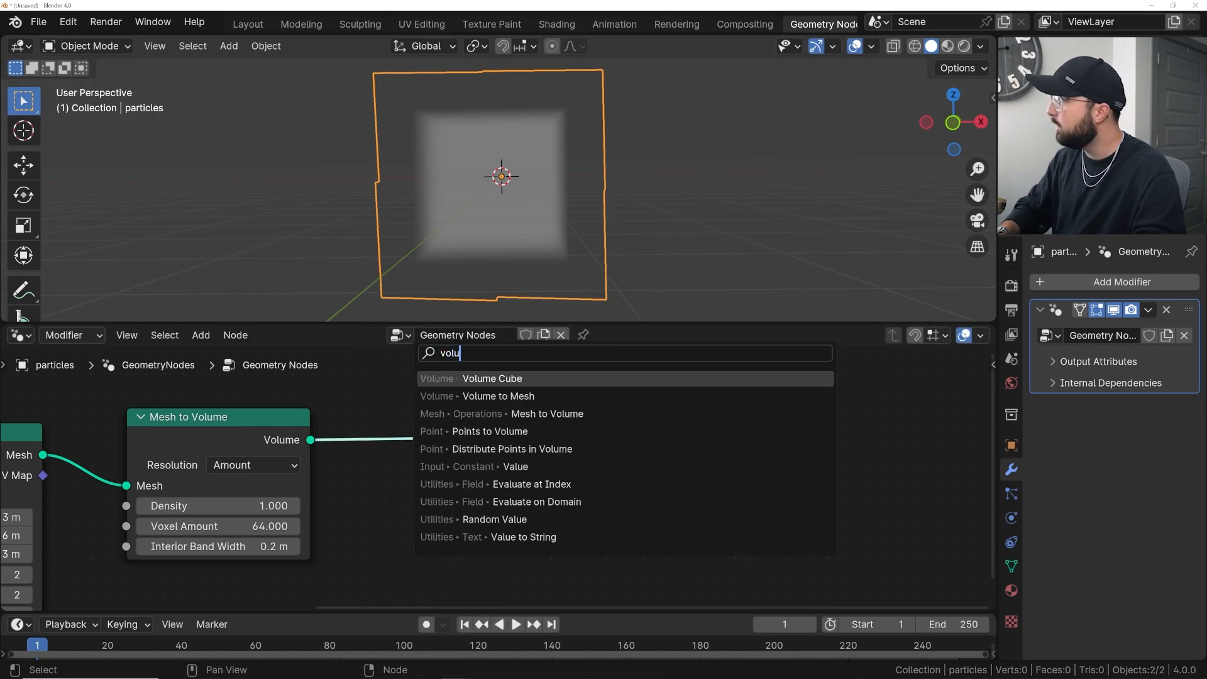
pyautogui.write('me')
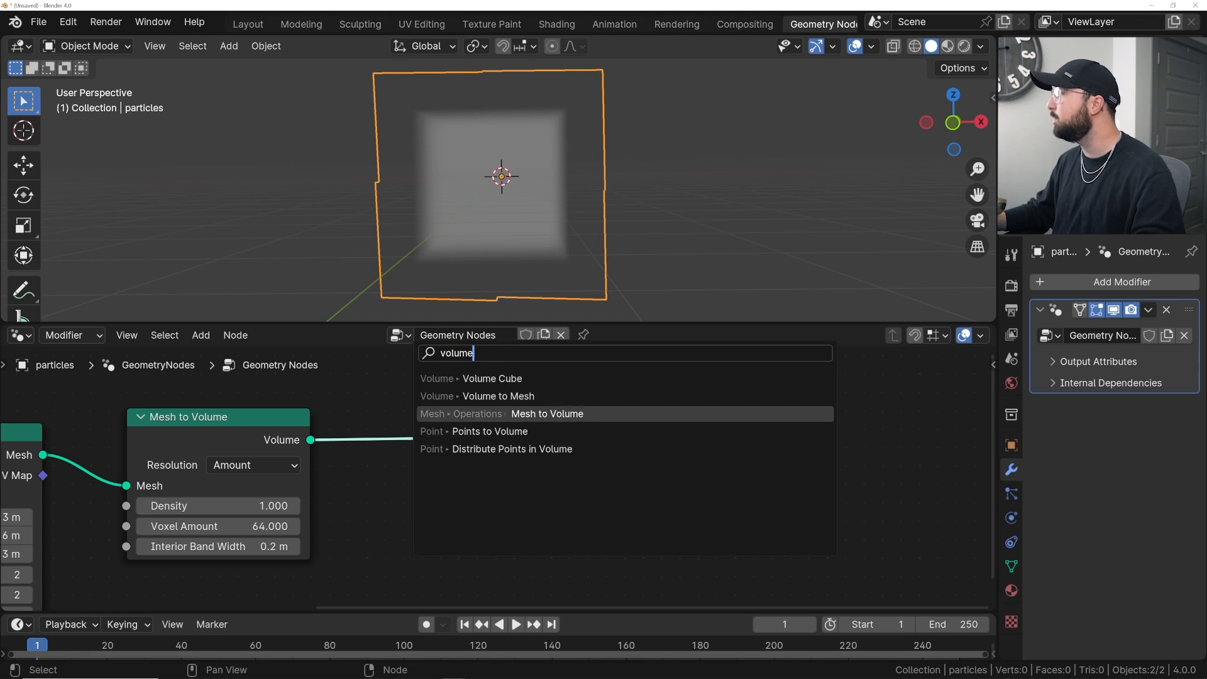
pyautogui.press('Return')
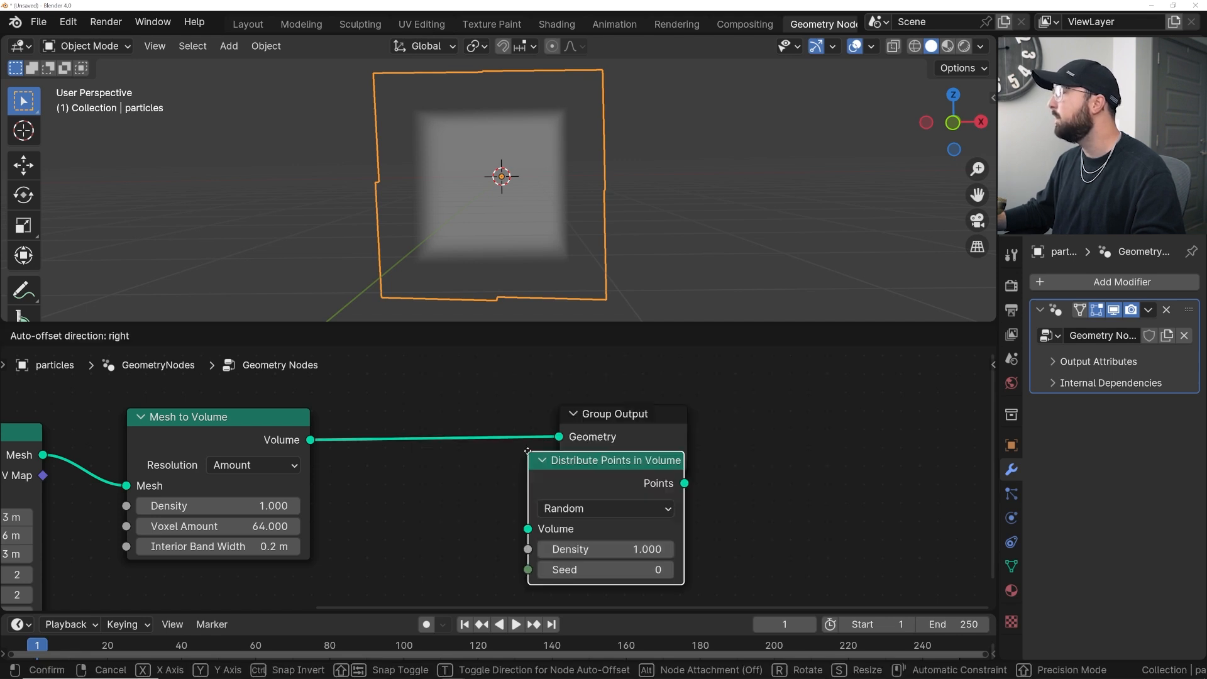
pyautogui.click(348, 413)
pyautogui.moveTo(678, 206); pyautogui.dragTo(503, 216, button='middle')
pyautogui.scroll(-1, 448, 422)
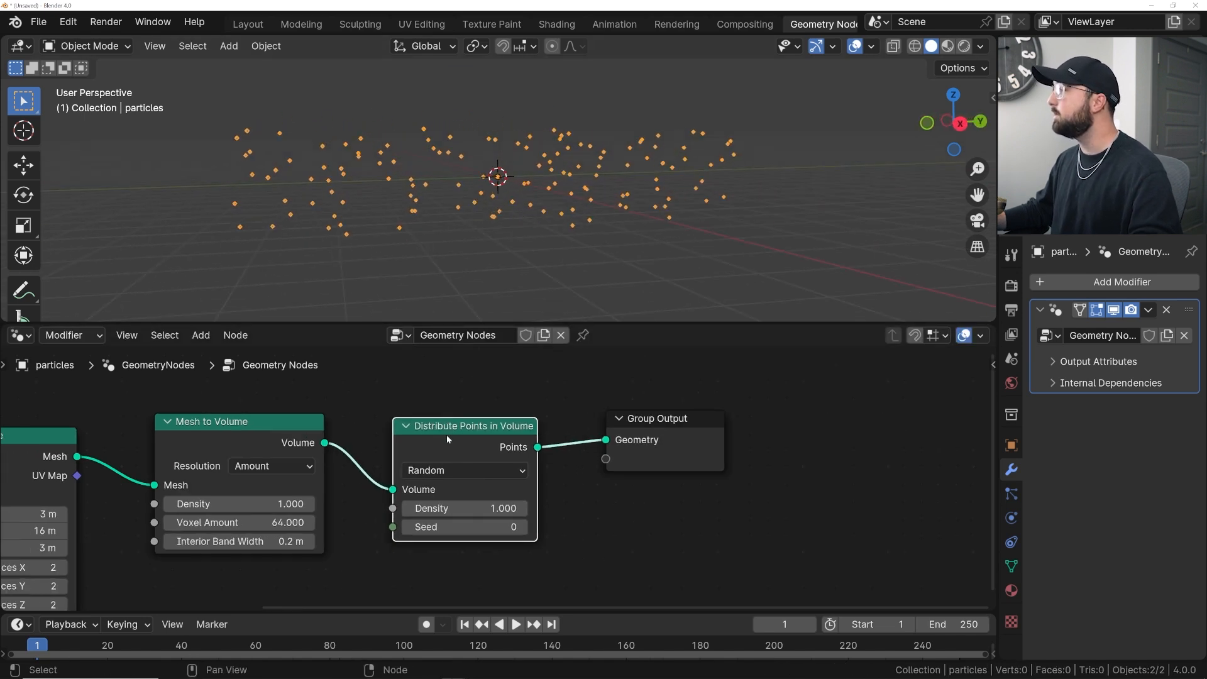
# - Connect the Cube's mesh straight to the Group Output, moving the volume nodes aside, and switch the viewport to wireframe shading
pyautogui.moveTo(223, 445); pyautogui.dragTo(221, 430)
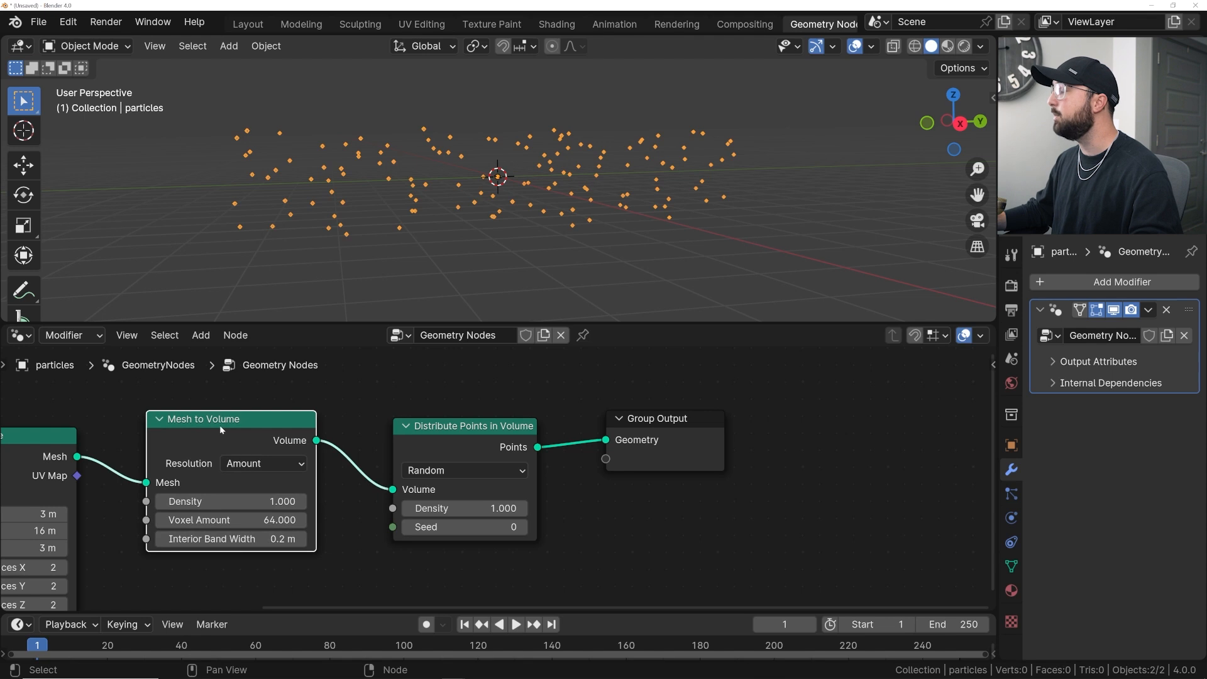
pyautogui.moveTo(417, 225); pyautogui.dragTo(567, 224, button='middle')
pyautogui.scroll(-2, 392, 465)
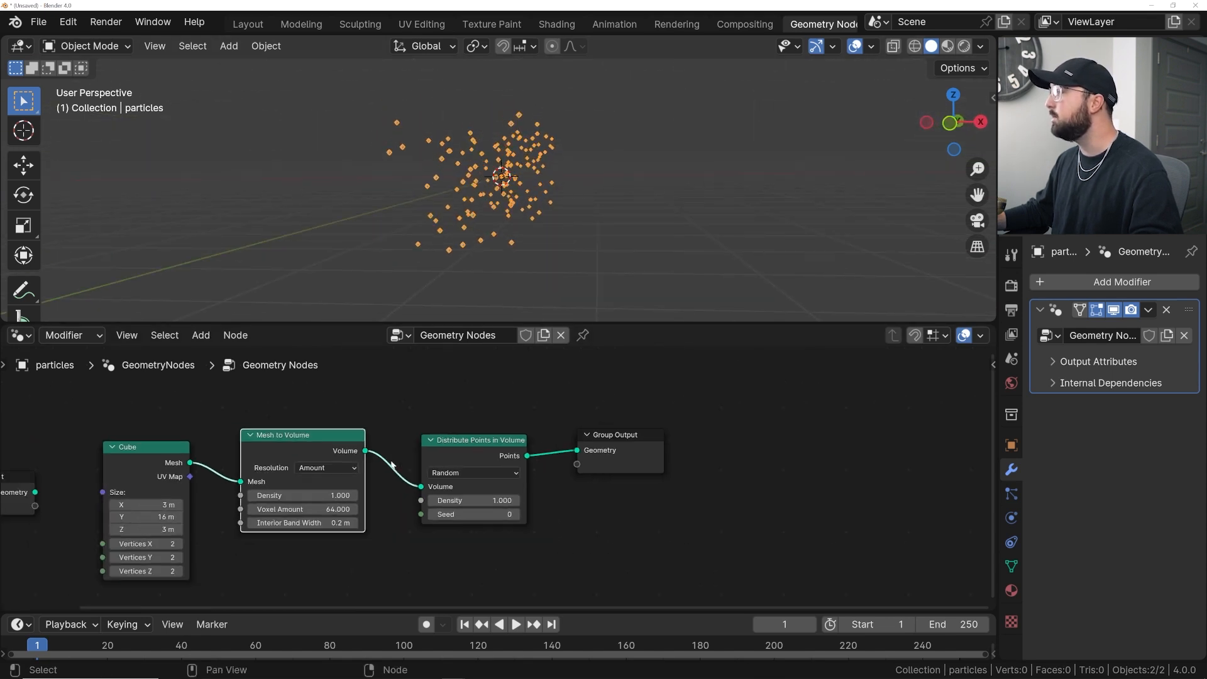
pyautogui.moveTo(241, 483); pyautogui.dragTo(578, 452)
pyautogui.moveTo(465, 443); pyautogui.dragTo(452, 552)
pyautogui.moveTo(331, 438); pyautogui.dragTo(316, 563)
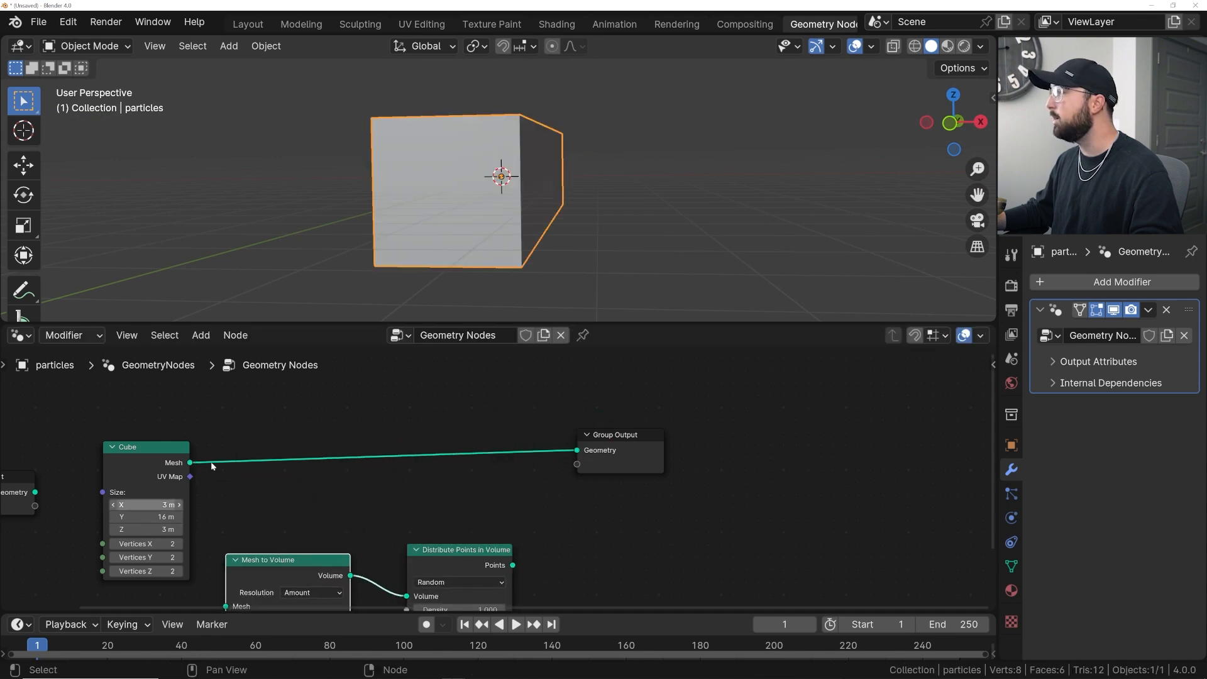
pyautogui.click(919, 49)
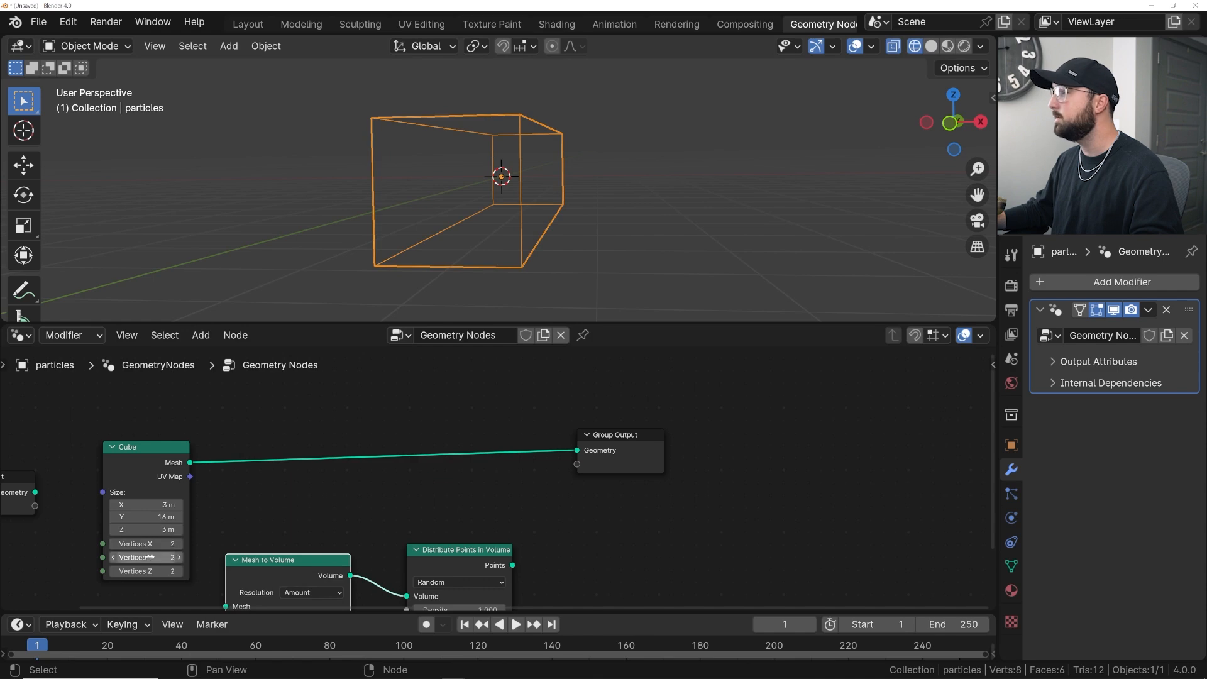
# - Set the Cube's vertices to 16 on X, Y and Z
pyautogui.moveTo(145, 544); pyautogui.dragTo(156, 571)
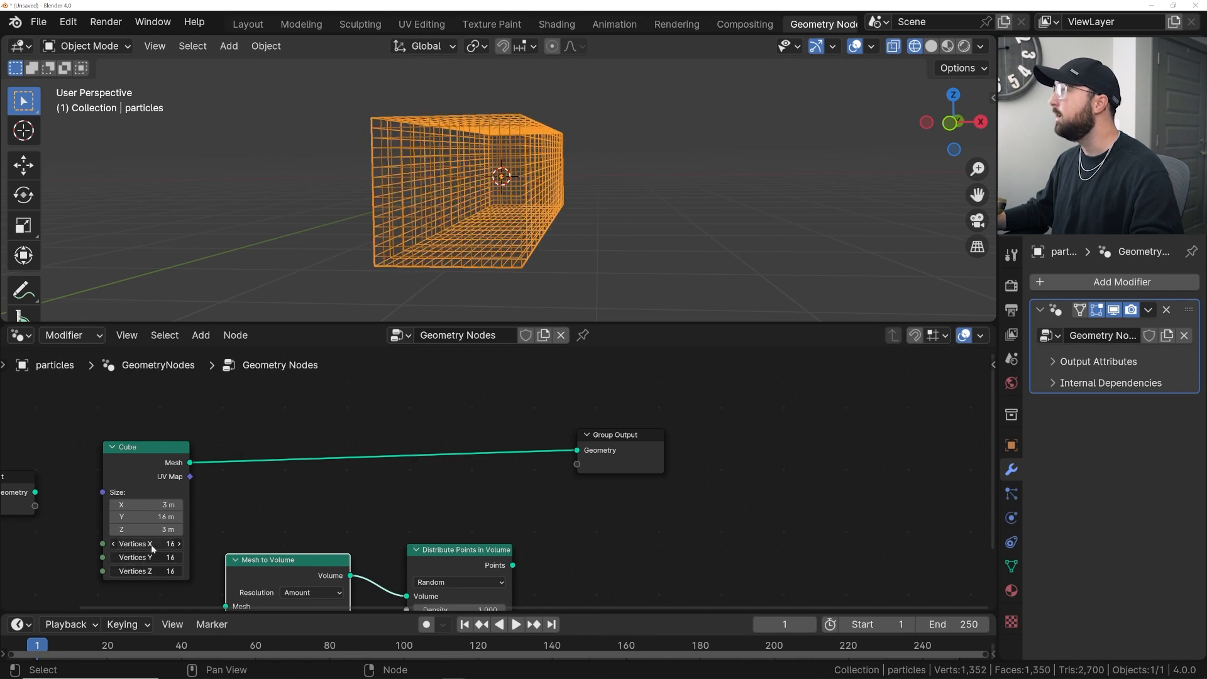
pyautogui.moveTo(670, 69); pyautogui.dragTo(671, 111, button='middle')
pyautogui.moveTo(571, 165); pyautogui.dragTo(373, 138, button='middle')
pyautogui.moveTo(552, 142); pyautogui.dragTo(578, 226, button='middle')
pyautogui.scroll(-7, 515, 246)
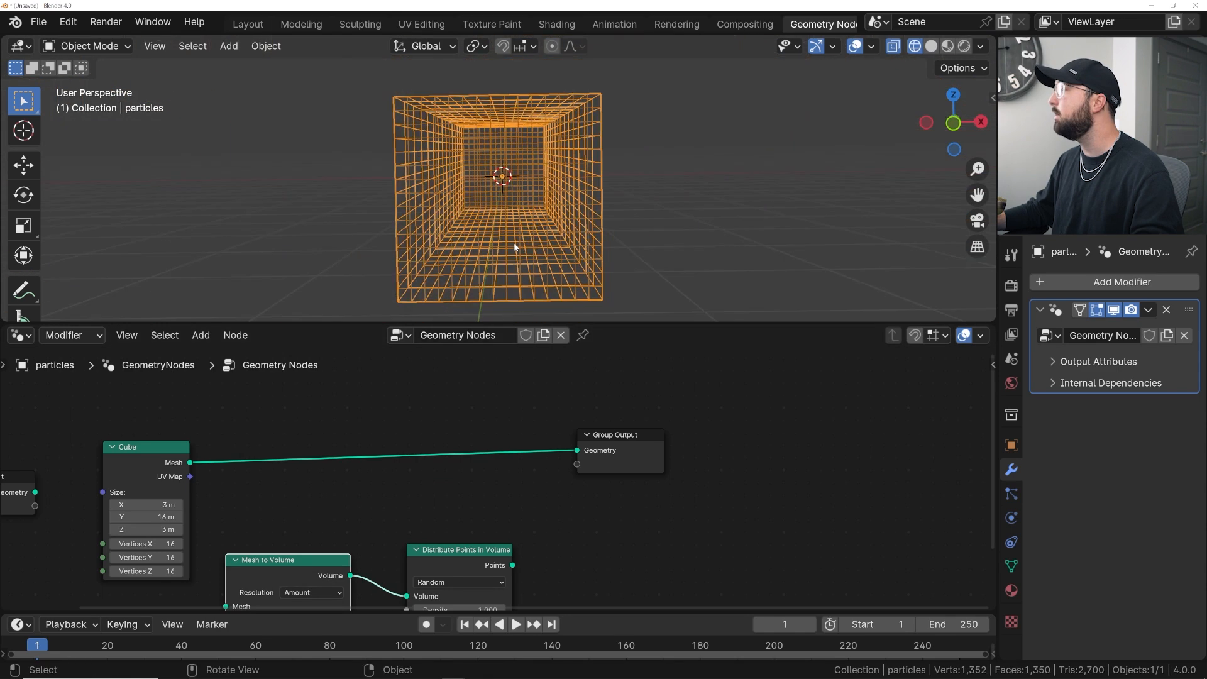
# - Undo the last four changes to the node tree
pyautogui.hotkey('ctrl', 'z')
pyautogui.hotkey('ctrl', 'z')
pyautogui.hotkey('ctrl', 'z')
pyautogui.hotkey('ctrl', 'z')
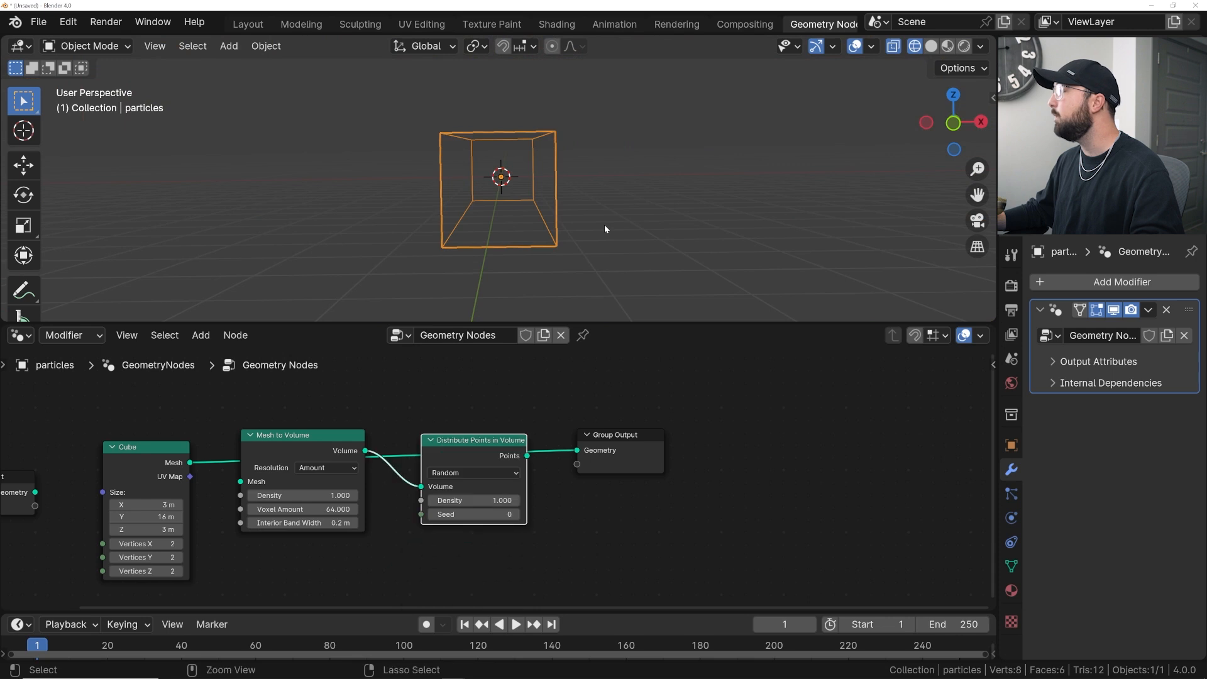
# - Switch the viewport back to solid shading
pyautogui.moveTo(605, 225); pyautogui.dragTo(521, 217, button='middle')
pyautogui.scroll(4, 586, 198)
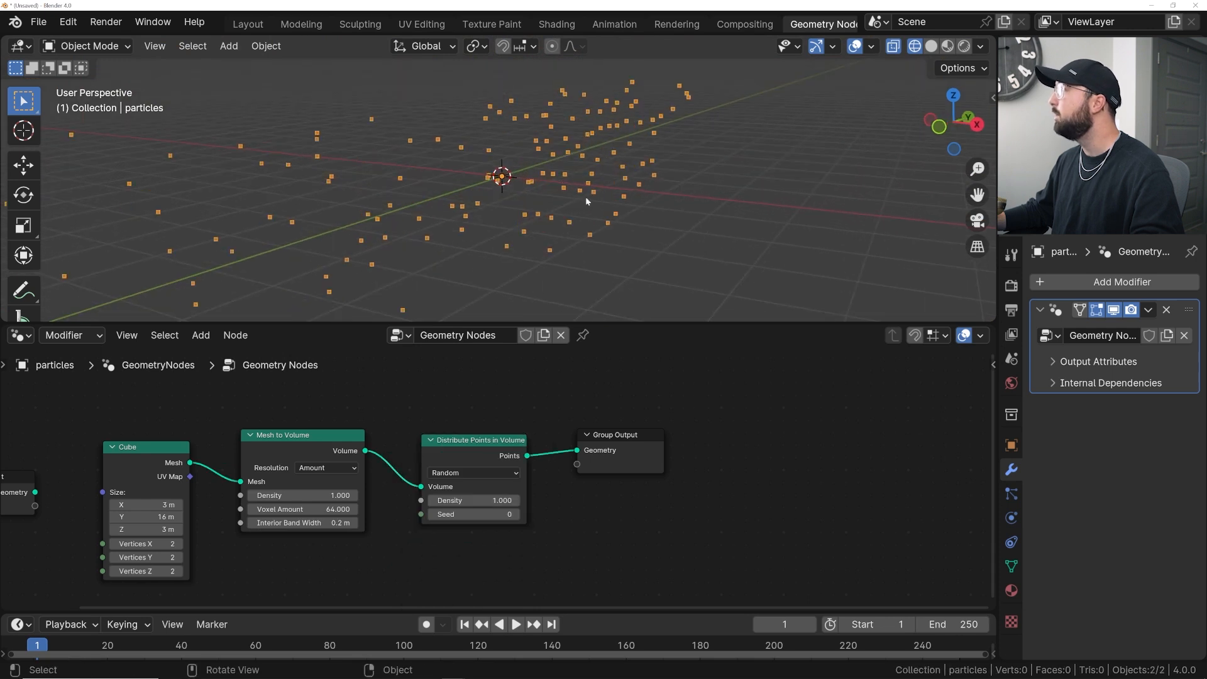
pyautogui.click(929, 45)
pyautogui.scroll(6, 646, 189)
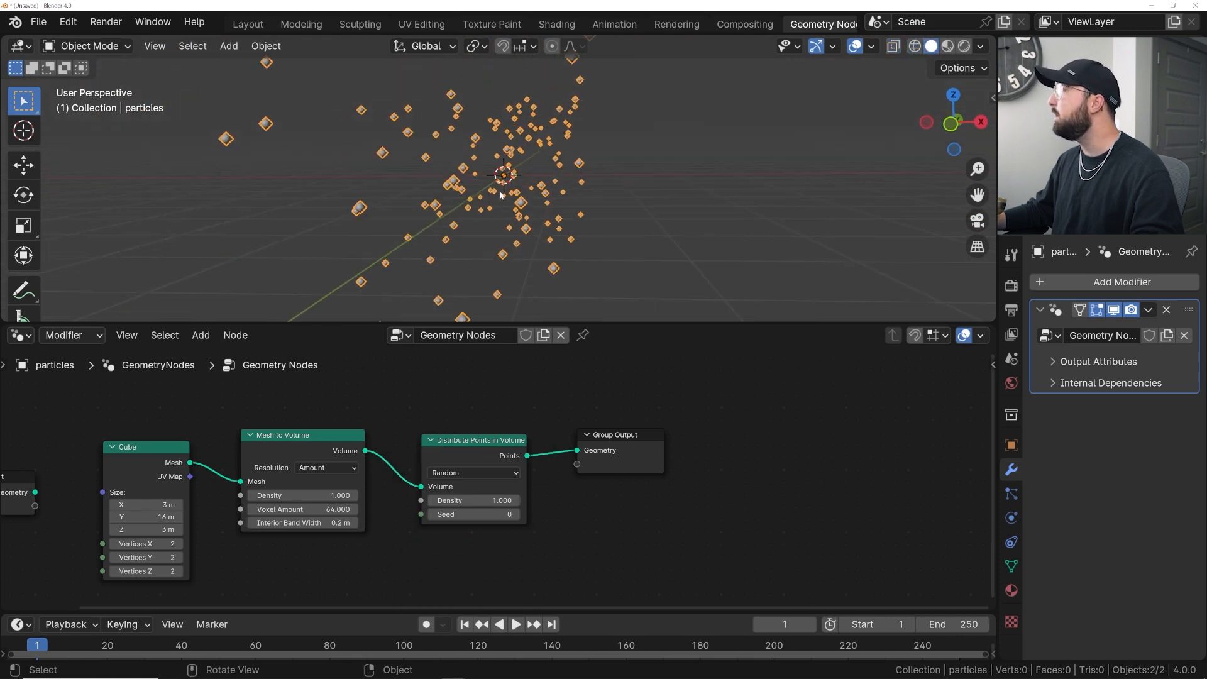
# - Inspect the distributed points from several angles and distances in the viewport
pyautogui.moveTo(523, 201); pyautogui.dragTo(541, 221, button='middle')
pyautogui.scroll(-4, 557, 201)
pyautogui.scroll(5, 557, 202)
pyautogui.scroll(-5, 558, 202)
pyautogui.scroll(-3, 534, 219)
pyautogui.moveTo(329, 153); pyautogui.dragTo(292, 162, button='middle')
pyautogui.moveTo(299, 439)
pyautogui.mouseDown()
pyautogui.moveTo(286, 416)
pyautogui.moveTo(294, 442)
pyautogui.mouseUp()
pyautogui.moveTo(459, 440)
pyautogui.mouseDown()
pyautogui.moveTo(442, 428)
pyautogui.moveTo(464, 436)
pyautogui.mouseUp()
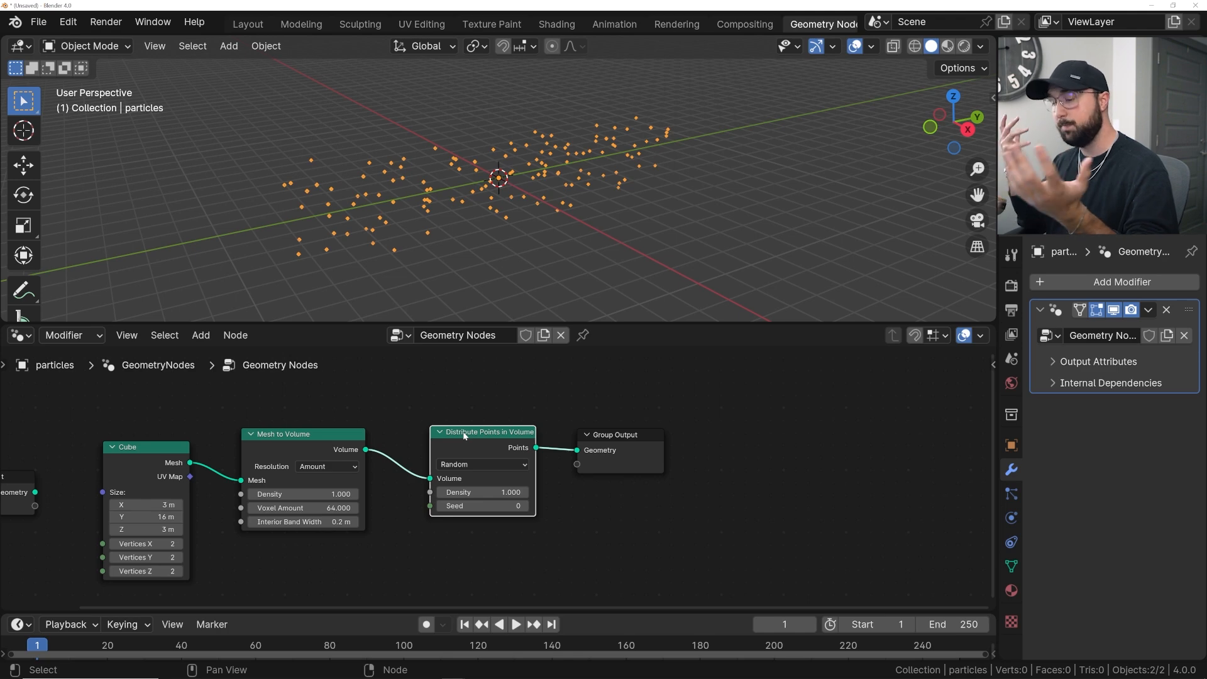
pyautogui.scroll(3, 474, 478)
pyautogui.moveTo(500, 264); pyautogui.dragTo(544, 238, button='middle')
pyautogui.scroll(4, 572, 230)
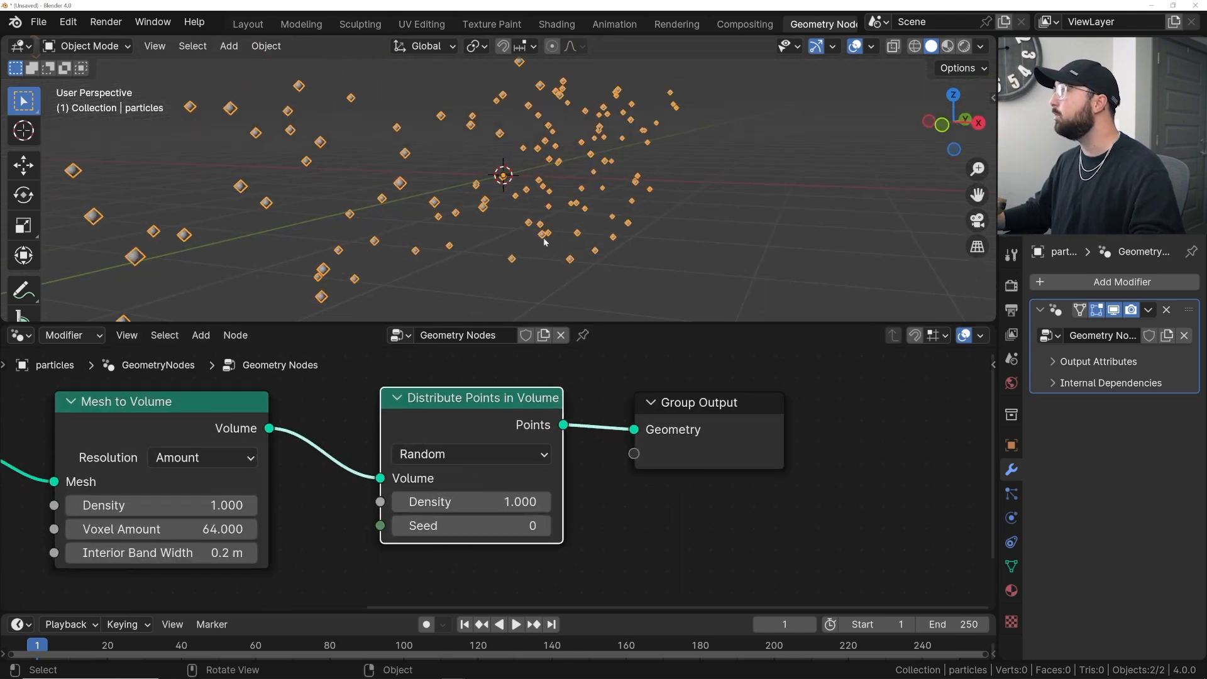
# - Switch the Distribute Points in Volume method to Grid
pyautogui.click(462, 447)
pyautogui.click(415, 534)
pyautogui.moveTo(521, 242); pyautogui.dragTo(613, 227, button='middle')
pyautogui.scroll(-4, 541, 228)
pyautogui.moveTo(498, 523); pyautogui.dragTo(504, 565)
pyautogui.moveTo(587, 200); pyautogui.dragTo(691, 239, button='middle')
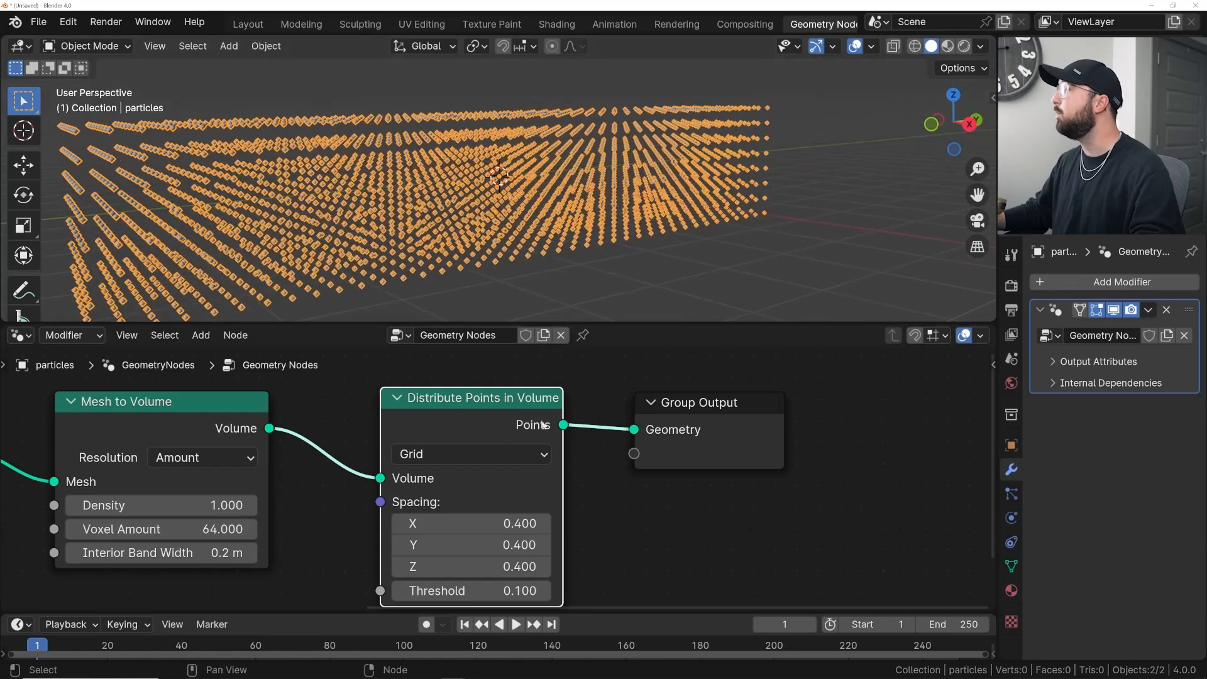
# - Switch the distribution method back to Random and undo a density adjustment
pyautogui.click(469, 453)
pyautogui.click(491, 507)
pyautogui.moveTo(590, 173); pyautogui.dragTo(613, 171, button='middle')
pyautogui.moveTo(507, 501); pyautogui.dragTo(685, 502)
pyautogui.hotkey('ctrl', 'z')
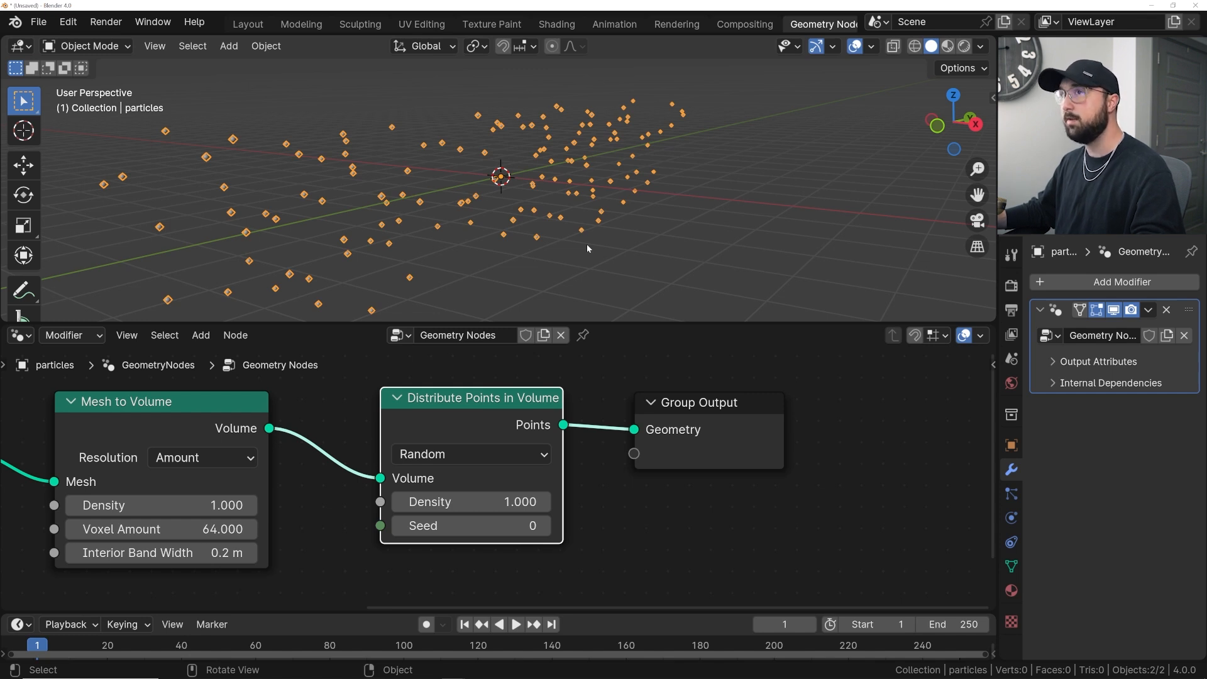
# - Insert an Instance on Points node between Distribute Points in Volume and the Group Output
pyautogui.scroll(-3, 716, 173)
pyautogui.moveTo(552, 469); pyautogui.dragTo(317, 466, button='middle')
pyautogui.moveTo(453, 417); pyautogui.dragTo(614, 428)
pyautogui.moveTo(614, 428); pyautogui.dragTo(597, 477, button='middle')
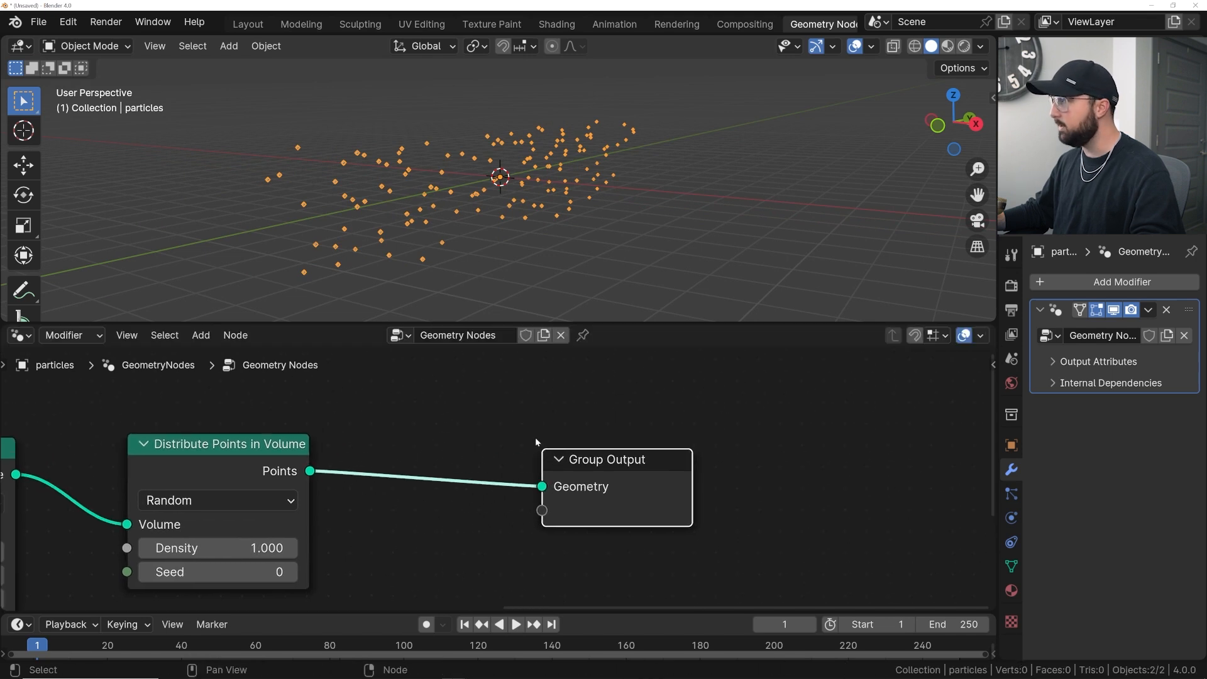
pyautogui.hotkey('shift', 'a')
pyautogui.click(415, 343)
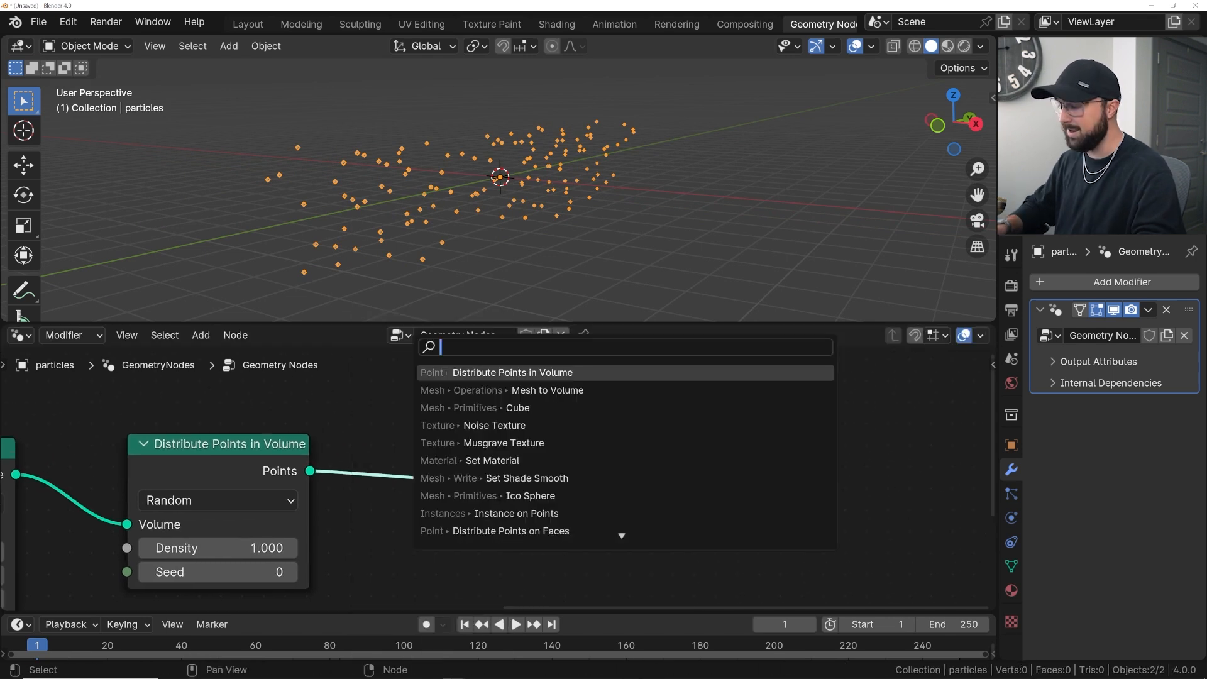
pyautogui.write('inst')
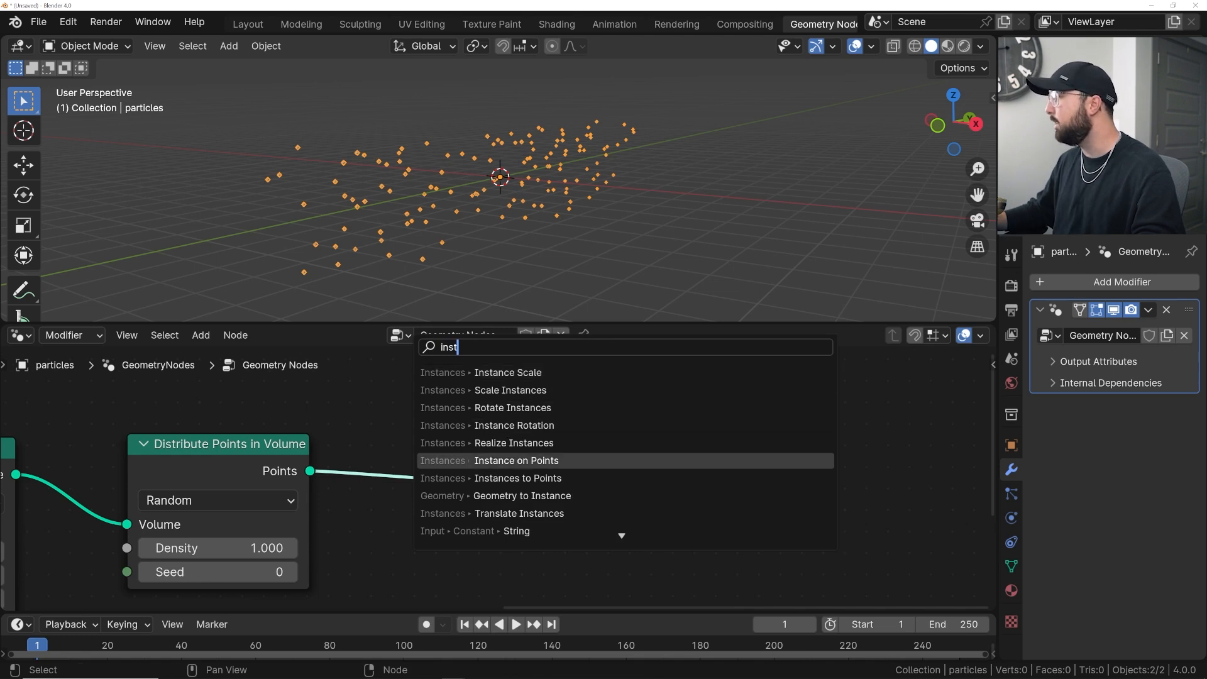
pyautogui.click(459, 461)
pyautogui.click(426, 448)
pyautogui.scroll(-2, 459, 453)
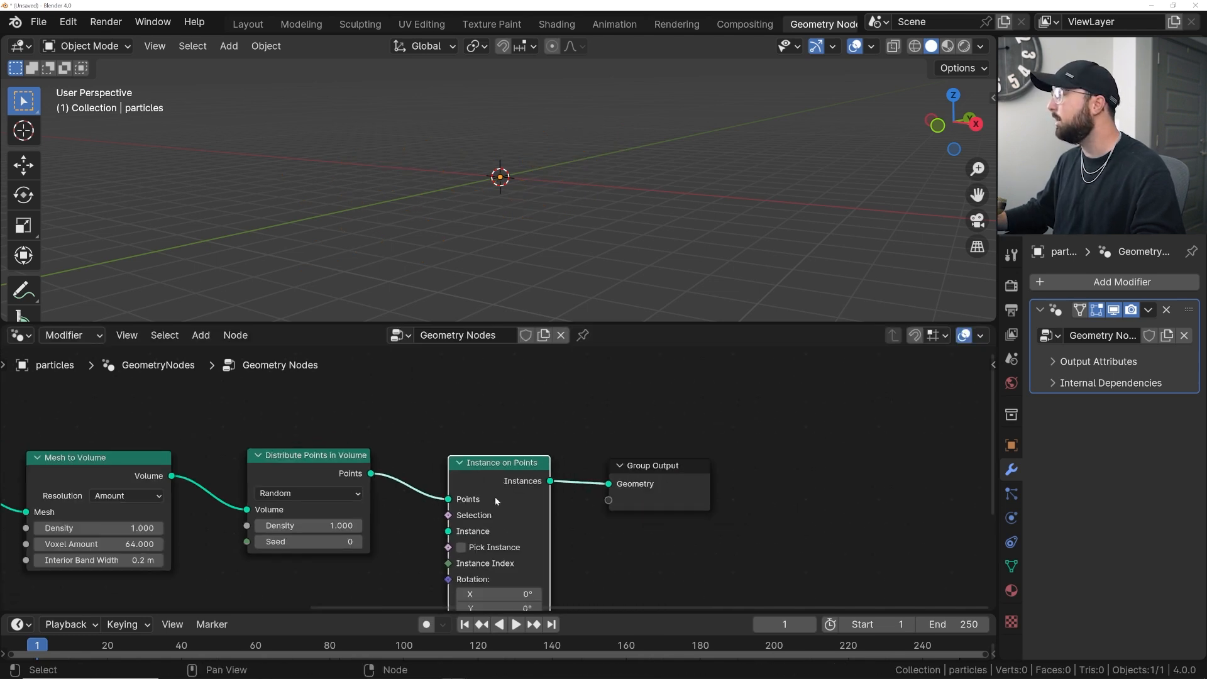
# - Add an Ico Sphere node and connect its Mesh output to the Instance input of Instance on Points
pyautogui.moveTo(495, 493); pyautogui.dragTo(492, 392, button='middle')
pyautogui.scroll(4, 424, 469)
pyautogui.hotkey('shift', 'a')
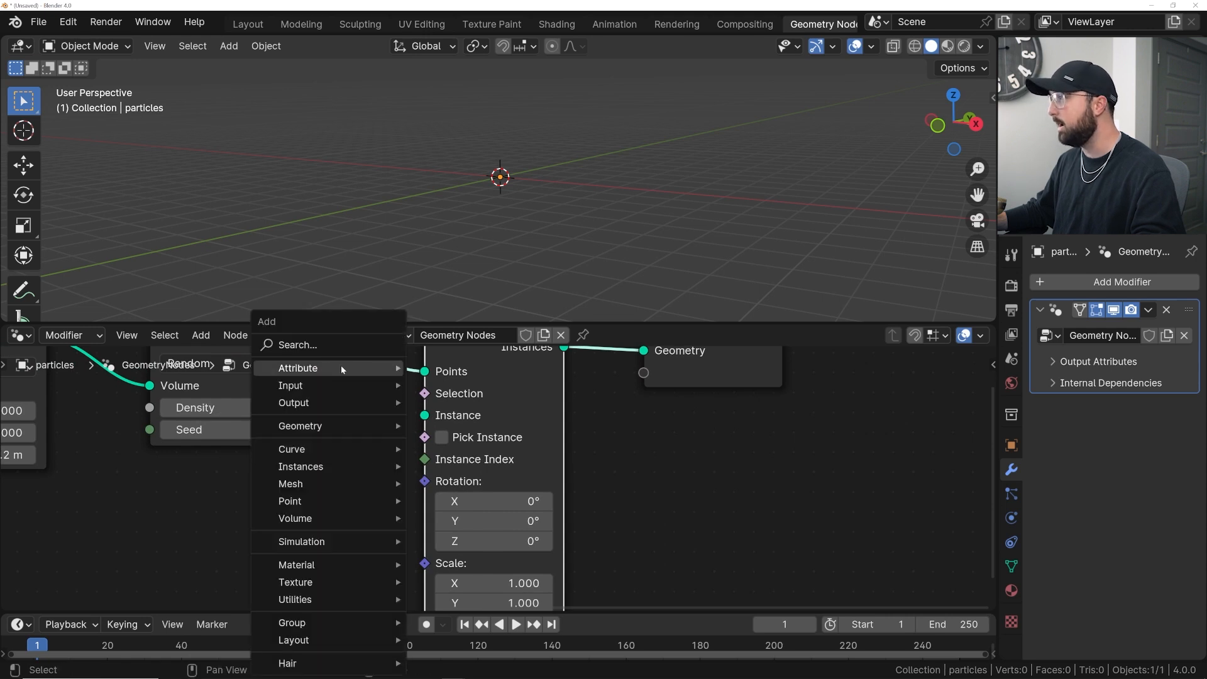
pyautogui.write('ico')
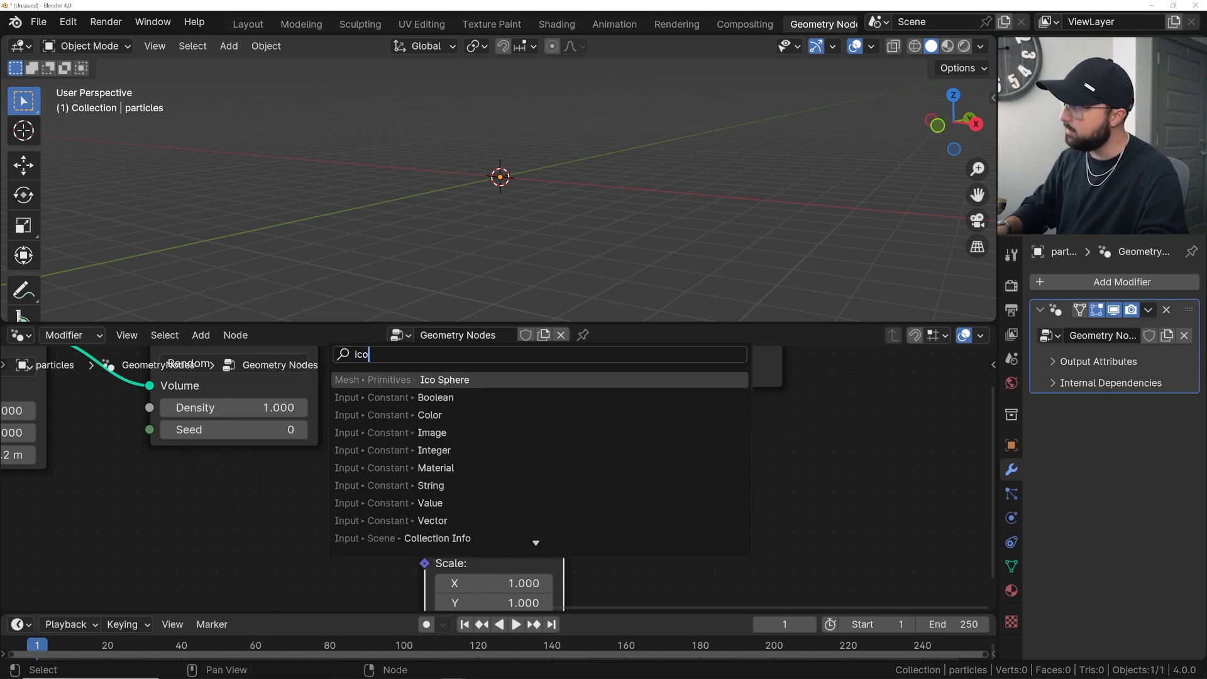
pyautogui.press('Return')
pyautogui.click(152, 470)
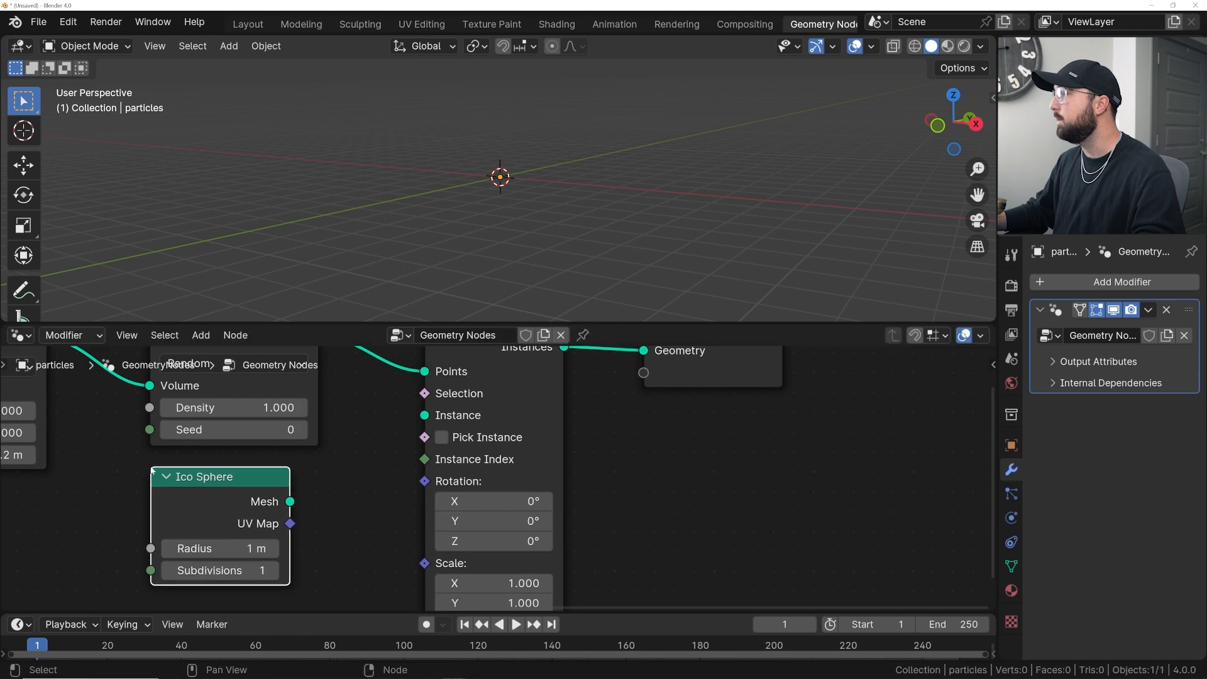
pyautogui.moveTo(290, 501); pyautogui.dragTo(415, 421)
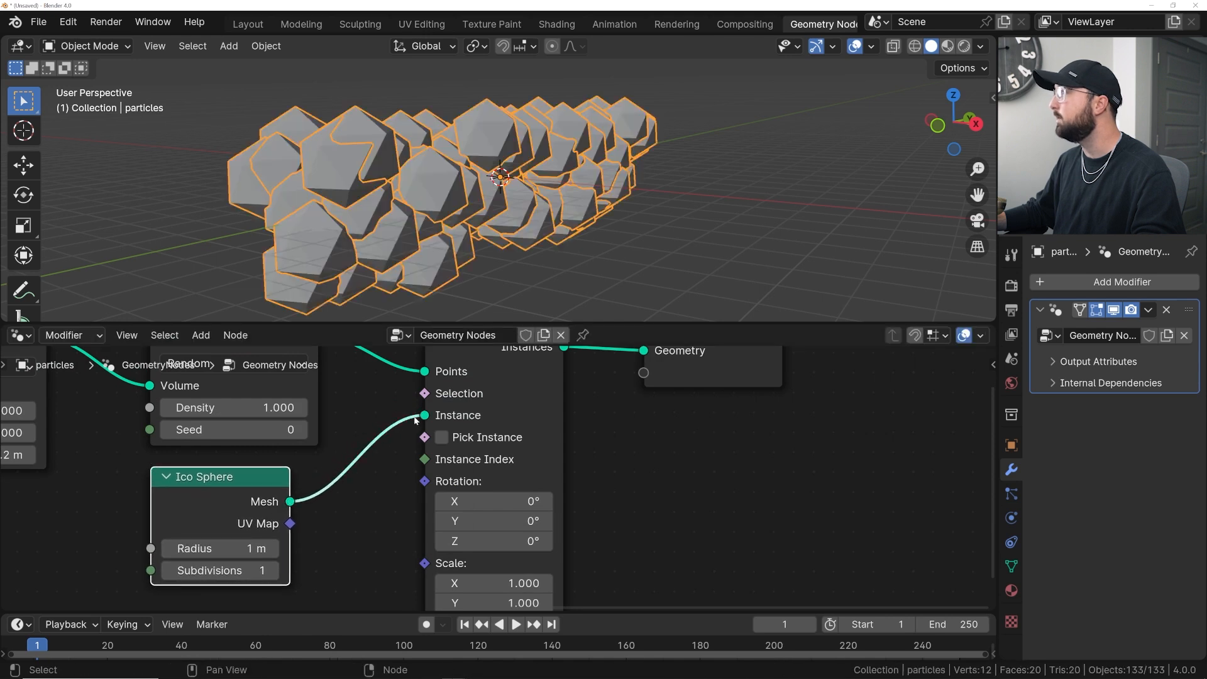
# - Set the Ico Sphere's subdivisions to 2 and its radius to 0.15 m
pyautogui.doubleClick(213, 570)
pyautogui.write('3')
pyautogui.press('Return')
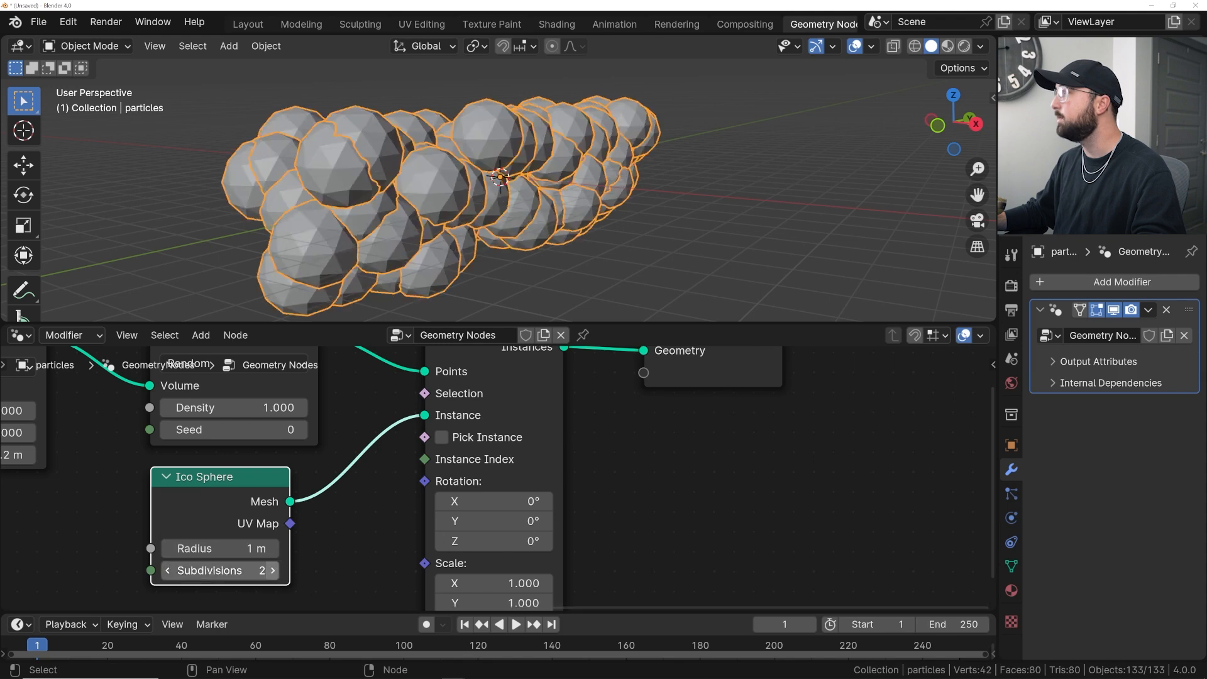
pyautogui.click(168, 570)
pyautogui.keyDown('shift'); pyautogui.moveTo(251, 548); pyautogui.dragTo(201, 548); pyautogui.keyUp('shift')
# - Move the particles object into a new collection named loop
pyautogui.moveTo(433, 190)
pyautogui.mouseDown(button='middle')
pyautogui.moveTo(613, 181)
pyautogui.moveTo(310, 191)
pyautogui.moveTo(417, 193)
pyautogui.mouseUp(button='middle')
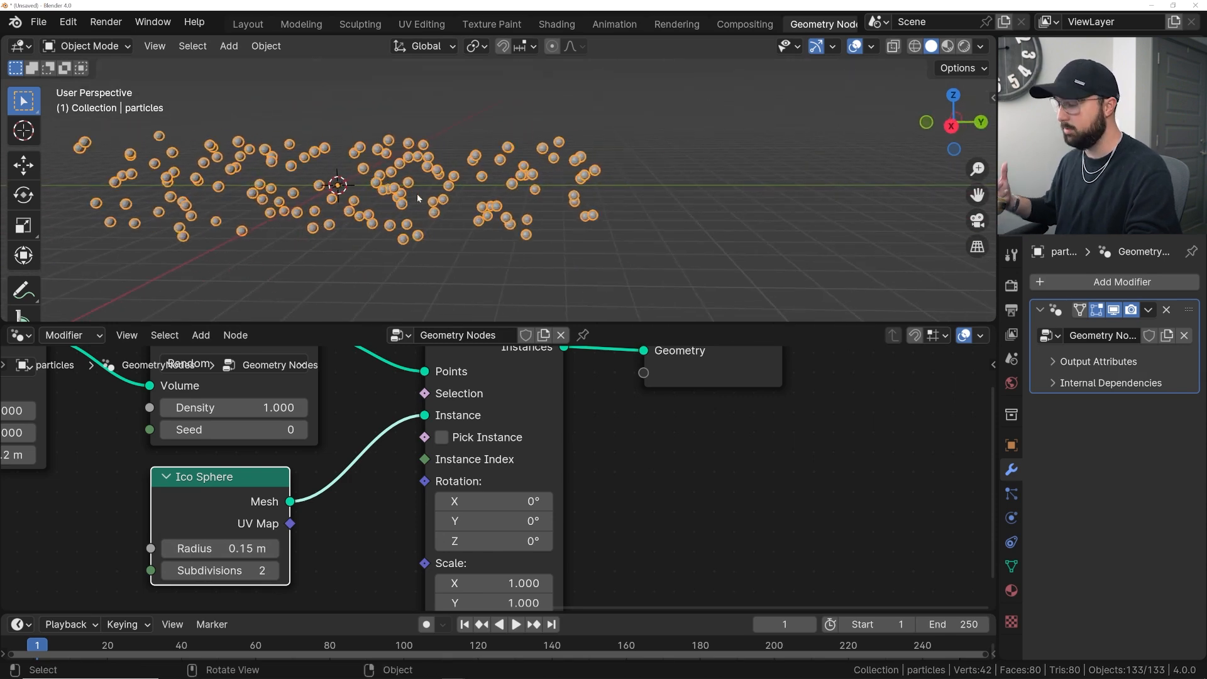
pyautogui.press('m')
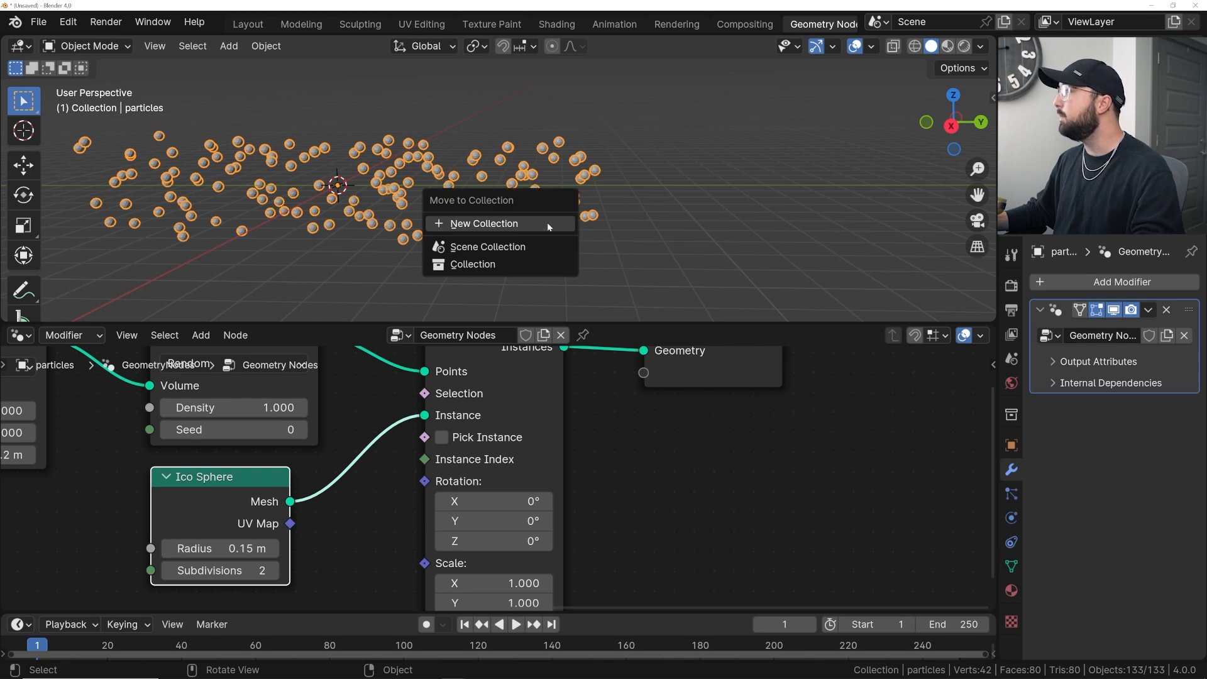
pyautogui.click(547, 223)
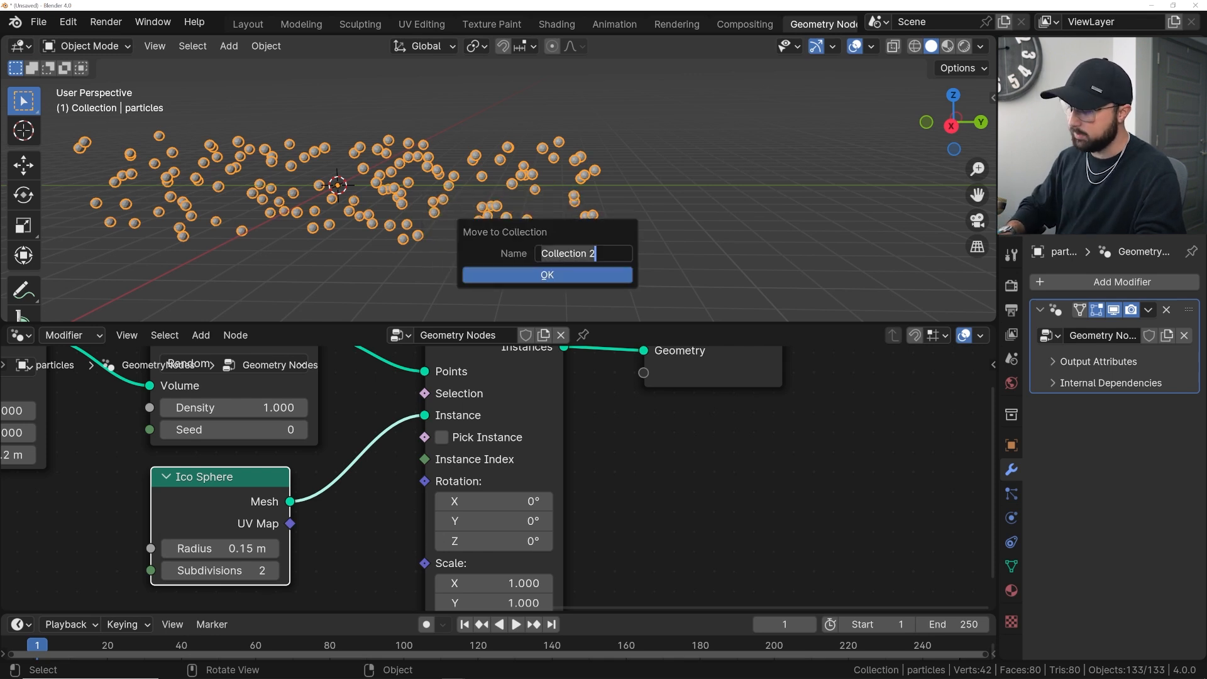
pyautogui.write('loop')
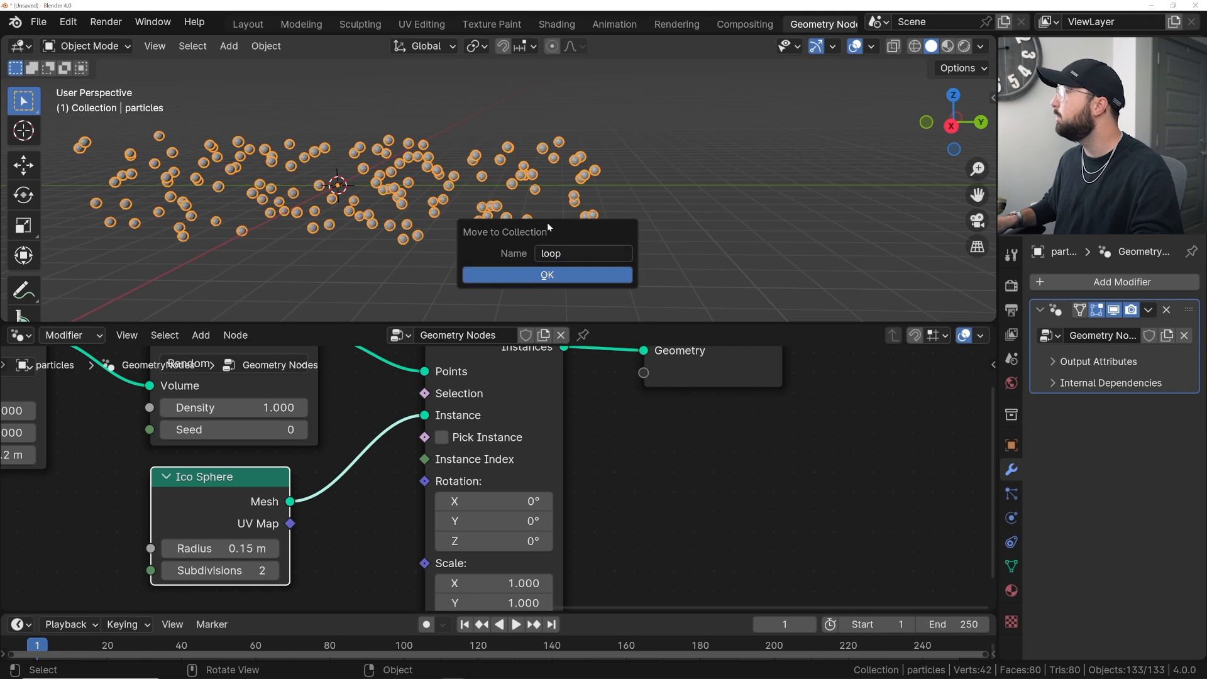
pyautogui.press('Return')
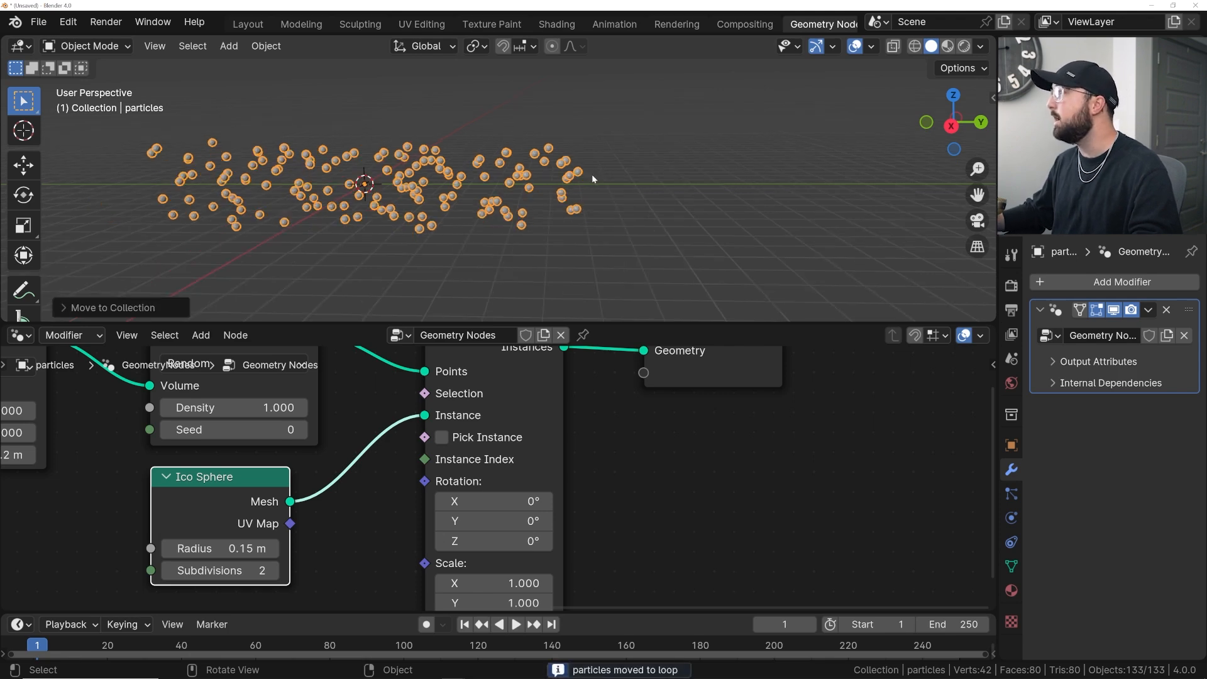
pyautogui.scroll(-3, 327, 419)
pyautogui.scroll(-1, 323, 444)
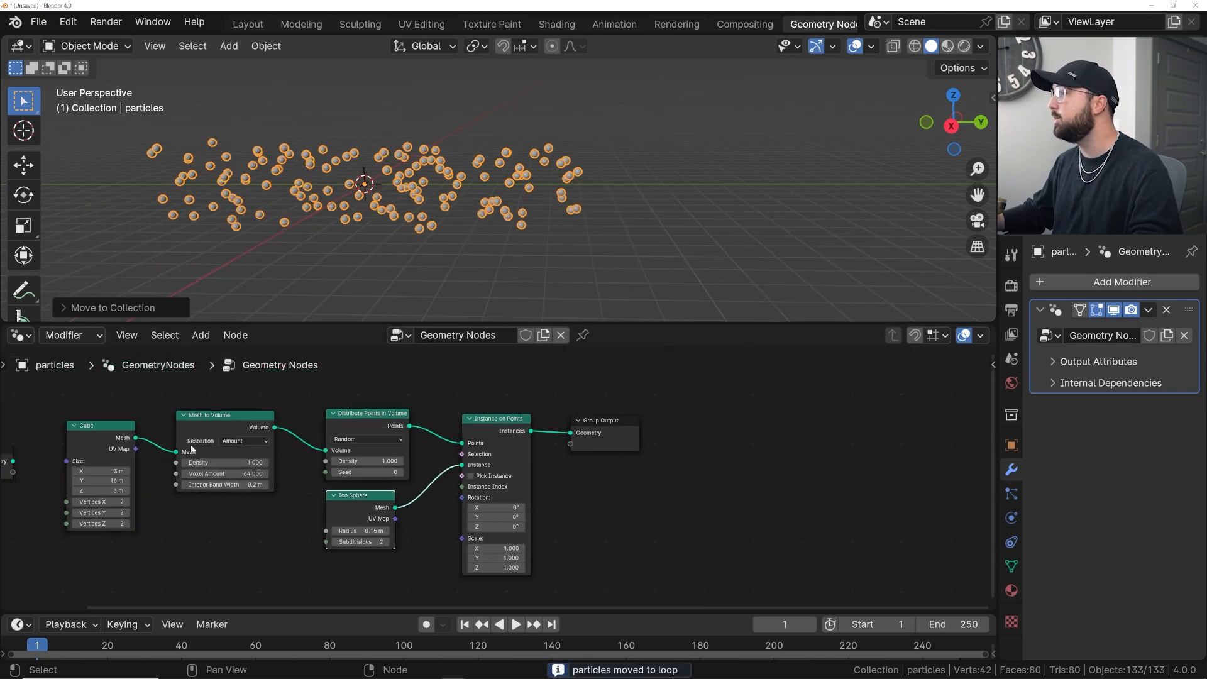
pyautogui.hotkey('shift', 'a')
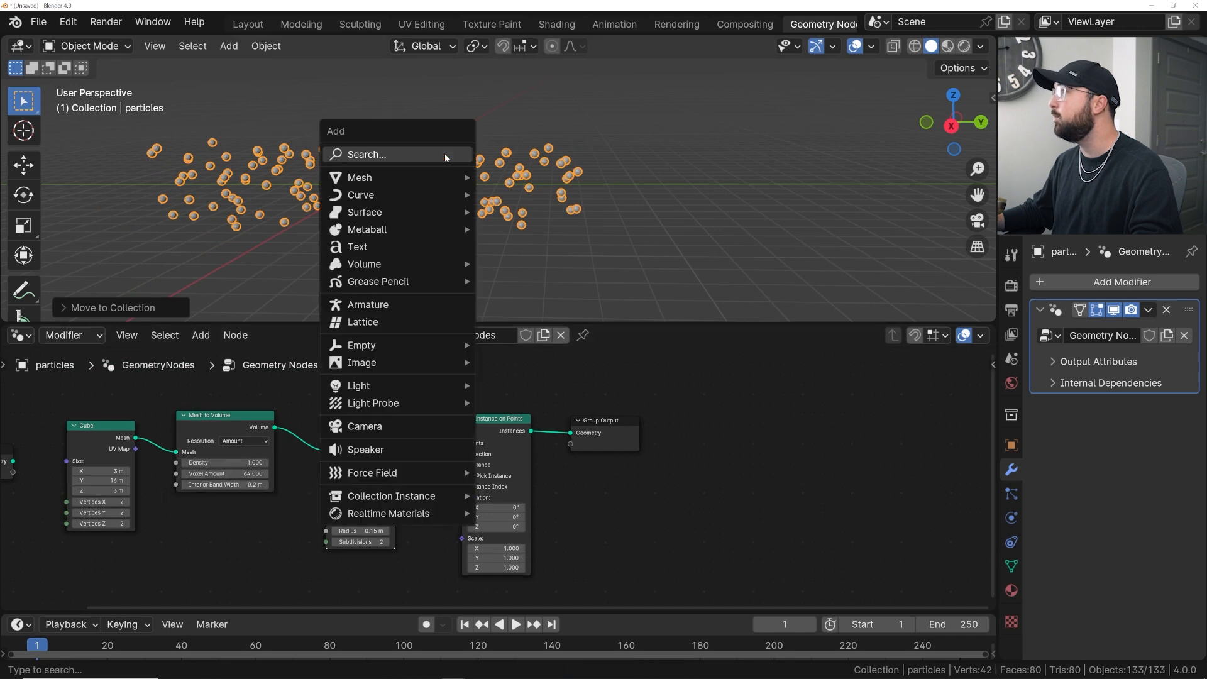
pyautogui.moveTo(432, 176)
pyautogui.click(528, 178)
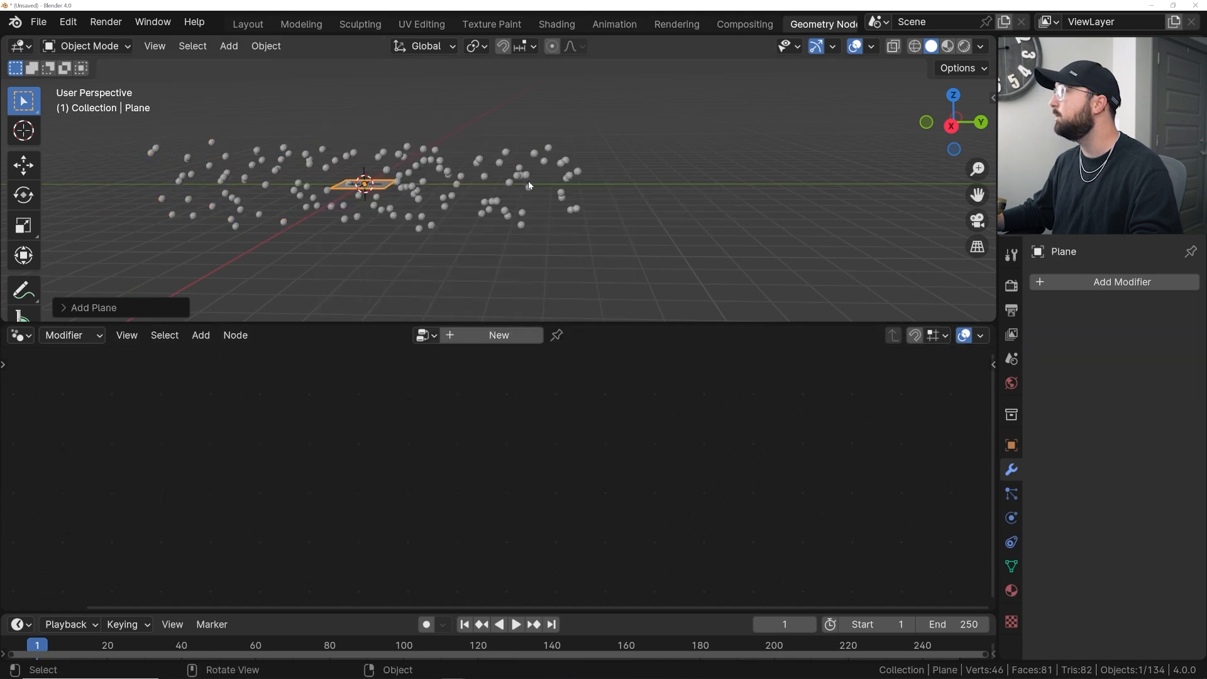
pyautogui.press('Delete')
# - Add a plane and scale it by 5
pyautogui.hotkey('shift', 'a')
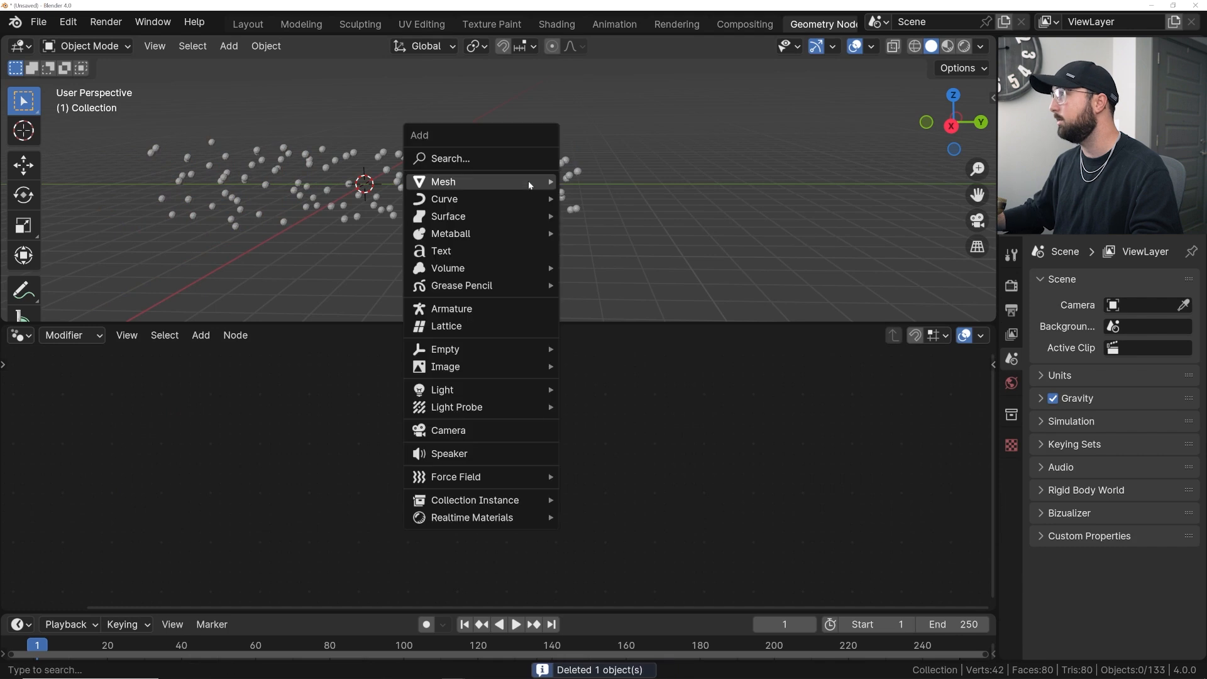
pyautogui.moveTo(528, 181)
pyautogui.click(605, 190)
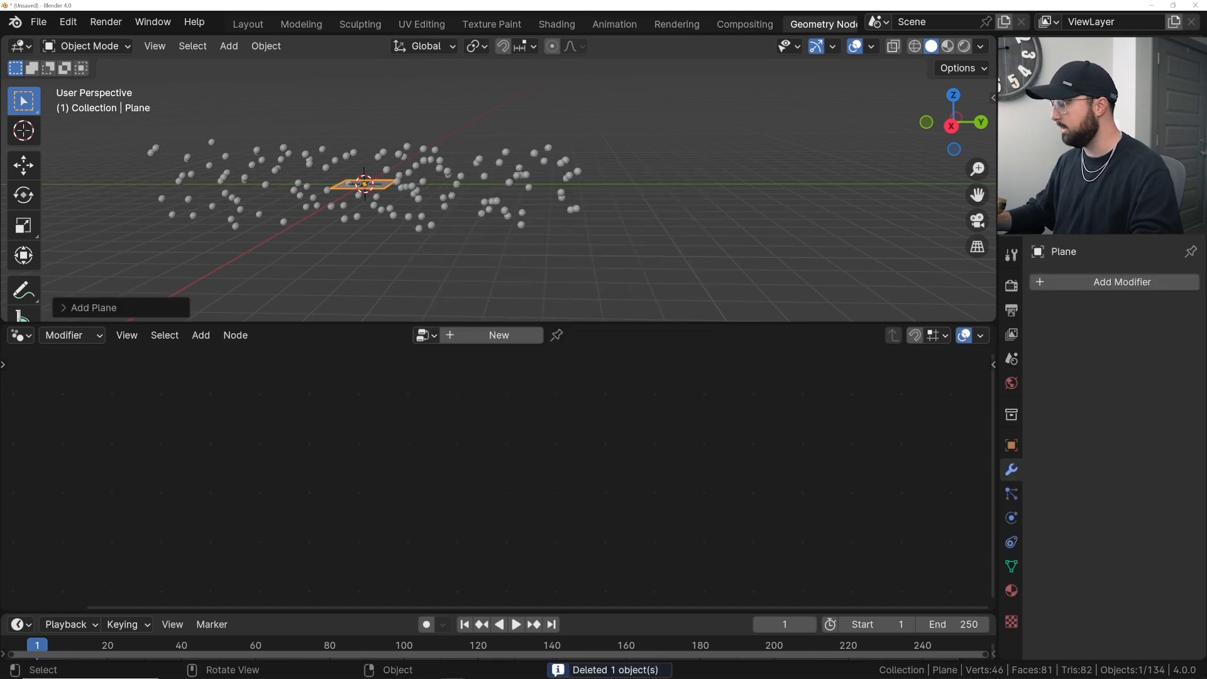
pyautogui.write('s5')
pyautogui.press('Return')
# - Move the plane into the loop collection
pyautogui.moveTo(603, 186); pyautogui.dragTo(561, 228, button='middle')
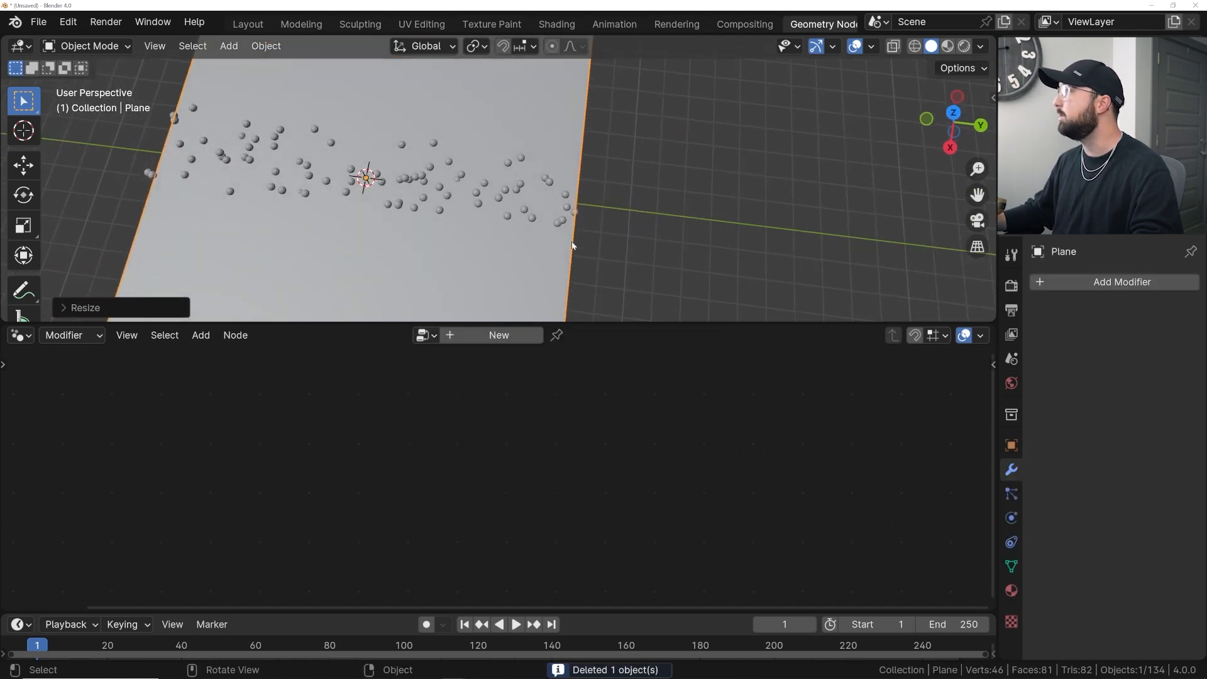
pyautogui.press('m')
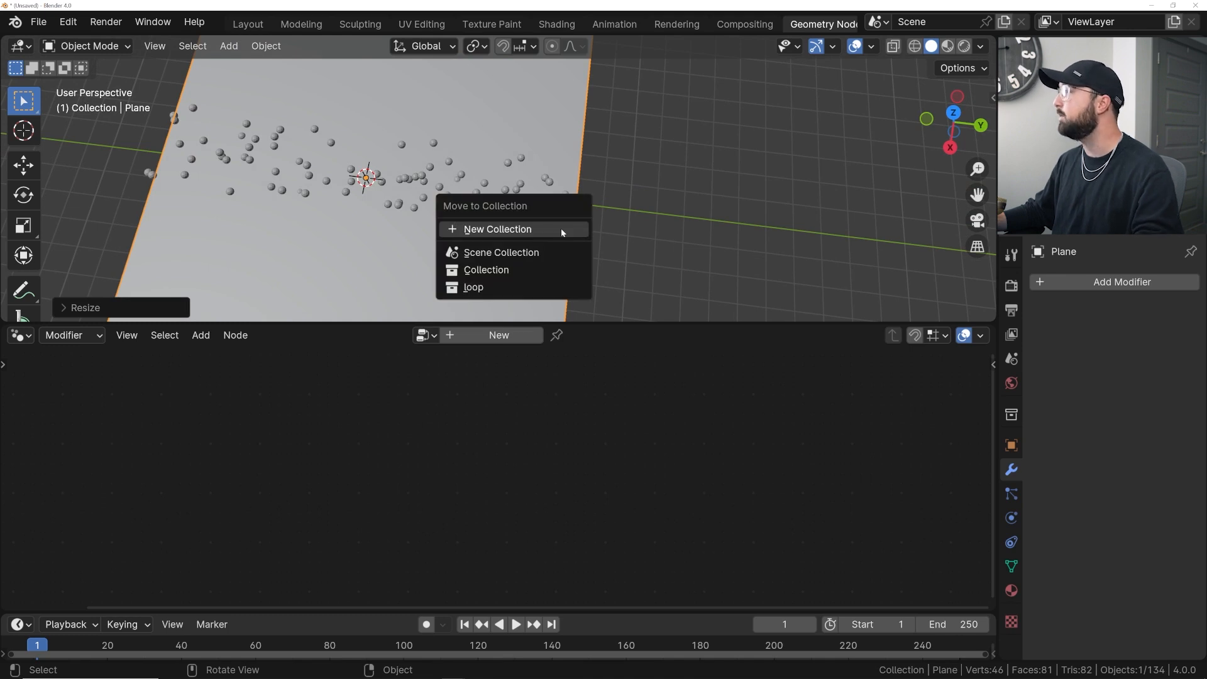
pyautogui.click(506, 287)
# - Add a Collection Instance of the loop collection to the scene
pyautogui.moveTo(628, 214); pyautogui.dragTo(604, 186, button='middle')
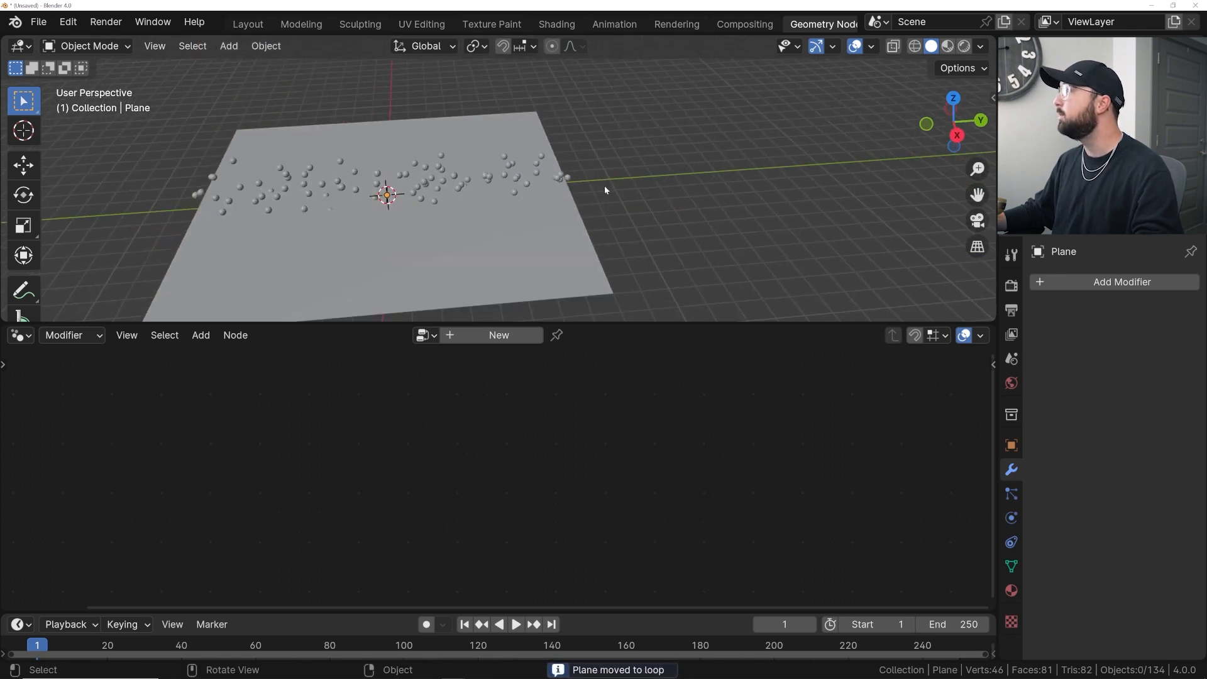
pyautogui.keyDown('shift'); pyautogui.moveTo(693, 190); pyautogui.dragTo(558, 183, button='middle'); pyautogui.keyUp('shift')
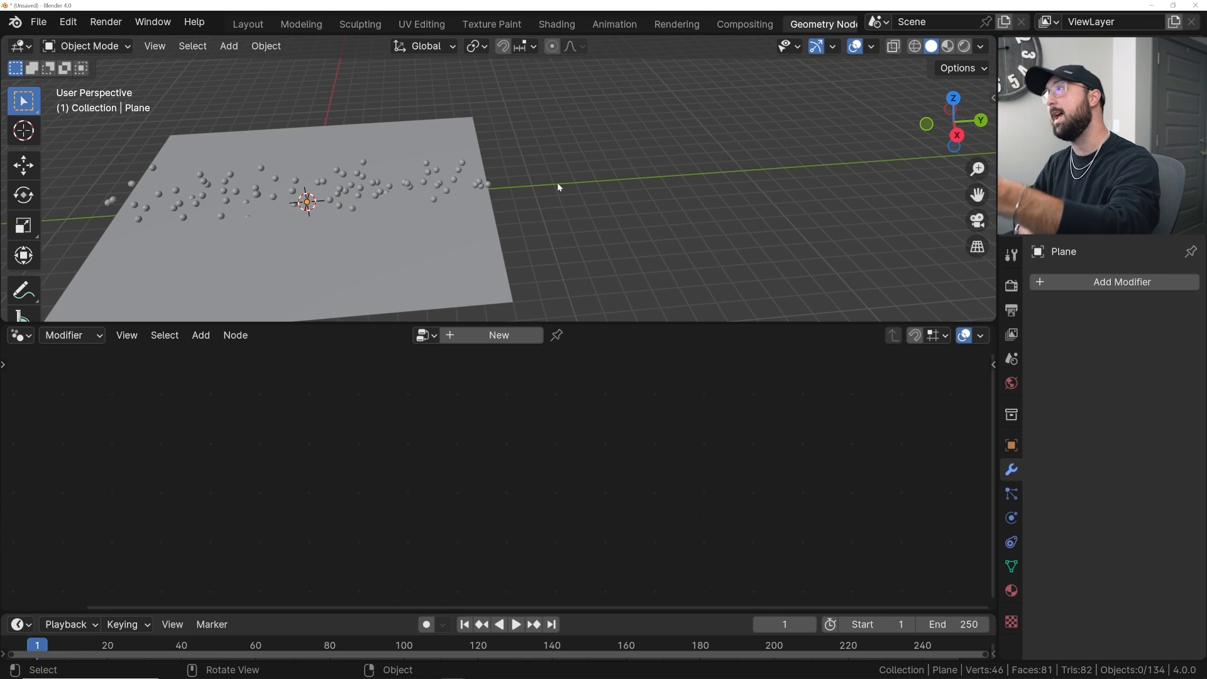
pyautogui.hotkey('shift', 'a')
pyautogui.moveTo(558, 182)
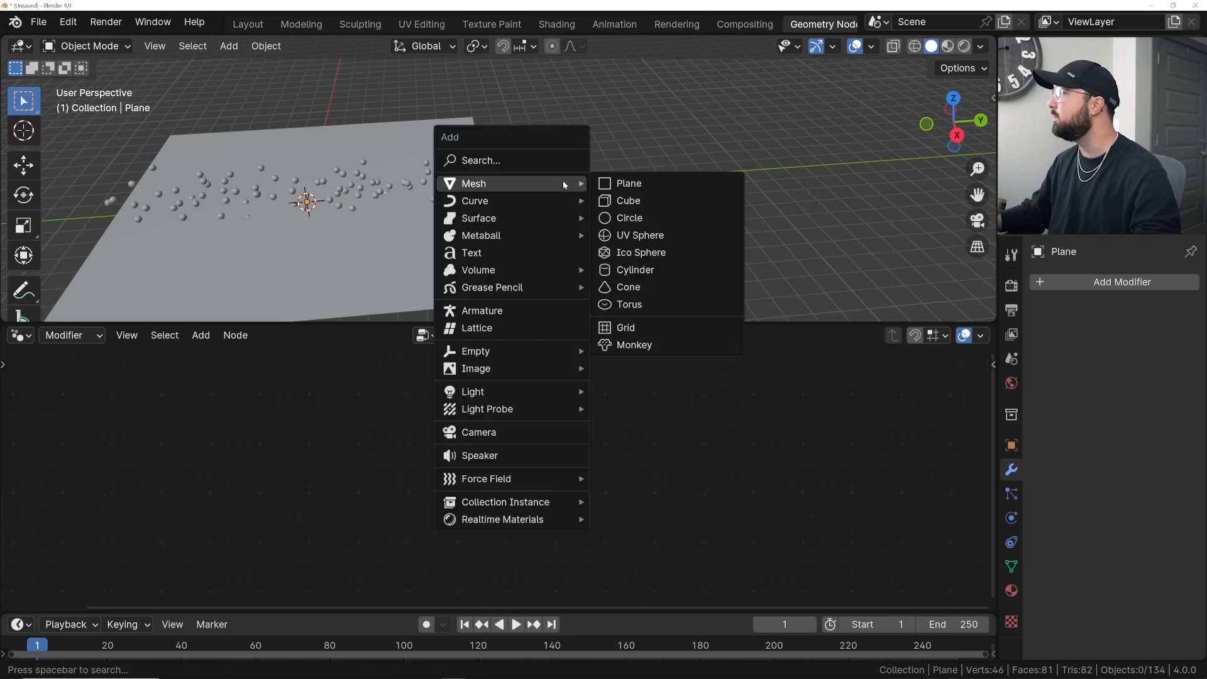
pyautogui.moveTo(520, 502)
pyautogui.click(622, 521)
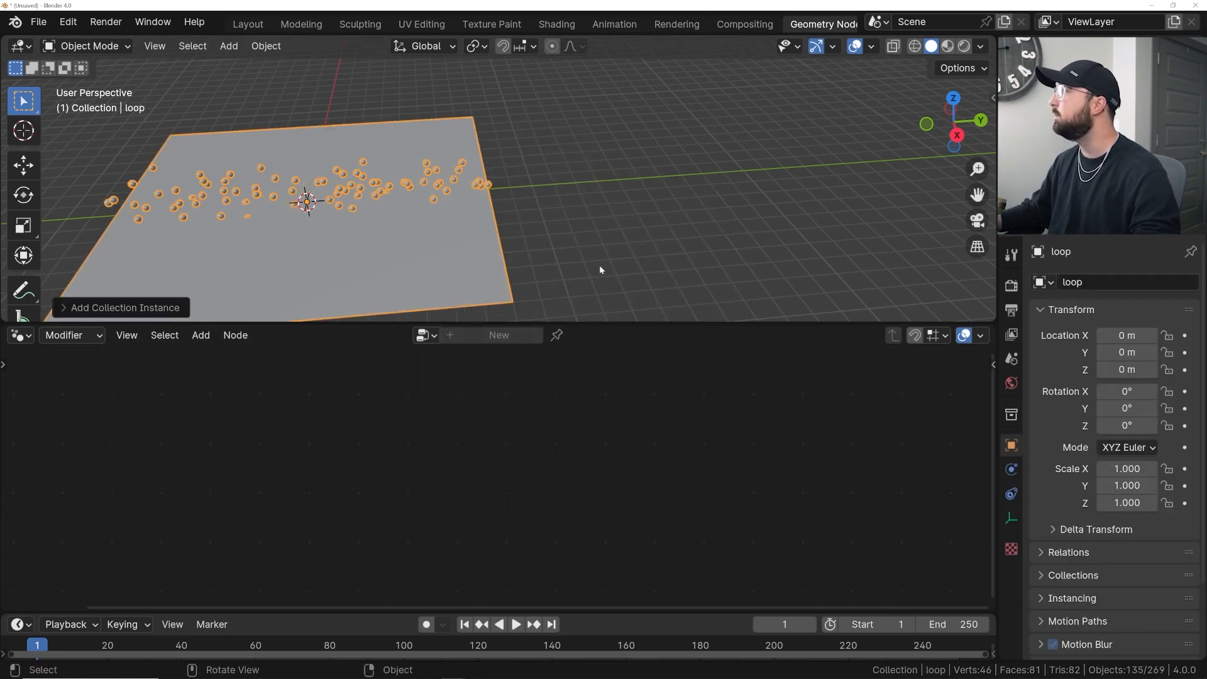
# - Move the loop collection instance 16 m along the Y axis
pyautogui.keyDown('shift'); pyautogui.moveTo(420, 138); pyautogui.dragTo(385, 146, button='middle'); pyautogui.keyUp('shift')
pyautogui.moveTo(335, 202); pyautogui.dragTo(688, 205)
pyautogui.keyDown('shift'); pyautogui.moveTo(688, 205); pyautogui.dragTo(536, 209, button='middle'); pyautogui.keyUp('shift')
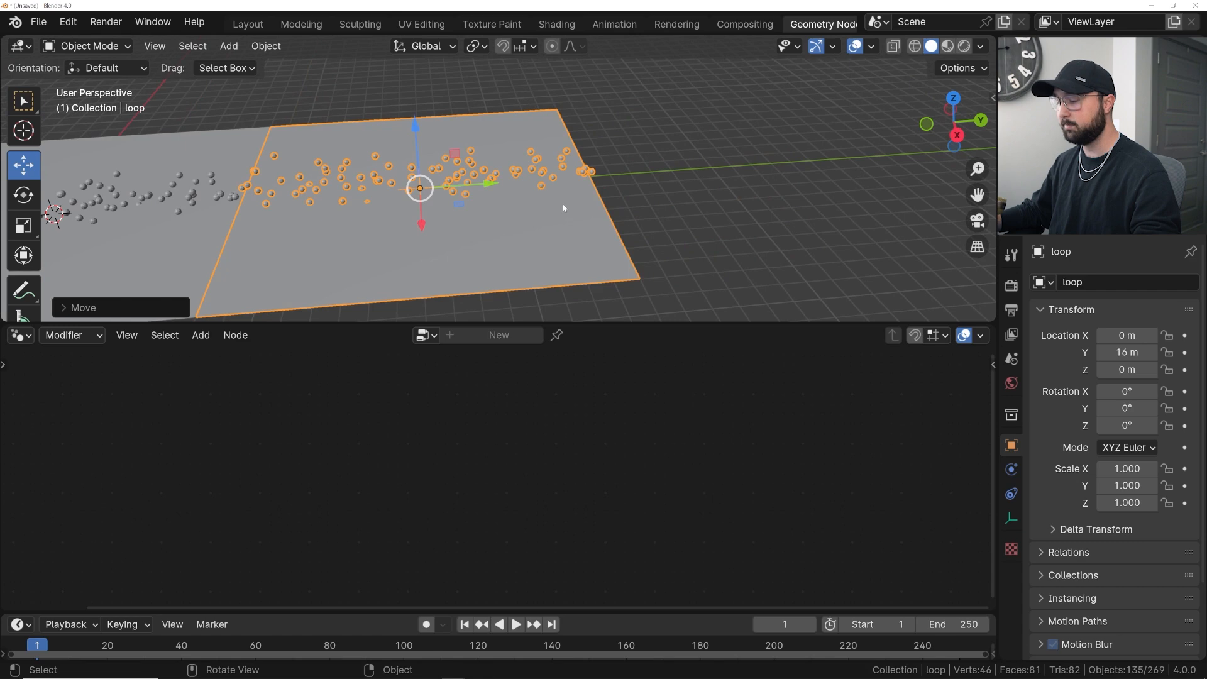
# - Create two linked duplicates of the loop instance and line them up further along the Y axis
pyautogui.hotkey('alt', 'd')
pyautogui.hotkey('alt', 'd')
pyautogui.click(798, 170)
pyautogui.keyDown('shift'); pyautogui.moveTo(798, 170); pyautogui.dragTo(564, 163, button='middle'); pyautogui.keyUp('shift')
pyautogui.keyDown('ctrl'); pyautogui.moveTo(519, 203); pyautogui.dragTo(846, 195); pyautogui.keyUp('ctrl')
pyautogui.keyDown('shift'); pyautogui.moveTo(368, 210); pyautogui.dragTo(404, 207, button='middle'); pyautogui.keyUp('shift')
# - Select the plane and delete it
pyautogui.click(302, 224)
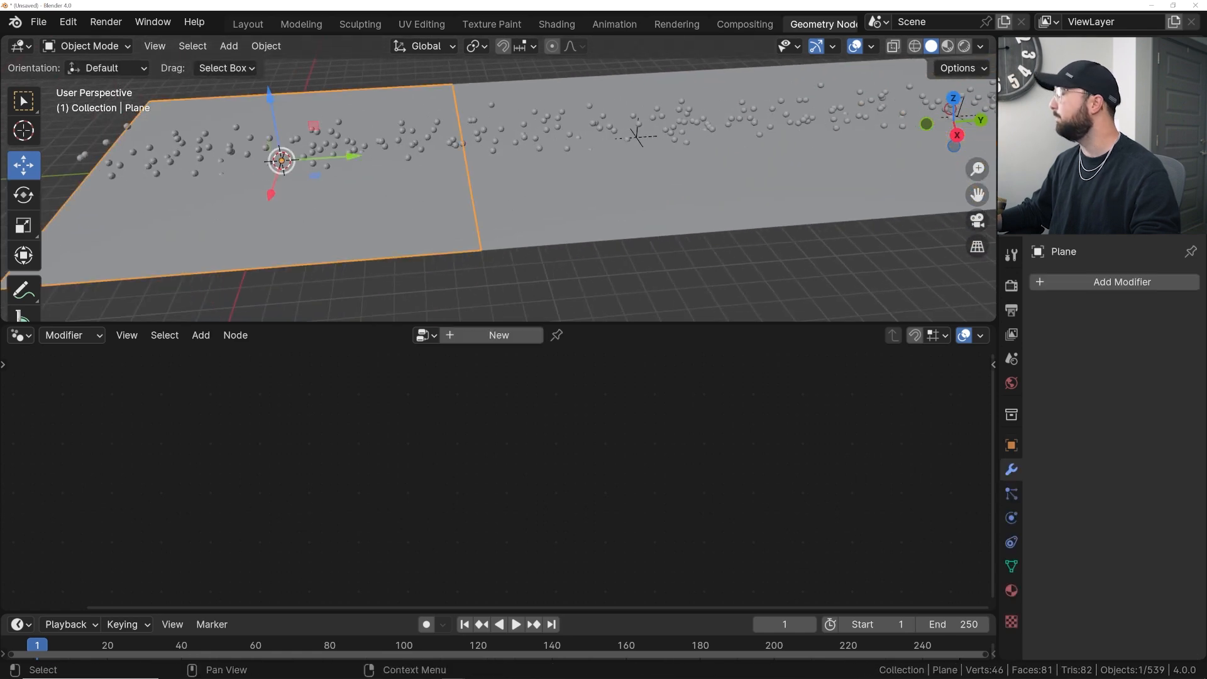
pyautogui.press('Delete')
pyautogui.scroll(-3, 521, 129)
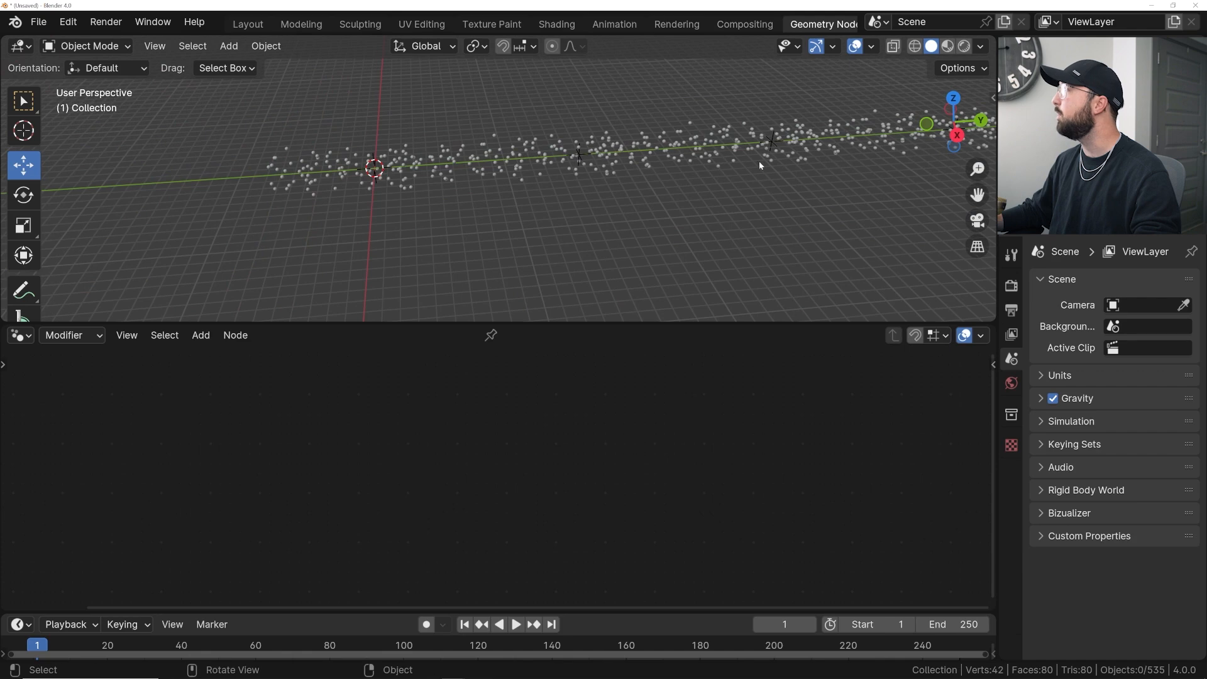
# - Switch to the front view and add a camera at the origin
pyautogui.press('`')
pyautogui.click(390, 137)
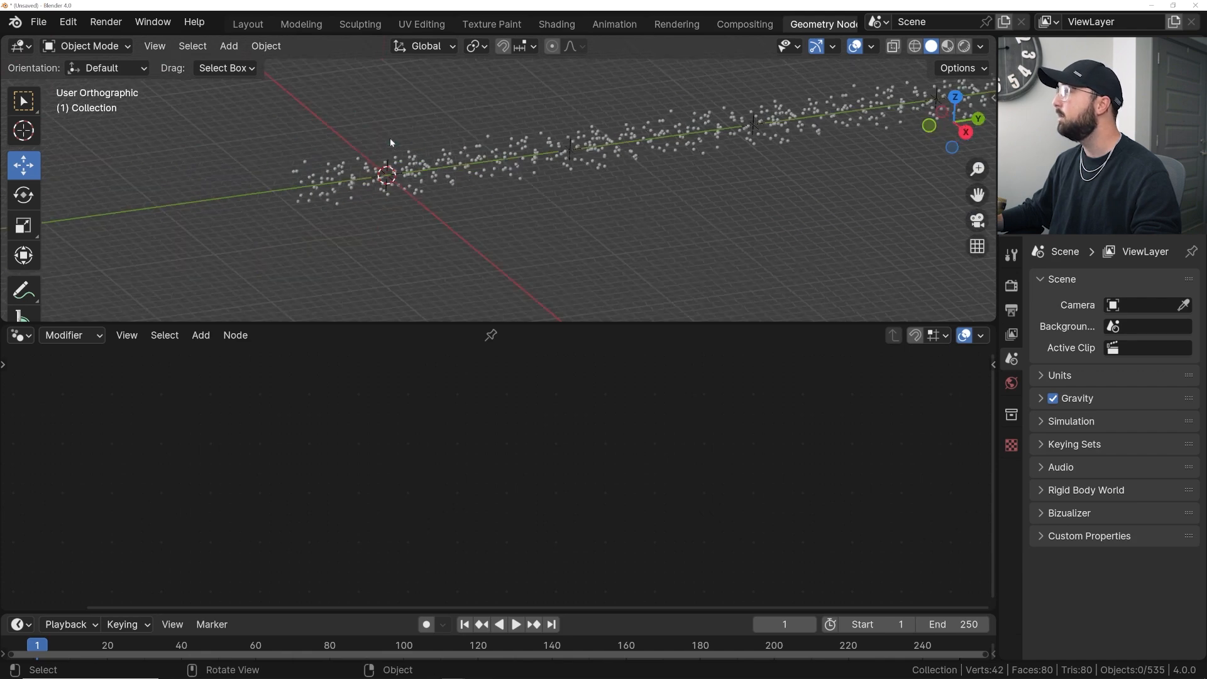
pyautogui.scroll(3, 540, 144)
pyautogui.hotkey('shift', 'a')
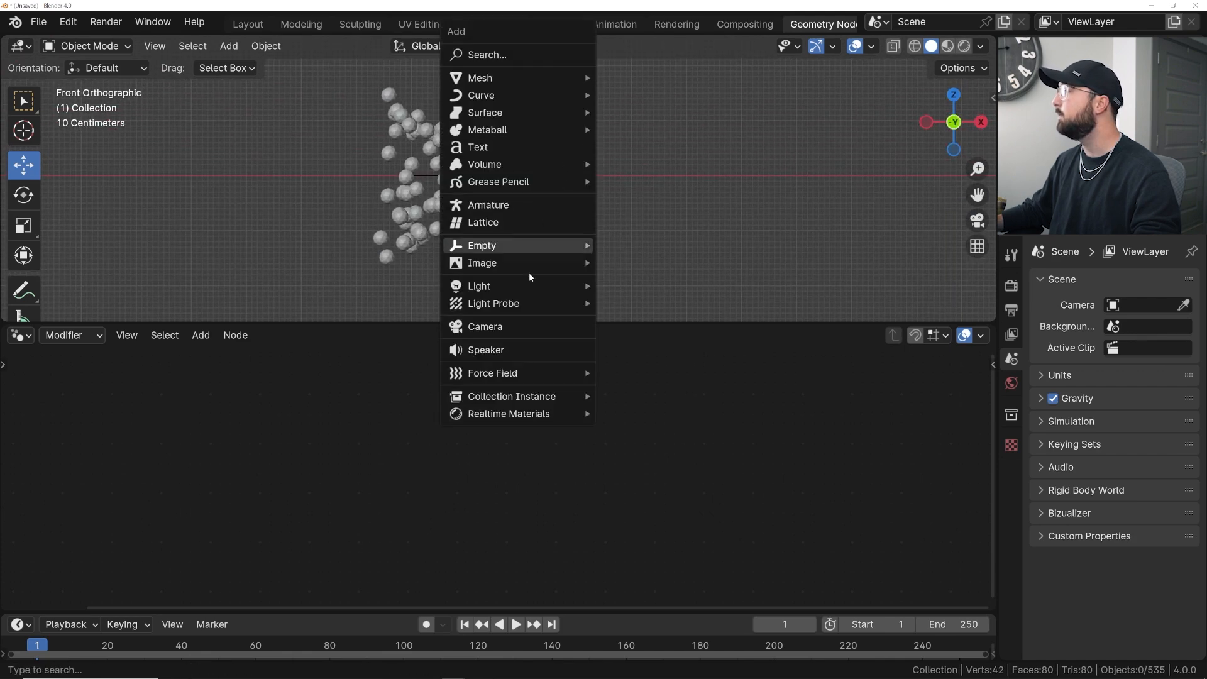
pyautogui.click(518, 326)
pyautogui.moveTo(632, 150); pyautogui.dragTo(591, 171, button='middle')
pyautogui.scroll(-5, 591, 171)
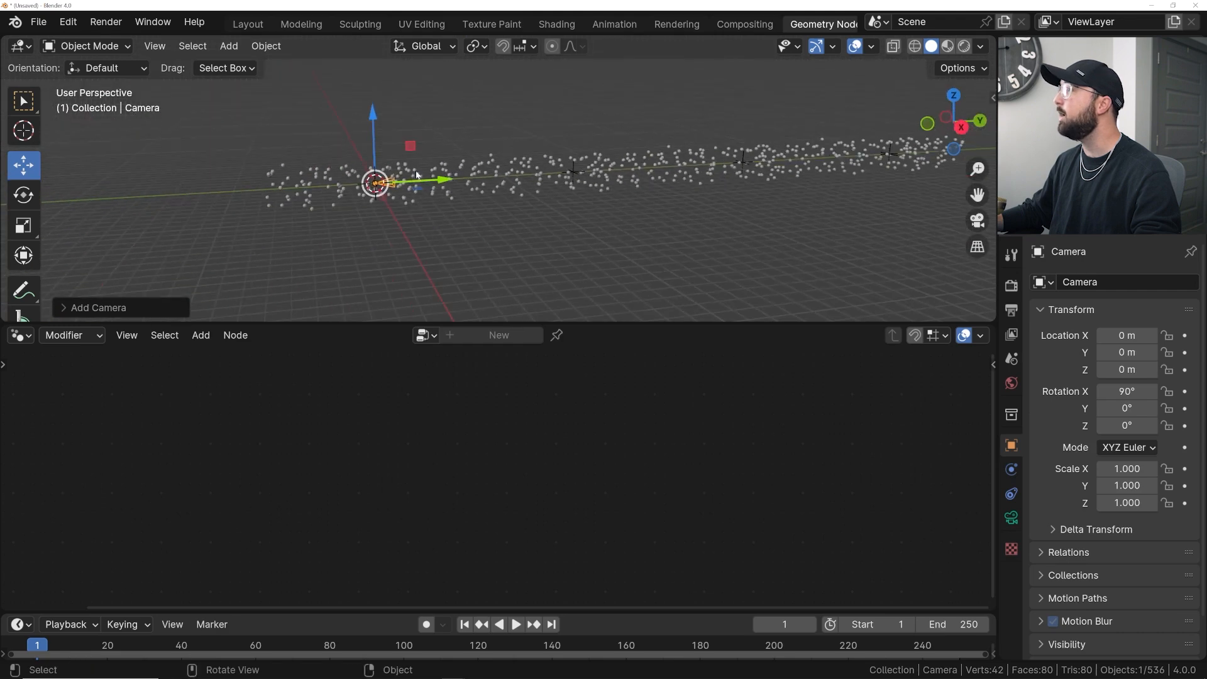
# - Select the camera and set its Y location to -8 m
pyautogui.scroll(3, 522, 179)
pyautogui.click(363, 183)
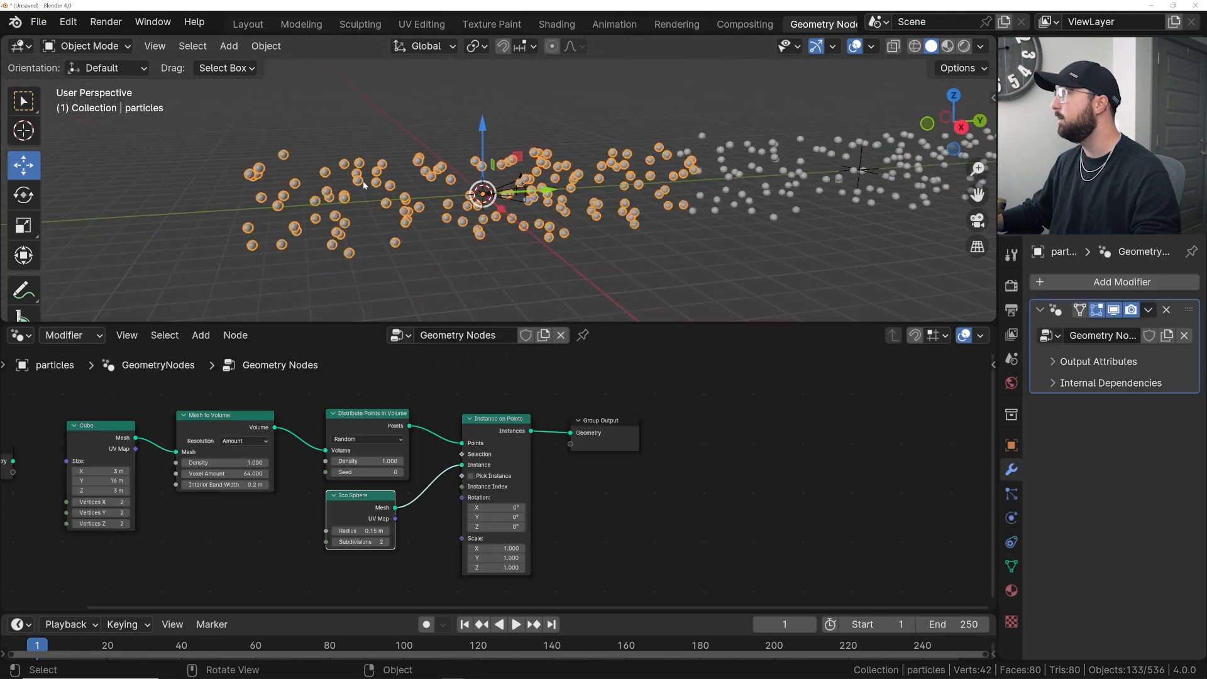
pyautogui.moveTo(284, 455); pyautogui.dragTo(383, 441, button='middle')
pyautogui.scroll(2, 301, 440)
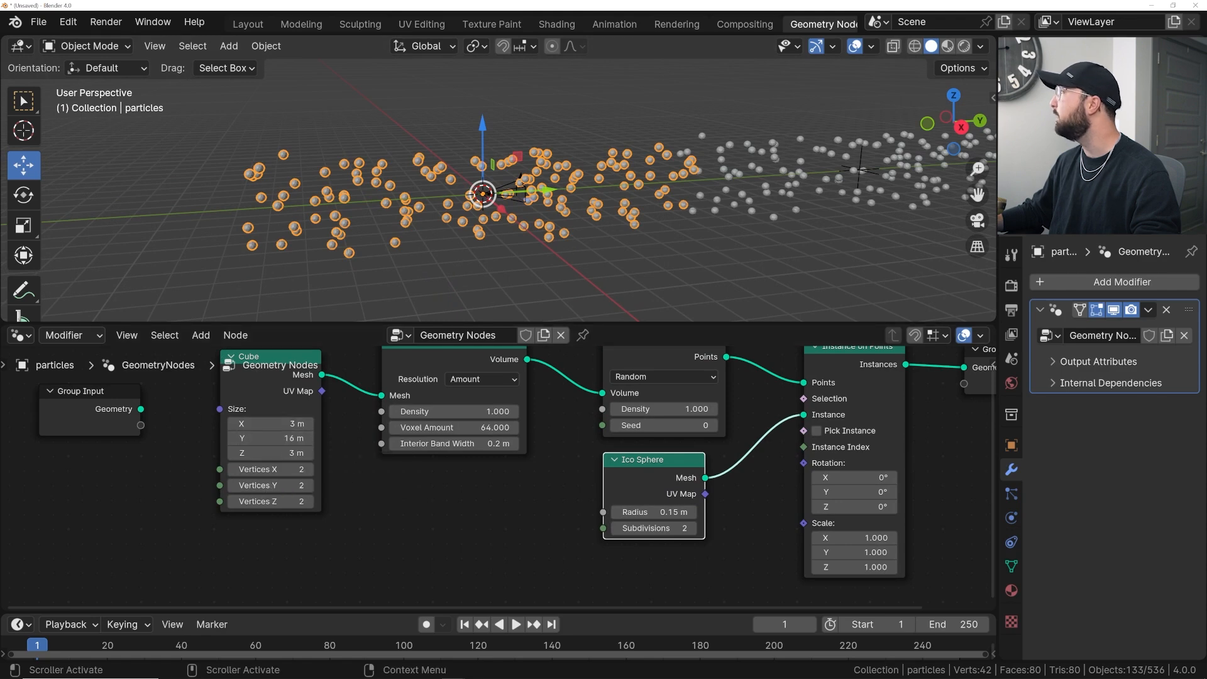
pyautogui.click(519, 189)
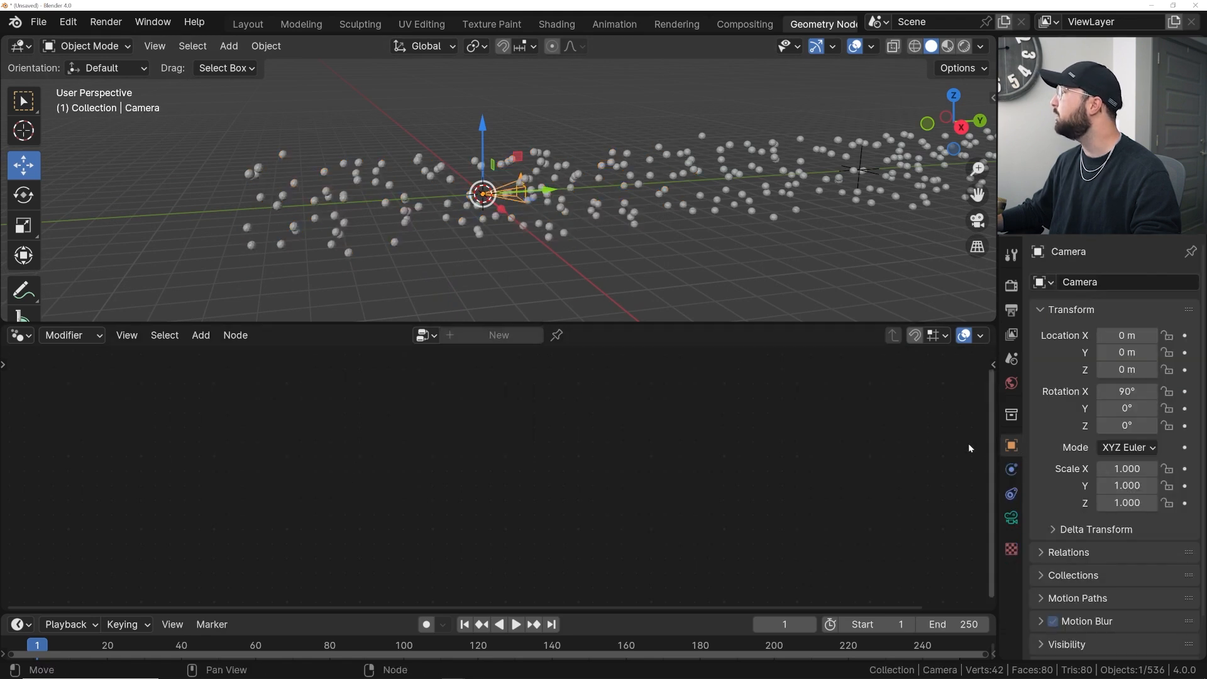
pyautogui.click(1127, 352)
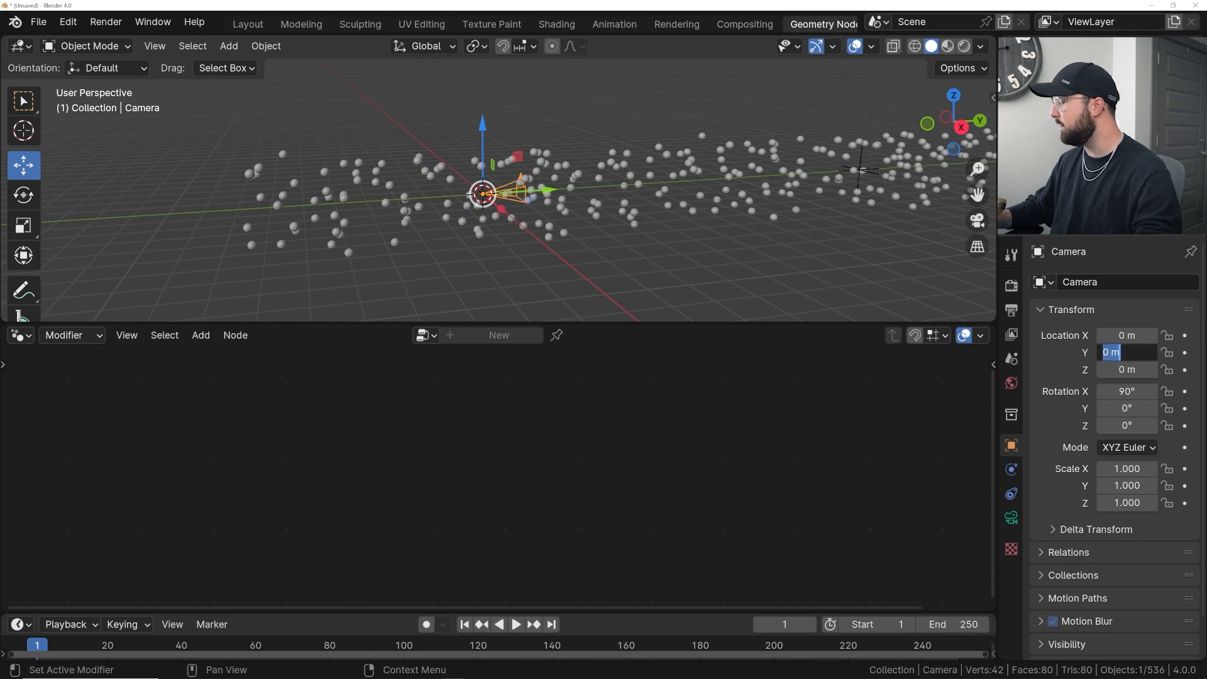
pyautogui.press('Return')
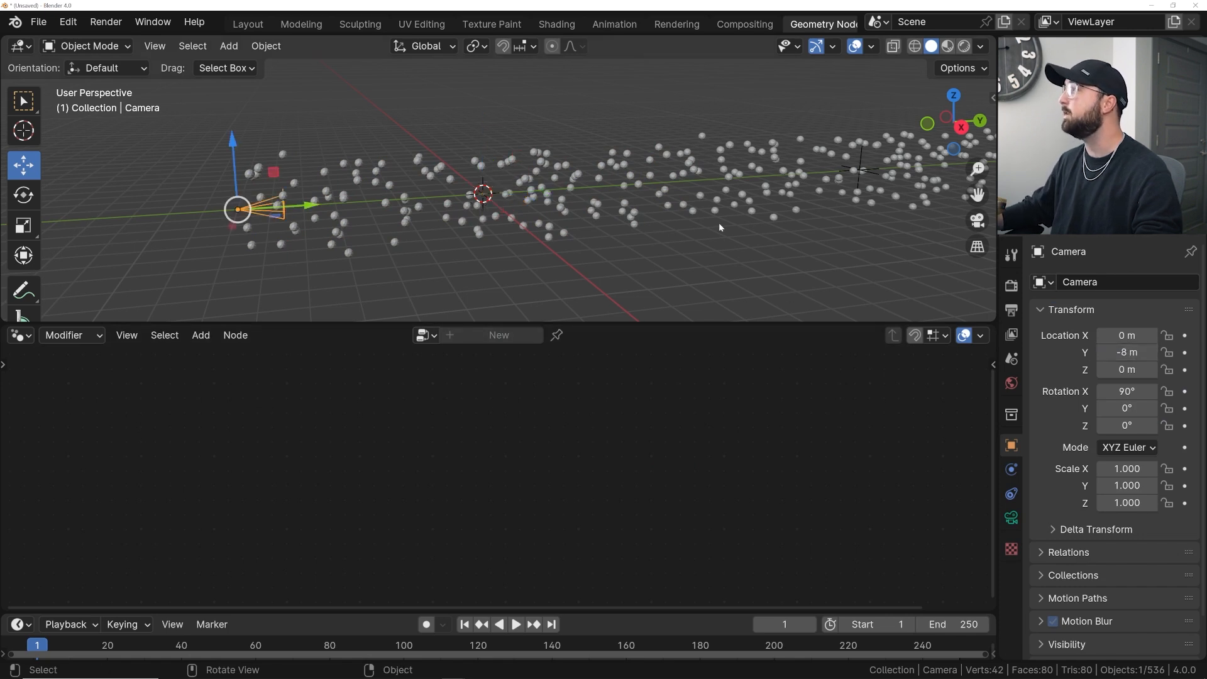
# - Insert a keyframe on the camera's Y location at frame 0
pyautogui.moveTo(277, 610); pyautogui.dragTo(270, 564)
pyautogui.press('Left')
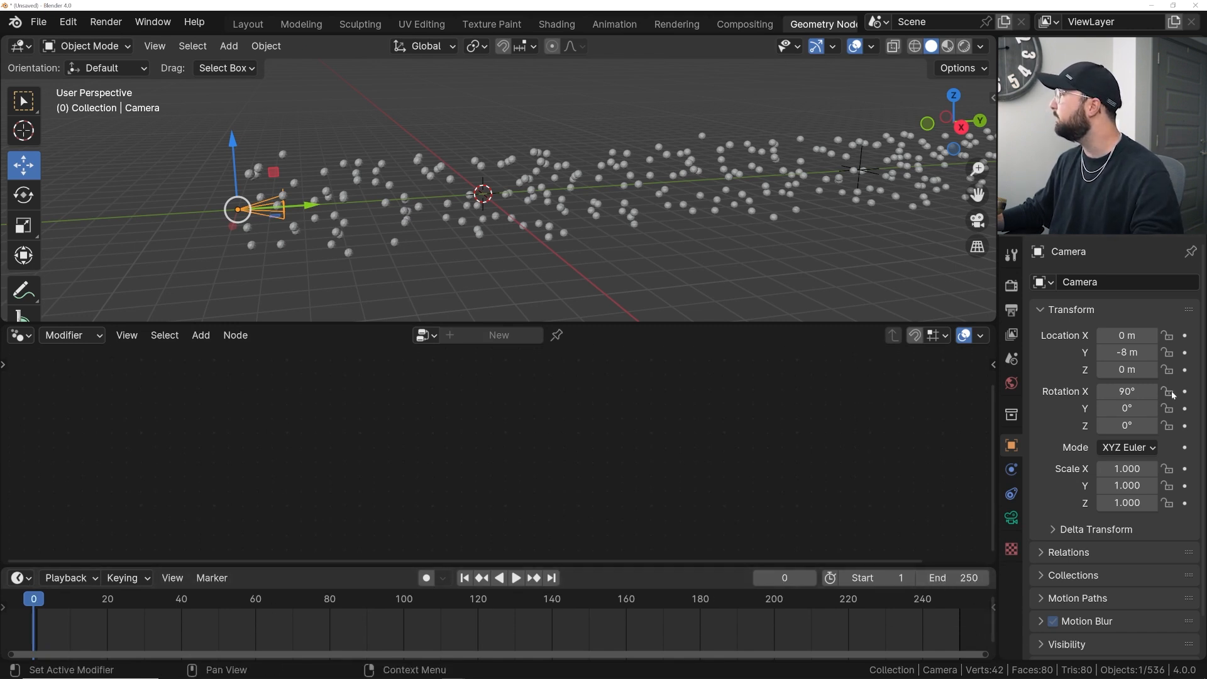
pyautogui.click(1184, 352)
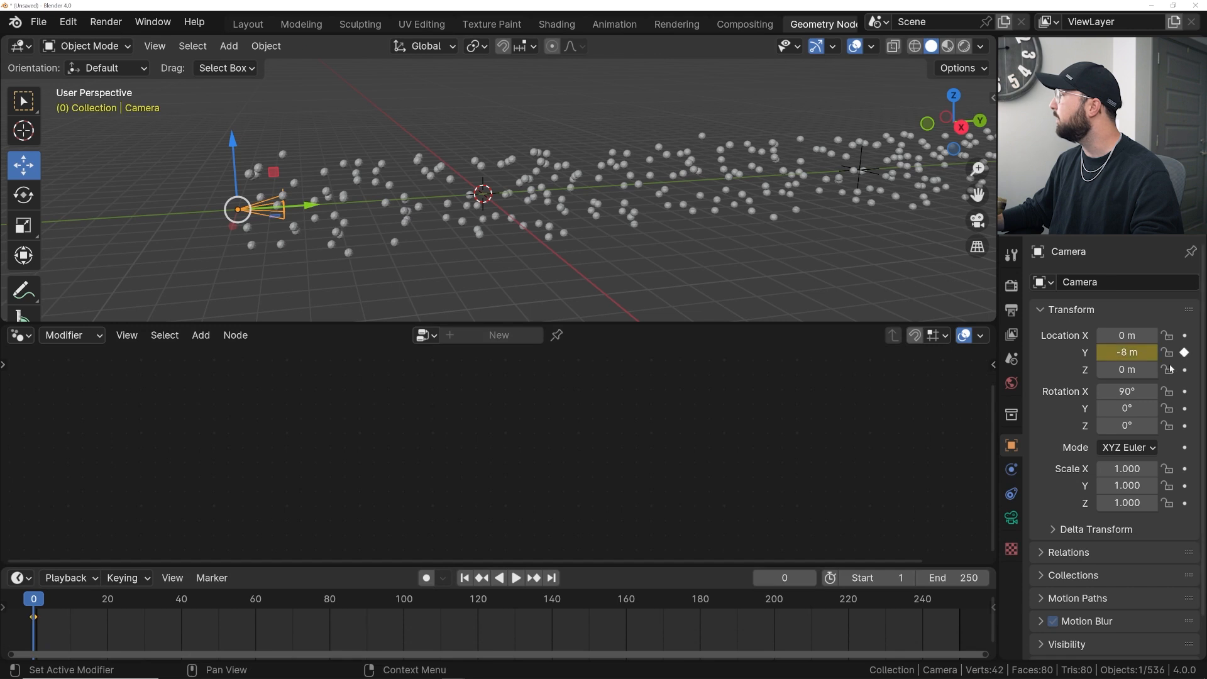
# - At the last frame, set the camera's Y location to 8 m and keyframe it
pyautogui.click(552, 578)
pyautogui.click(1126, 352)
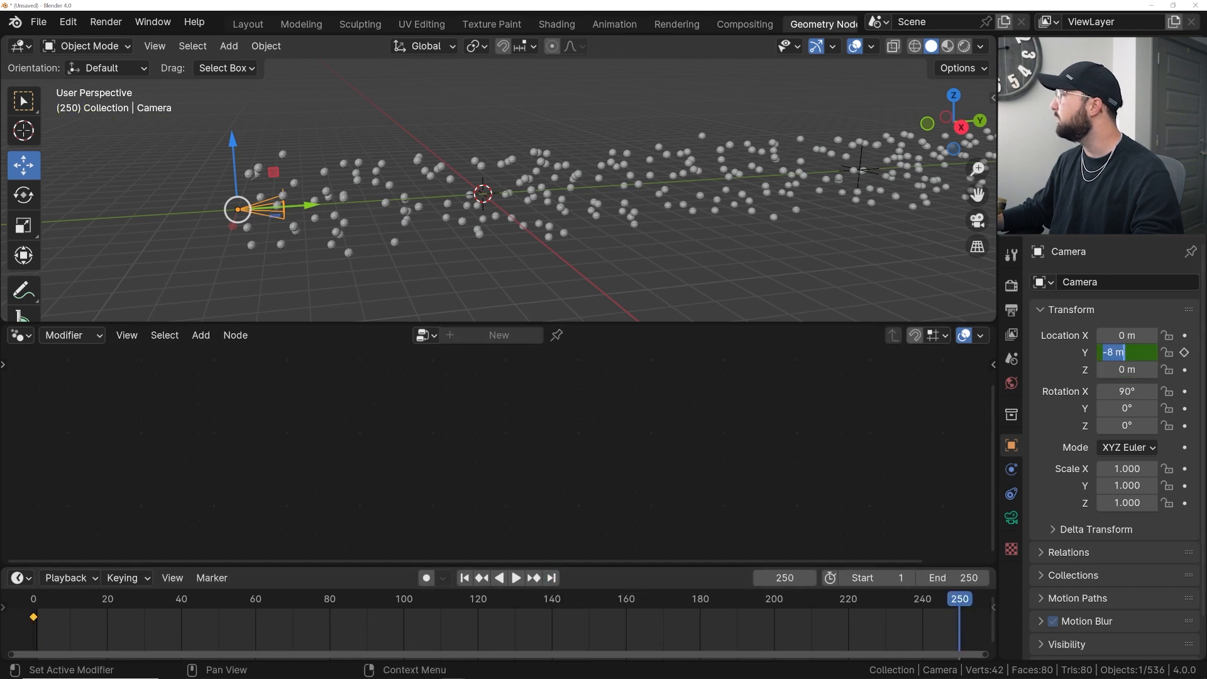
pyautogui.write('8')
pyautogui.press('Return')
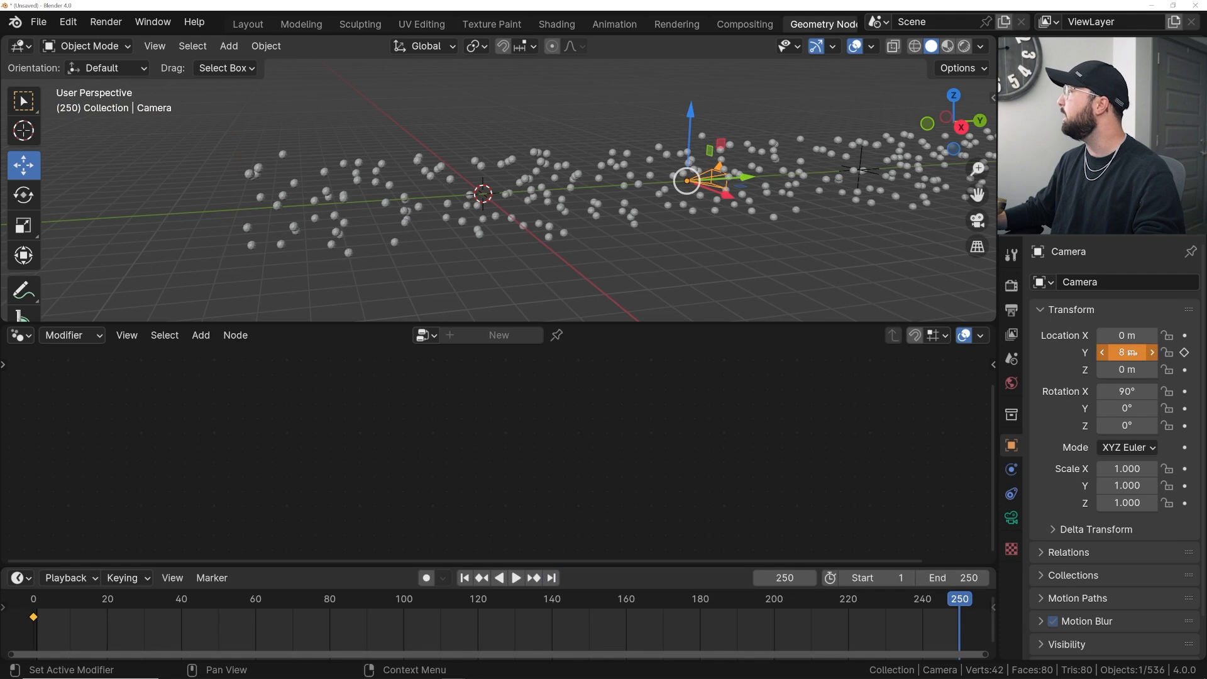
pyautogui.click(1184, 352)
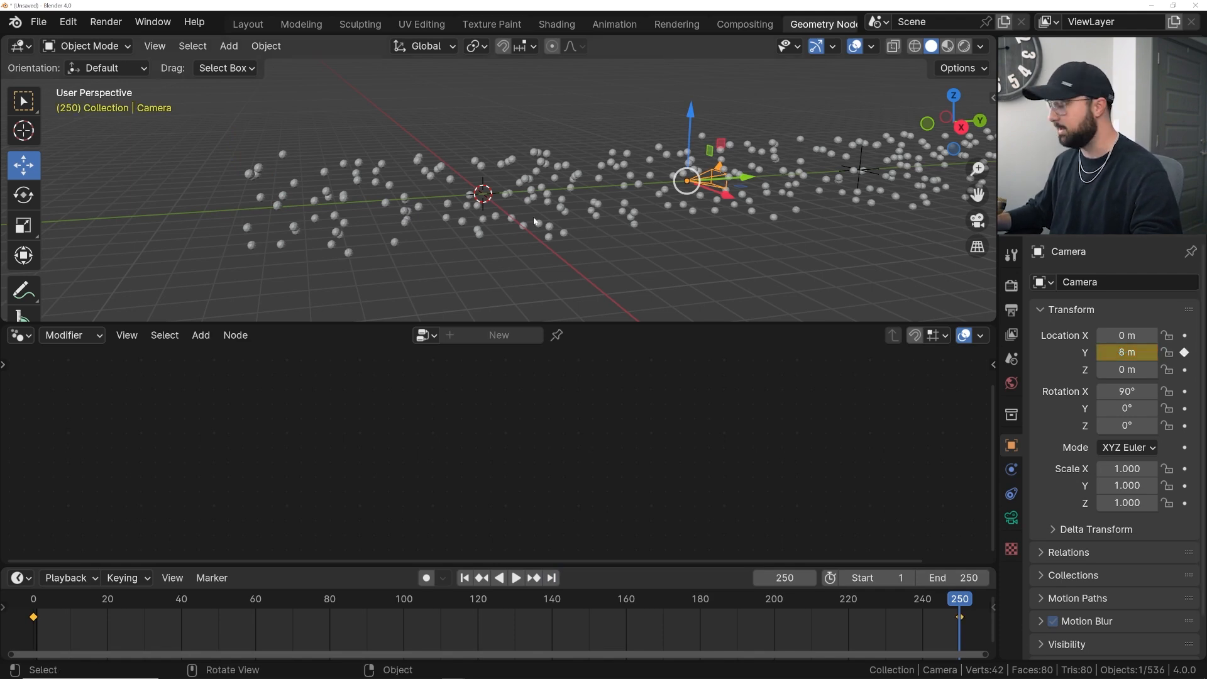
# - Play back the camera fly-through from the camera view
pyautogui.press('KP_0')
pyautogui.press('space')
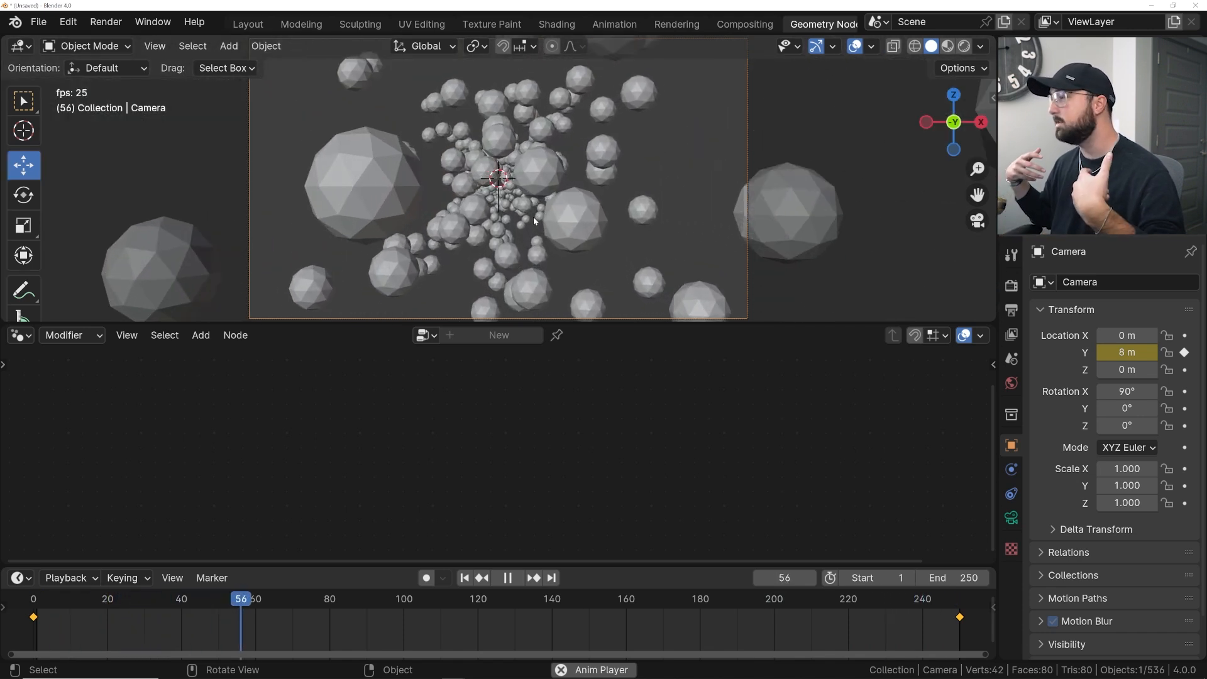
pyautogui.press('space')
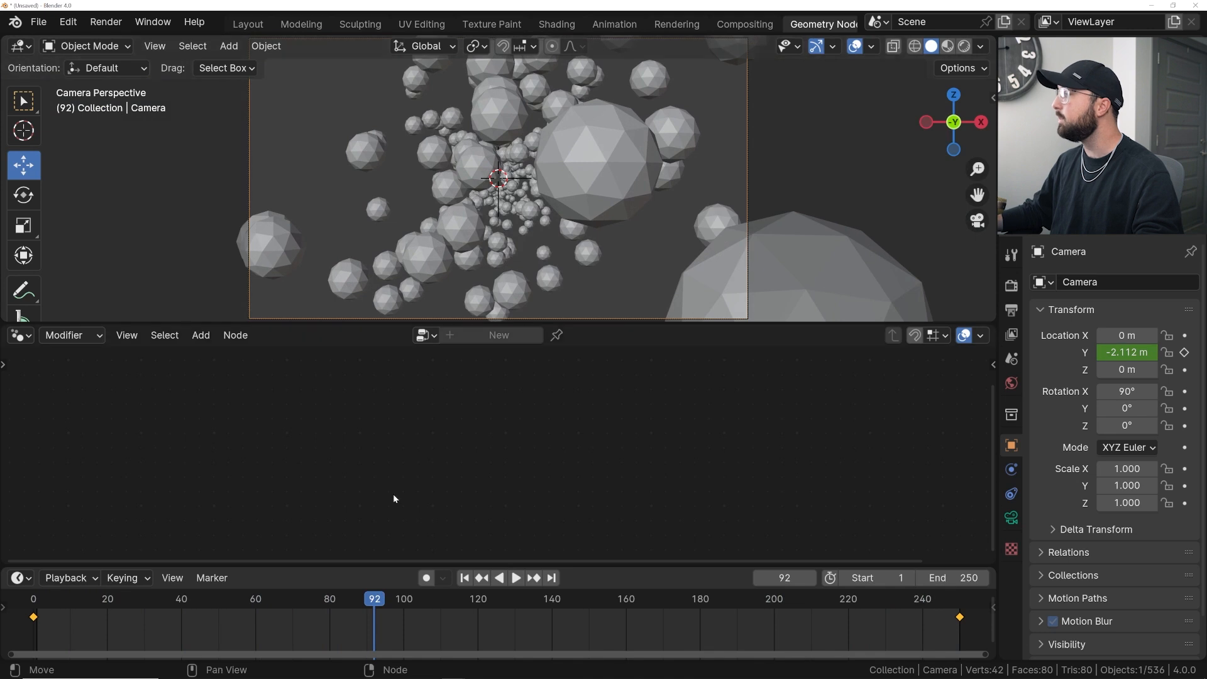
# - Return to the first frame and set the camera's focal length to 35 mm
pyautogui.click(472, 582)
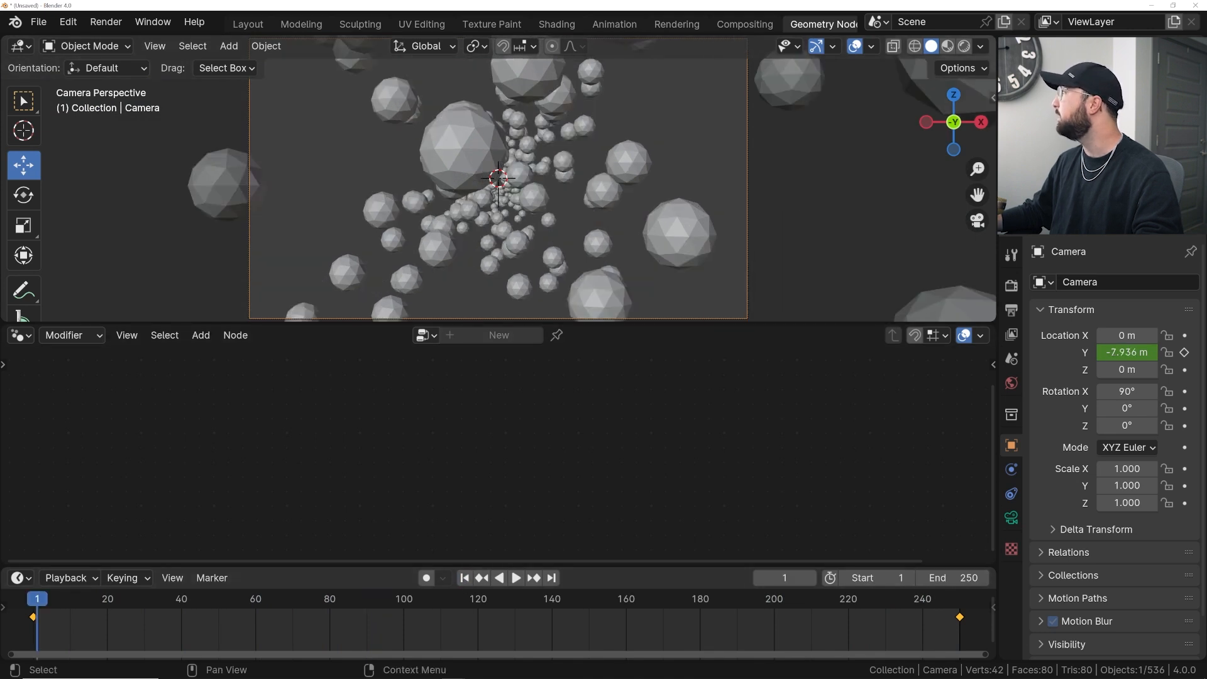
pyautogui.click(1011, 519)
pyautogui.doubleClick(1128, 364)
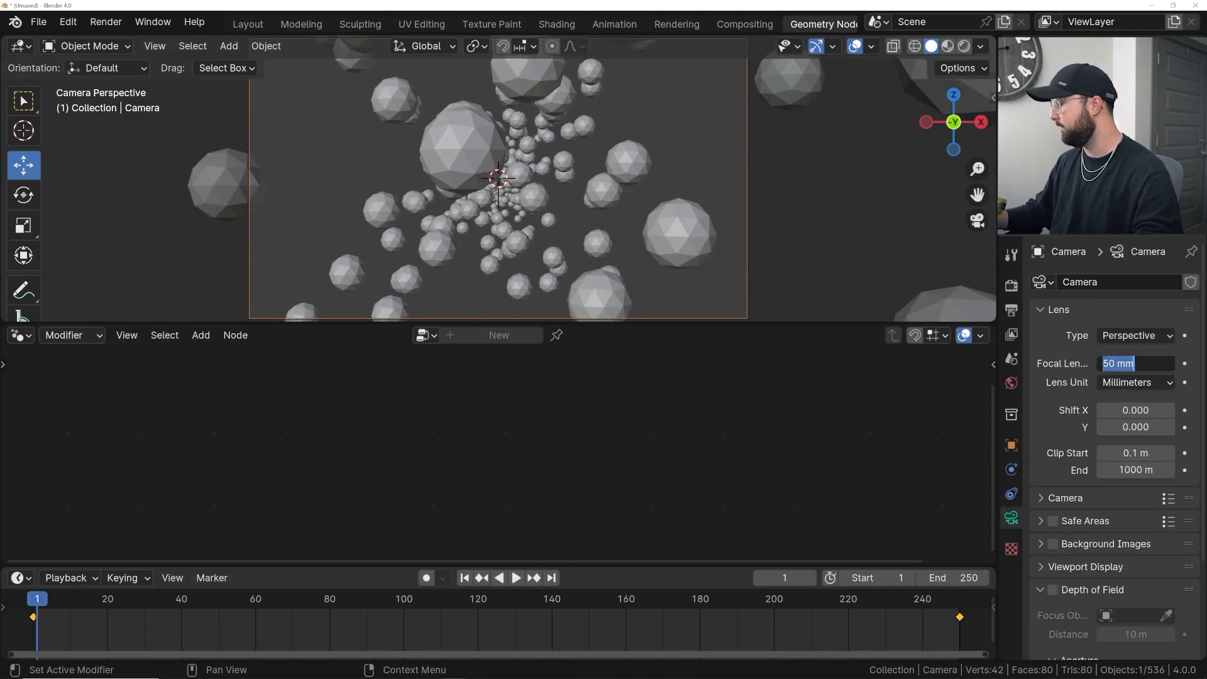
pyautogui.write('35')
pyautogui.press('Return')
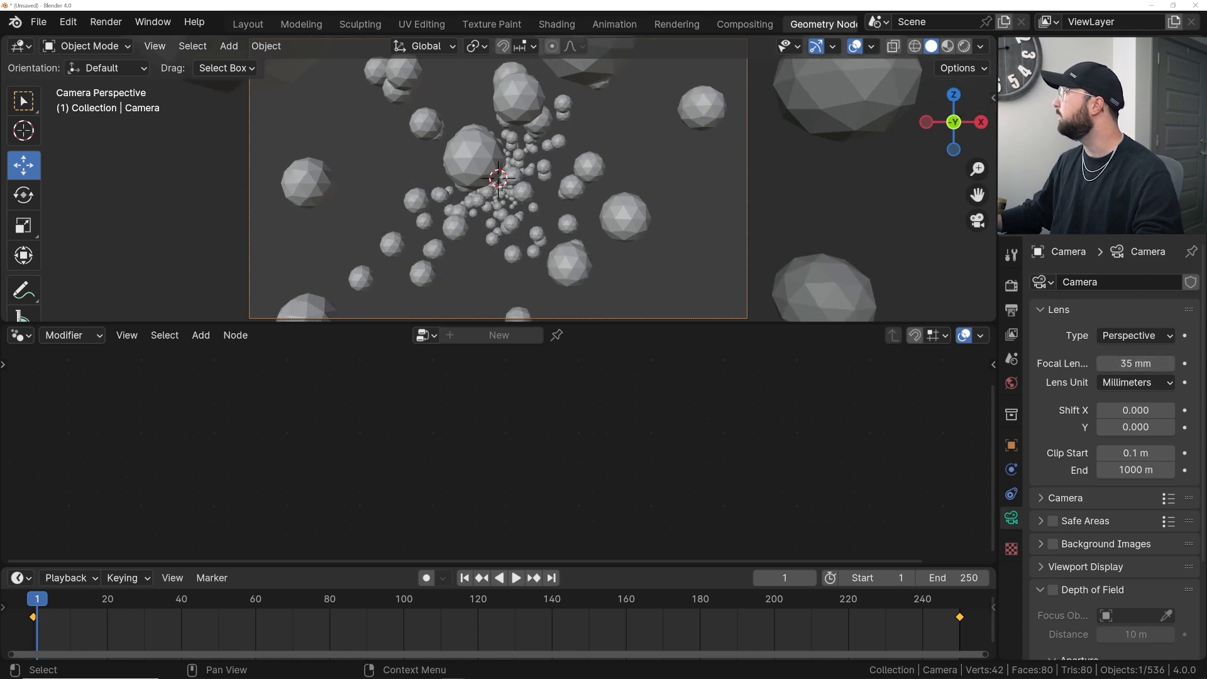
# - Select the particles object and set the Instance on Points scale to 0.010 on all axes
pyautogui.click(630, 228)
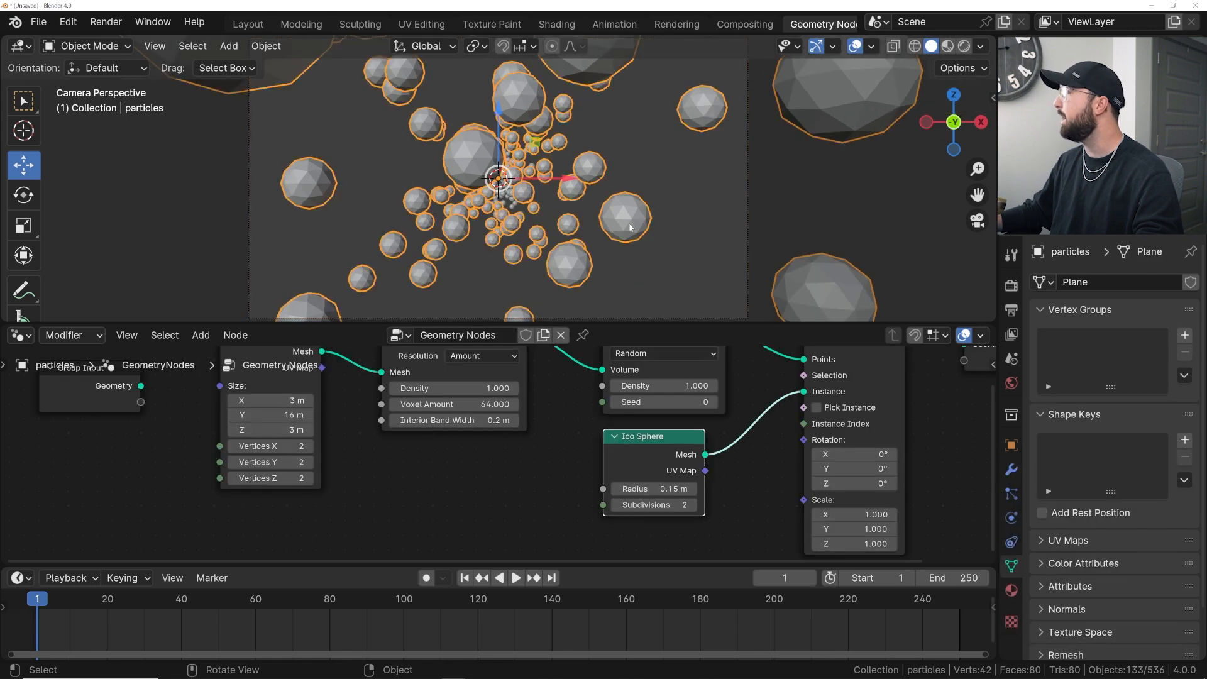
pyautogui.moveTo(492, 444); pyautogui.dragTo(459, 469, button='middle')
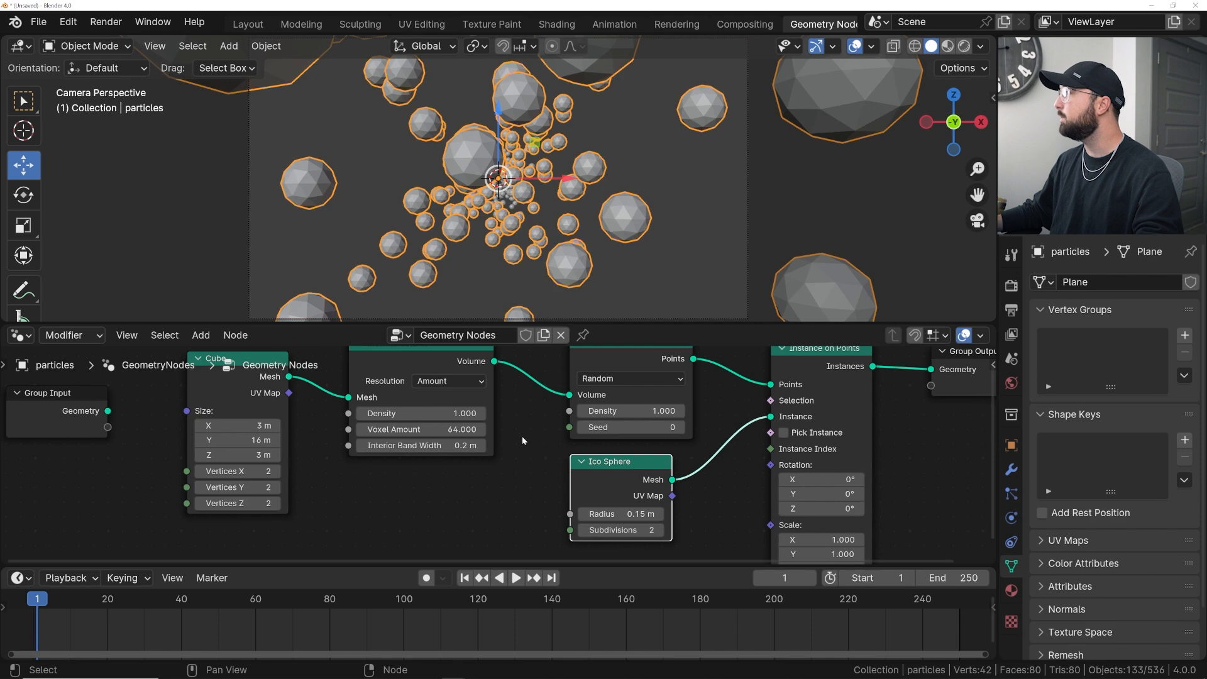
pyautogui.moveTo(583, 467); pyautogui.dragTo(327, 401, button='middle')
pyautogui.keyDown('shift'); pyautogui.moveTo(562, 476); pyautogui.dragTo(501, 504); pyautogui.keyUp('shift')
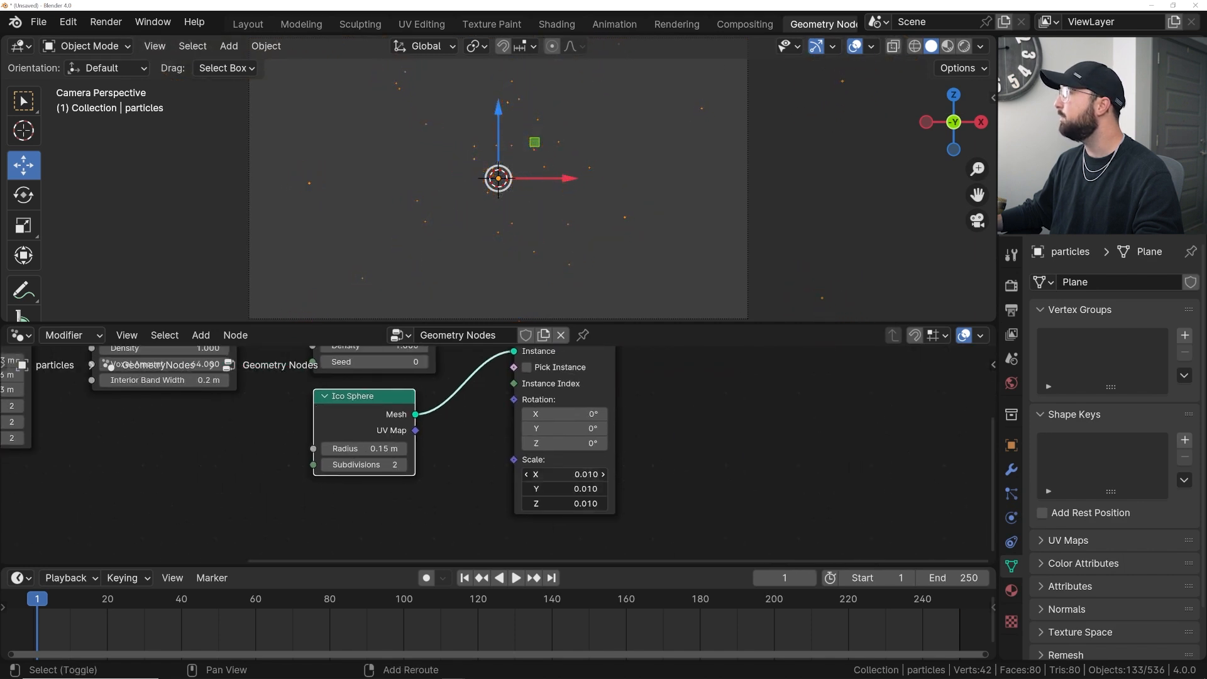
# - Hide the viewport overlays and raise the Distribute Points in Volume density to 42.1
pyautogui.hotkey('shift', 'alt', 'z')
pyautogui.moveTo(375, 398); pyautogui.dragTo(371, 473, button='middle')
pyautogui.moveTo(374, 404); pyautogui.dragTo(418, 404)
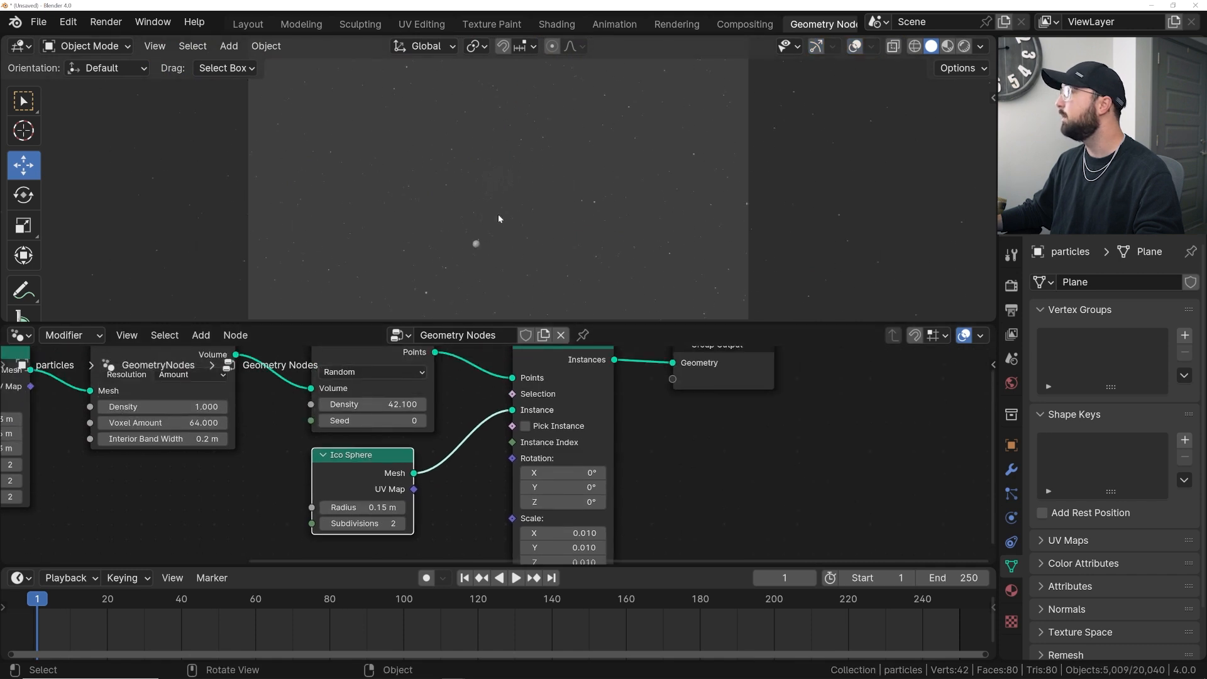
# - Set the render engine to EEVEE and switch the viewport to rendered shading
pyautogui.press('space')
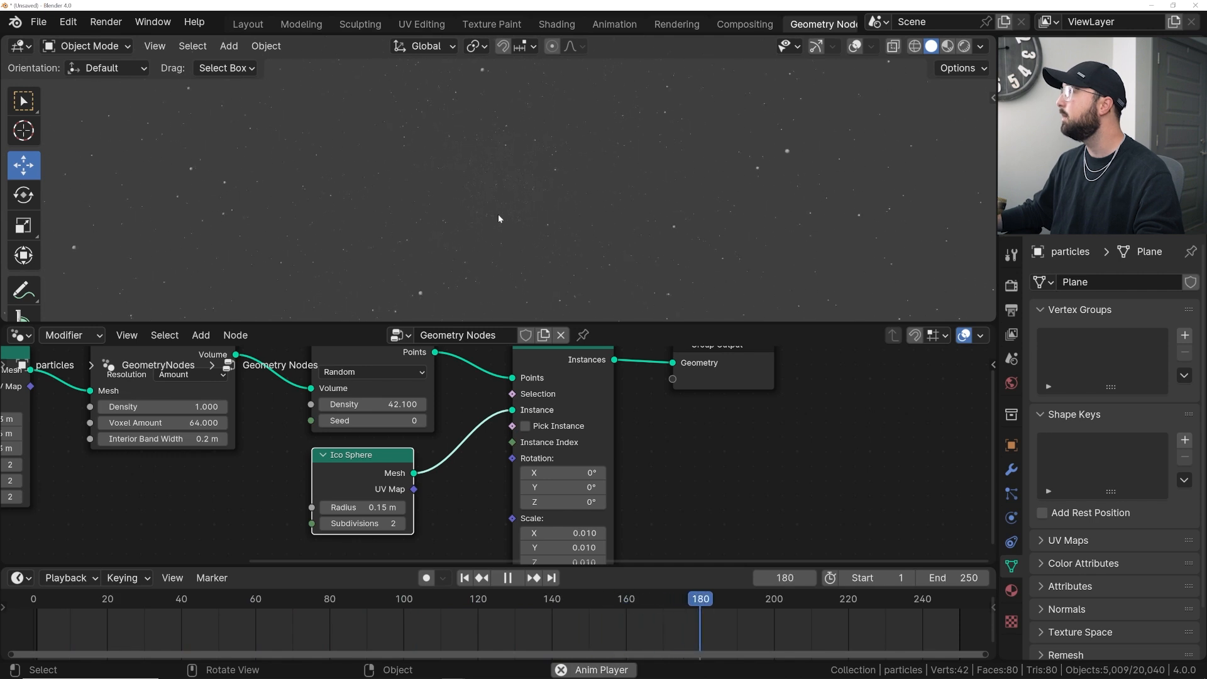
pyautogui.press('space')
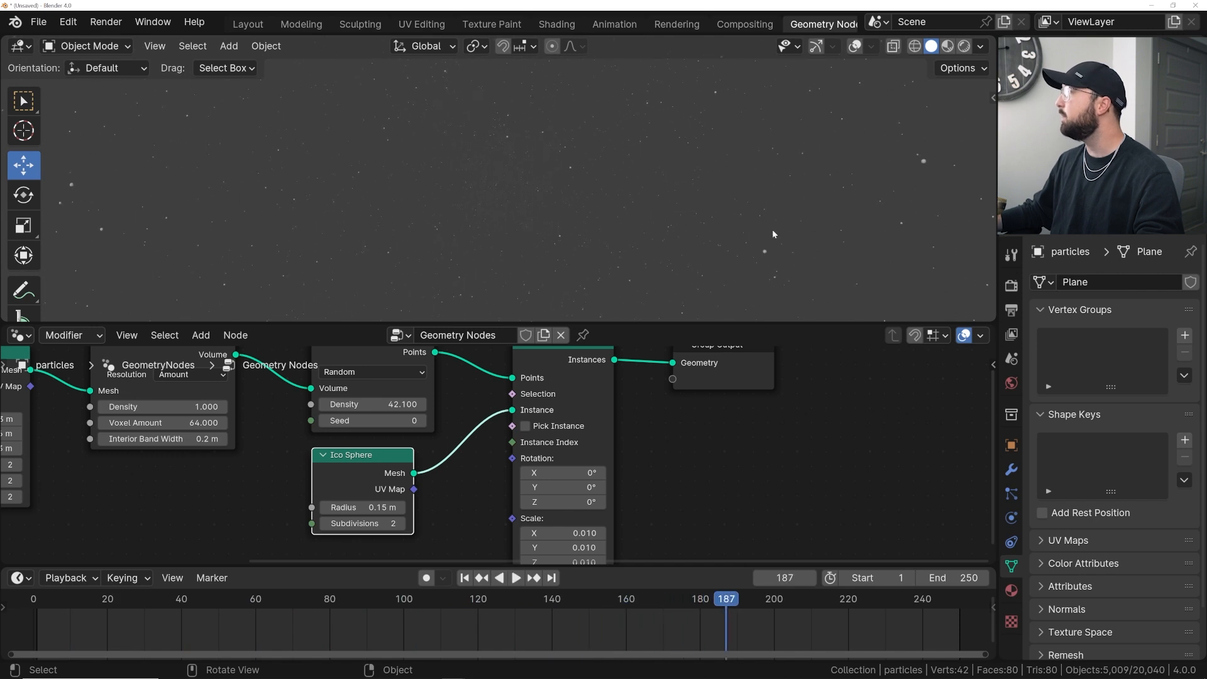
pyautogui.click(1009, 292)
pyautogui.click(1111, 283)
pyautogui.click(1129, 303)
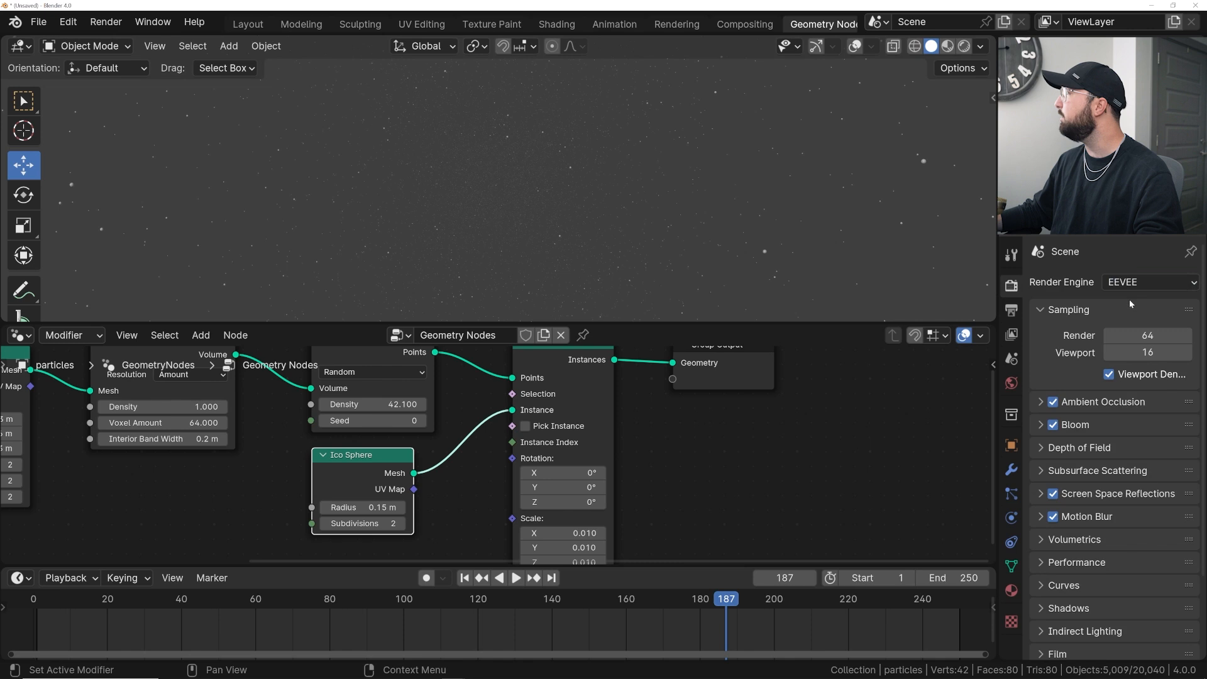
pyautogui.click(966, 49)
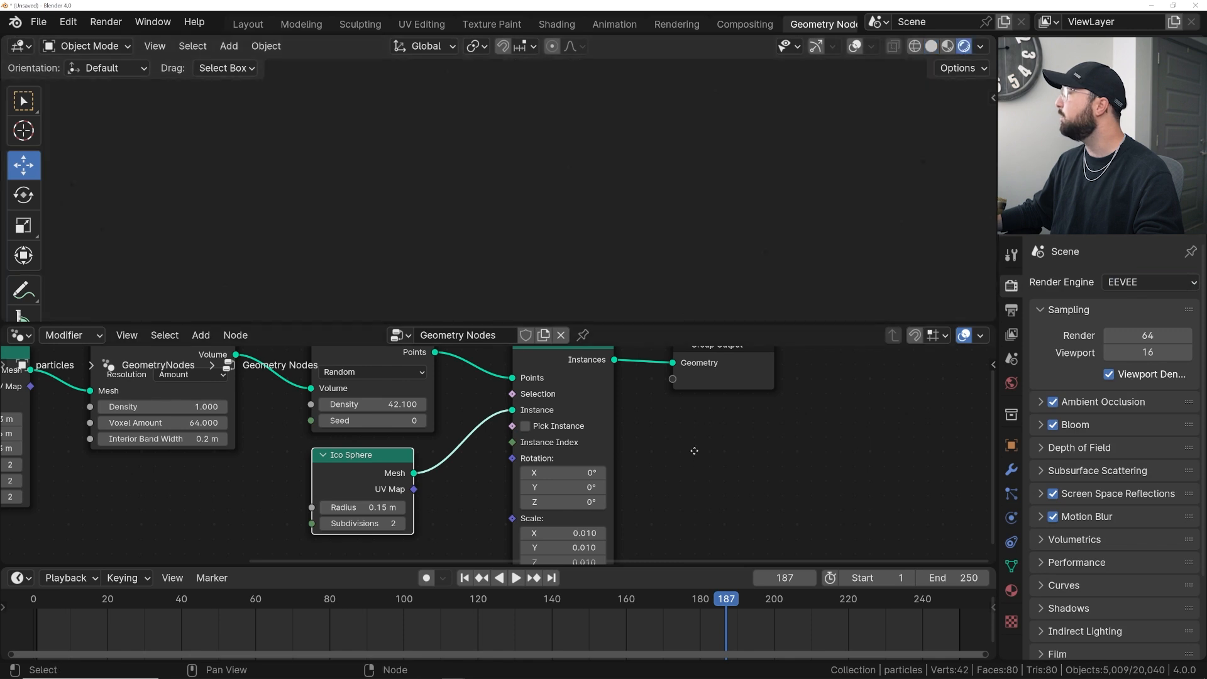
# - Add a Set Material node between Instance on Points and Group Output
pyautogui.moveTo(695, 456); pyautogui.dragTo(498, 547, button='middle')
pyautogui.scroll(-1, 509, 484)
pyautogui.moveTo(517, 439); pyautogui.dragTo(698, 438)
pyautogui.hotkey('shift', 'a')
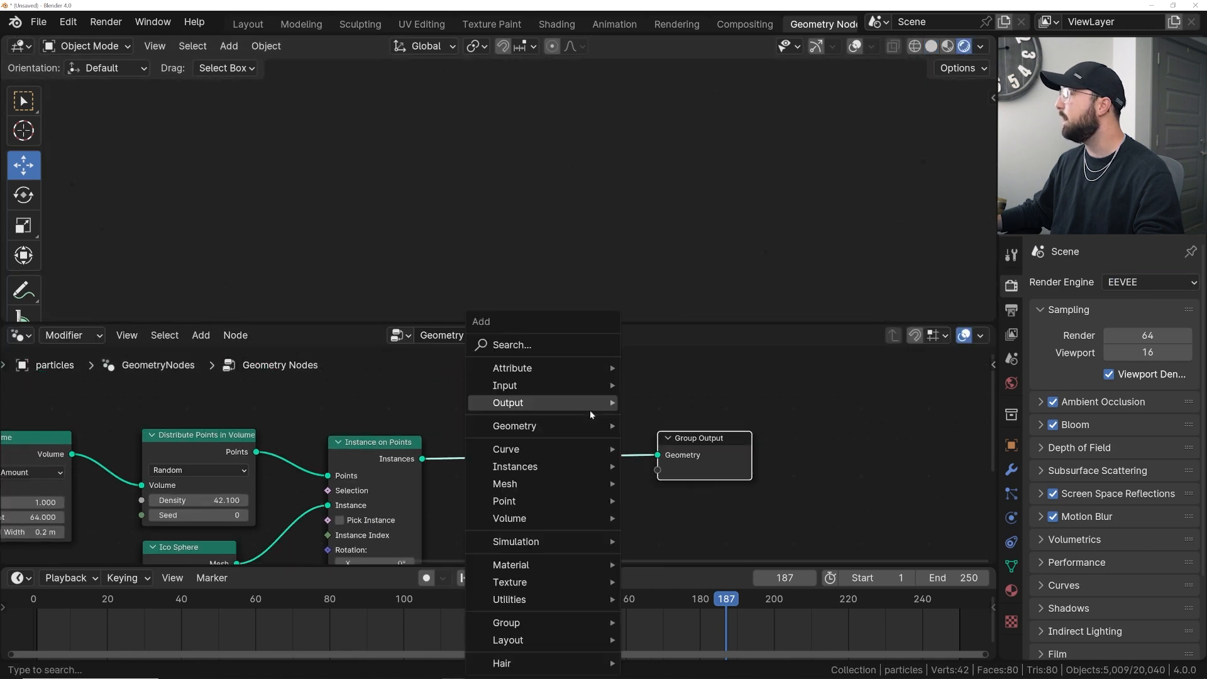
pyautogui.click(527, 347)
pyautogui.write('set ')
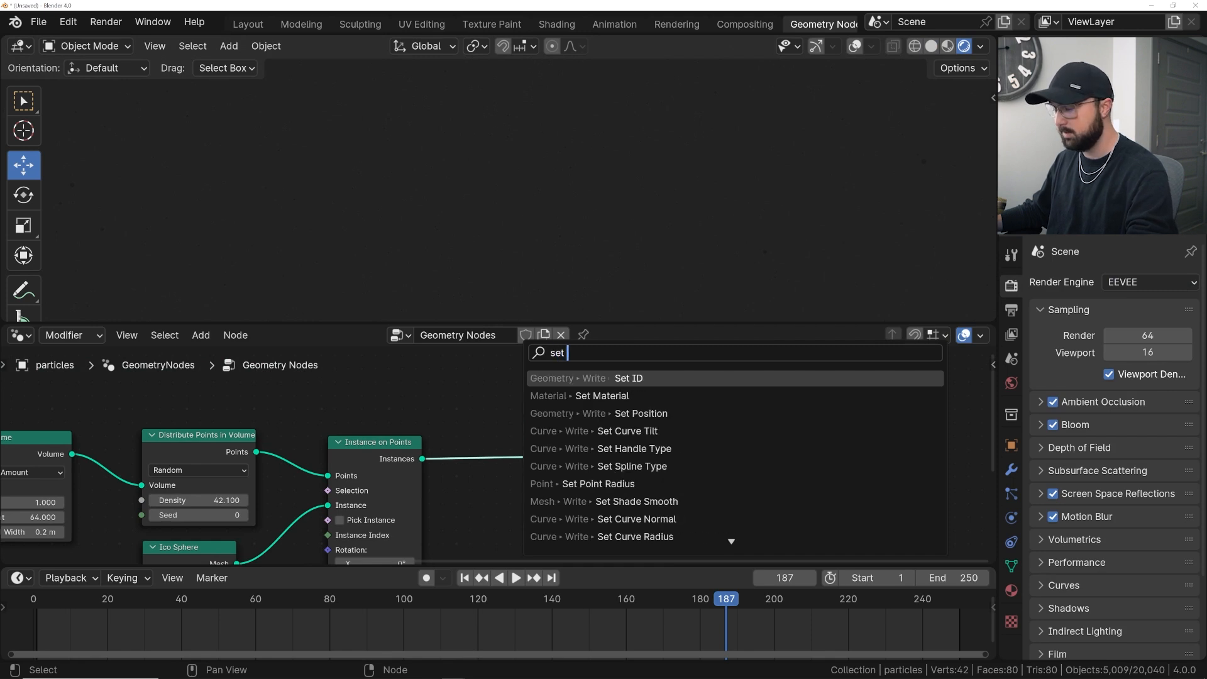
pyautogui.write('m')
pyautogui.press('Return')
pyautogui.click(523, 458)
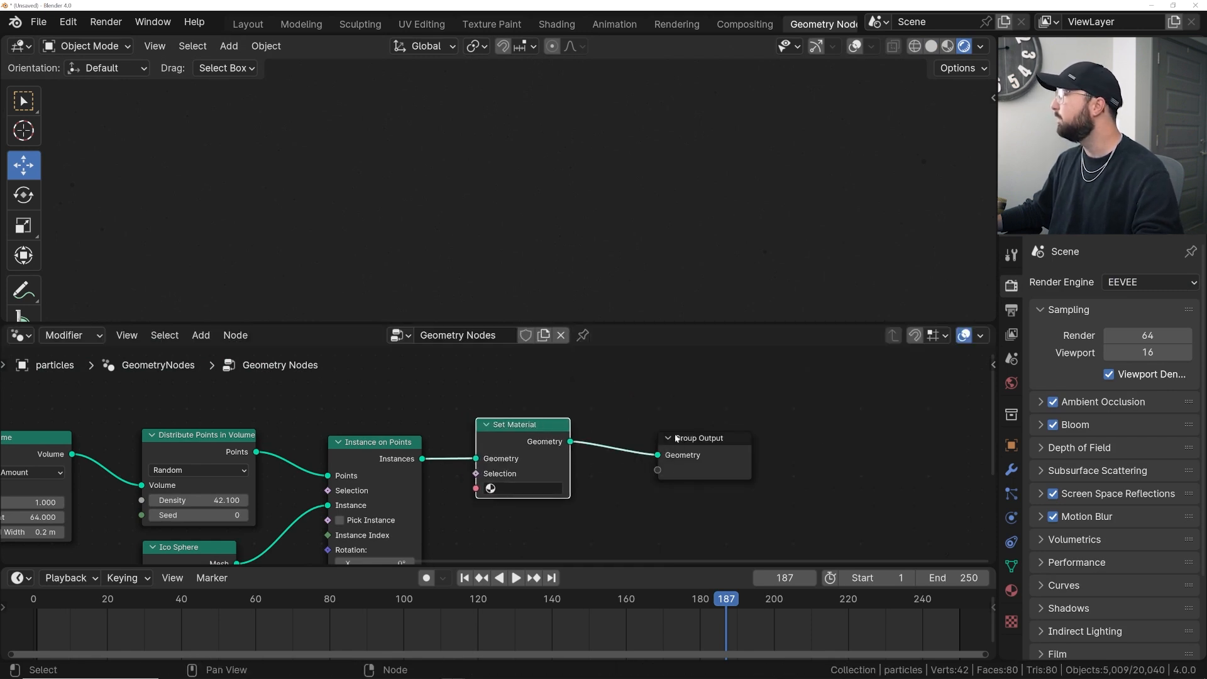
# - Create a new material on the particles object and set its surface to Emission
pyautogui.click(1012, 590)
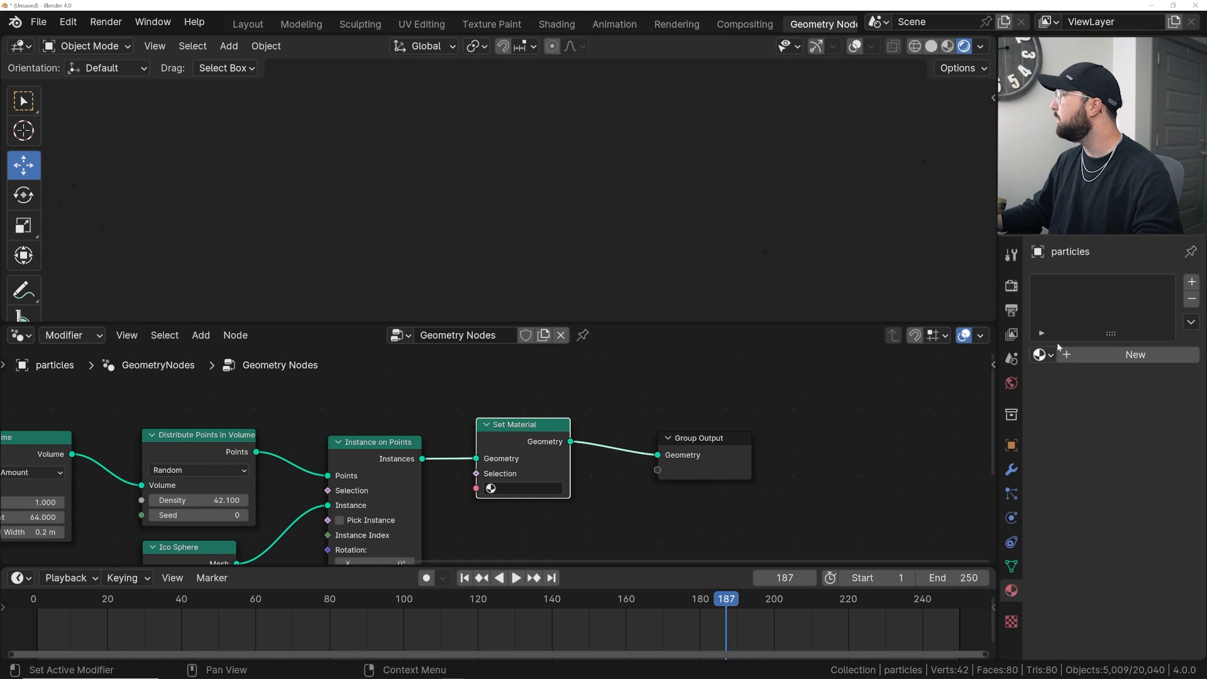
pyautogui.click(1113, 357)
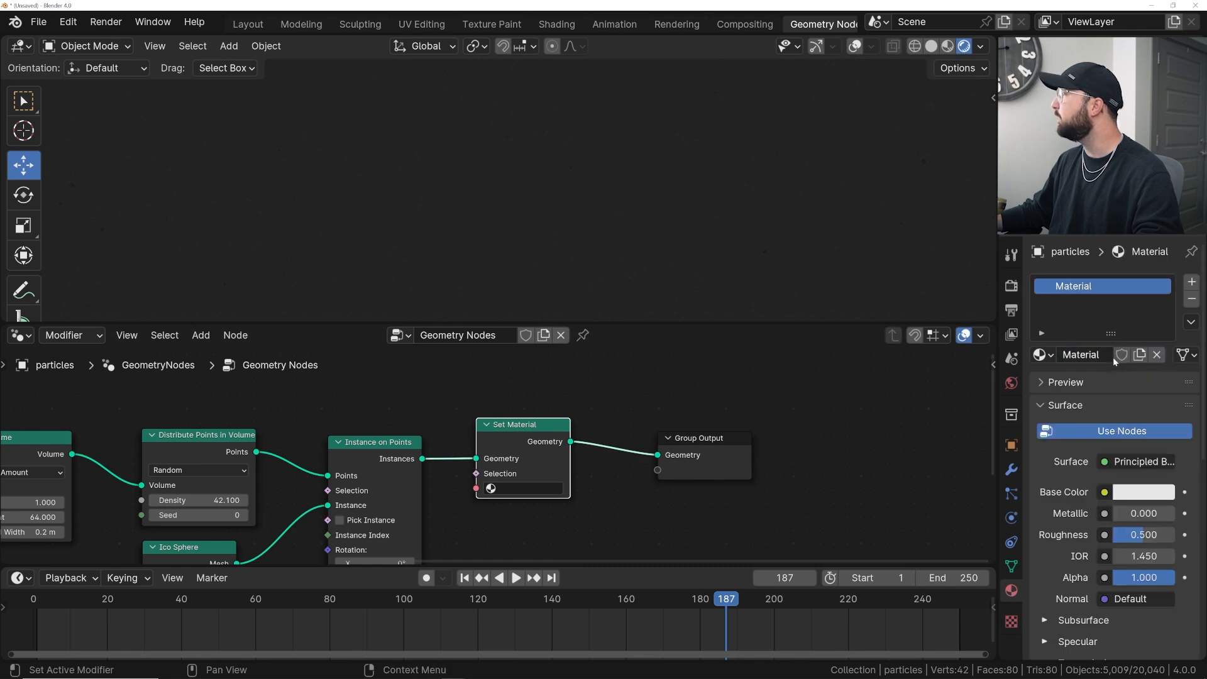
pyautogui.click(1126, 463)
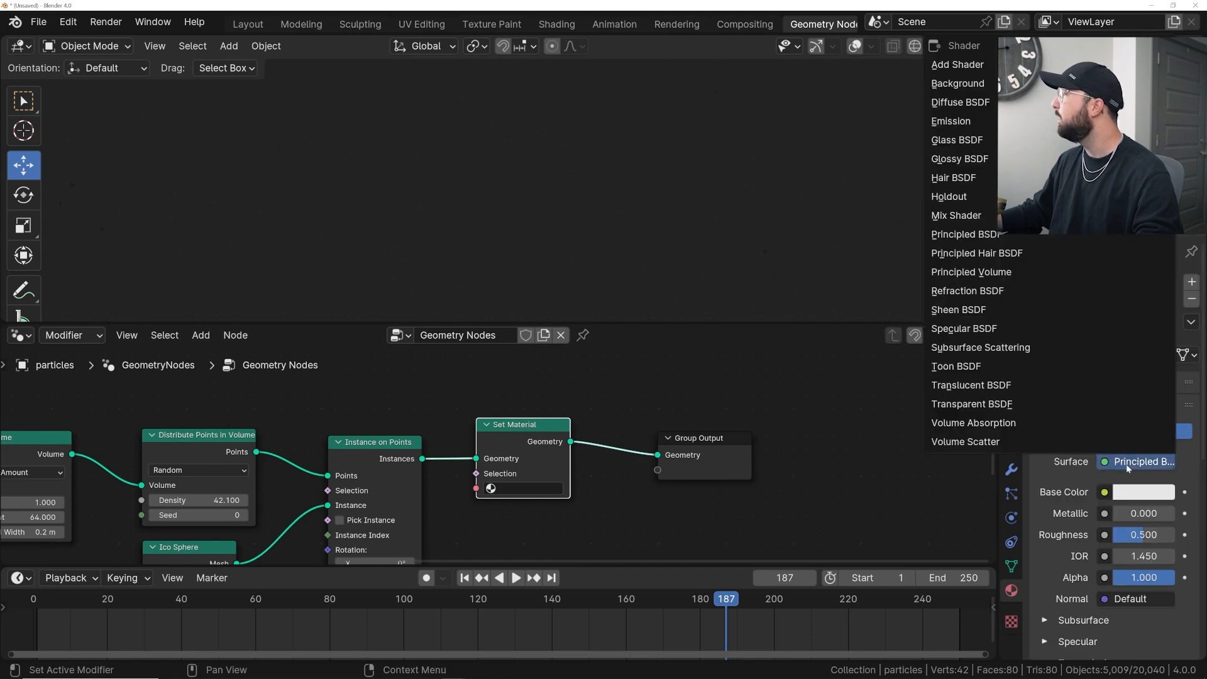
pyautogui.click(959, 122)
# - Assign the new material in the Set Material node and set the emission strength to 10
pyautogui.click(502, 488)
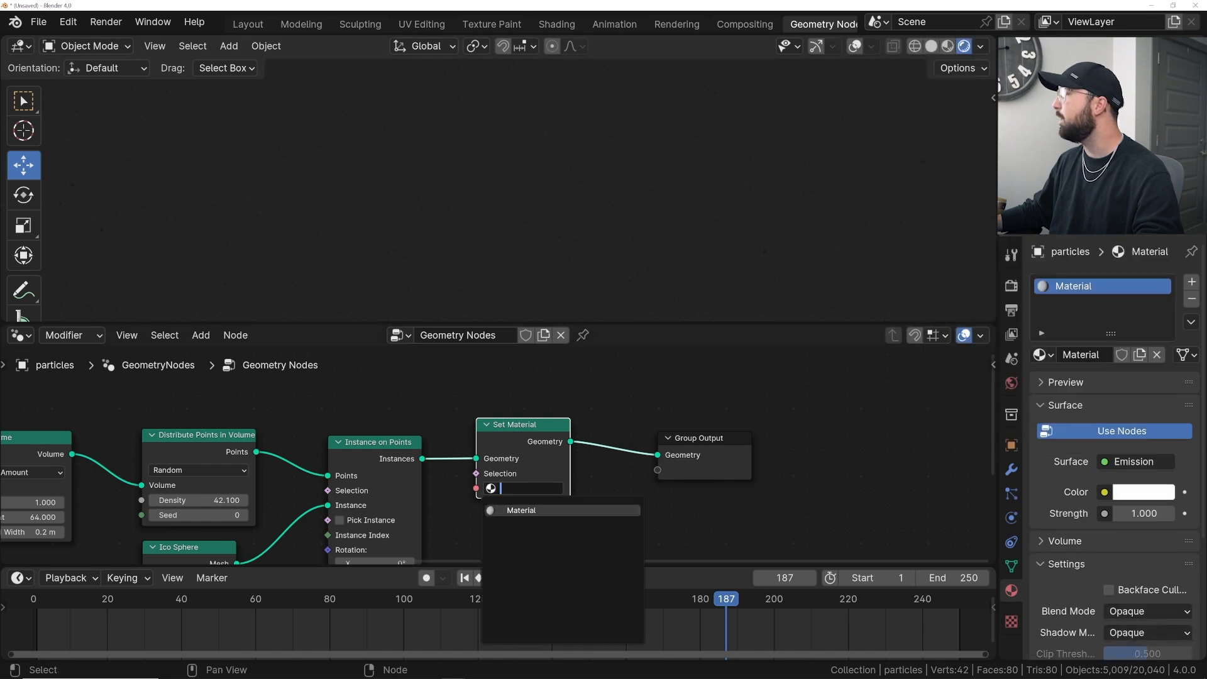
pyautogui.click(523, 510)
pyautogui.click(1143, 513)
pyautogui.write('10')
pyautogui.press('Return')
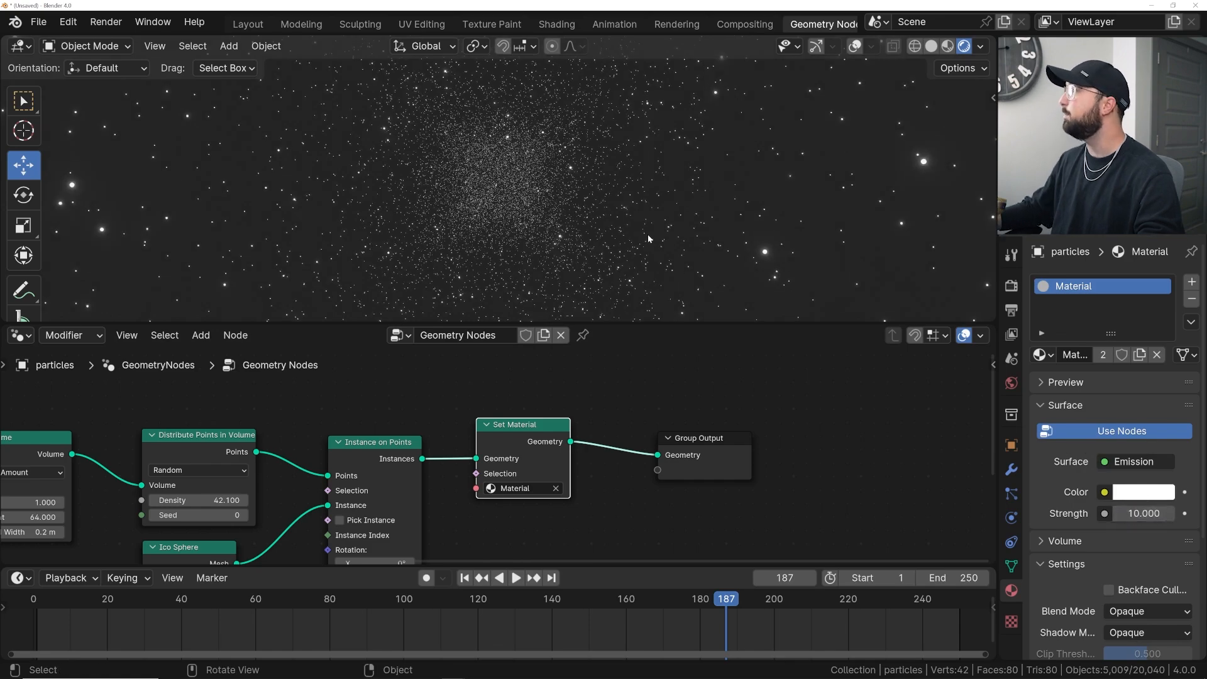
# - Play back the animation through the camera view to review the glowing particles
pyautogui.press('space')
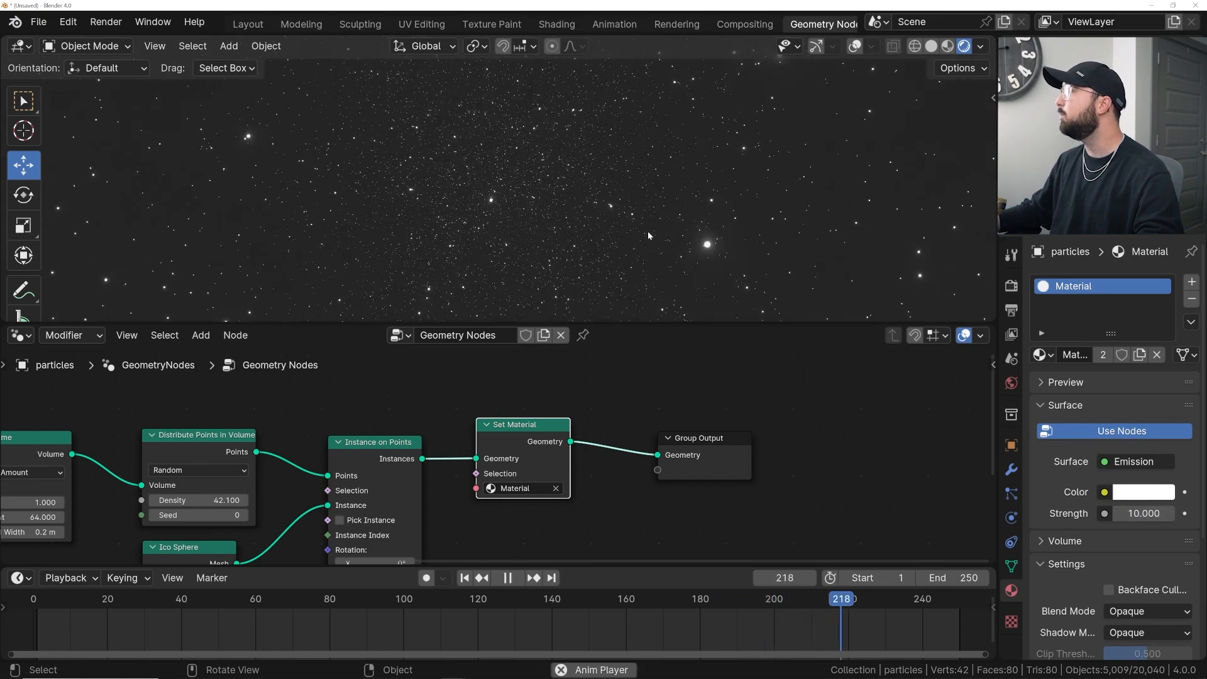
pyautogui.moveTo(276, 471); pyautogui.dragTo(339, 441, button='middle')
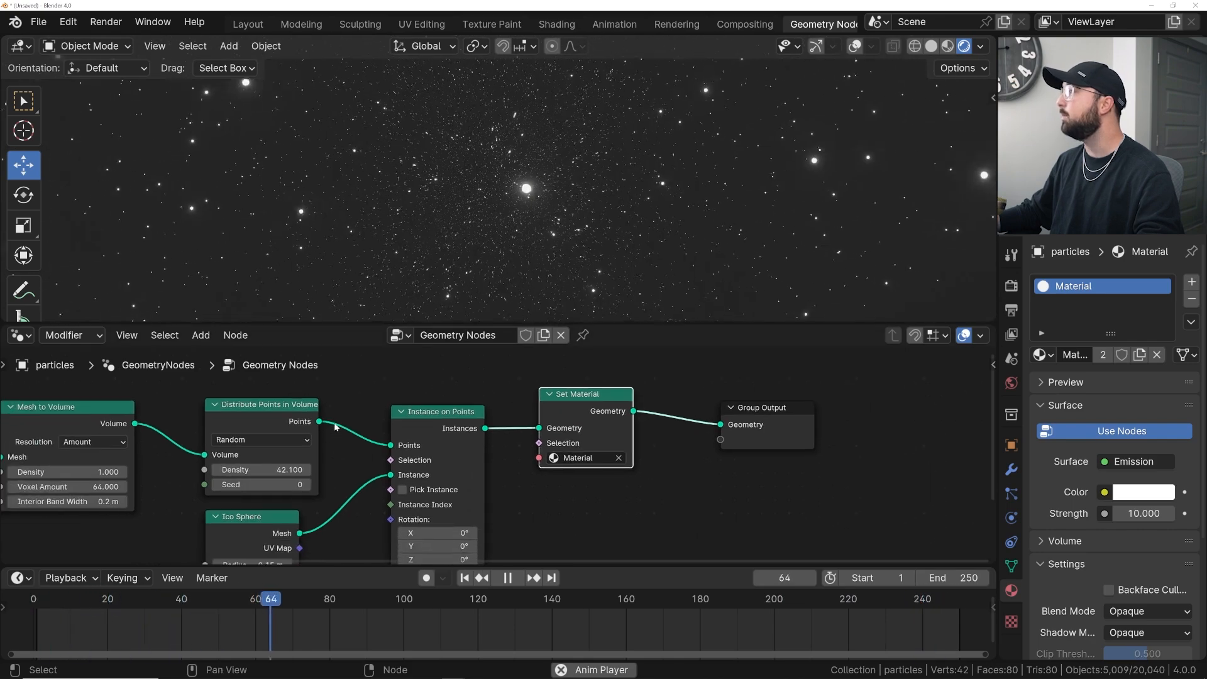
pyautogui.press('space')
pyautogui.press('KP_0')
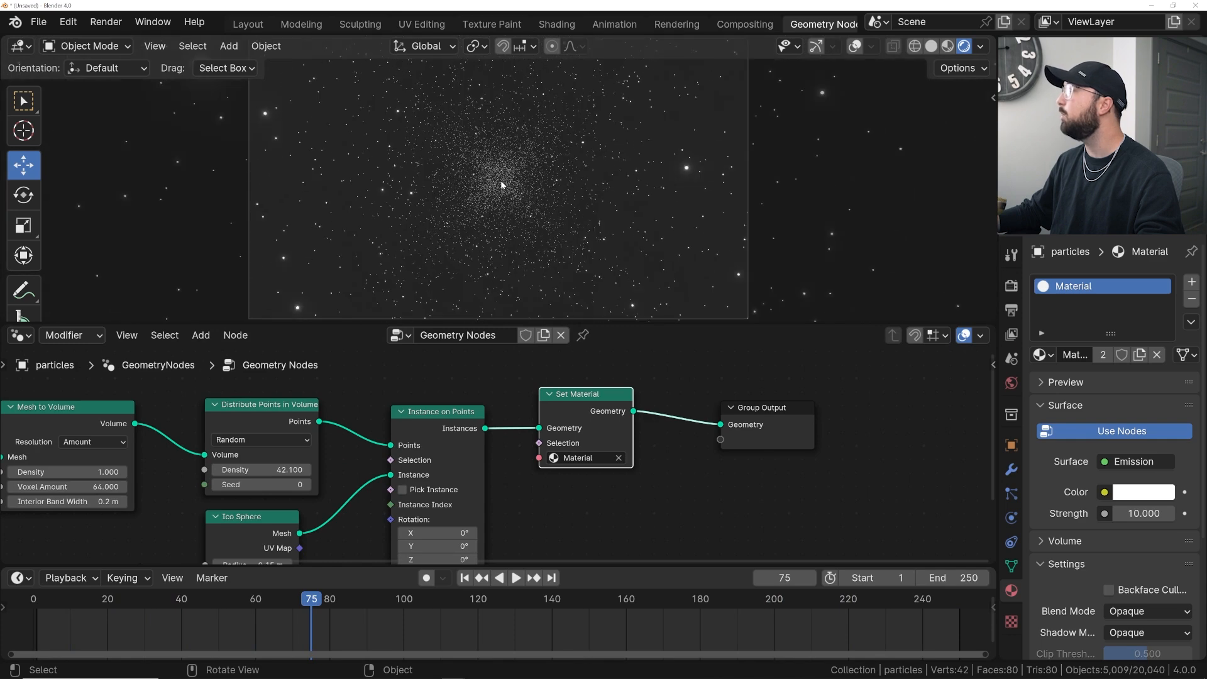
pyautogui.scroll(1, 510, 183)
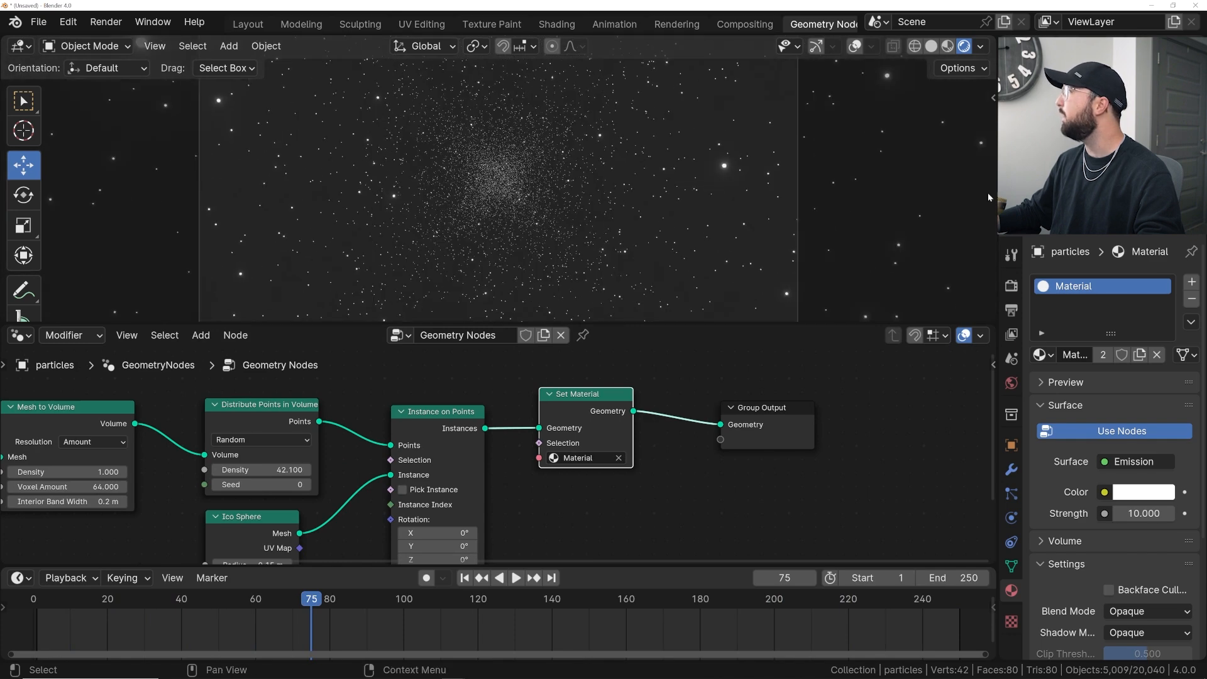
pyautogui.press('space')
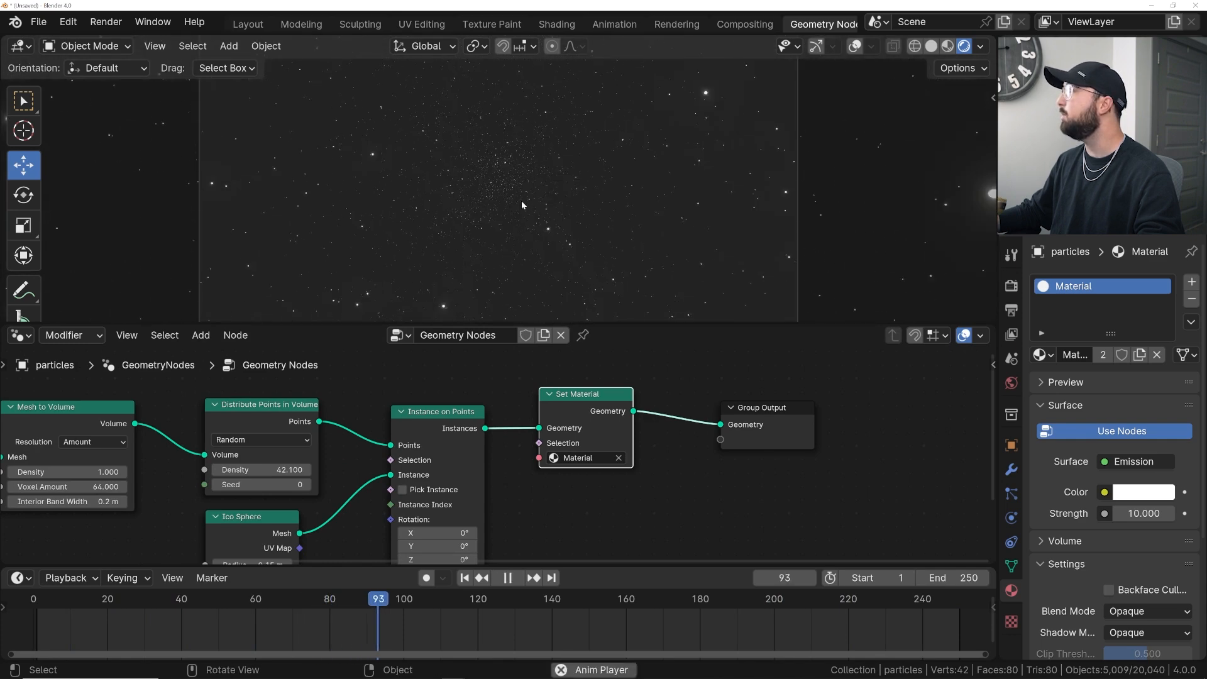
pyautogui.press('space')
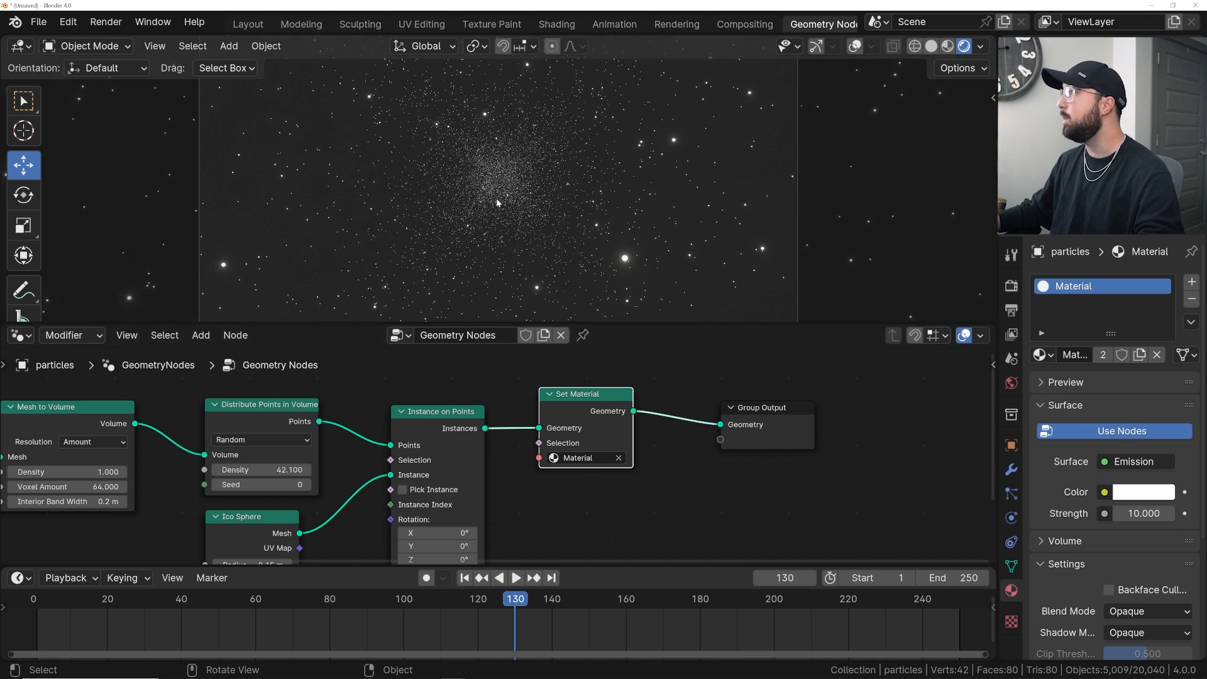
# - Set the world background color to black
pyautogui.click(1011, 384)
pyautogui.click(1142, 396)
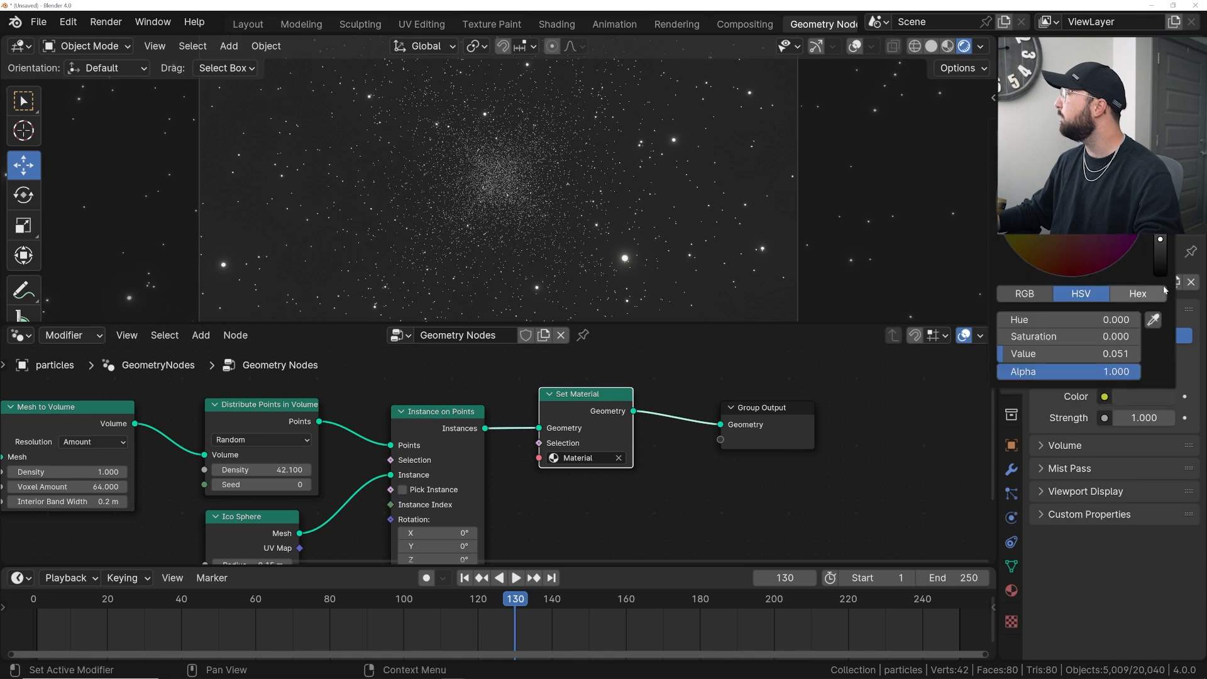
pyautogui.moveTo(1159, 239); pyautogui.dragTo(1159, 275)
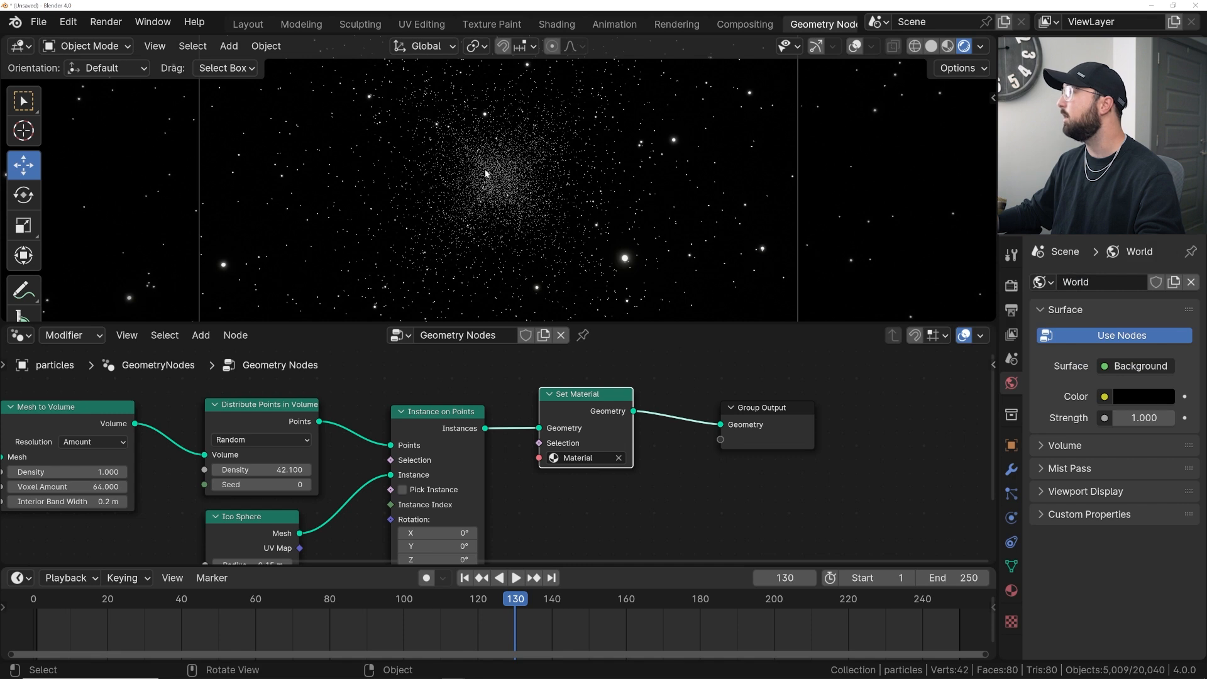
# - Add a Principled Volume to the world's volume and set its density to 0.230
pyautogui.click(1062, 445)
pyautogui.click(1124, 473)
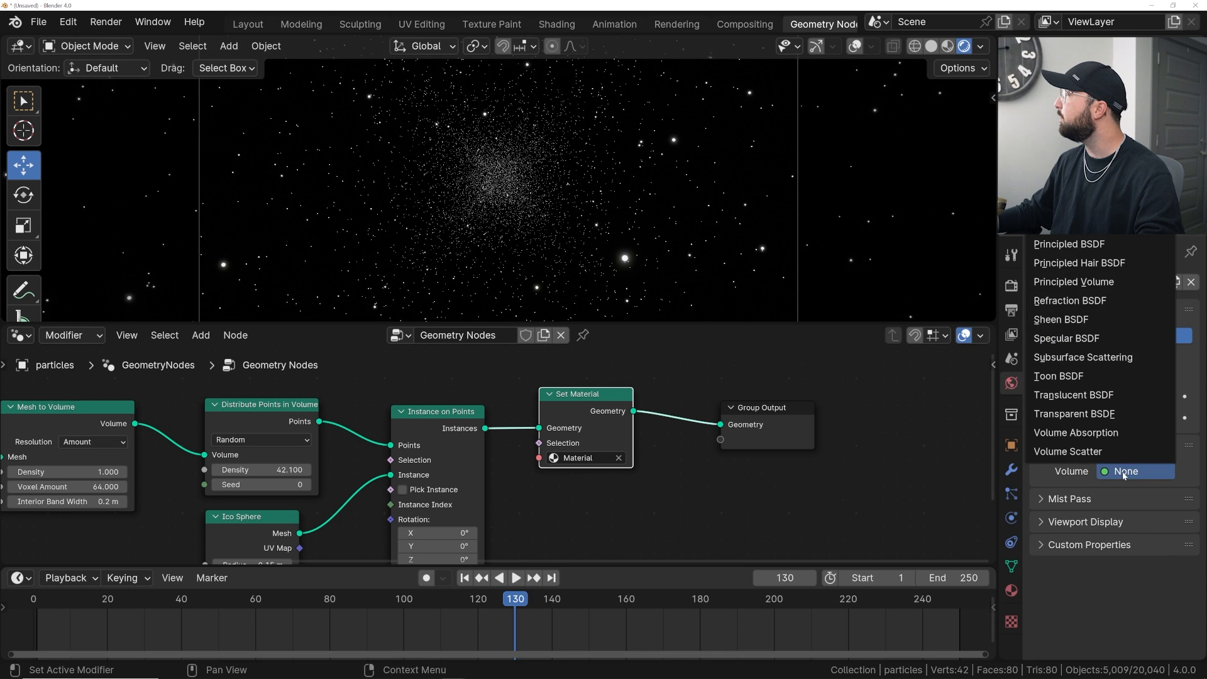
pyautogui.click(1072, 281)
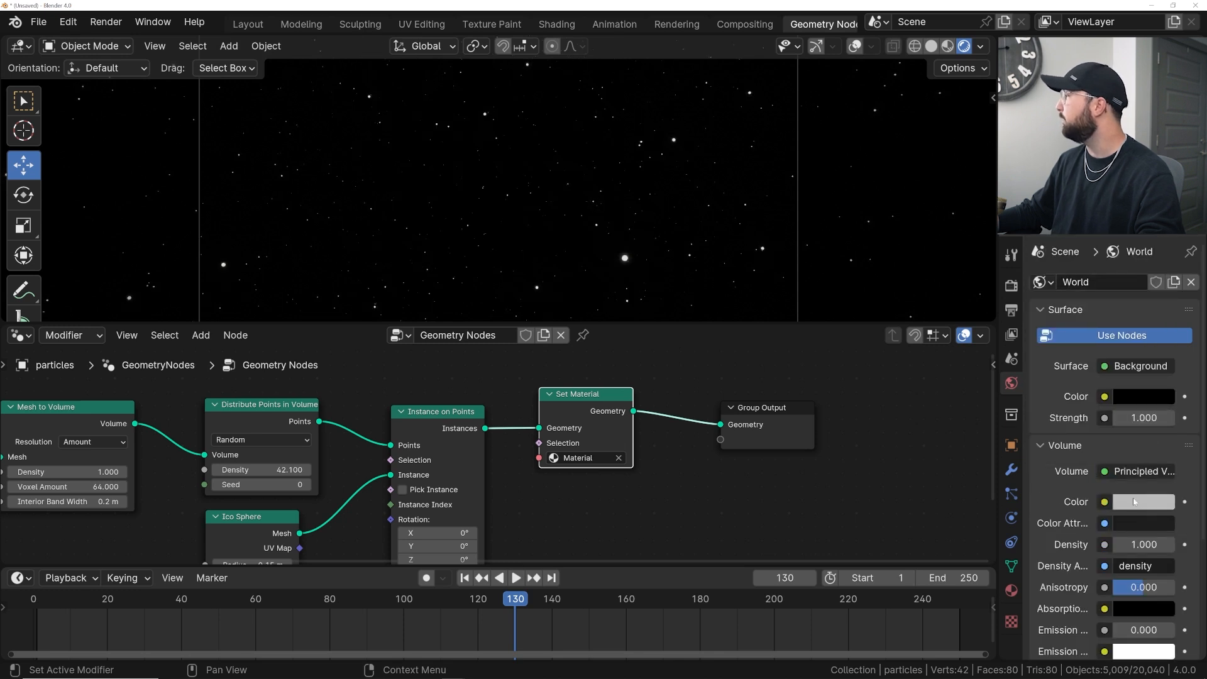
pyautogui.click(1143, 544)
pyautogui.write('0')
pyautogui.press('Return')
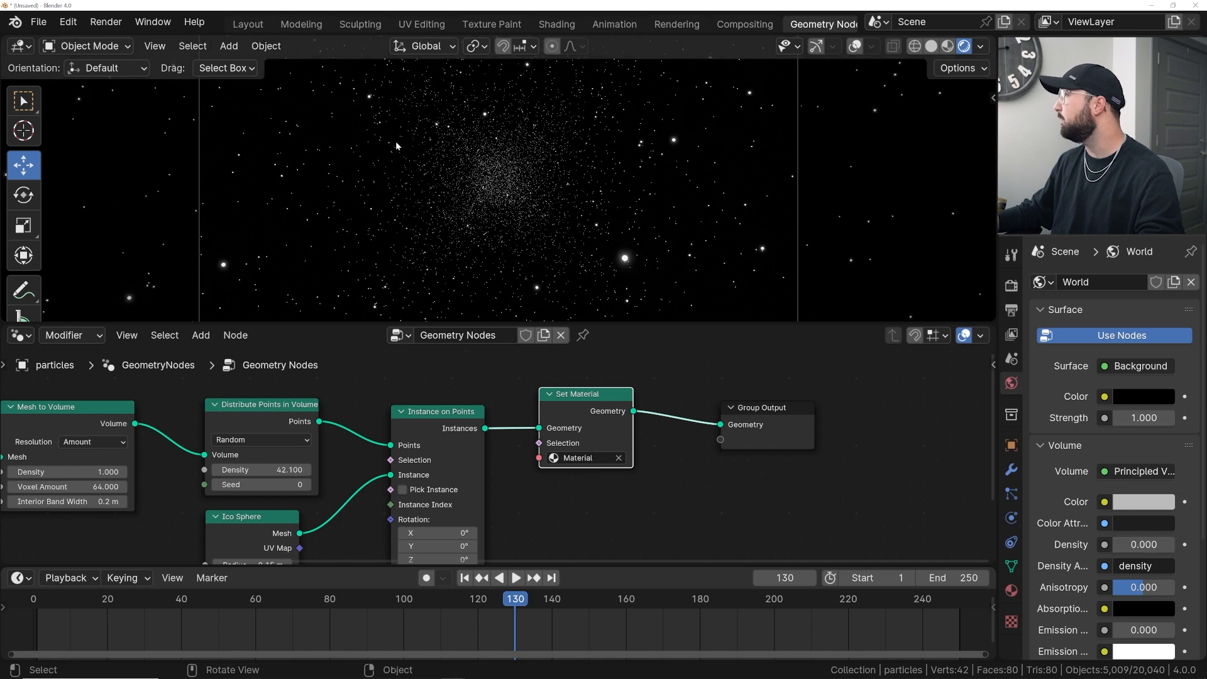
pyautogui.moveTo(1143, 544)
pyautogui.mouseDown()
pyautogui.moveTo(1158, 544)
pyautogui.moveTo(1134, 544)
pyautogui.mouseUp()
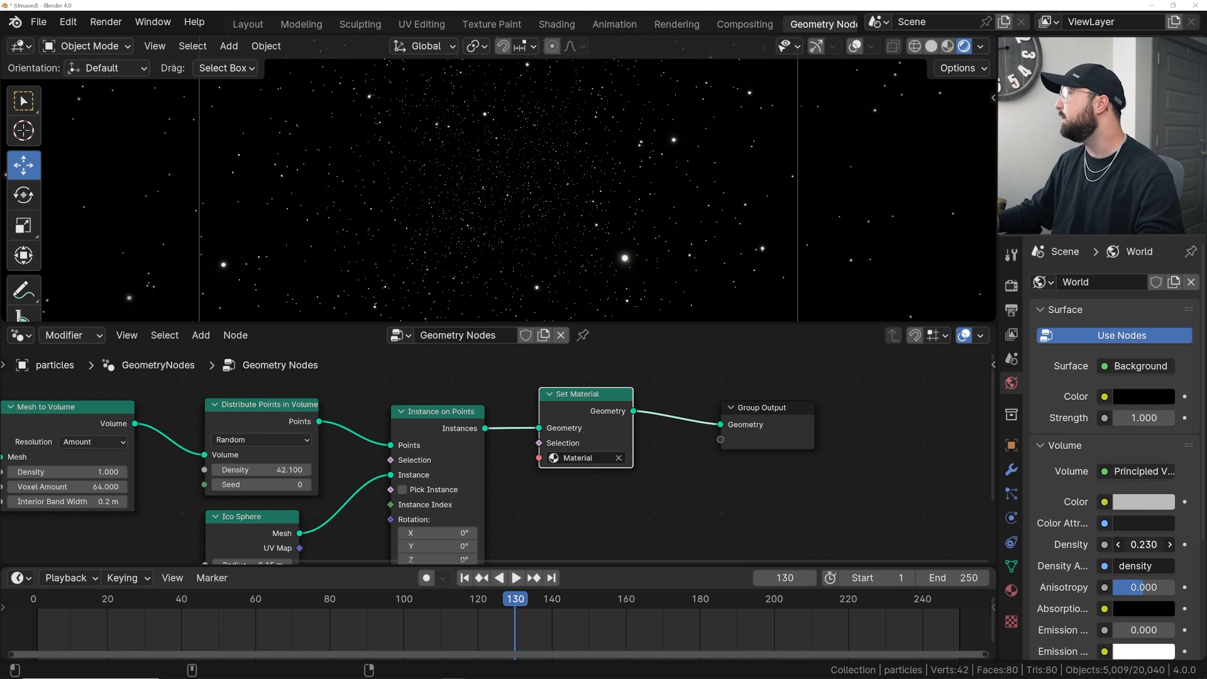
# - Play the animation, raise the Distribute Points in Volume seed to 3, and play it back again
pyautogui.press('space')
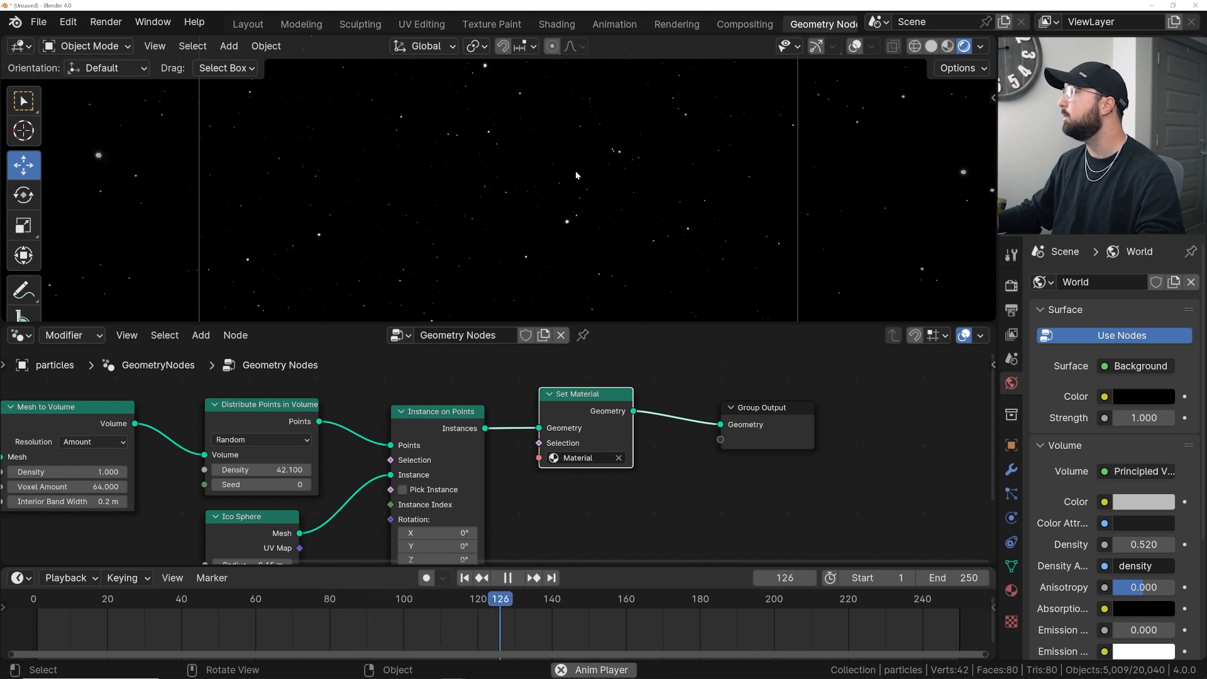
pyautogui.press('space')
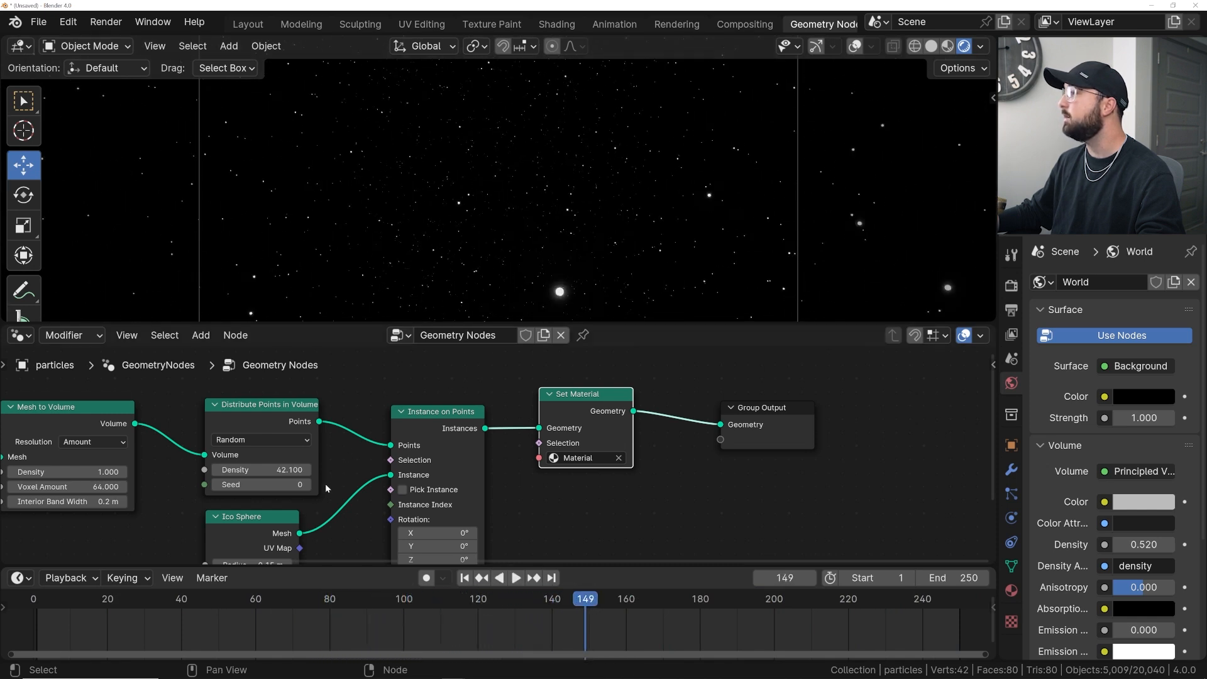
pyautogui.click(307, 484)
pyautogui.click(307, 485)
pyautogui.click(307, 484)
pyautogui.press('space')
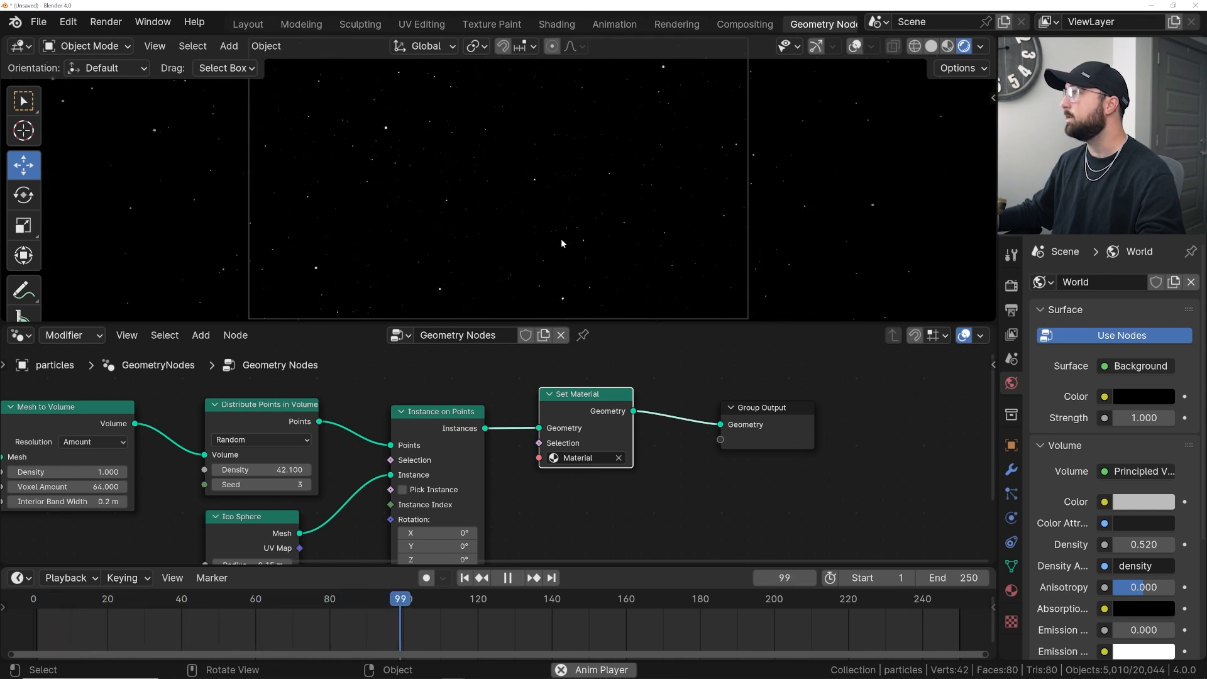
pyautogui.press('space')
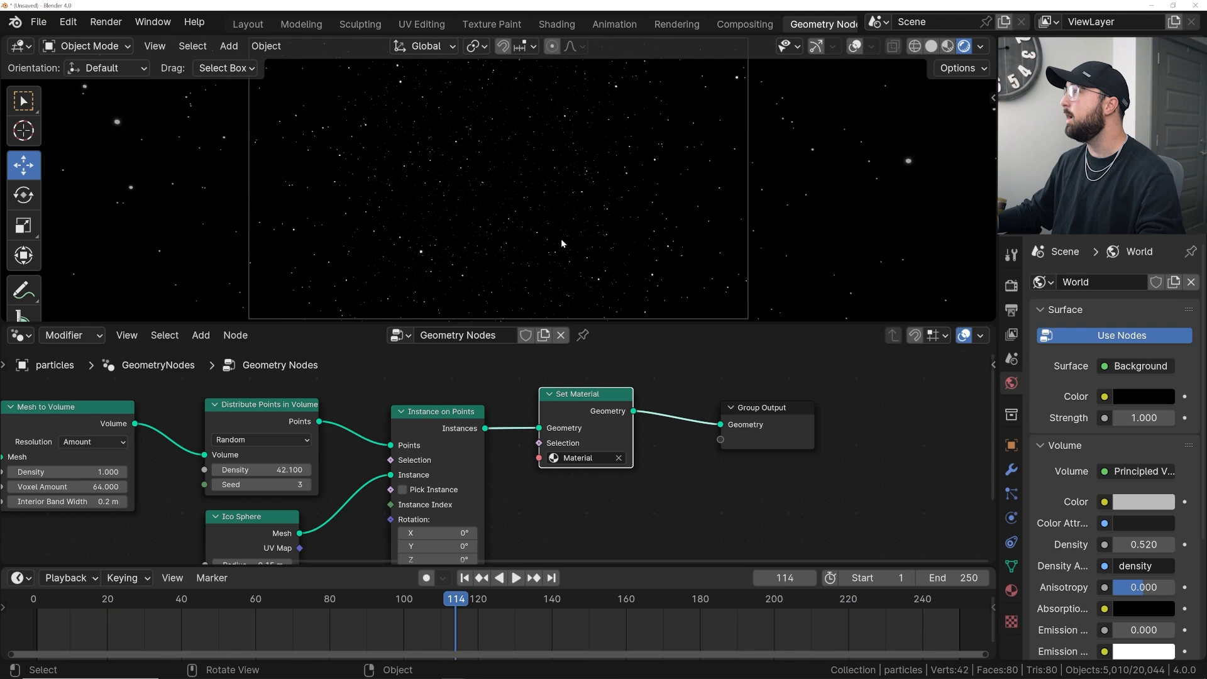
# - Add a cube mesh in the Layout workspace at frame 1
pyautogui.click(247, 24)
pyautogui.click(464, 604)
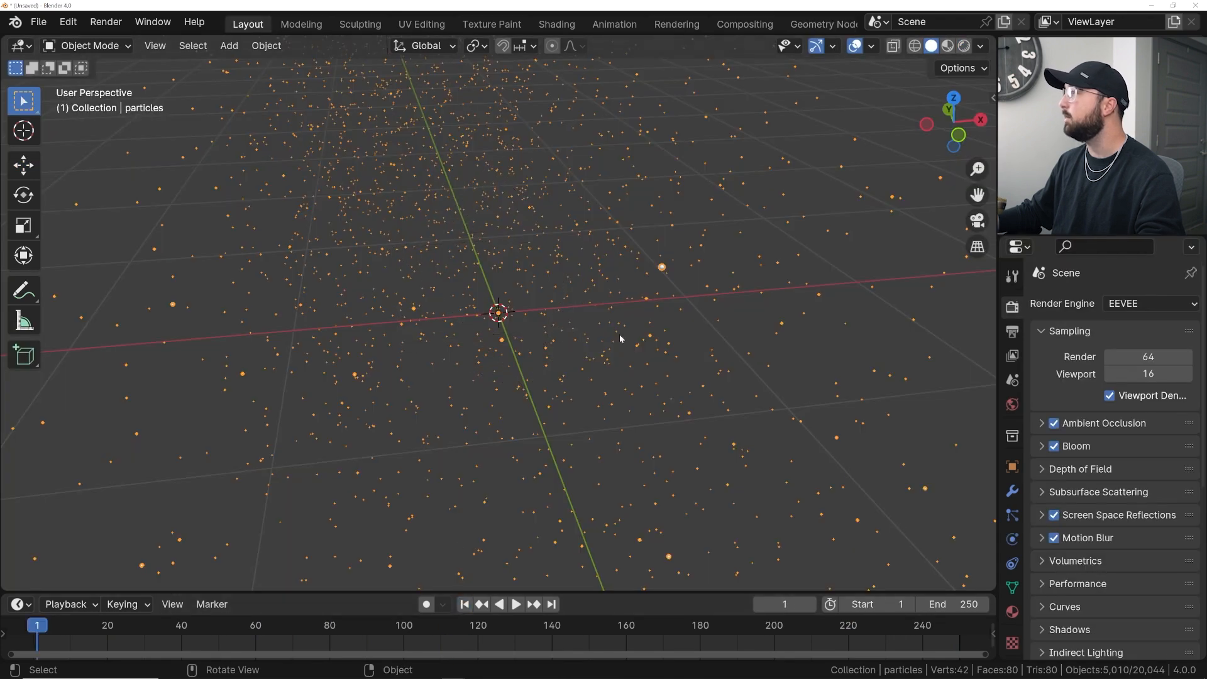
pyautogui.moveTo(619, 334); pyautogui.dragTo(357, 327, button='middle')
pyautogui.moveTo(484, 327); pyautogui.dragTo(446, 255, button='middle')
pyautogui.hotkey('shift', 'a')
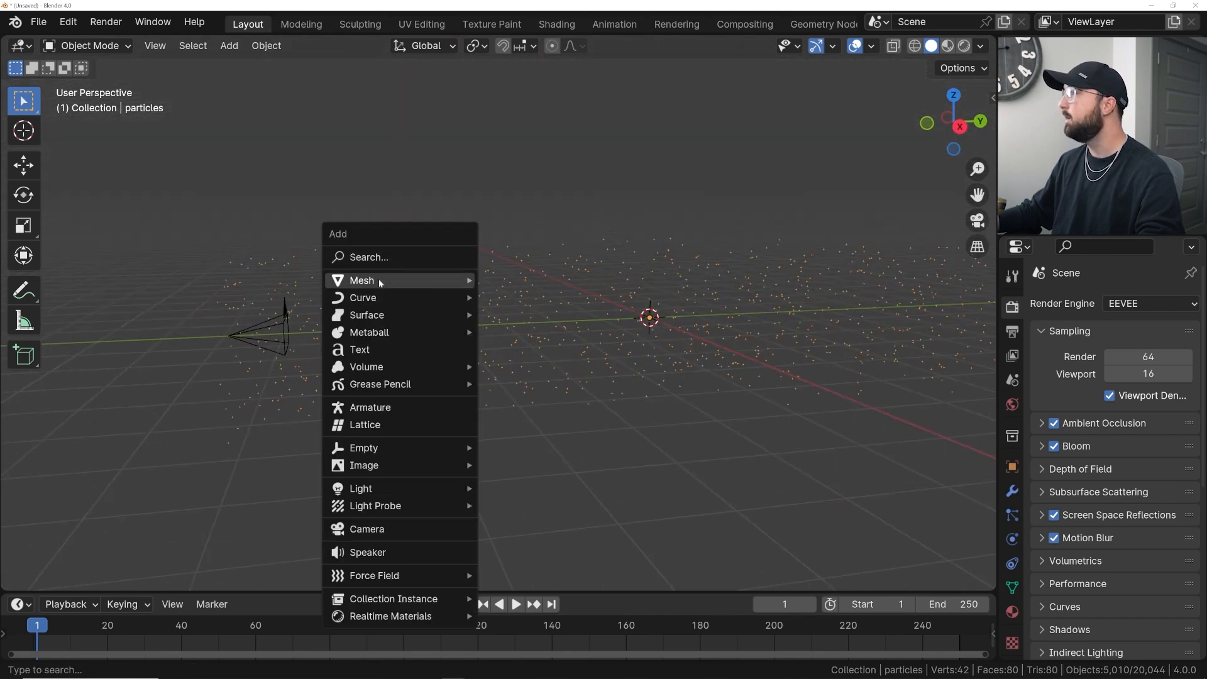
pyautogui.moveTo(379, 279)
pyautogui.click(527, 305)
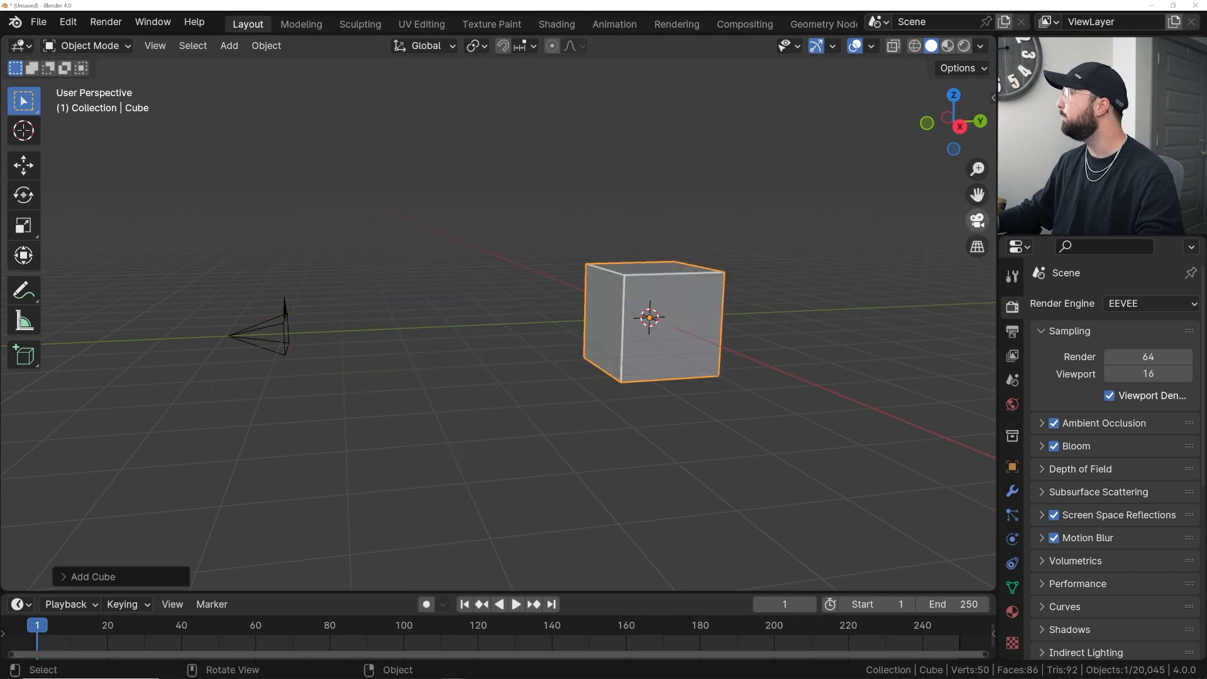
# - Set the cube's Y scale to 8 in its object properties
pyautogui.keyDown('shift'); pyautogui.moveTo(752, 332); pyautogui.dragTo(581, 338, button='middle'); pyautogui.keyUp('shift')
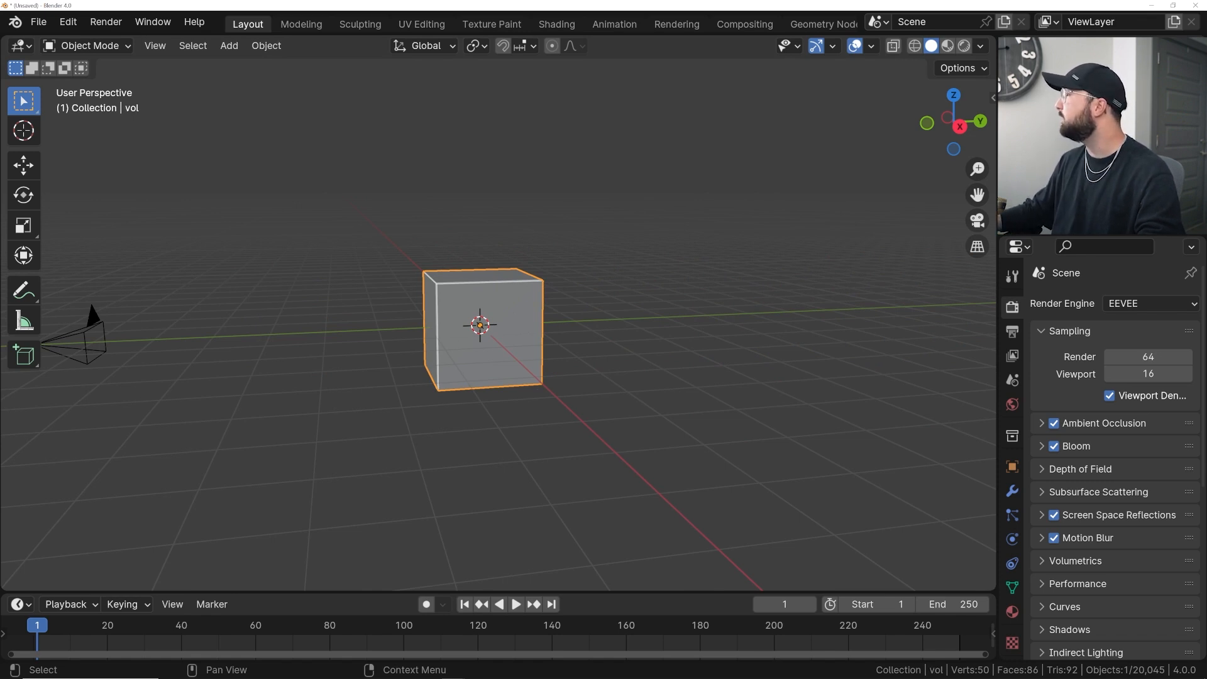
pyautogui.scroll(-6, 727, 289)
pyautogui.keyDown('shift'); pyautogui.moveTo(725, 293); pyautogui.dragTo(364, 318, button='middle'); pyautogui.keyUp('shift')
pyautogui.scroll(-3, 459, 330)
pyautogui.scroll(4, 459, 330)
pyautogui.keyDown('shift'); pyautogui.moveTo(297, 389); pyautogui.dragTo(560, 345, button='middle'); pyautogui.keyUp('shift')
pyautogui.scroll(2, 540, 346)
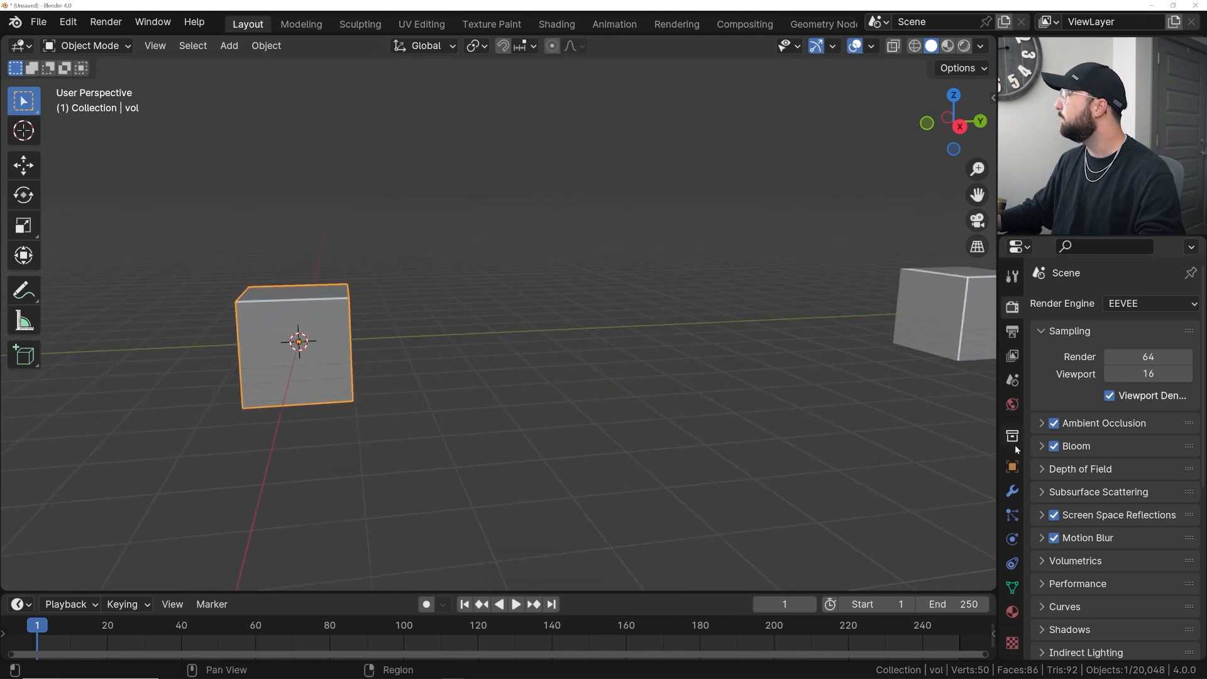
pyautogui.click(1012, 466)
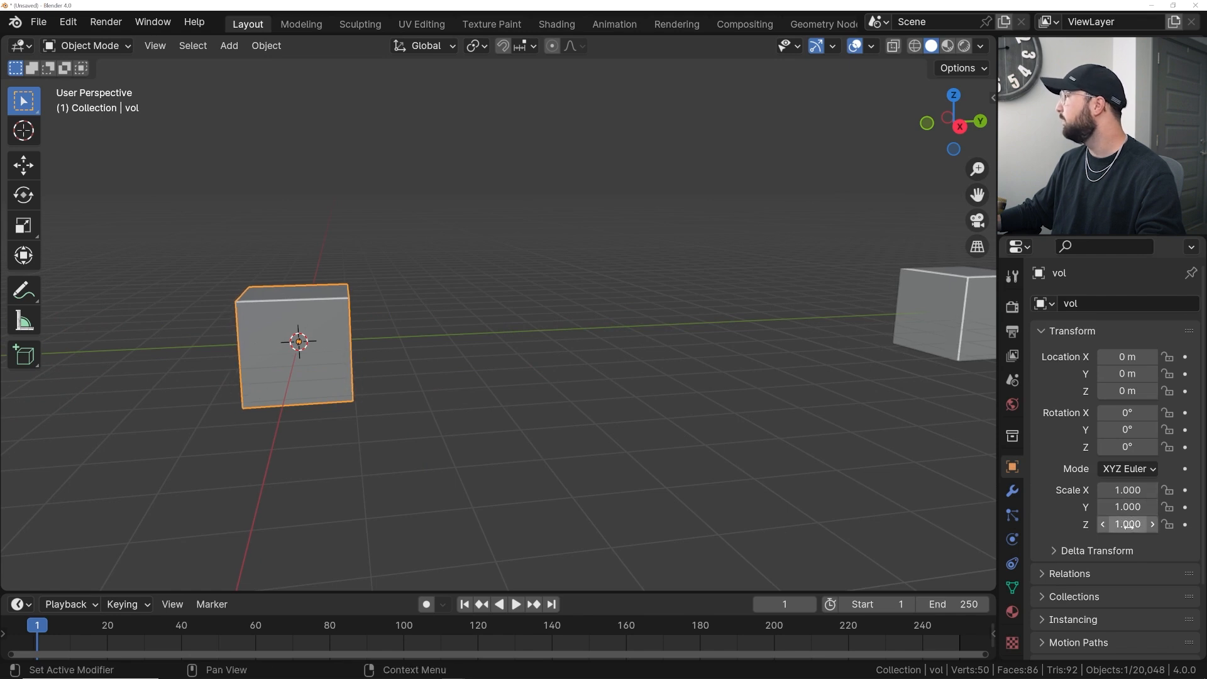
pyautogui.moveTo(1128, 507); pyautogui.dragTo(1147, 507)
pyautogui.click(1127, 507)
pyautogui.write('8')
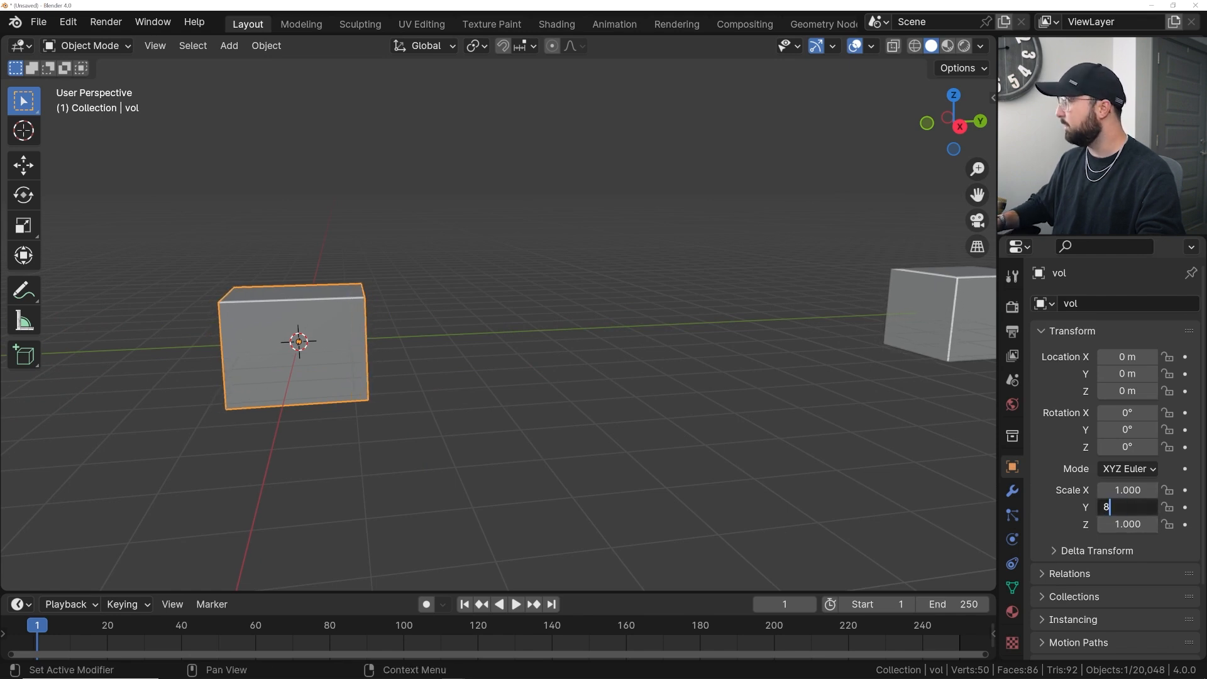
pyautogui.press('Return')
# - Scale the cube to about 2.27 on X and 1.8 on Z
pyautogui.moveTo(157, 286); pyautogui.dragTo(352, 296, button='middle')
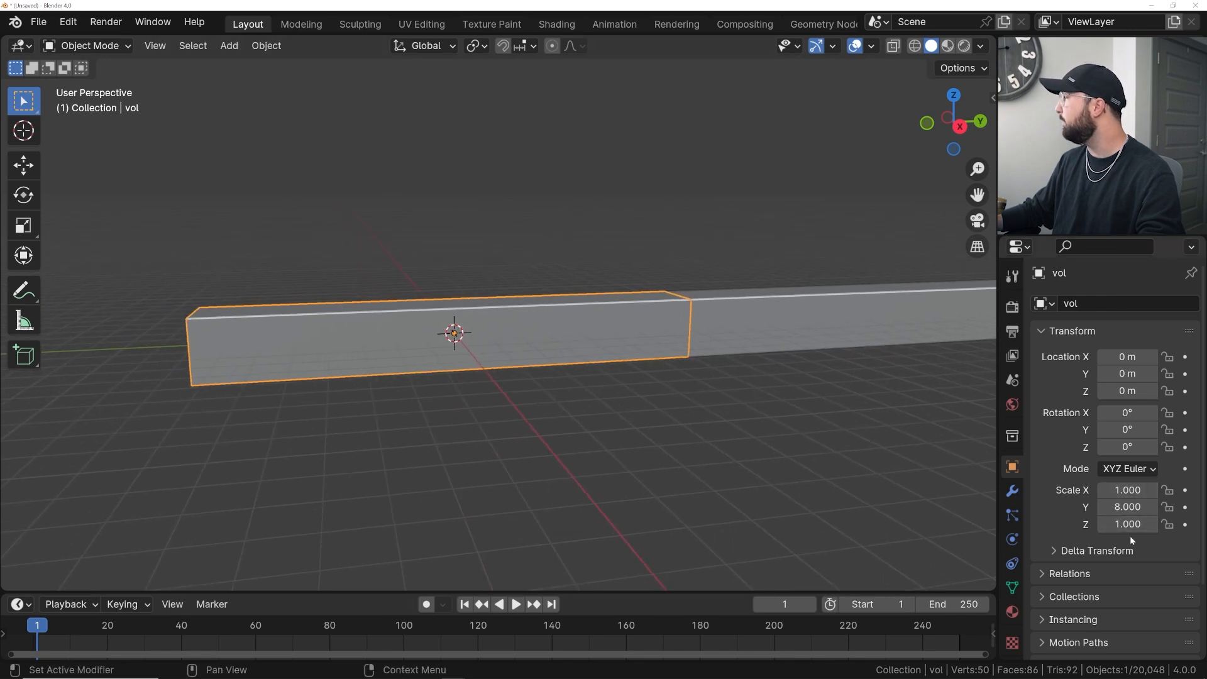
pyautogui.moveTo(1128, 524); pyautogui.dragTo(1160, 490)
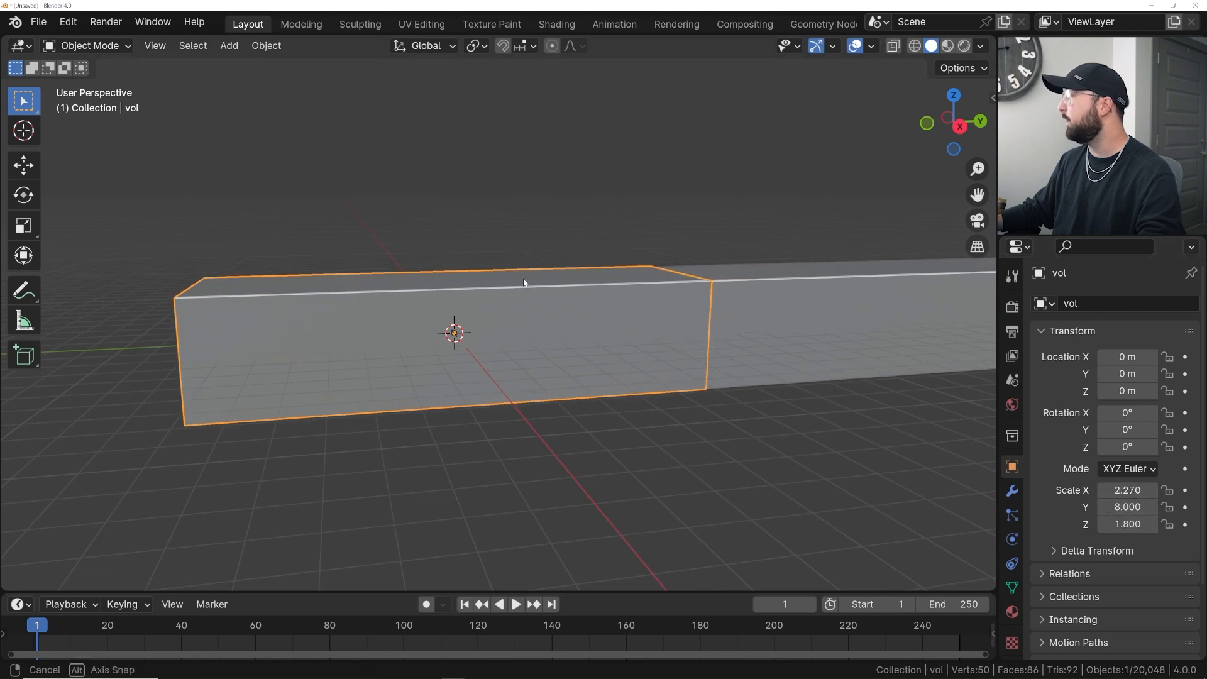
# - Apply the cube's scale
pyautogui.moveTo(817, 276); pyautogui.dragTo(695, 273, button='middle')
pyautogui.hotkey('ctrl', 'a')
pyautogui.click(618, 306)
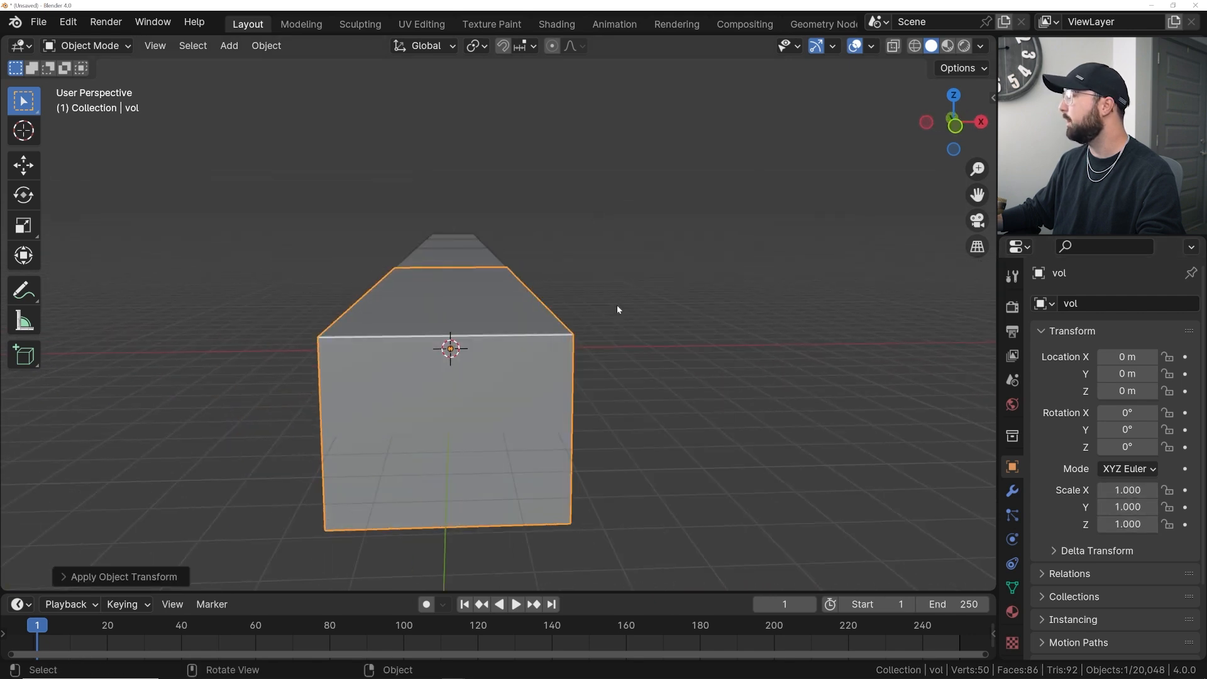
pyautogui.moveTo(604, 302); pyautogui.dragTo(478, 372, button='middle')
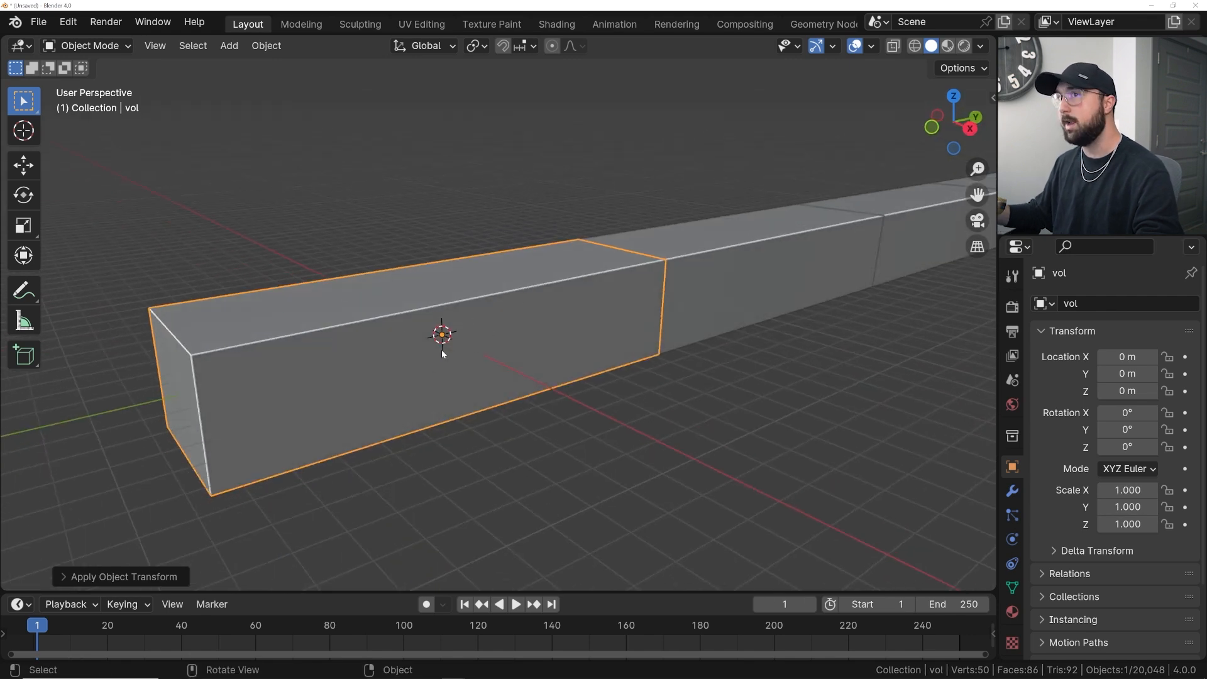
# - Preview the camera view in rendered shading with the world Volume panel collapsed, and play the animation from frame 1
pyautogui.press('KP_0')
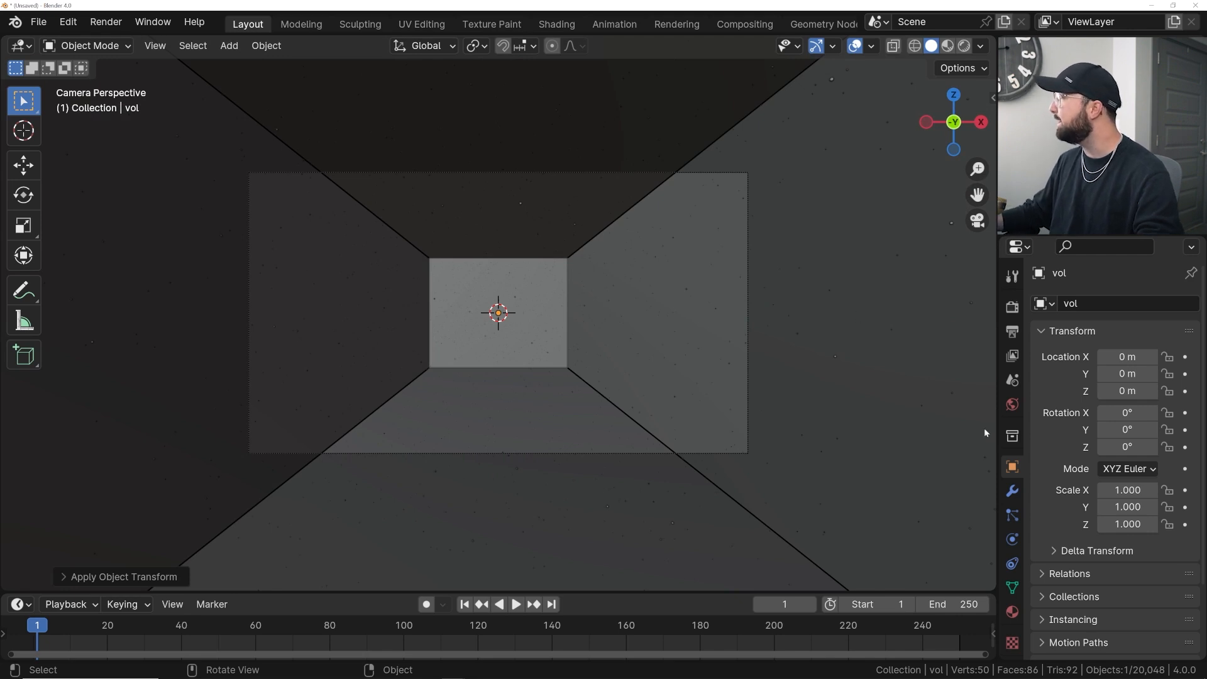
pyautogui.click(1012, 404)
pyautogui.click(1068, 467)
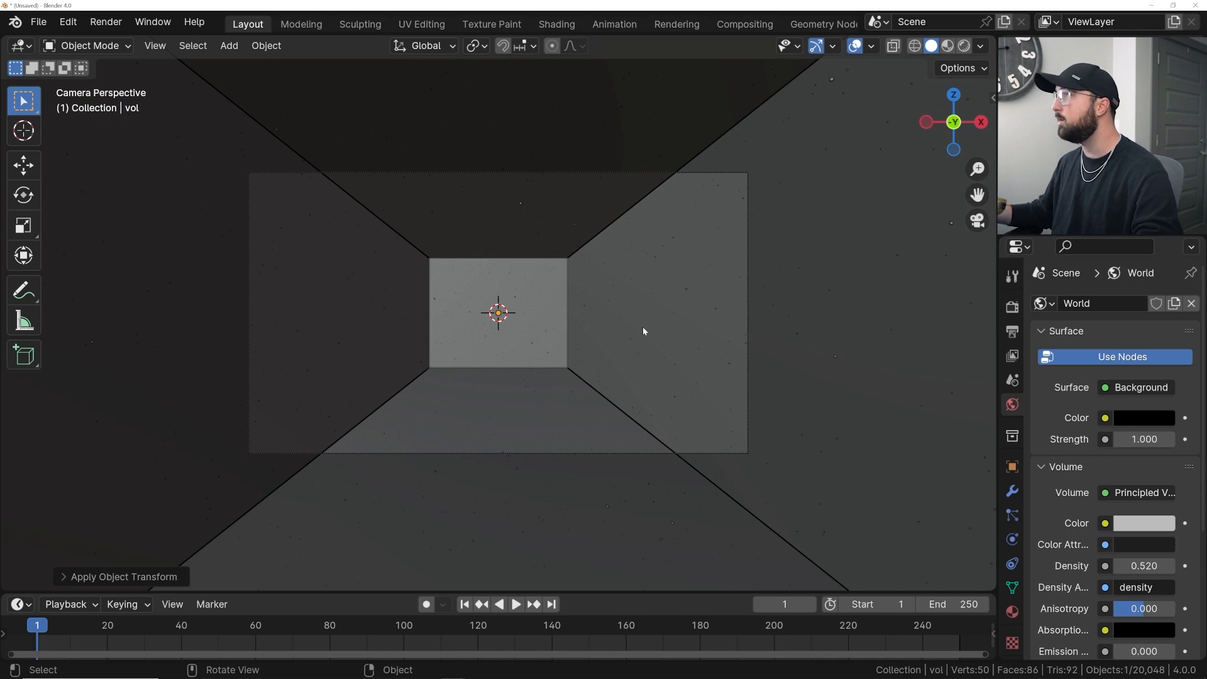
pyautogui.click(964, 45)
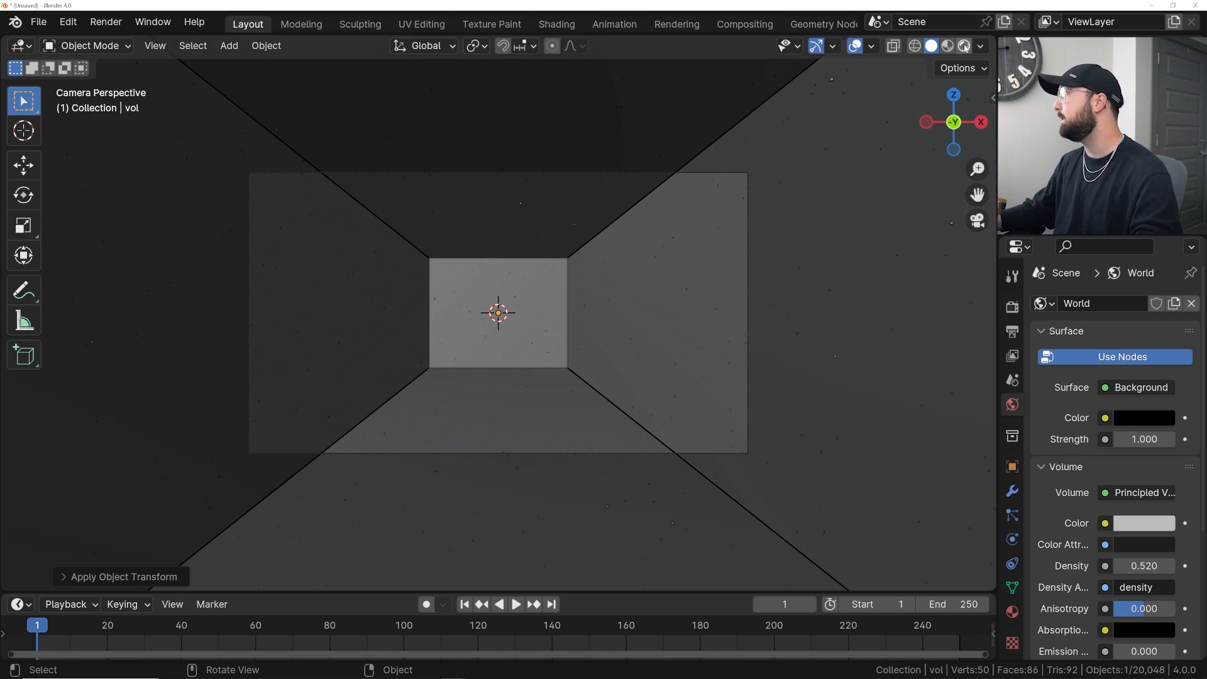
pyautogui.press('space')
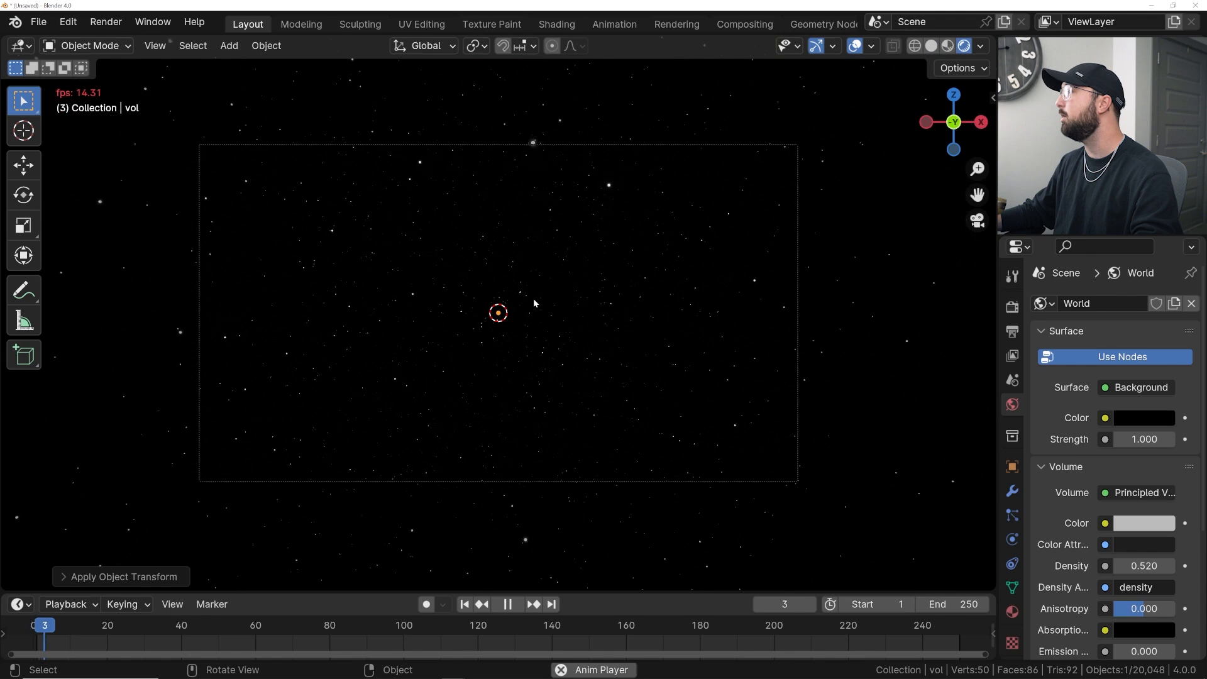
pyautogui.press('space')
pyautogui.click(465, 604)
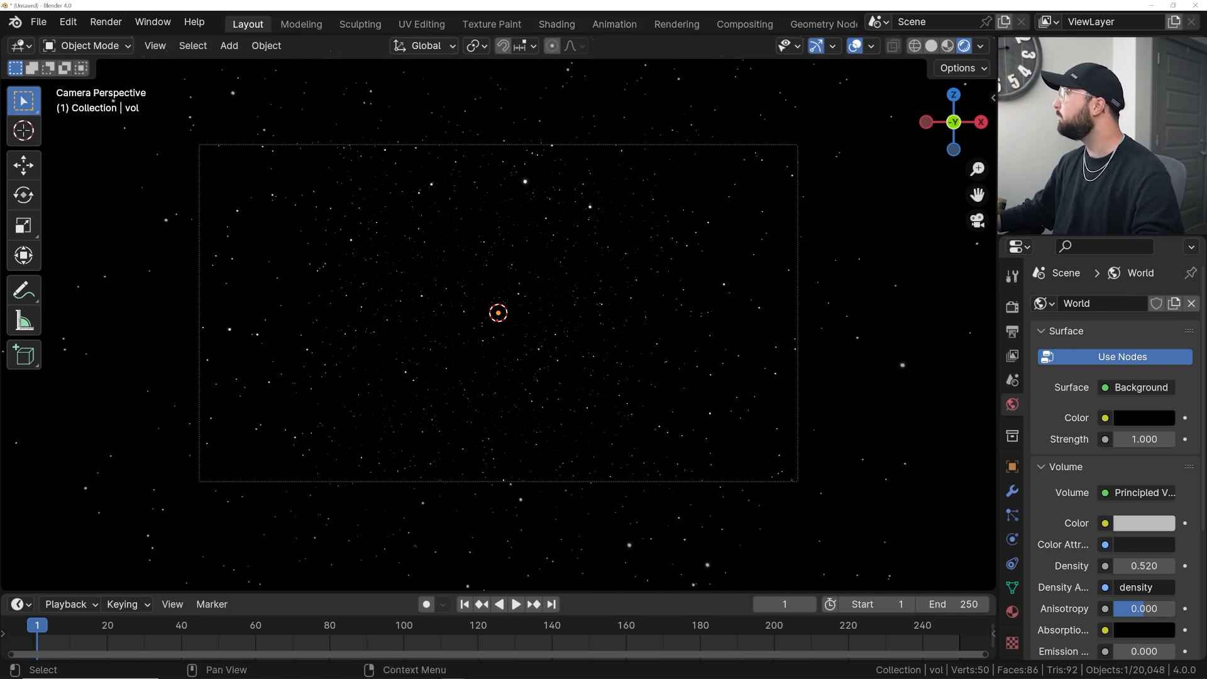
# - Switch to the Shading workspace, show the camera view, merge away the file browser area, and enable rendered shading
pyautogui.click(556, 23)
pyautogui.press('KP_0')
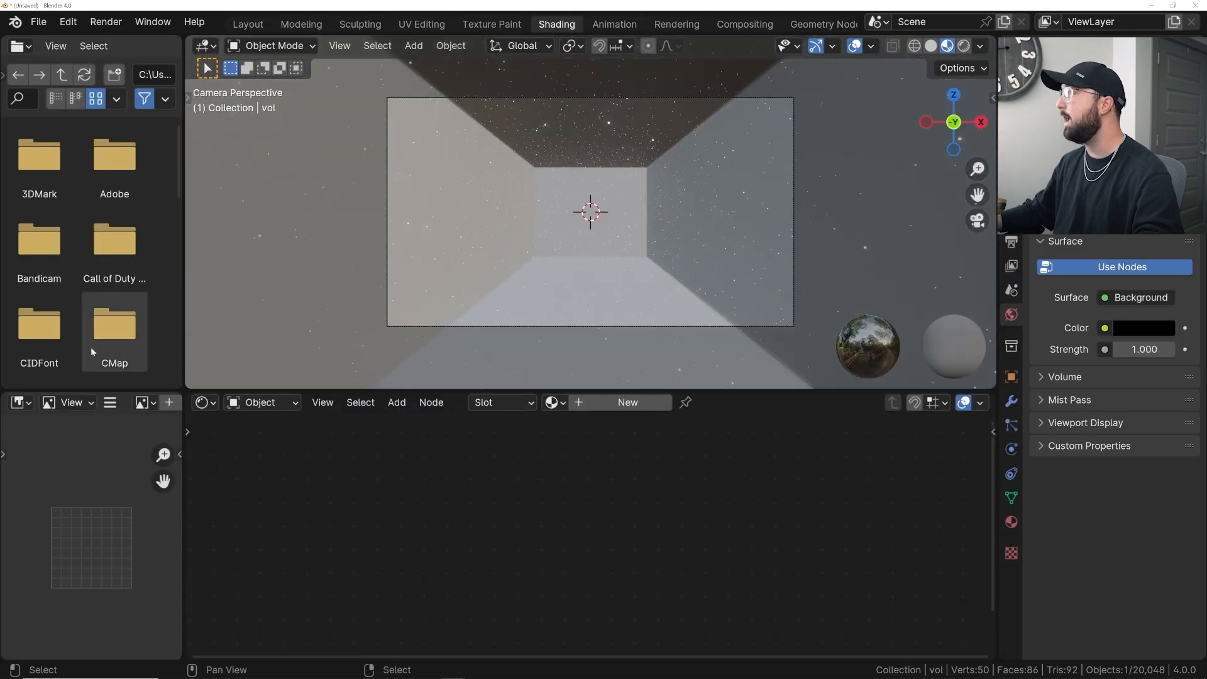
pyautogui.moveTo(188, 382); pyautogui.dragTo(91, 478)
pyautogui.click(963, 46)
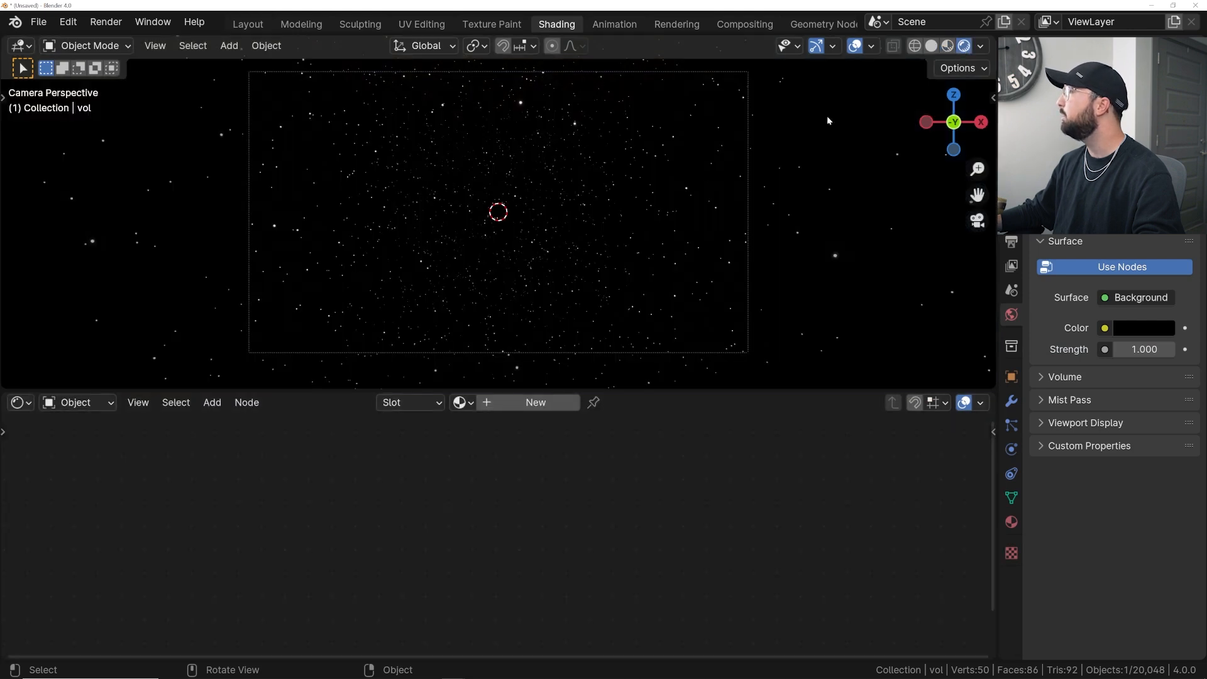
# - Create a new material for the cube and delete its Principled BSDF node
pyautogui.click(525, 407)
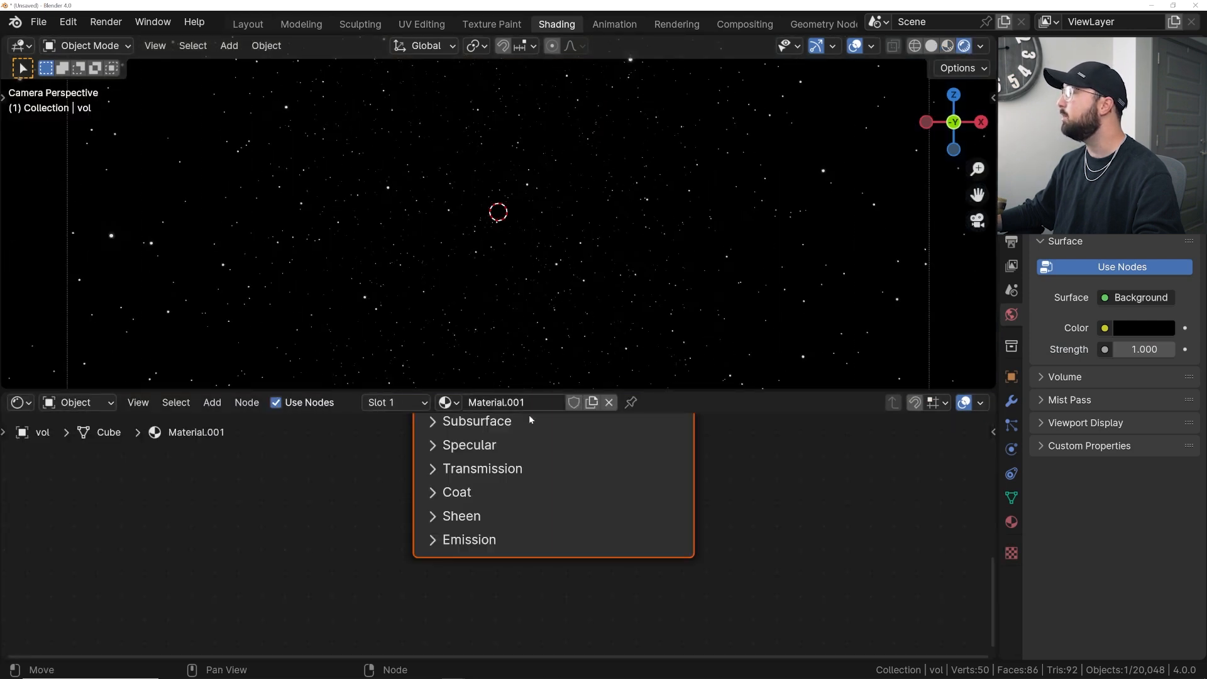
pyautogui.scroll(-2, 559, 450)
pyautogui.click(612, 502)
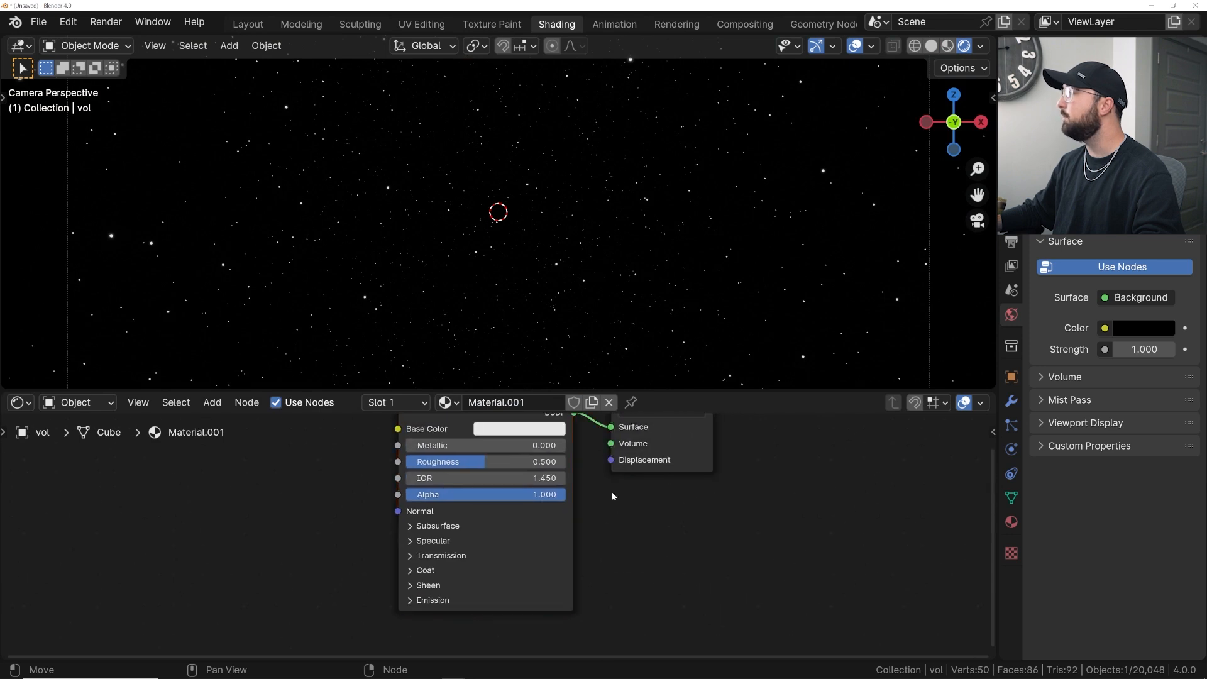
pyautogui.moveTo(608, 486); pyautogui.dragTo(601, 513, button='middle')
pyautogui.click(467, 431)
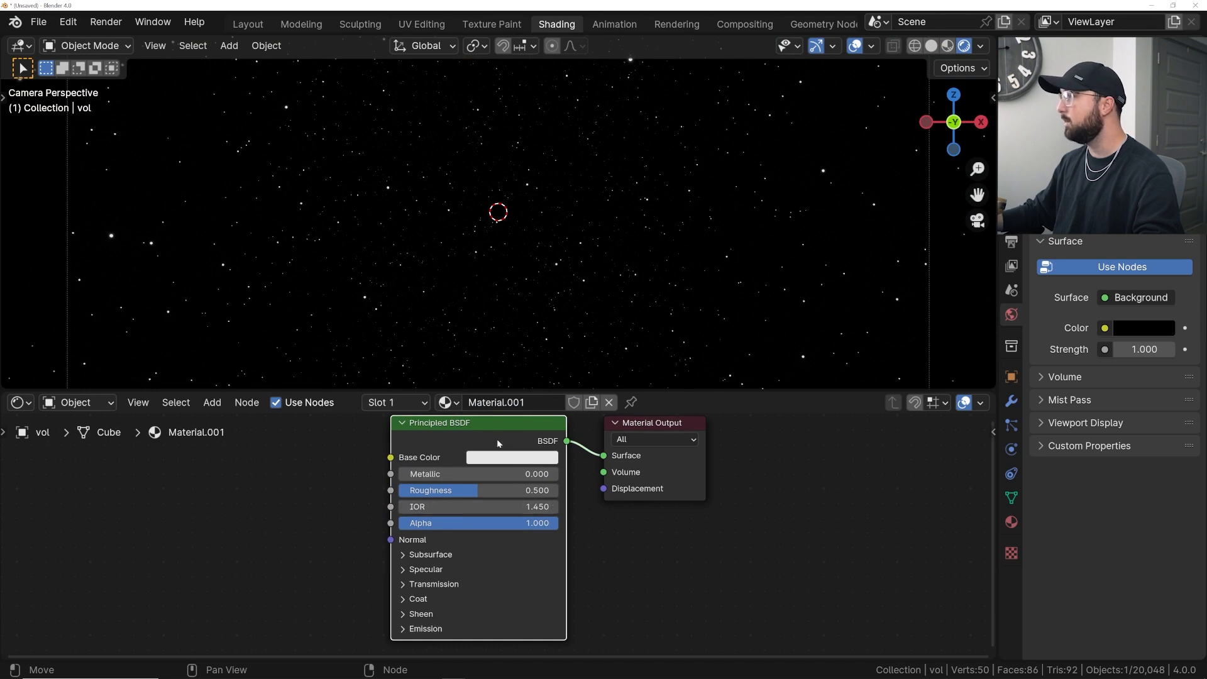
pyautogui.press('x')
# - Add a Principled Volume node and connect it to the Material Output's Volume input
pyautogui.hotkey('shift', 'a')
pyautogui.click(497, 436)
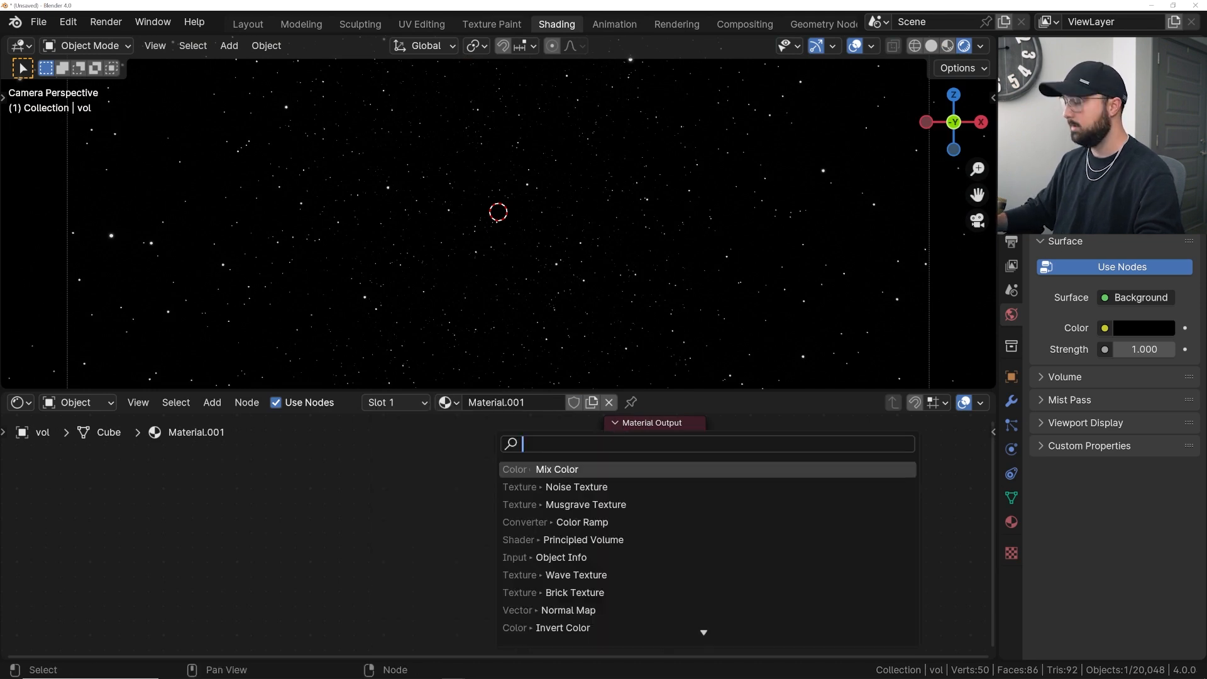
pyautogui.write('volu')
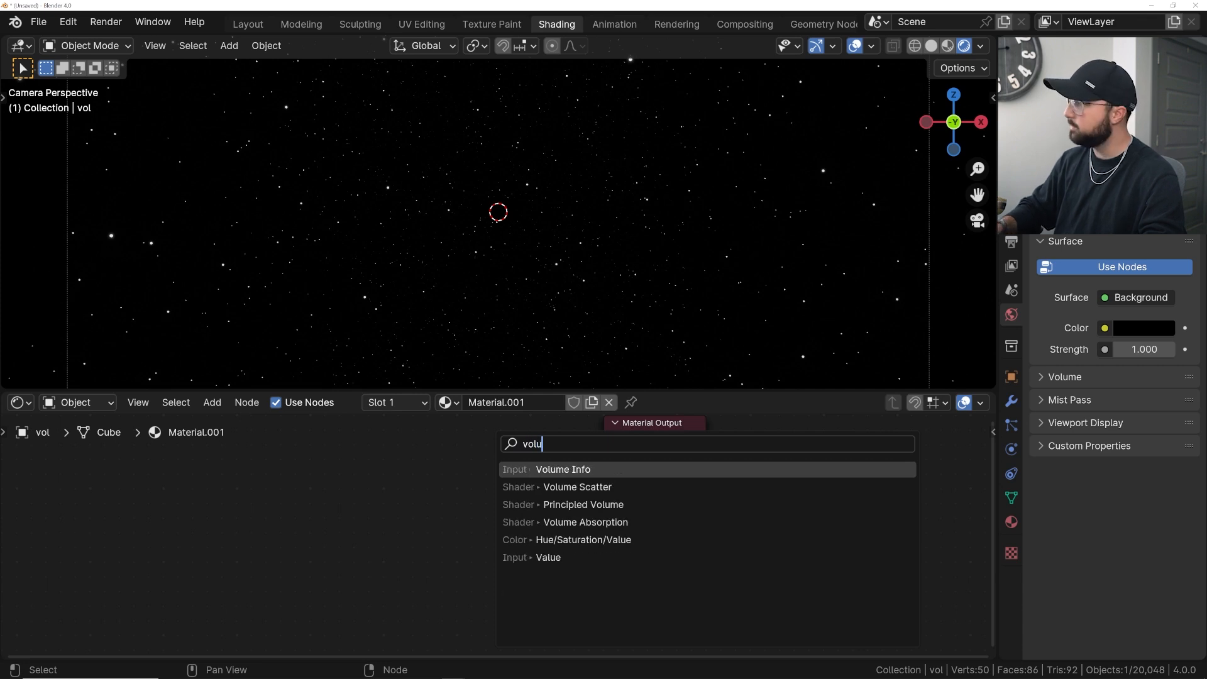
pyautogui.click(590, 504)
pyautogui.click(347, 475)
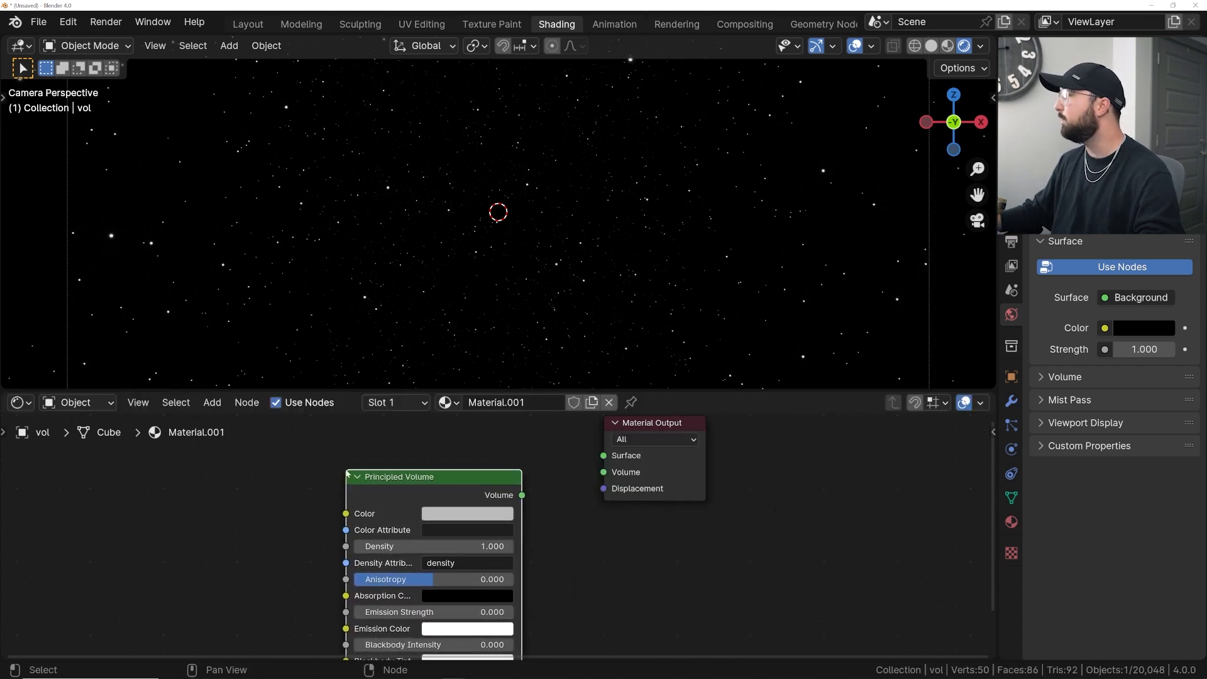
pyautogui.moveTo(523, 495); pyautogui.dragTo(604, 472)
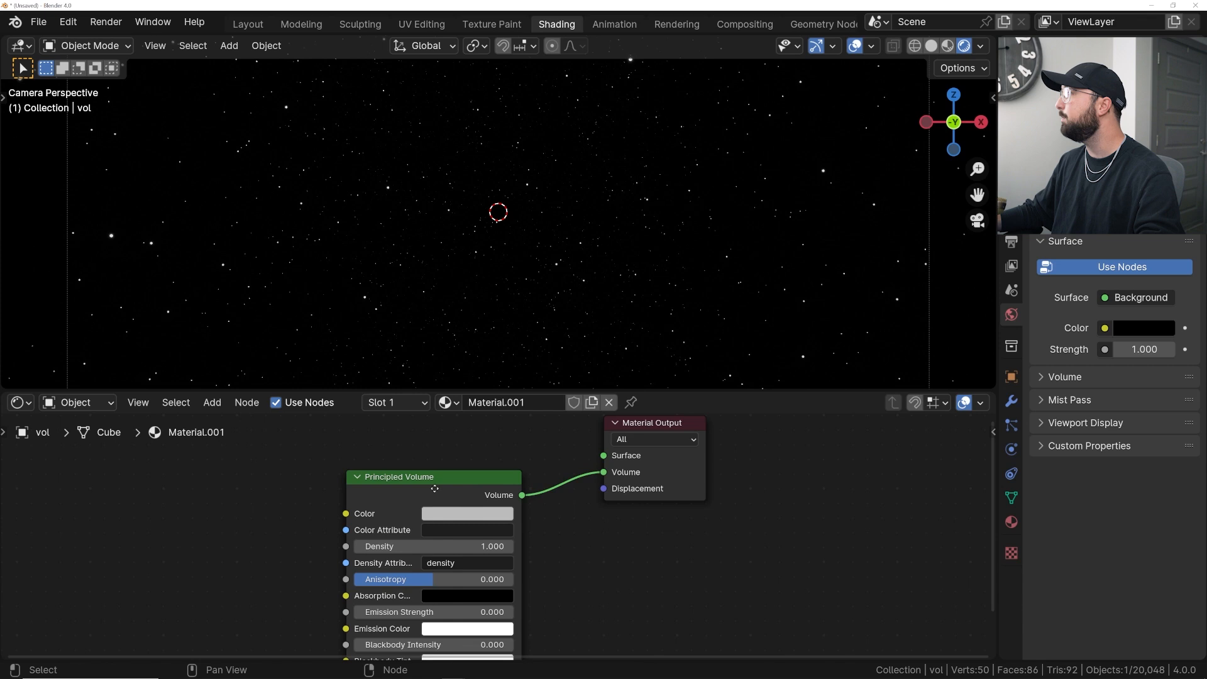
# - Set the Principled Volume density to 0 and its emission strength to 1
pyautogui.moveTo(435, 497); pyautogui.dragTo(445, 467)
pyautogui.moveTo(462, 515); pyautogui.dragTo(496, 516)
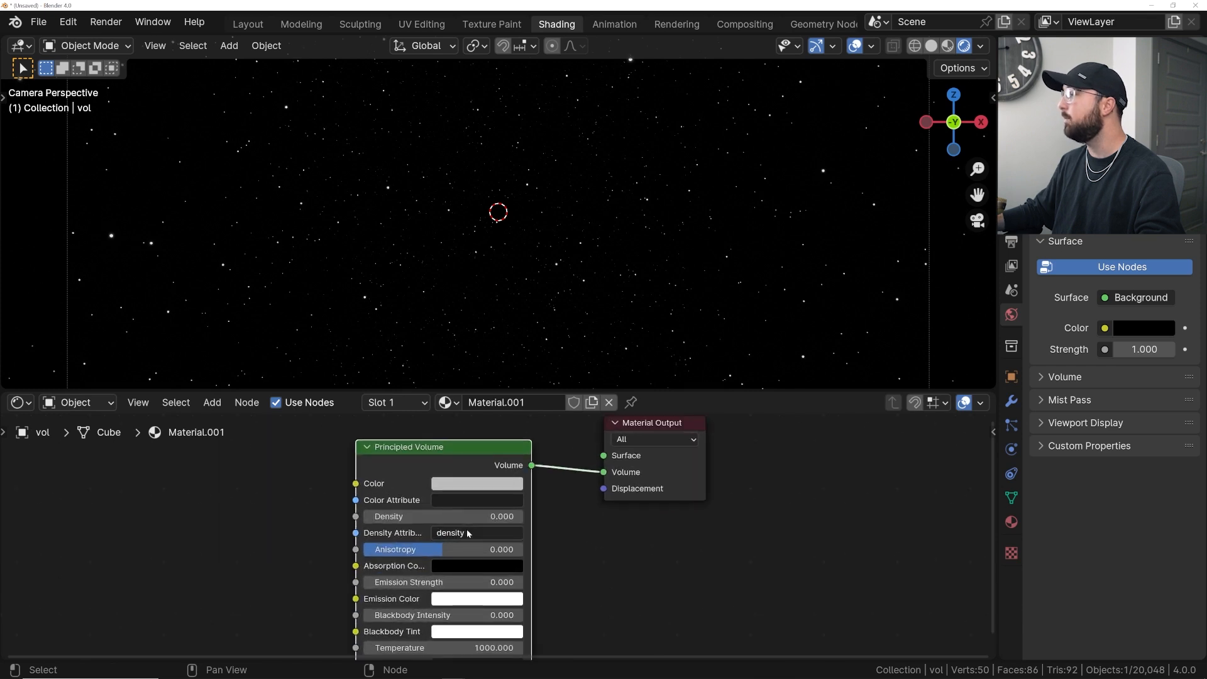
pyautogui.scroll(-2, 467, 533)
pyautogui.moveTo(467, 533); pyautogui.dragTo(517, 513, button='middle')
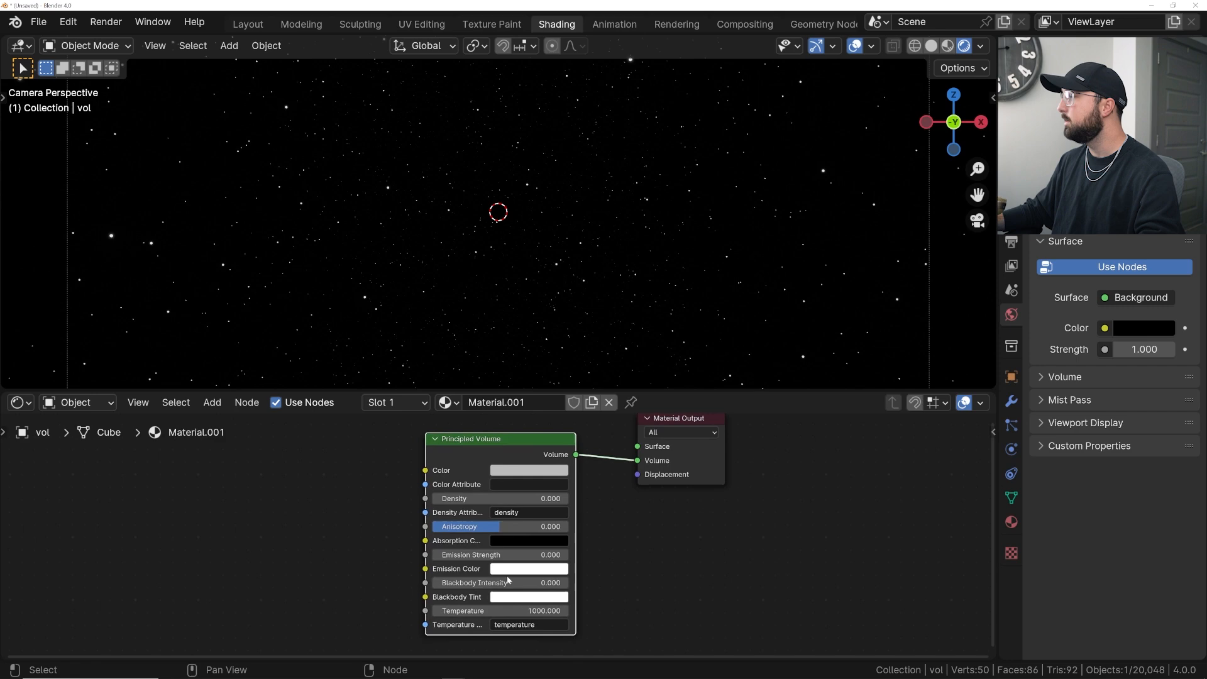
pyautogui.moveTo(500, 556)
pyautogui.mouseDown()
pyautogui.moveTo(532, 557)
pyautogui.moveTo(515, 557)
pyautogui.mouseUp()
pyautogui.click(501, 555)
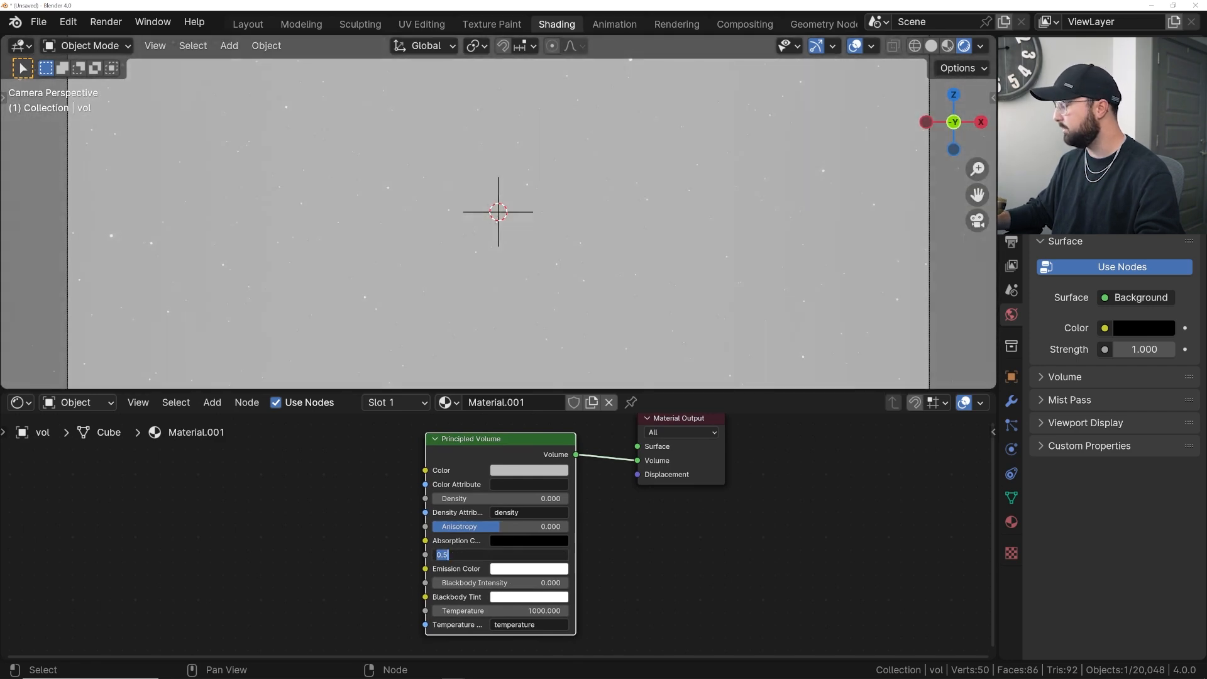
pyautogui.write('1')
pyautogui.press('Return')
# - Add a Color Ramp node to the cube's material
pyautogui.hotkey('shift', 'a')
pyautogui.moveTo(371, 489)
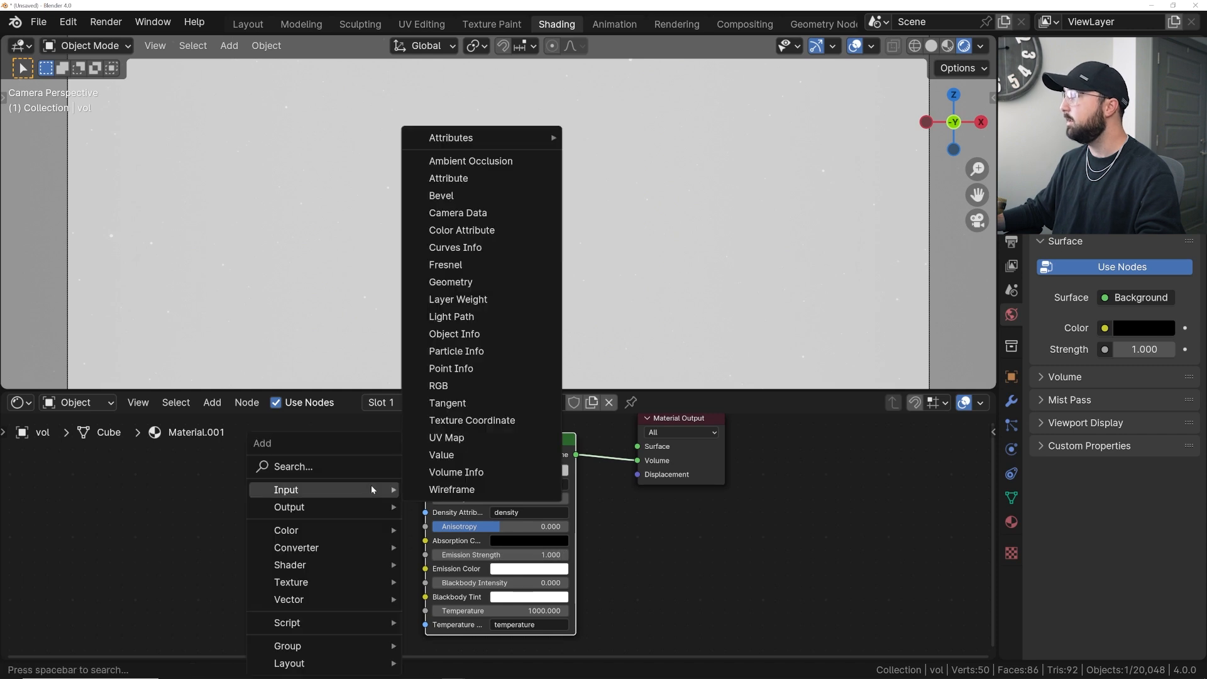
pyautogui.press('space')
pyautogui.write('col')
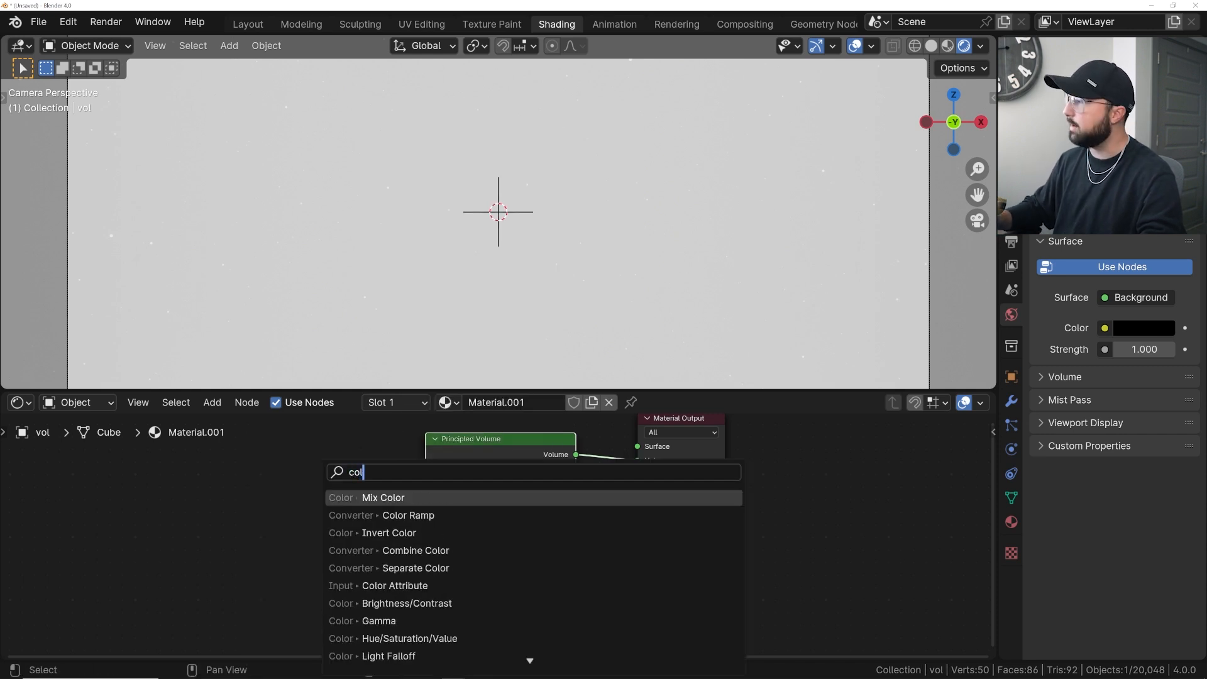
pyautogui.click(352, 516)
pyautogui.click(157, 515)
pyautogui.moveTo(504, 553); pyautogui.dragTo(495, 517, button='middle')
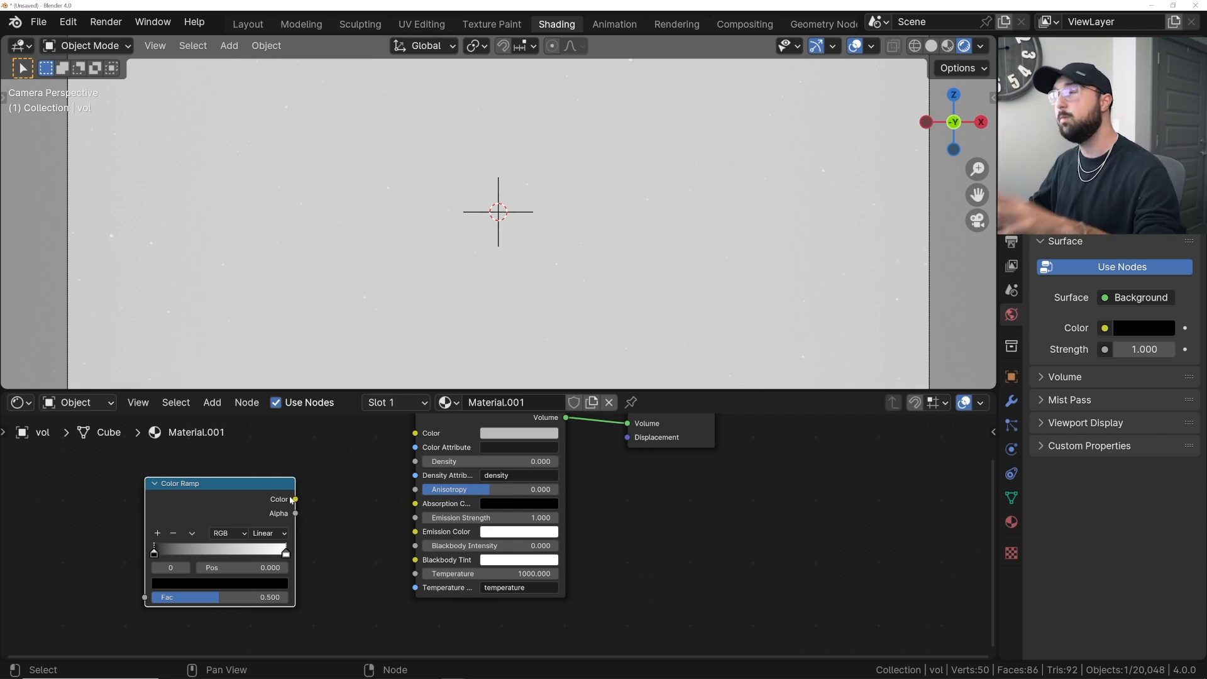
# - Connect the Color Ramp's Color output to the Principled Volume's Emission Color input and reposition the ramp
pyautogui.moveTo(296, 500); pyautogui.dragTo(418, 533)
pyautogui.moveTo(209, 501); pyautogui.dragTo(291, 507)
pyautogui.moveTo(191, 486); pyautogui.dragTo(281, 480, button='middle')
# - Add a Musgrave Texture node to the cube's material
pyautogui.hotkey('shift', 'a')
pyautogui.click(274, 484)
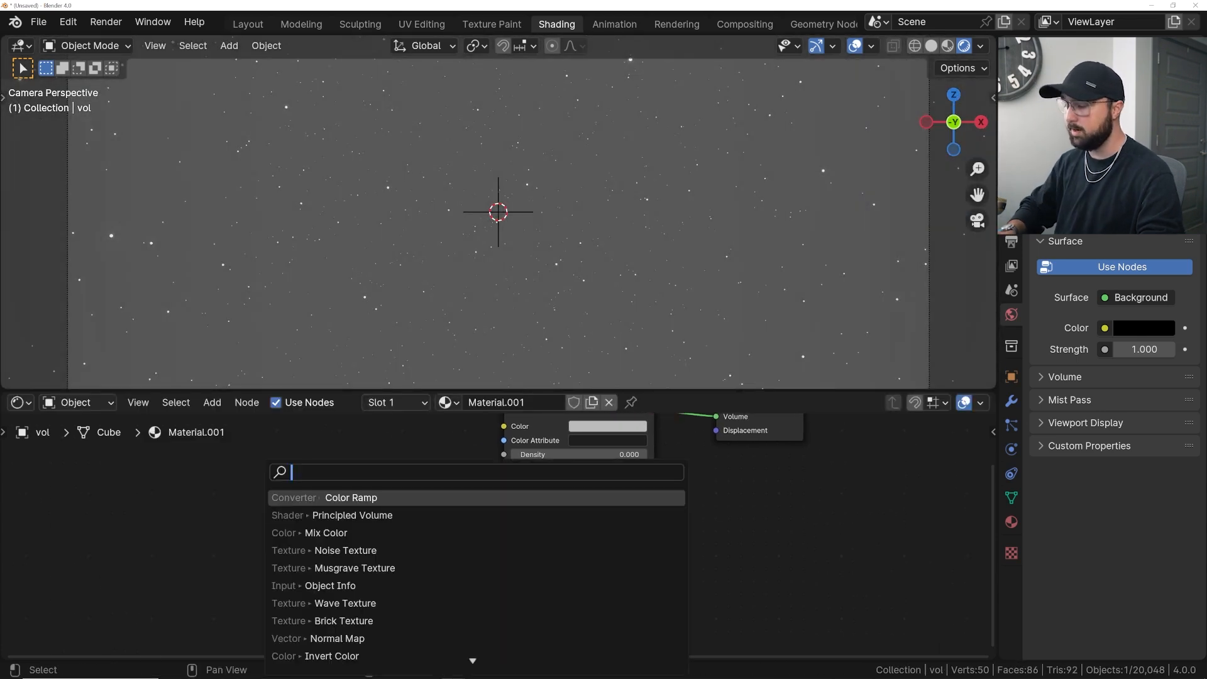
pyautogui.write('mus')
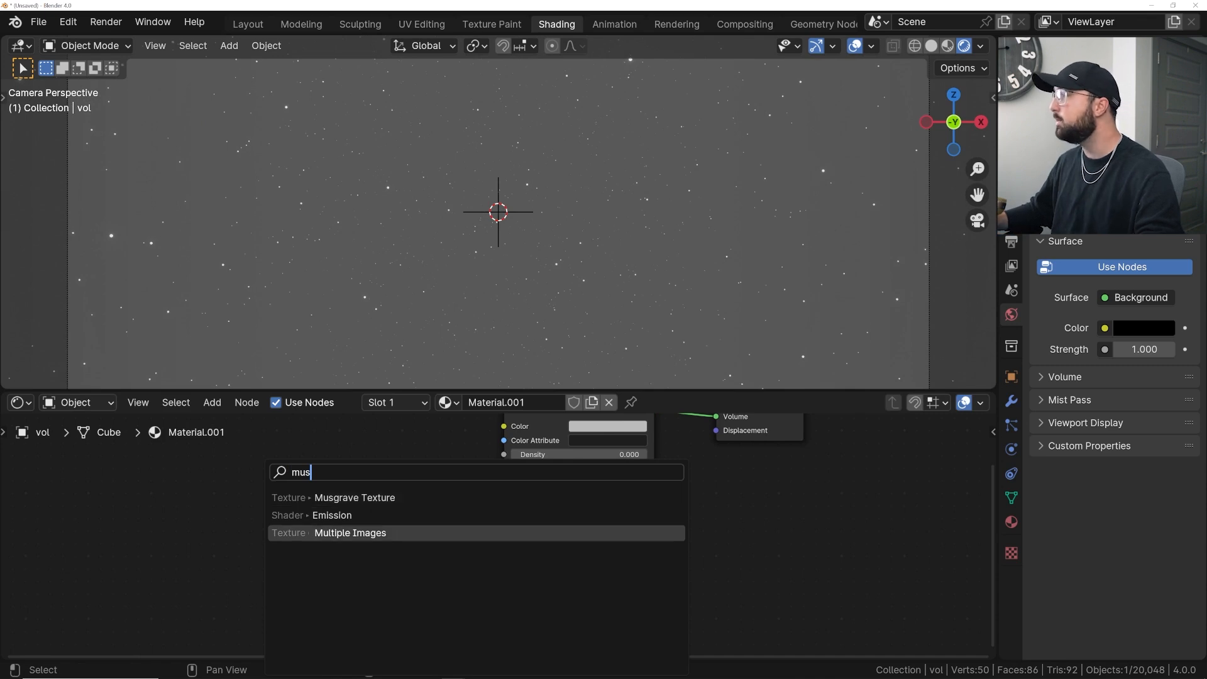
pyautogui.click(324, 501)
pyautogui.click(168, 498)
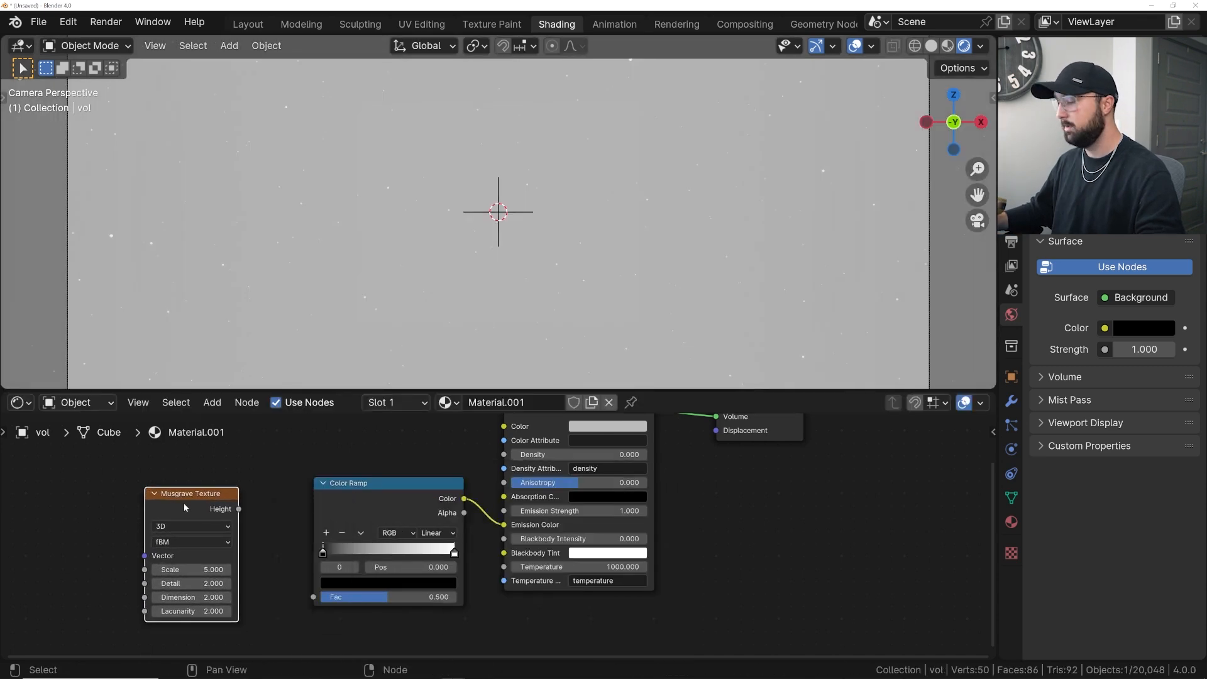
# - Add Texture Coordinate and Mapping nodes to the Musgrave Texture and connect its Height to the Color Ramp's Fac
pyautogui.hotkey('ctrl', 't')
pyautogui.moveTo(260, 488); pyautogui.dragTo(431, 450, button='middle')
pyautogui.moveTo(179, 538); pyautogui.dragTo(204, 528)
pyautogui.moveTo(410, 471); pyautogui.dragTo(488, 560)
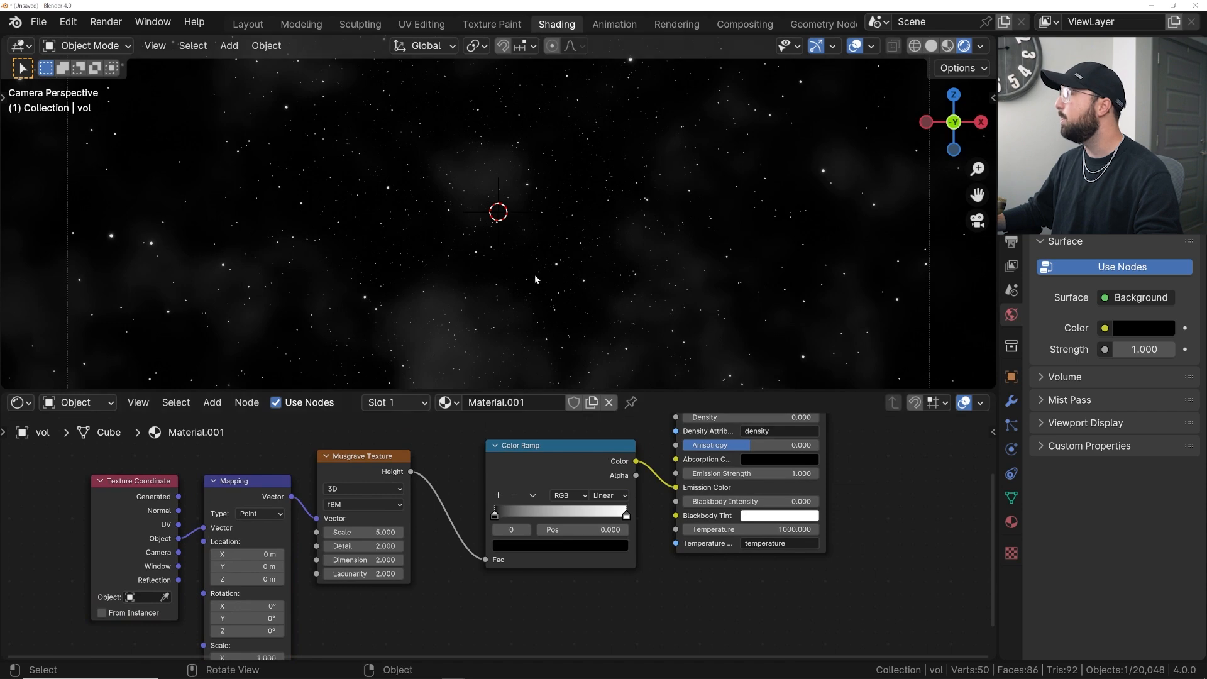
# - Open a timeline above the node editor and play back the animation to preview the volumetric clouds
pyautogui.press('space')
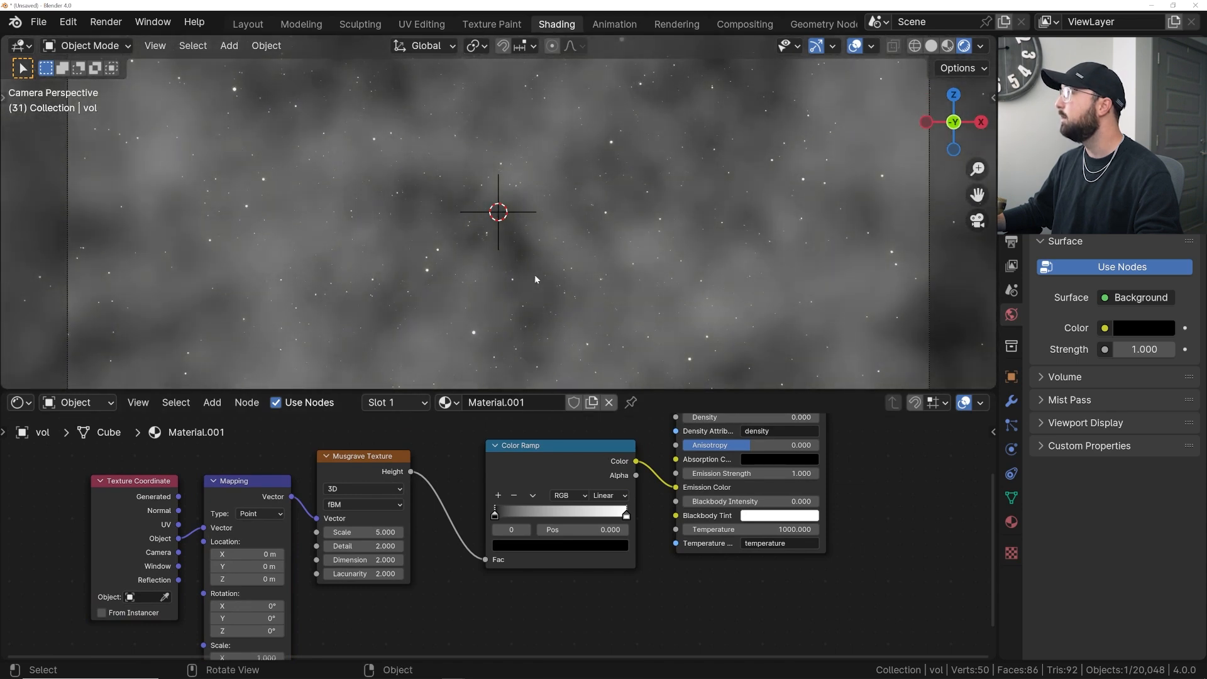
pyautogui.press('space')
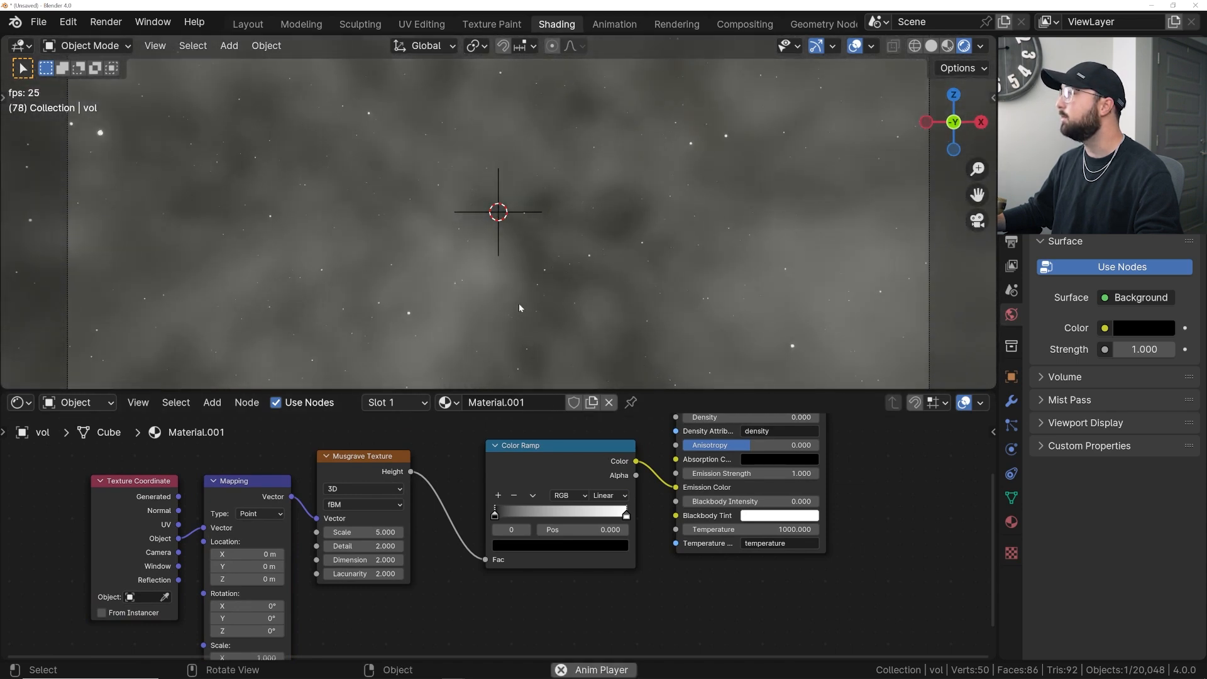
pyautogui.press('space')
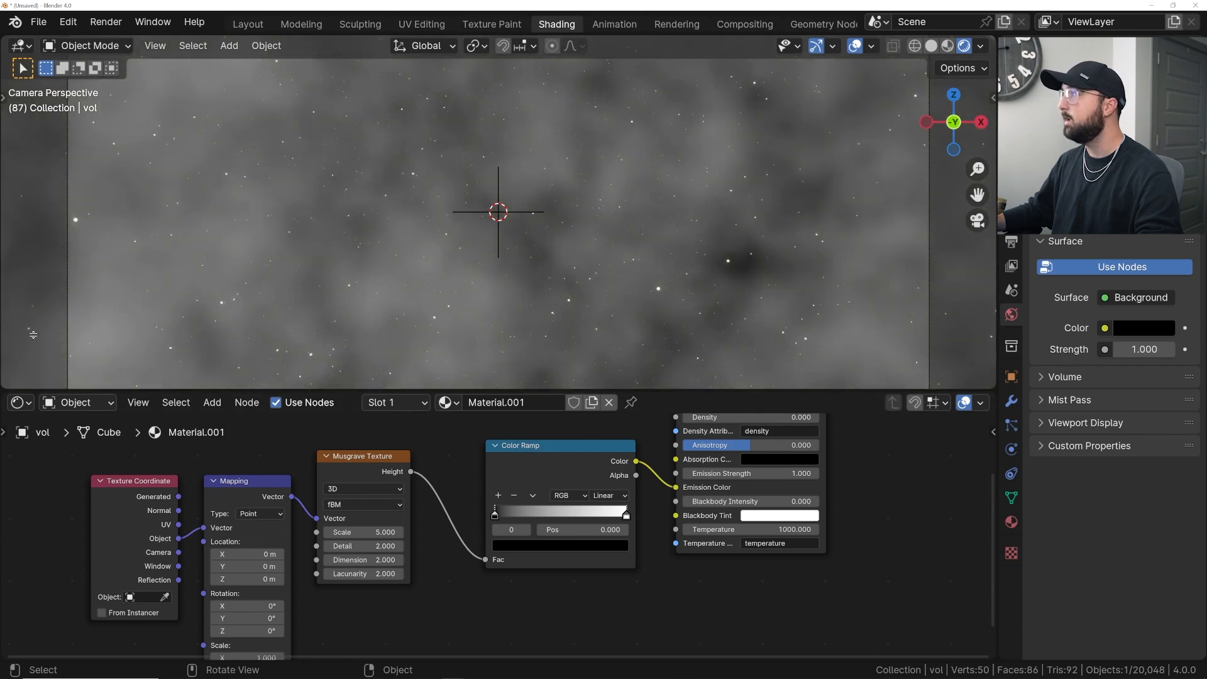
pyautogui.click(33, 304)
pyautogui.click(21, 315)
pyautogui.click(245, 383)
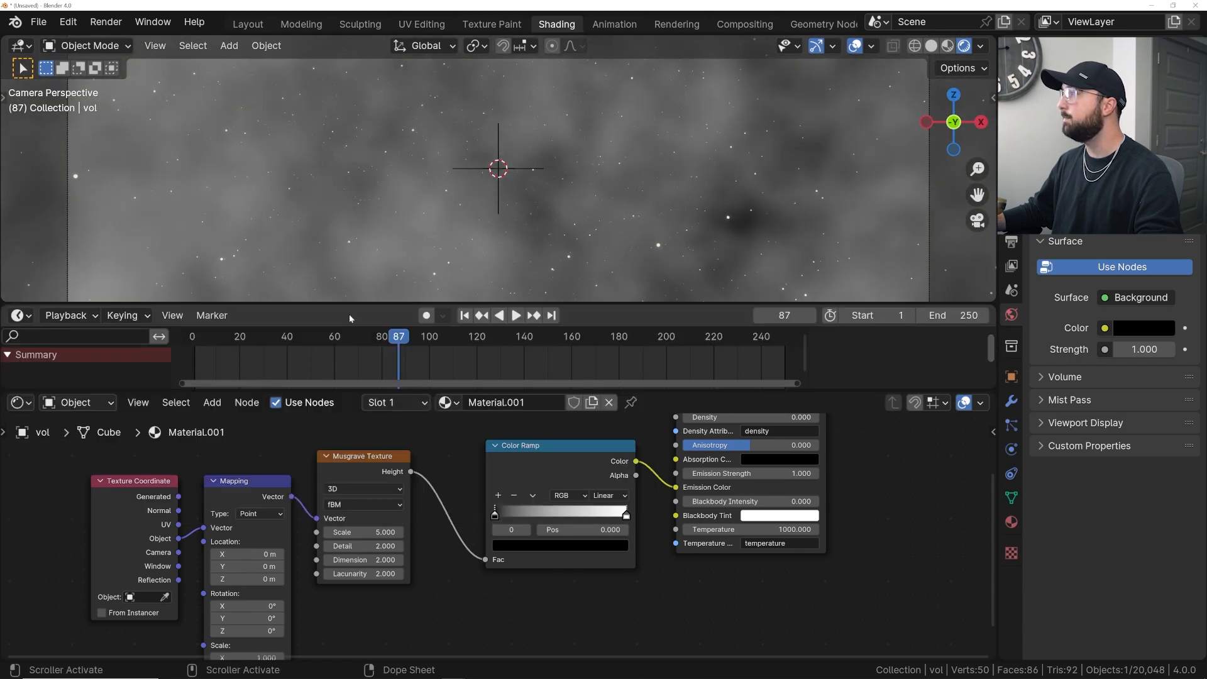
pyautogui.press('space')
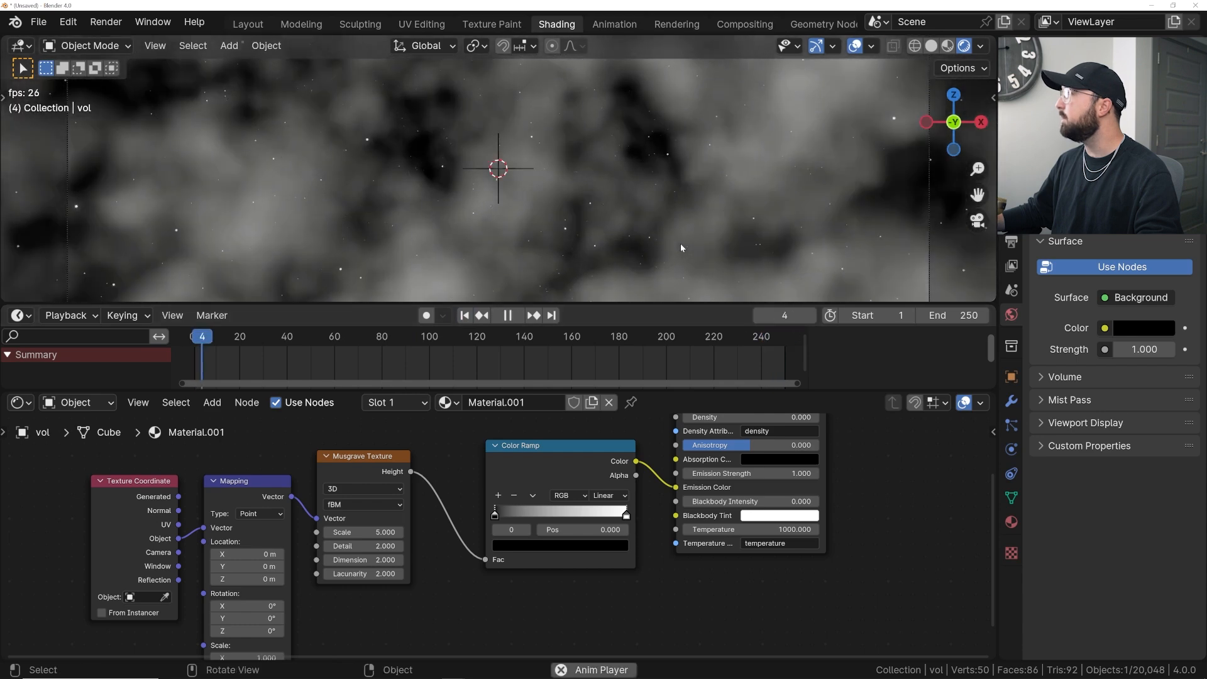
pyautogui.press('space')
pyautogui.click(763, 338)
pyautogui.press('space')
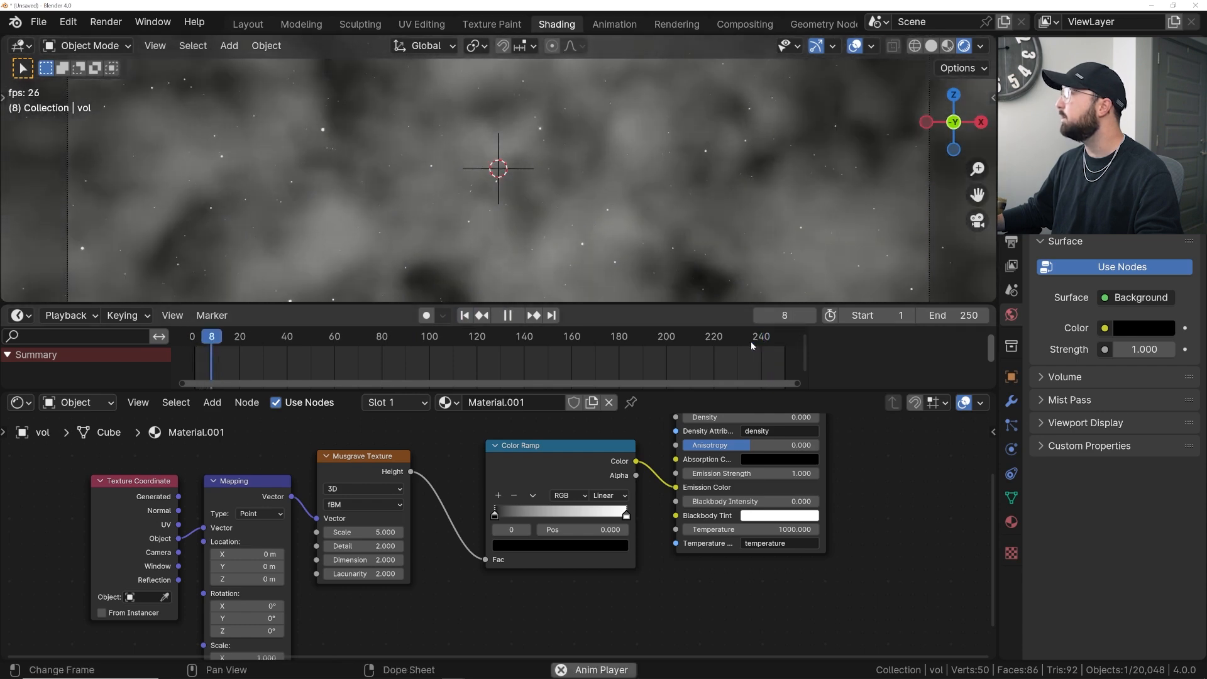
pyautogui.press('space')
pyautogui.click(779, 342)
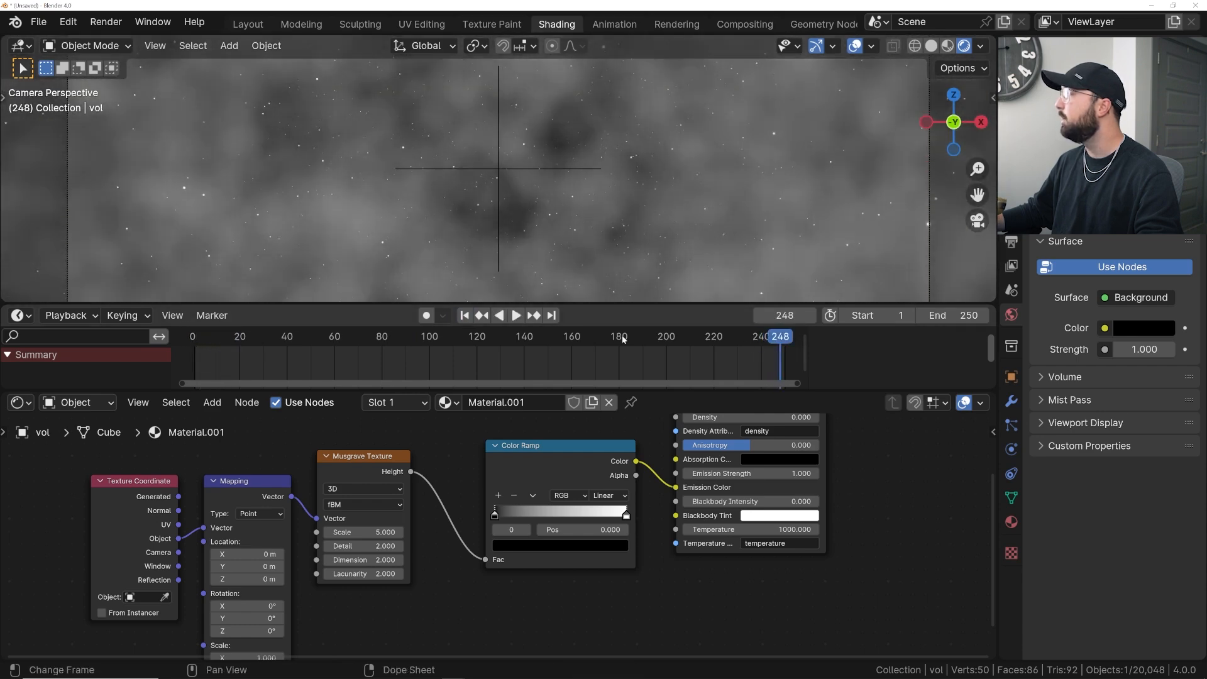
pyautogui.click(550, 316)
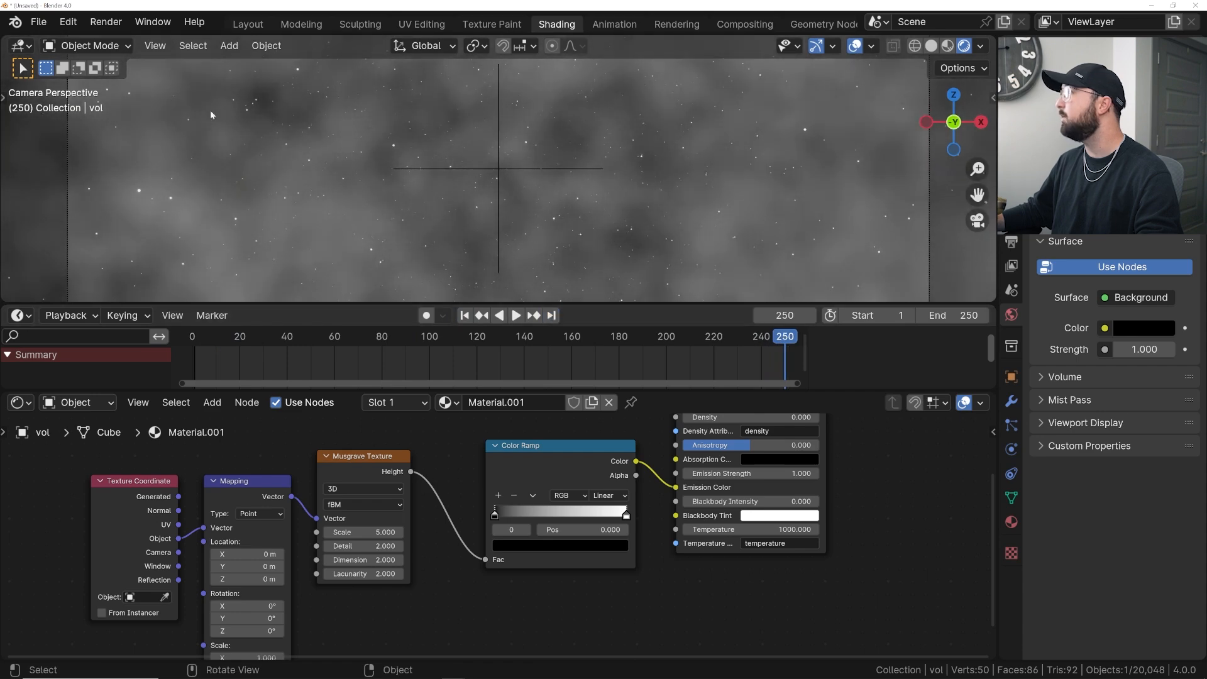
pyautogui.hotkey('shift', 'Left')
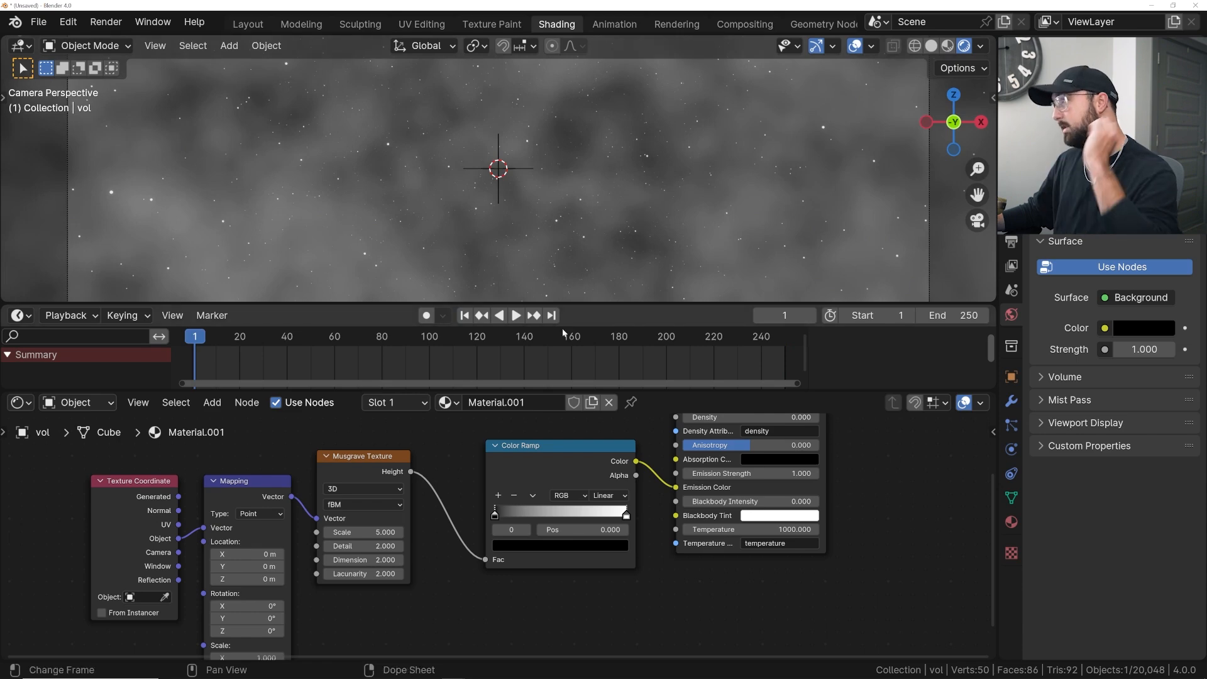
# - Move the Color Ramp stop to position 0.604 and set the volume's emission strength to 7.4
pyautogui.moveTo(495, 518); pyautogui.dragTo(571, 515)
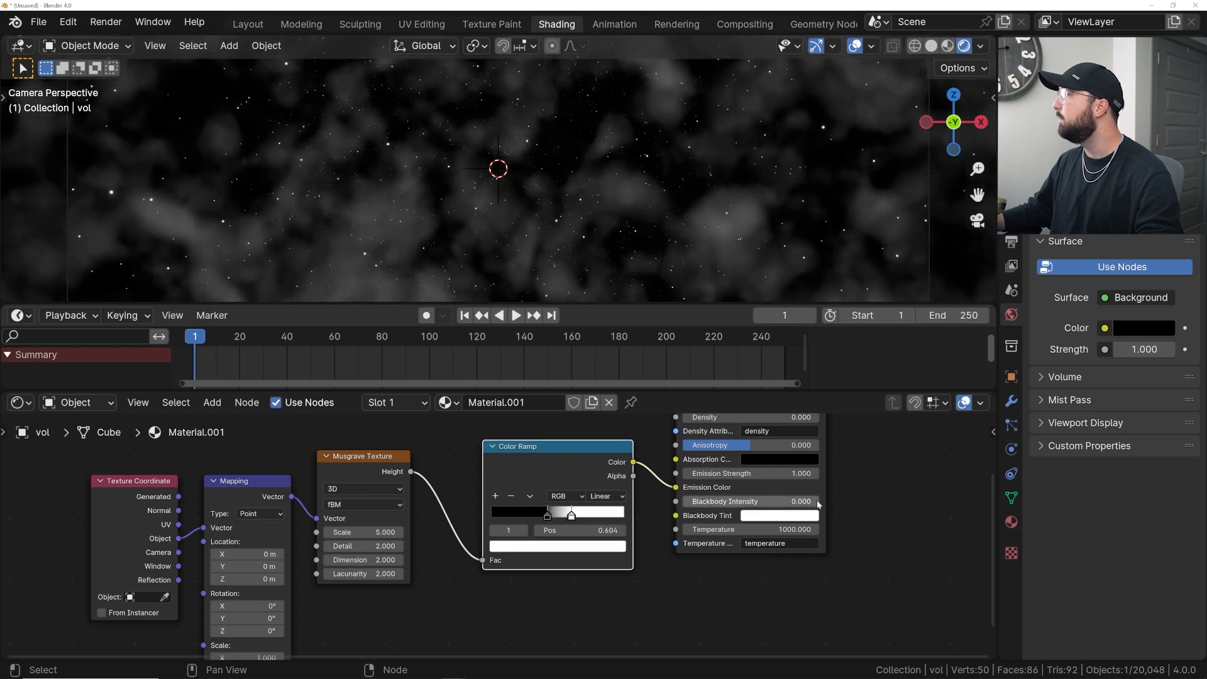
pyautogui.moveTo(777, 474); pyautogui.dragTo(814, 474)
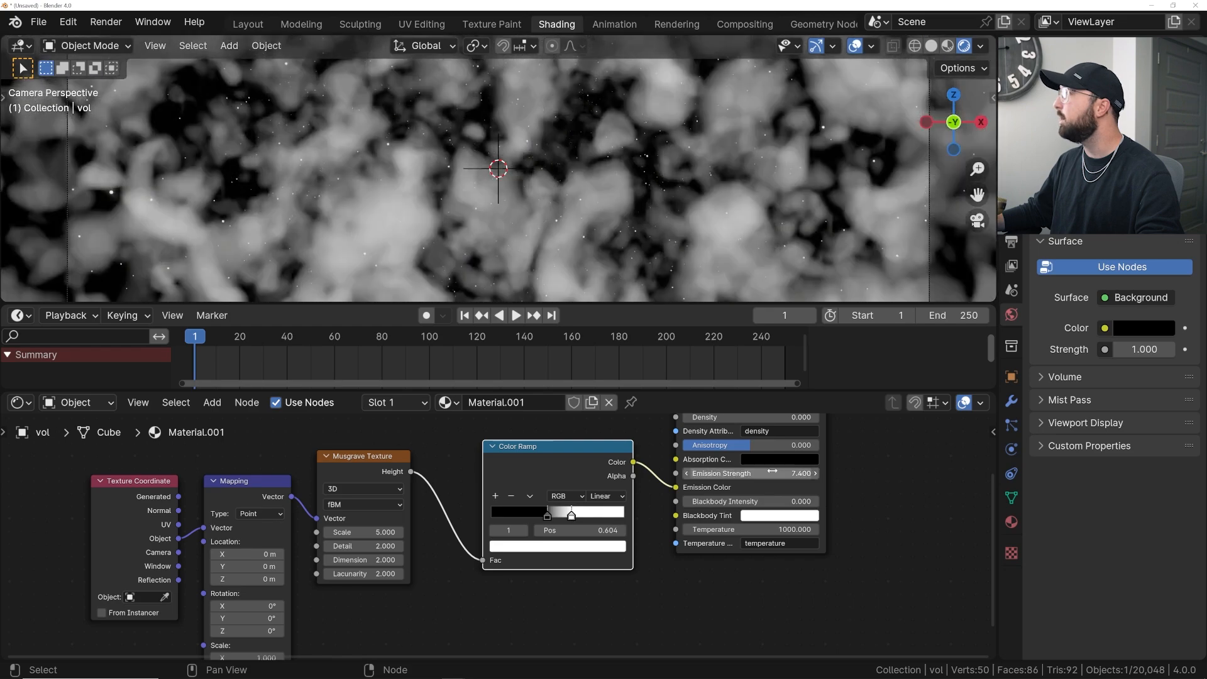
pyautogui.scroll(-1, 489, 243)
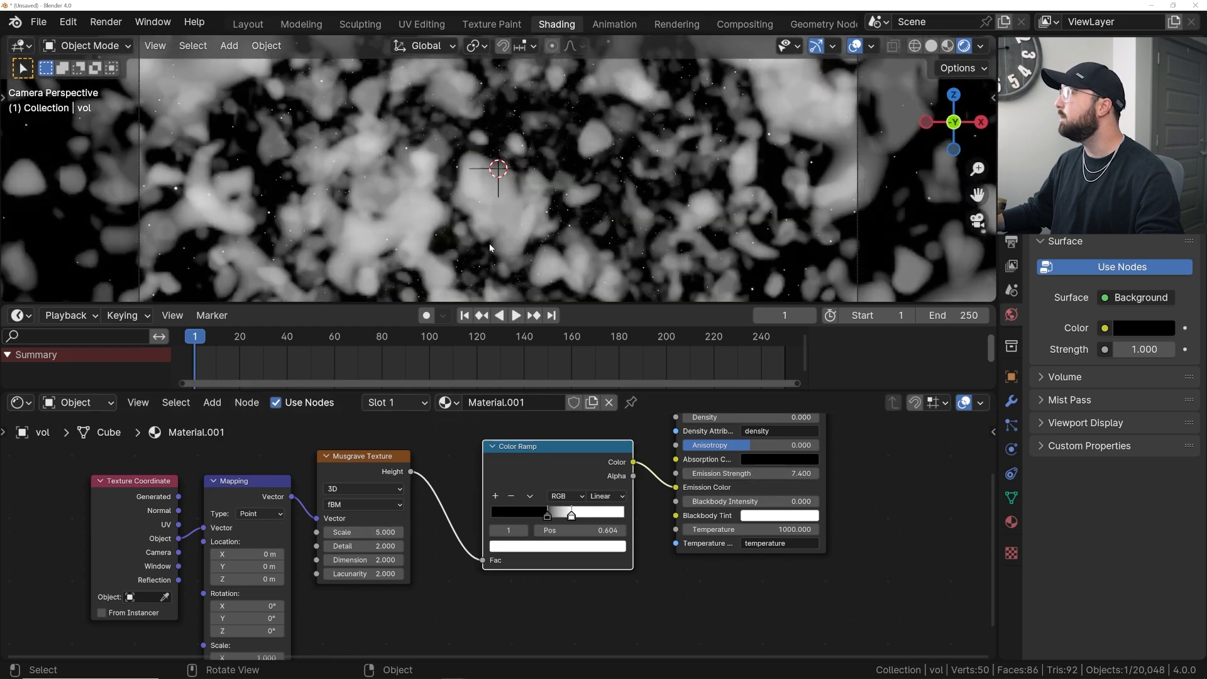
# - Shift the Color Ramp stop to 0.540 and set the Musgrave Texture scale to about 3.52
pyautogui.moveTo(571, 515)
pyautogui.mouseDown()
pyautogui.moveTo(582, 516)
pyautogui.moveTo(562, 515)
pyautogui.mouseUp()
pyautogui.doubleClick(363, 534)
pyautogui.write('4')
pyautogui.press('Return')
pyautogui.moveTo(342, 532); pyautogui.dragTo(327, 532)
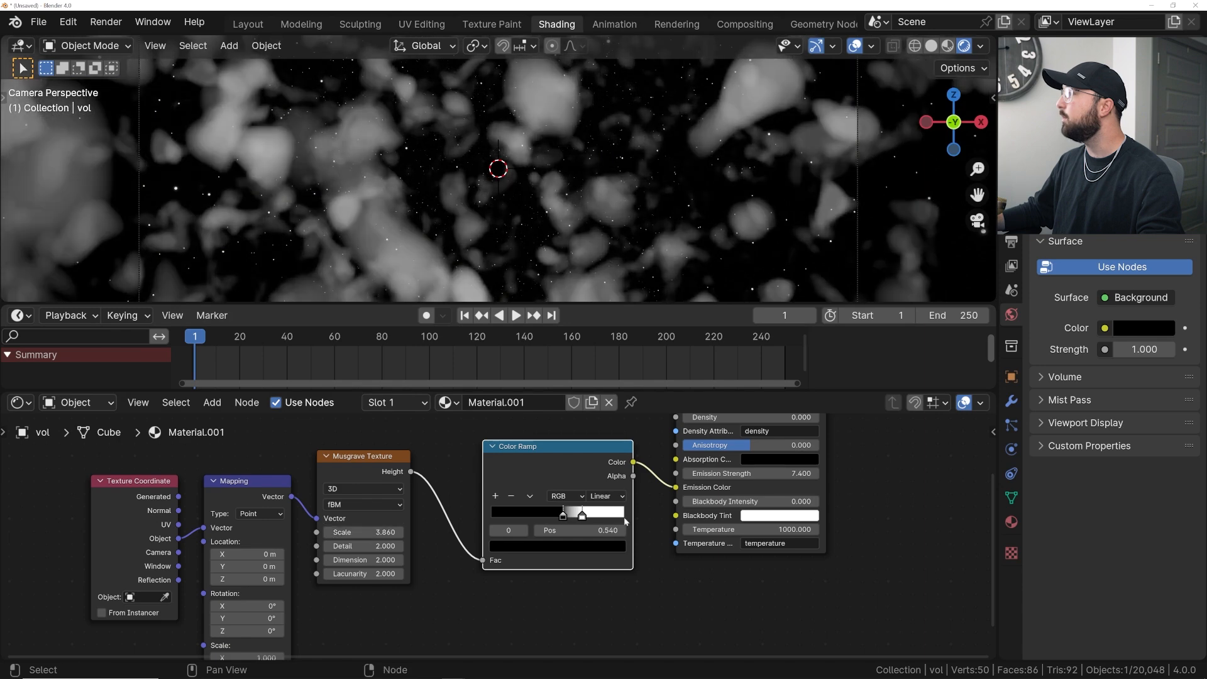
pyautogui.scroll(-2, 439, 175)
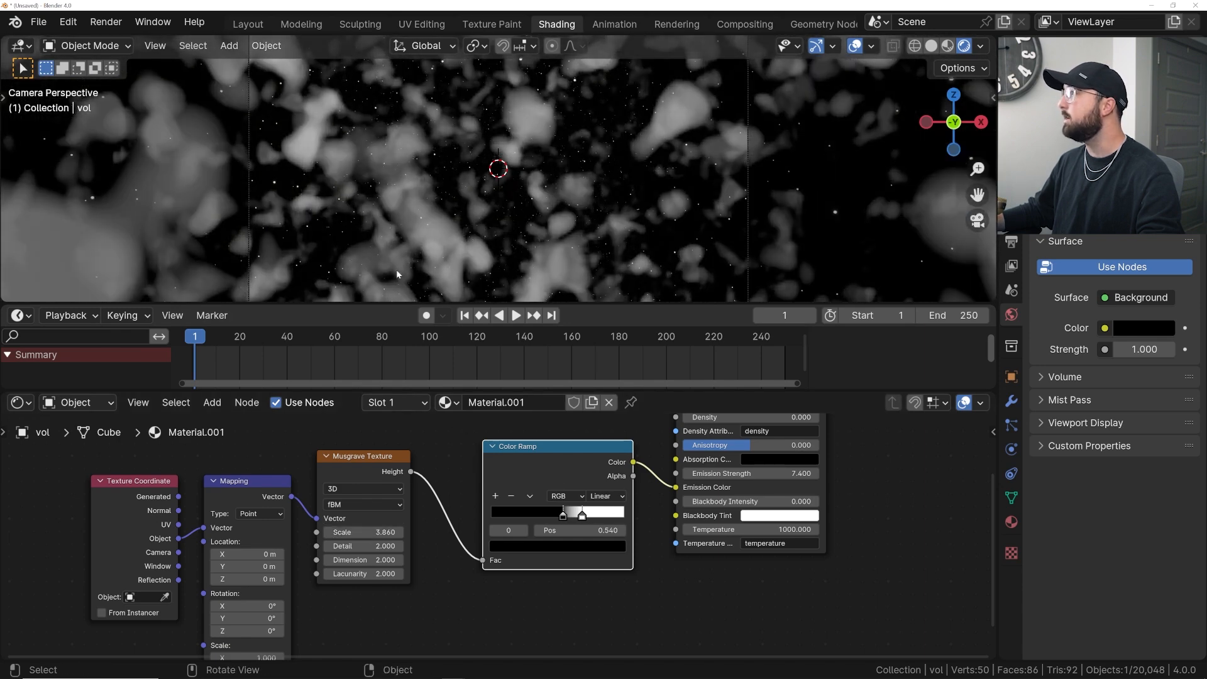
pyautogui.moveTo(371, 532); pyautogui.dragTo(333, 532)
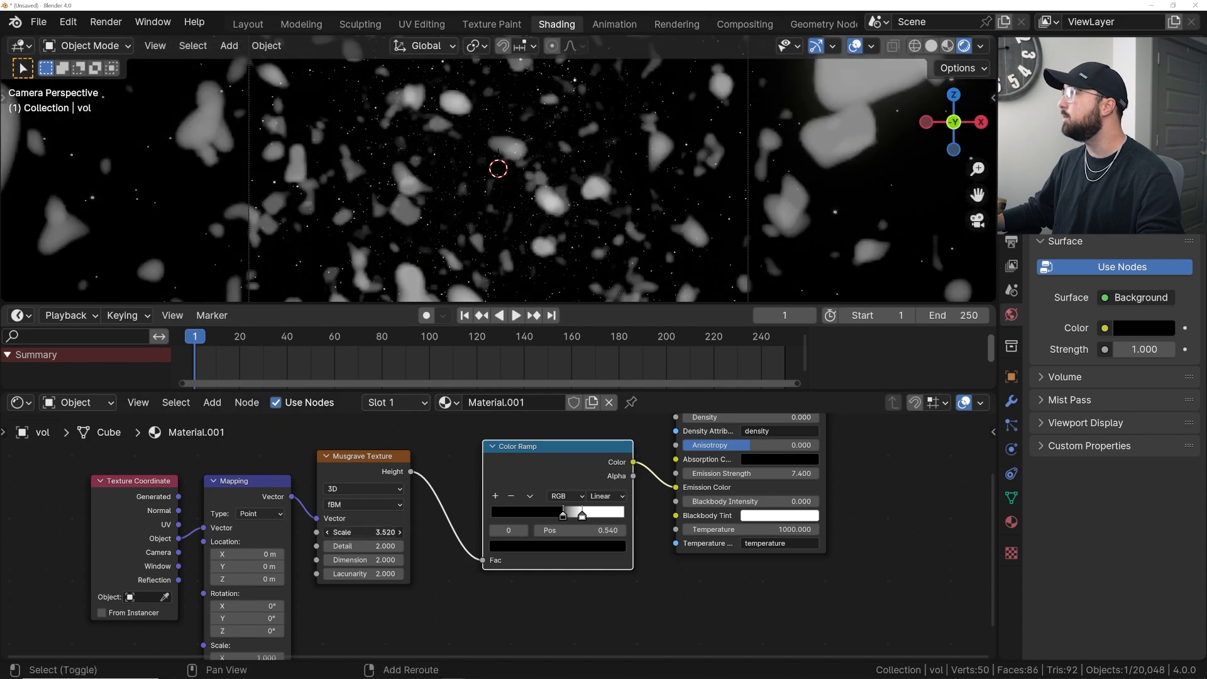
# - Move the Color Ramp stop to 0.522 and reset the Musgrave Texture detail to its default
pyautogui.moveTo(562, 518); pyautogui.dragTo(561, 520)
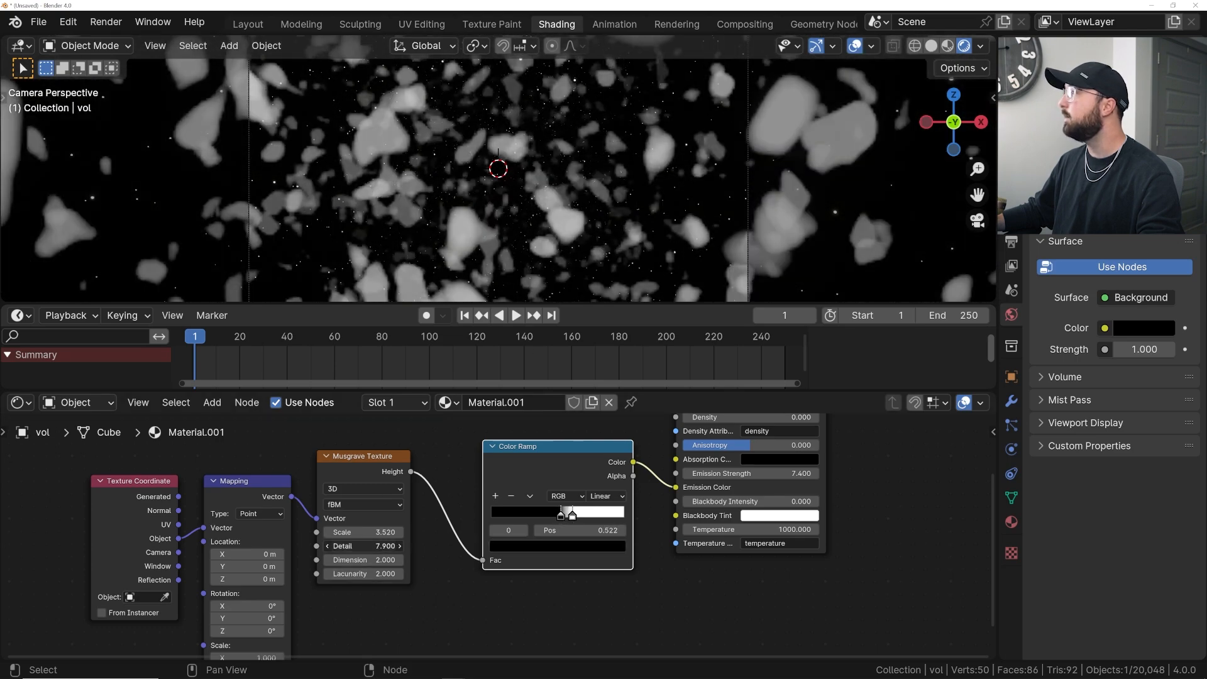
pyautogui.press('BackSpace')
pyautogui.moveTo(364, 546); pyautogui.dragTo(364, 545)
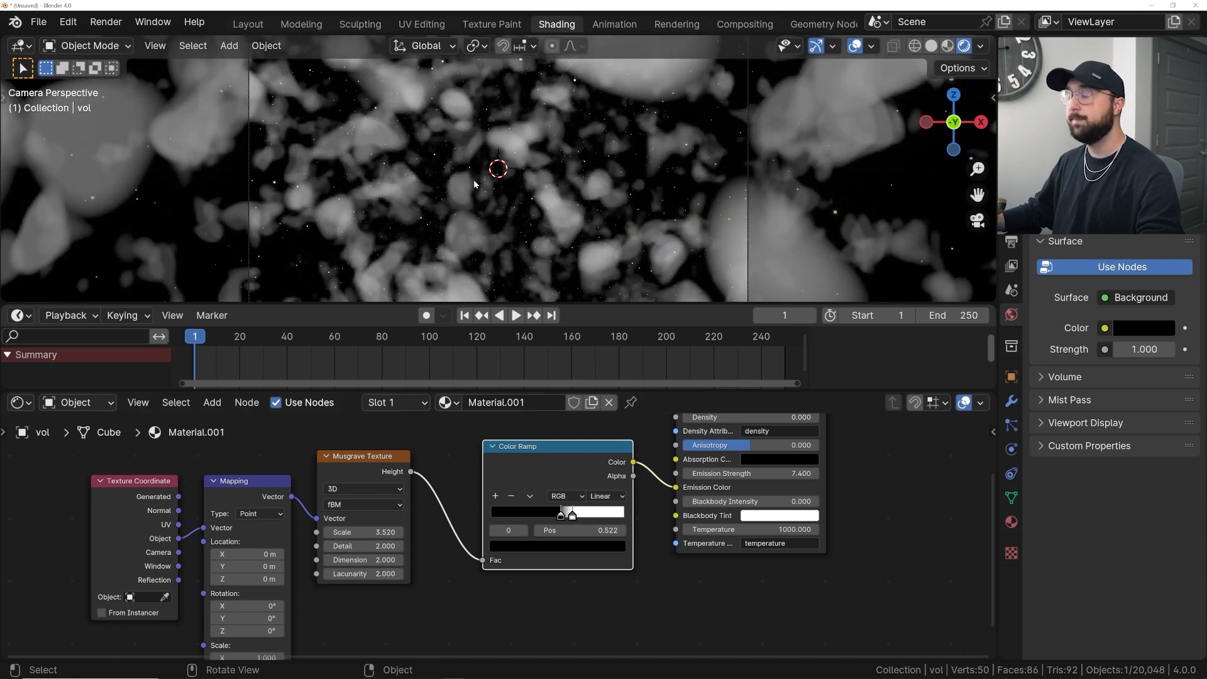
# - Set the Musgrave Texture scale to about 2.89
pyautogui.scroll(-1, 452, 211)
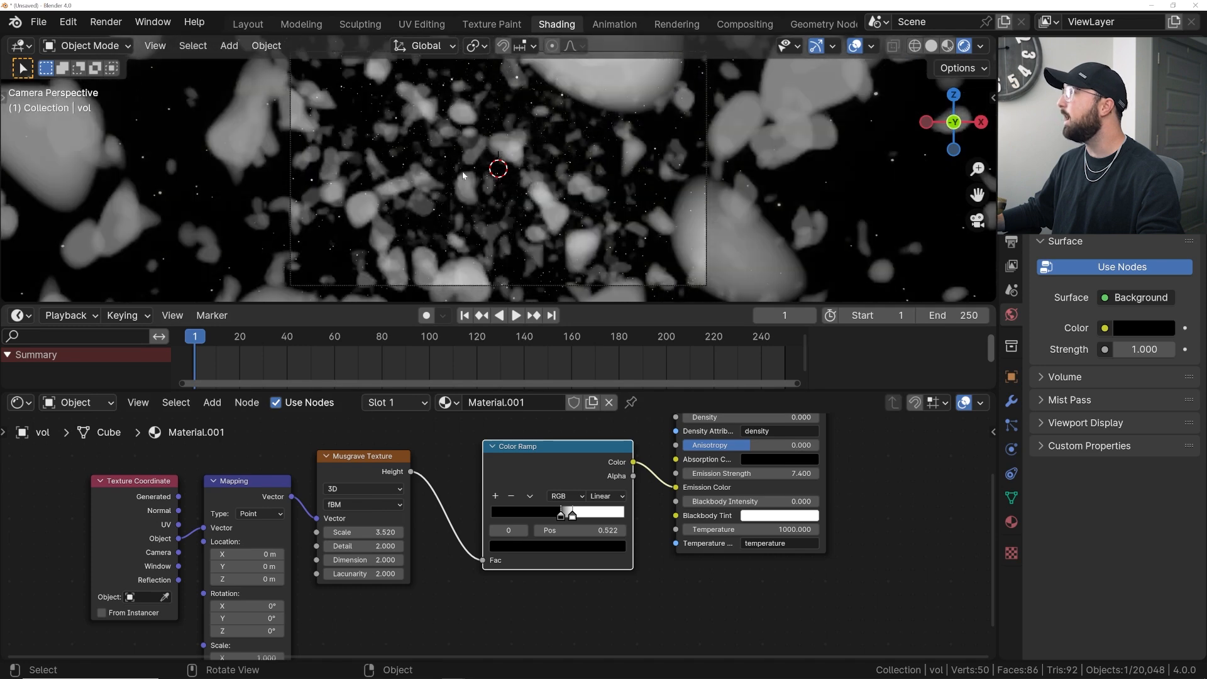
pyautogui.moveTo(377, 531); pyautogui.dragTo(352, 532)
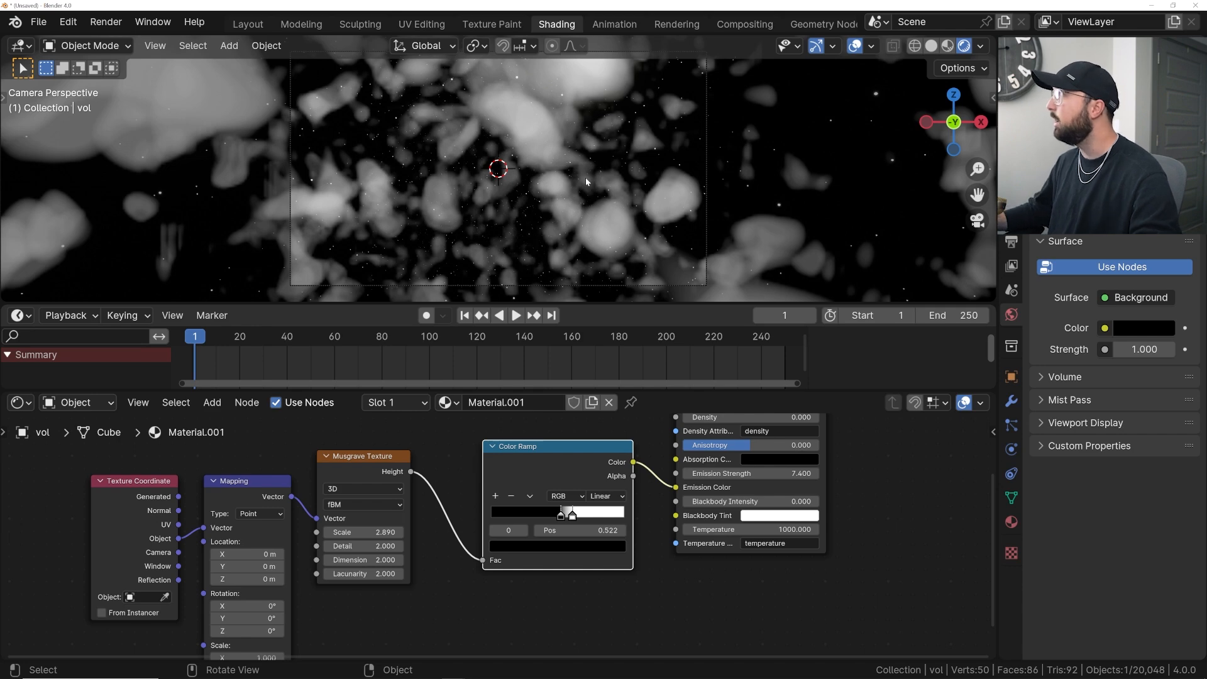
pyautogui.scroll(1, 628, 182)
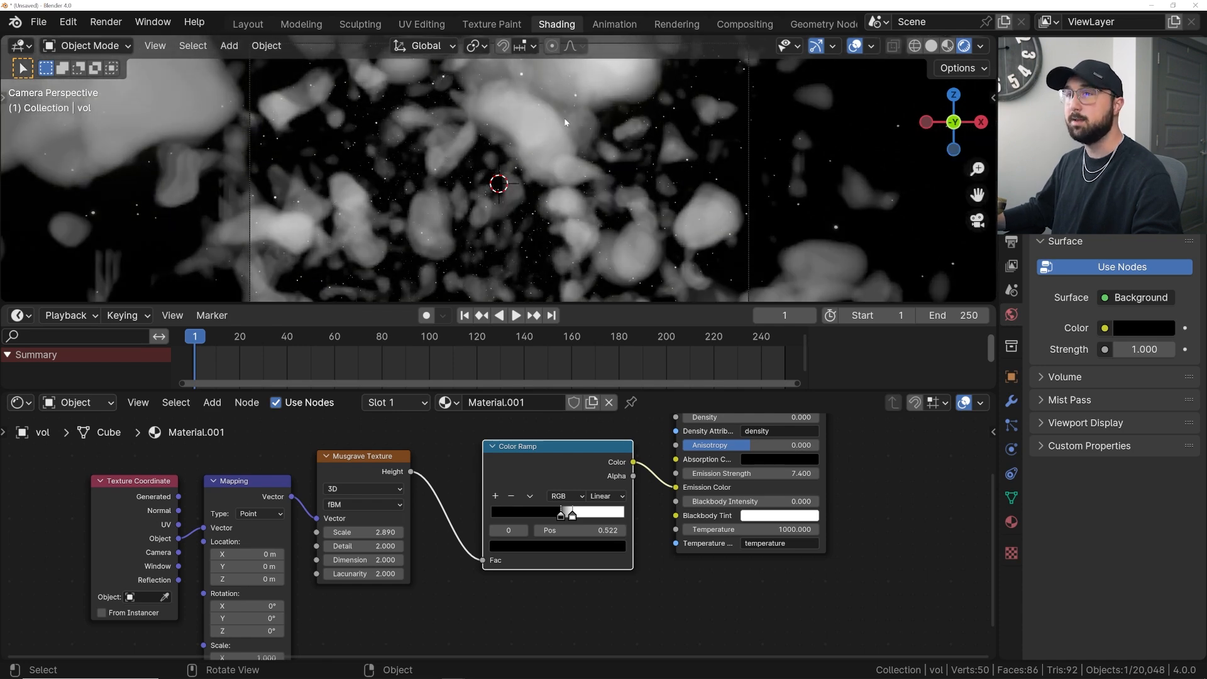
# - Insert a Noise Texture node between the Texture Coordinate and Mapping nodes
pyautogui.moveTo(521, 612); pyautogui.dragTo(767, 593, button='middle')
pyautogui.moveTo(396, 483); pyautogui.dragTo(45, 483)
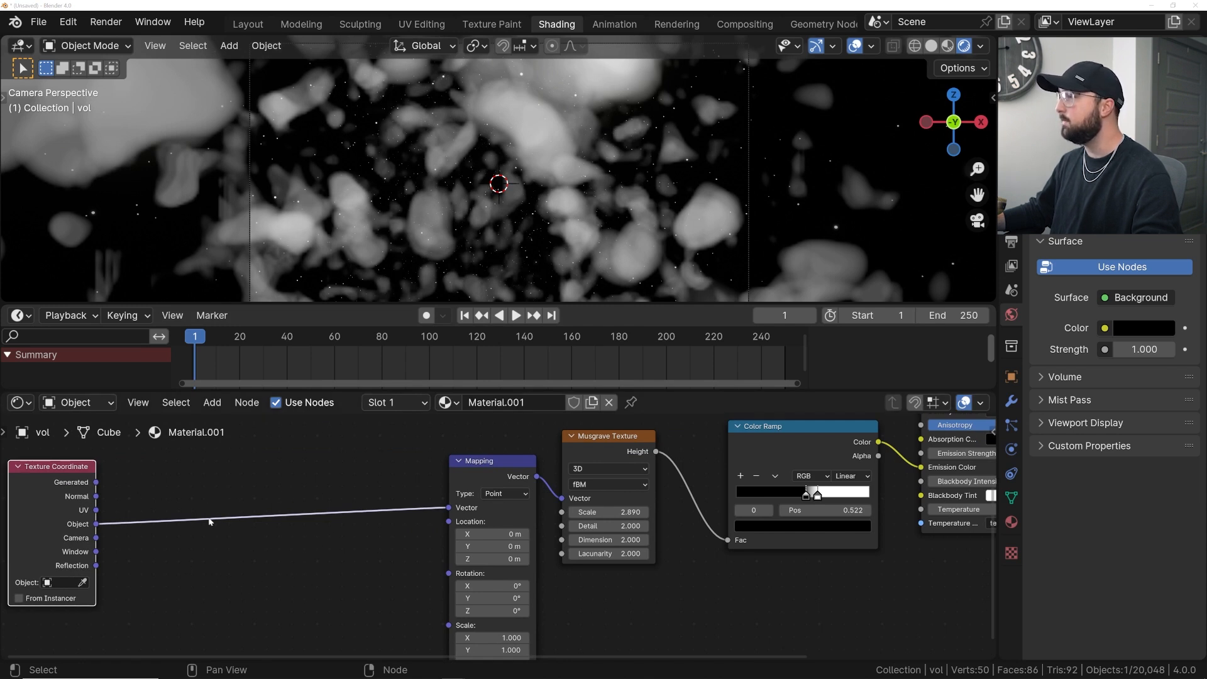
pyautogui.click(265, 451)
pyautogui.hotkey('shift', 'a')
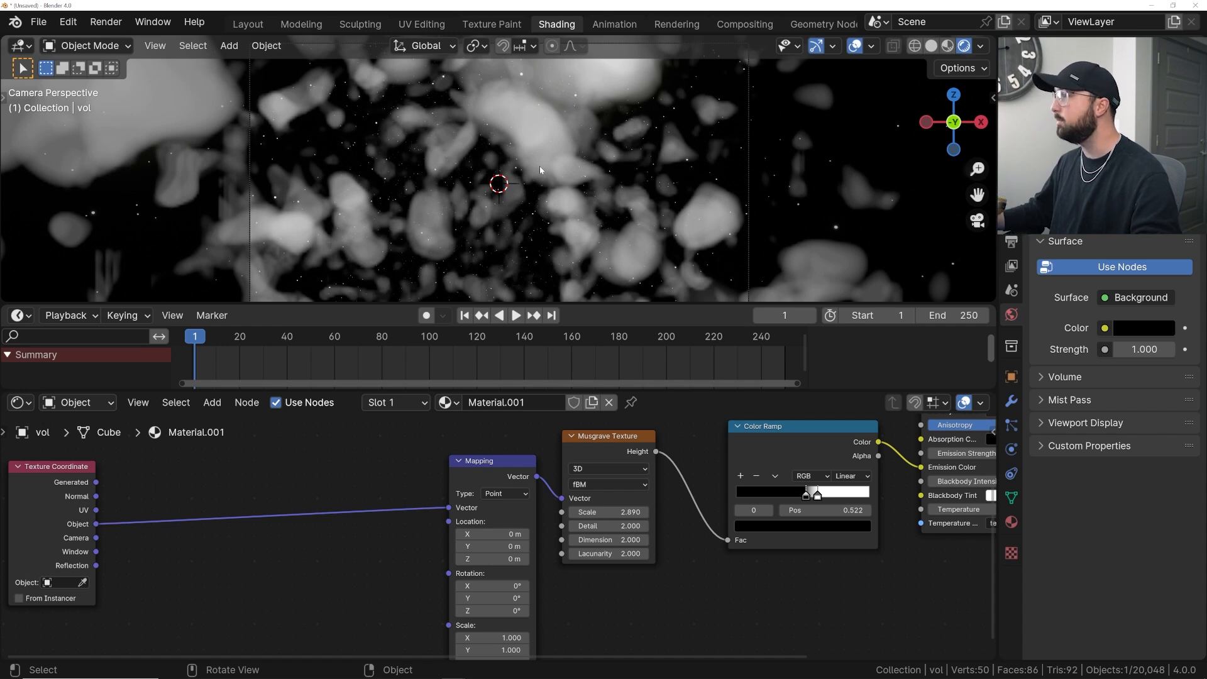
pyautogui.hotkey('shift', 'a')
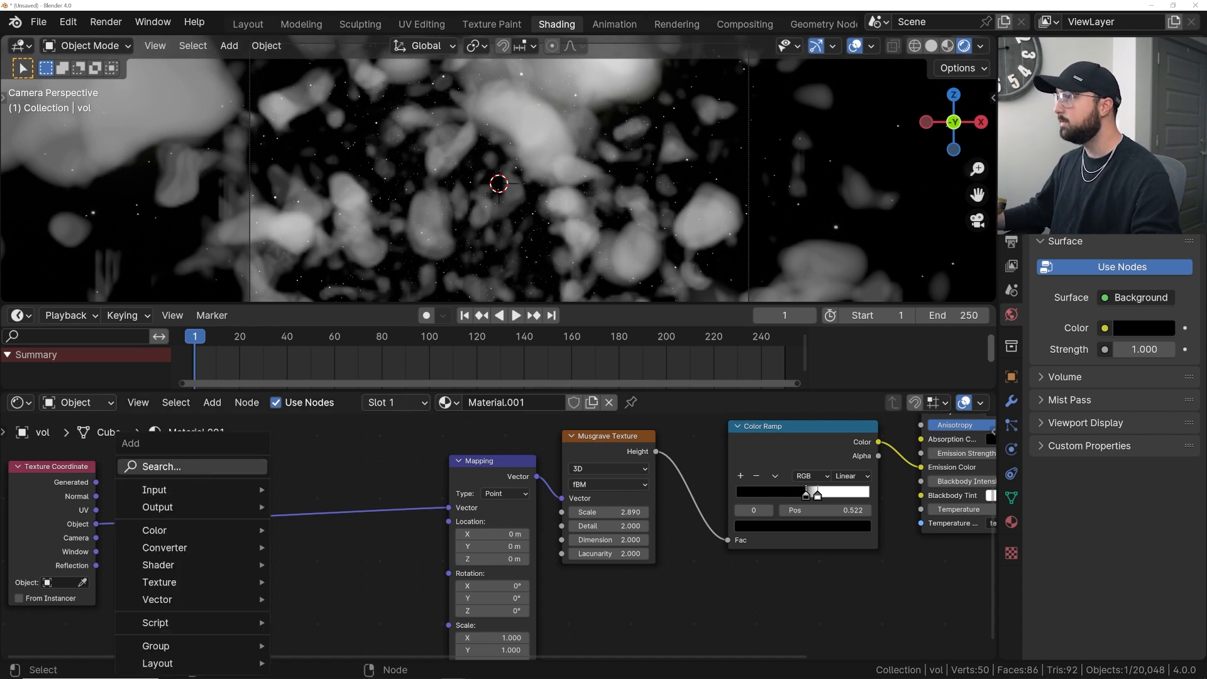
pyautogui.click(198, 469)
pyautogui.write('noi')
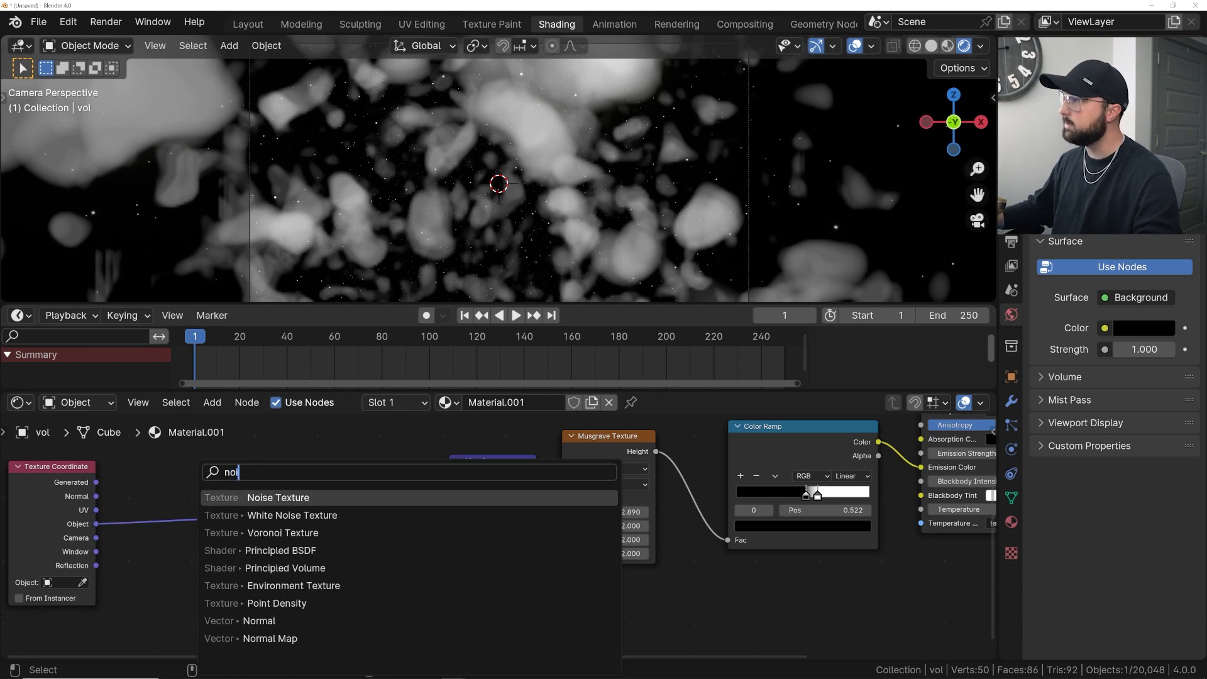
pyautogui.press('Return')
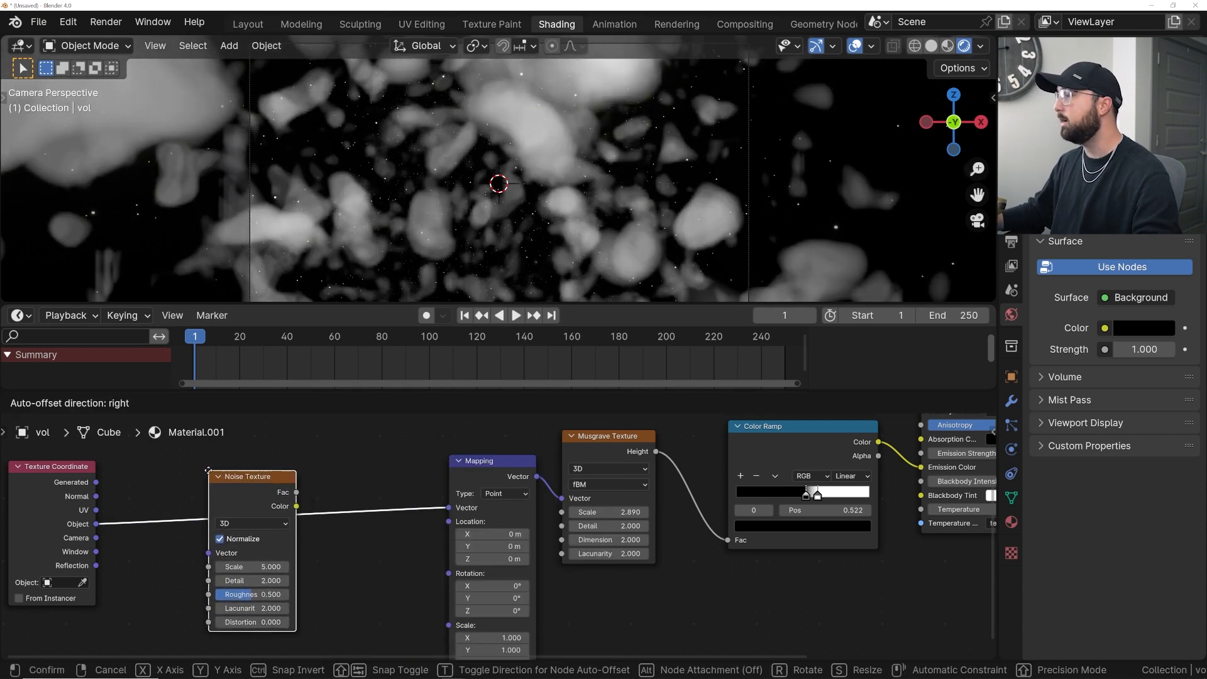
pyautogui.click(210, 475)
# - Set the Noise Texture scale to 0.7
pyautogui.moveTo(252, 566); pyautogui.dragTo(264, 567)
pyautogui.click(264, 566)
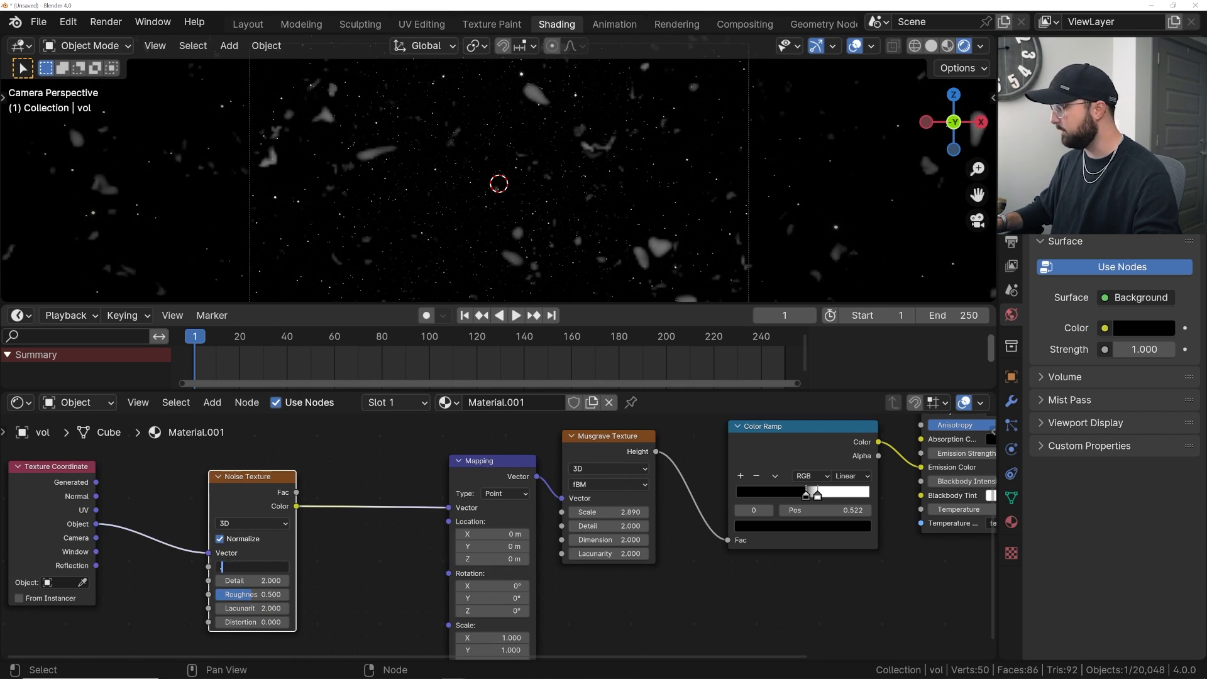
pyautogui.write('.7')
pyautogui.press('Return')
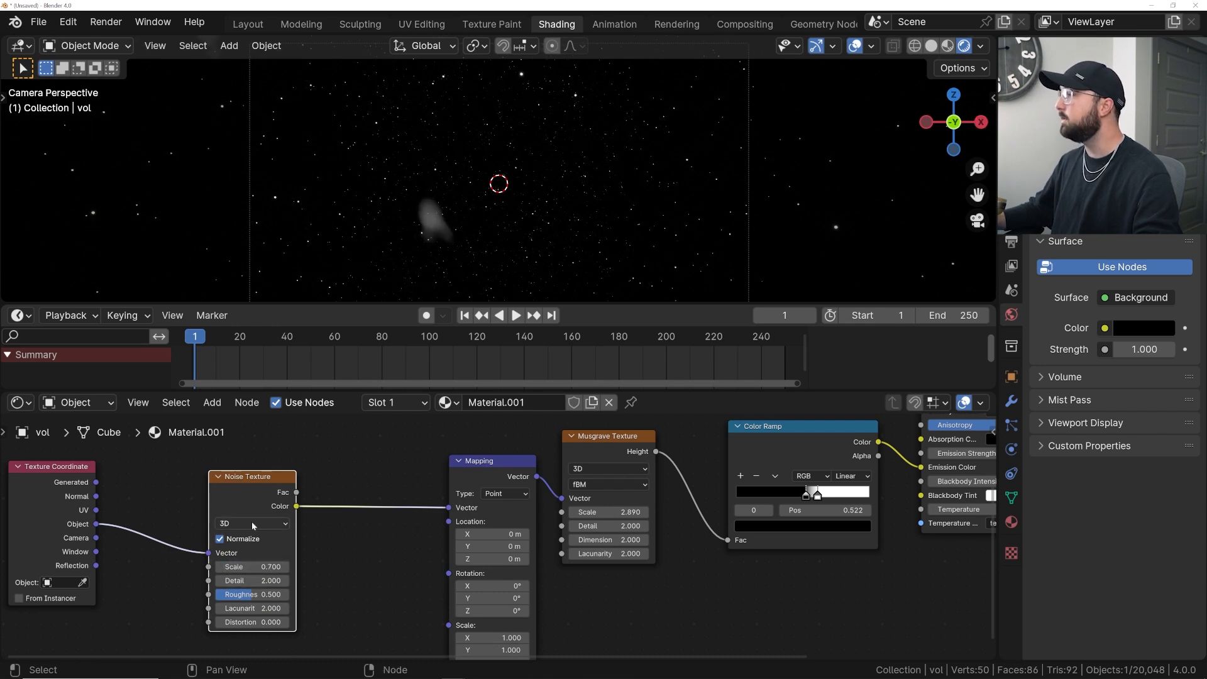
pyautogui.click(254, 525)
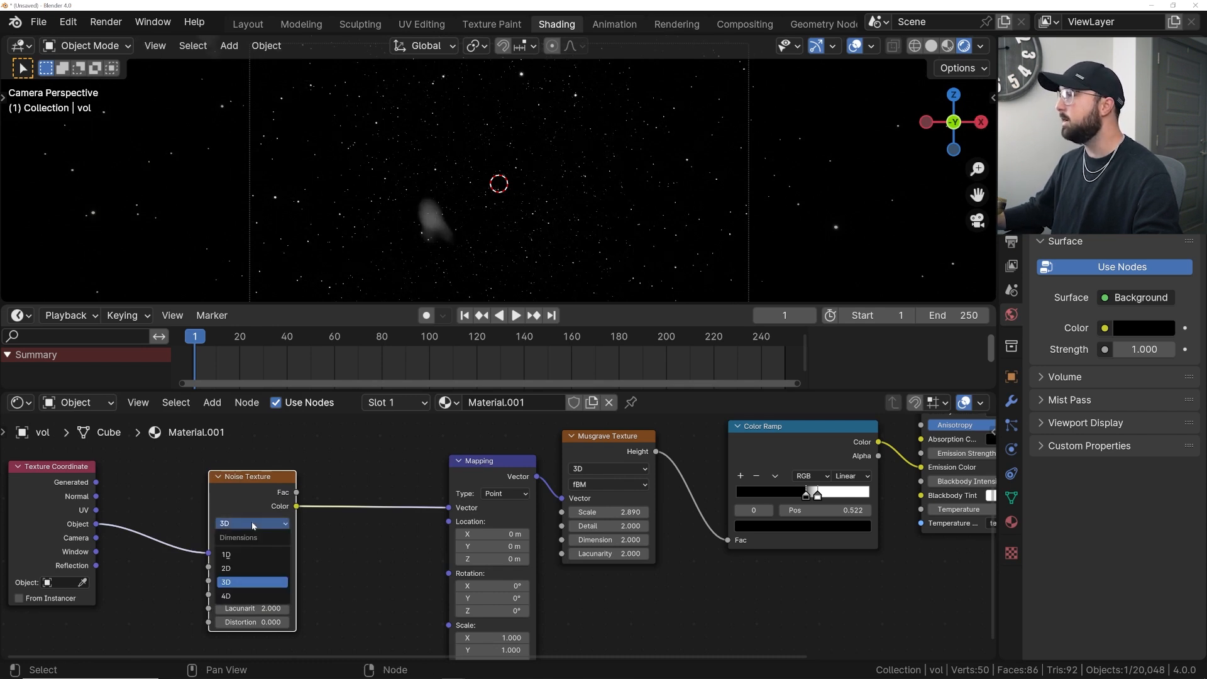
pyautogui.click(245, 596)
pyautogui.moveTo(250, 567); pyautogui.dragTo(249, 563)
pyautogui.keyDown('ctrl'); pyautogui.scroll(1, 252, 522); pyautogui.keyUp('ctrl')
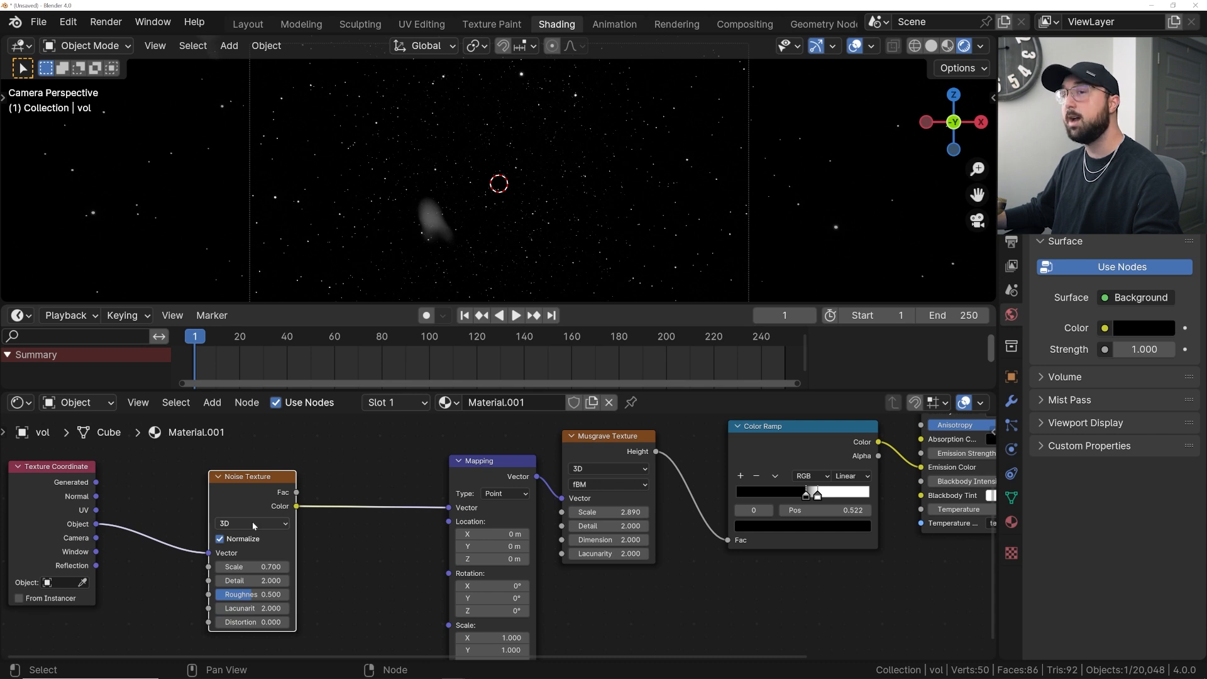
# - Insert a Mix Color node between the Noise Texture and Mapping nodes
pyautogui.moveTo(259, 489); pyautogui.dragTo(229, 490)
pyautogui.scroll(-1, 265, 495)
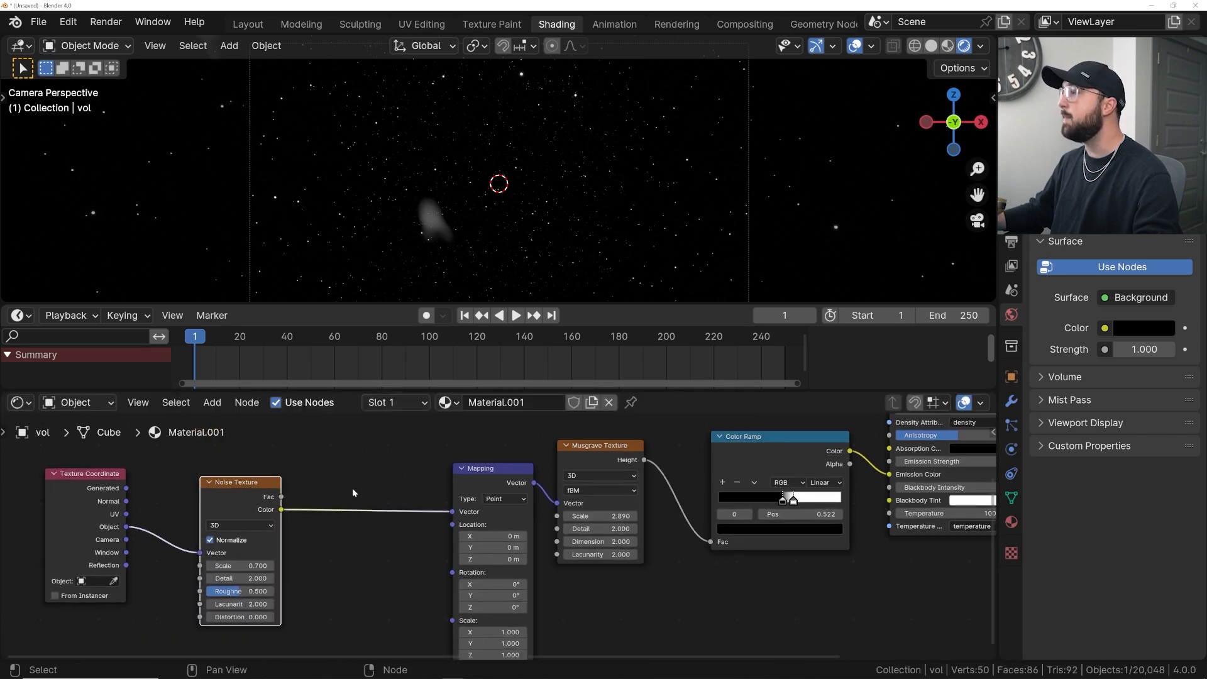
pyautogui.moveTo(261, 502)
pyautogui.mouseDown()
pyautogui.moveTo(236, 512)
pyautogui.moveTo(284, 457)
pyautogui.moveTo(228, 491)
pyautogui.moveTo(306, 493)
pyautogui.moveTo(280, 508)
pyautogui.mouseUp()
pyautogui.hotkey('shift', 'a')
pyautogui.write('mix')
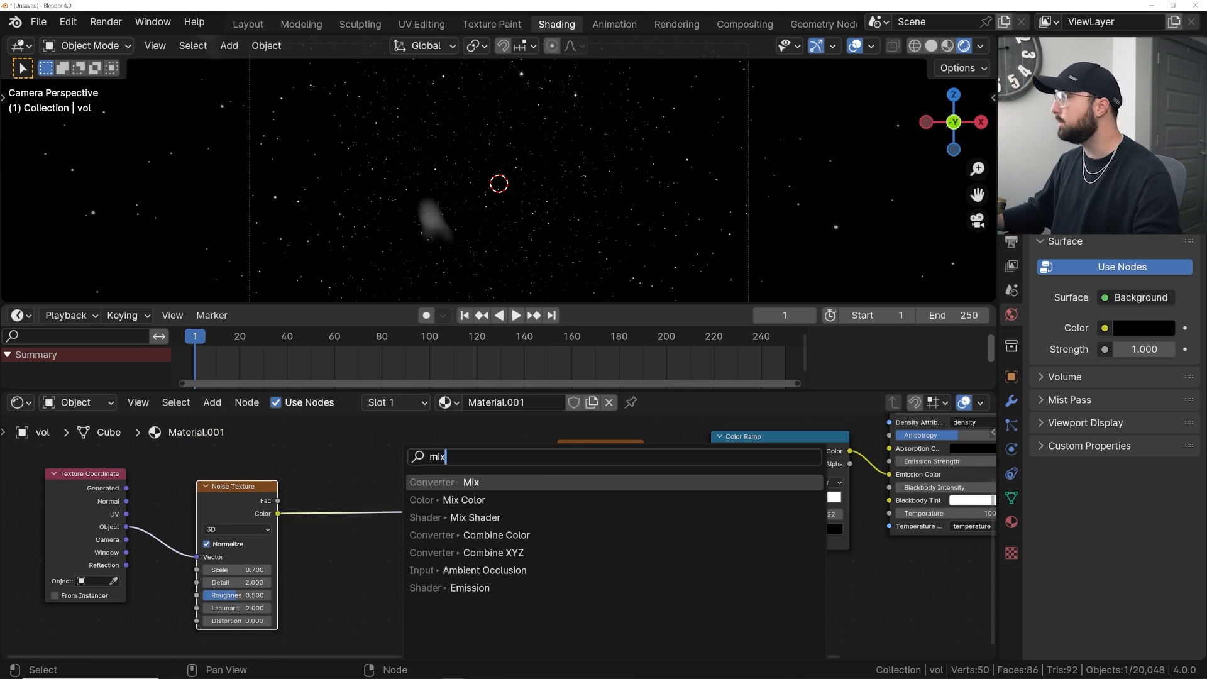
pyautogui.press('Down')
pyautogui.press('Return')
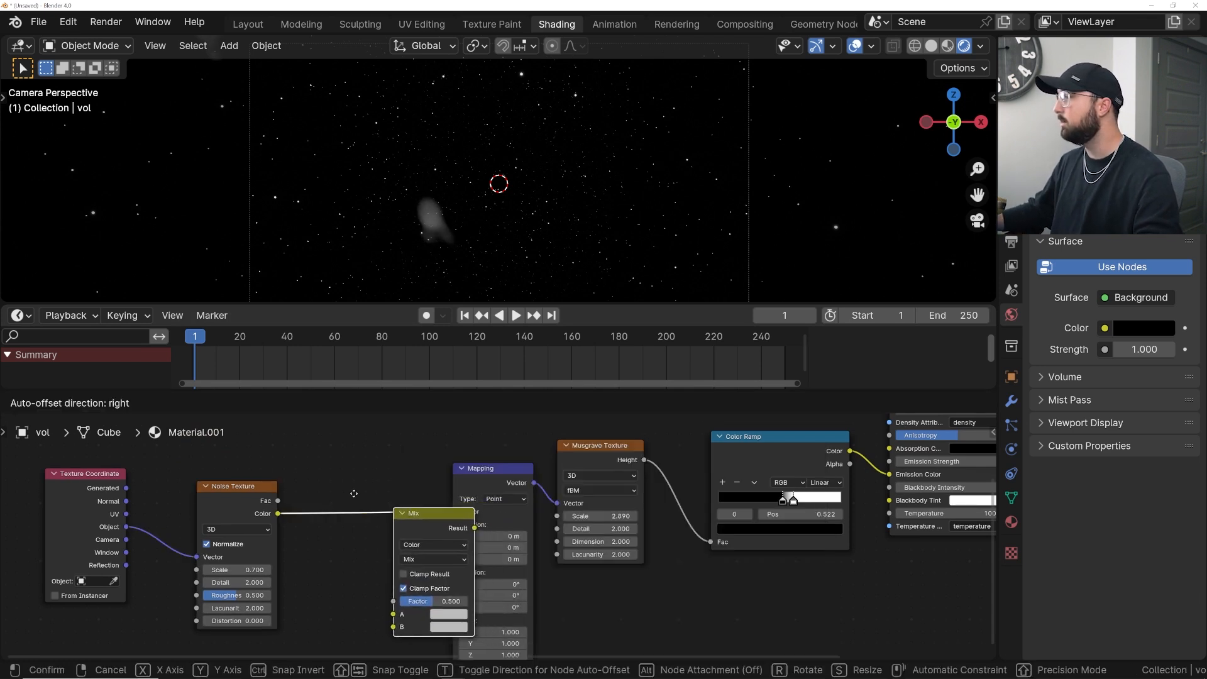
pyautogui.click(217, 511)
# - Connect the Texture Coordinate Object output into the Mix node's B input, keeping the noise color in A
pyautogui.moveTo(128, 526); pyautogui.dragTo(212, 463)
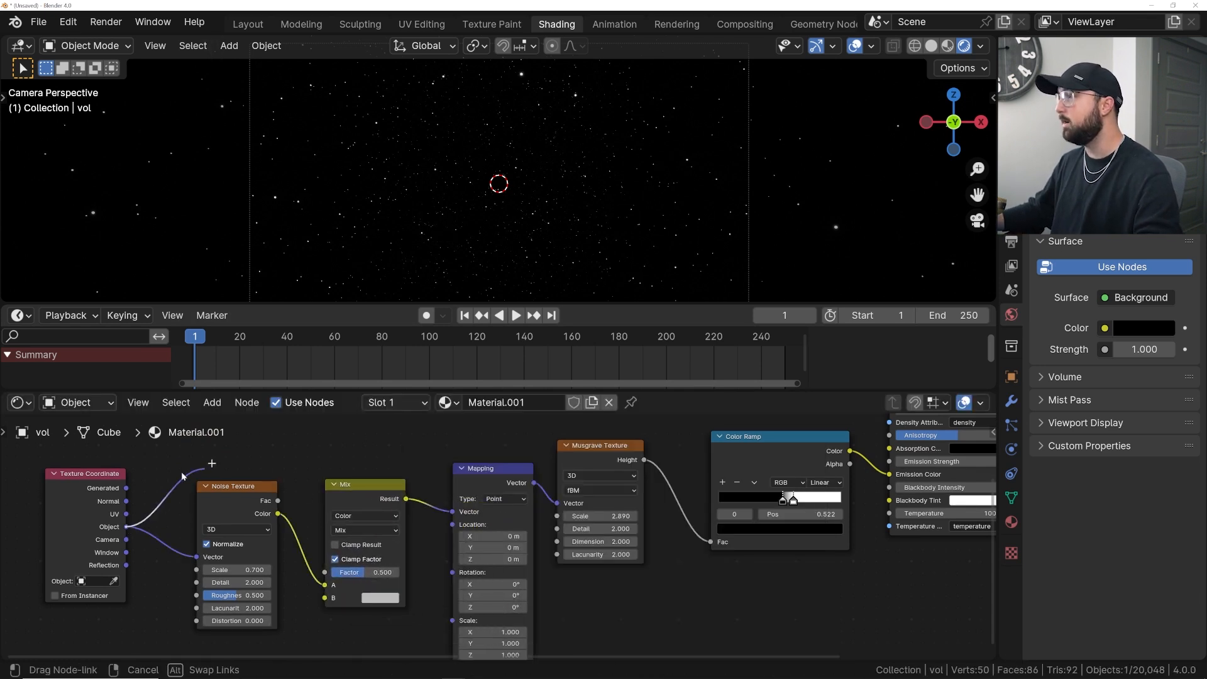
pyautogui.moveTo(297, 594); pyautogui.dragTo(324, 598)
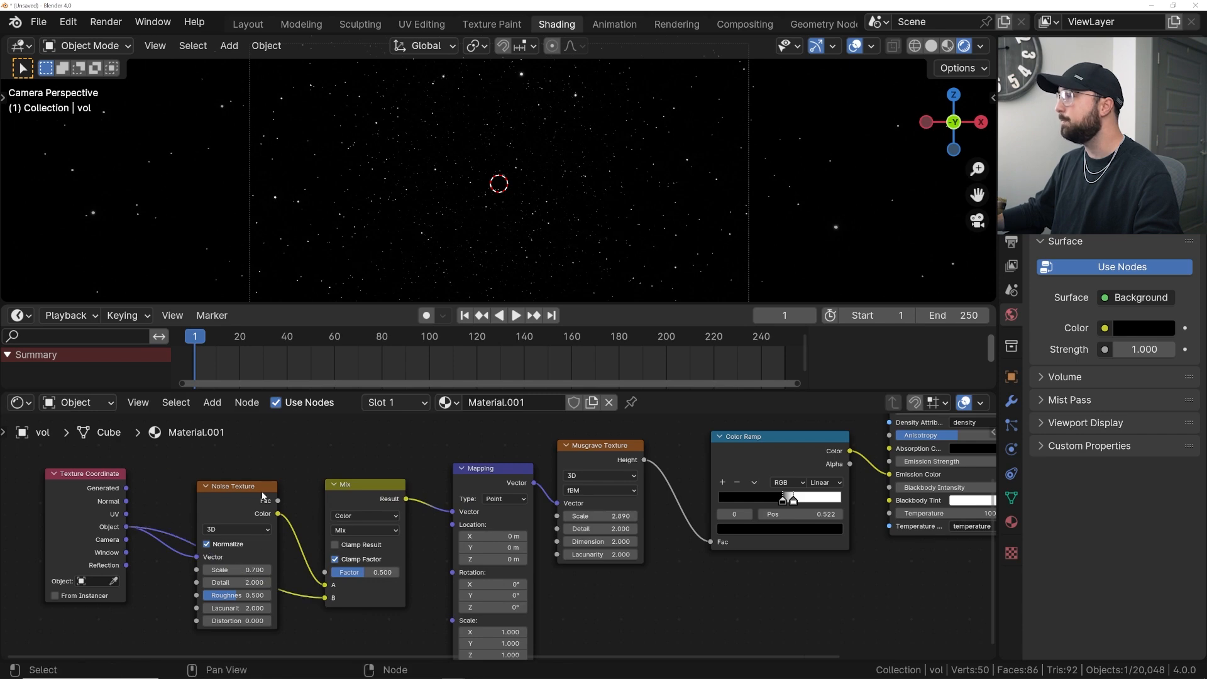
pyautogui.press('Home')
pyautogui.moveTo(271, 537); pyautogui.dragTo(289, 466)
pyautogui.moveTo(411, 594); pyautogui.dragTo(318, 555, button='middle')
pyautogui.scroll(2, 317, 555)
# - Set the Mix node's factor to about 0.531 while rearranging the Noise Texture node
pyautogui.moveTo(260, 561); pyautogui.dragTo(291, 562)
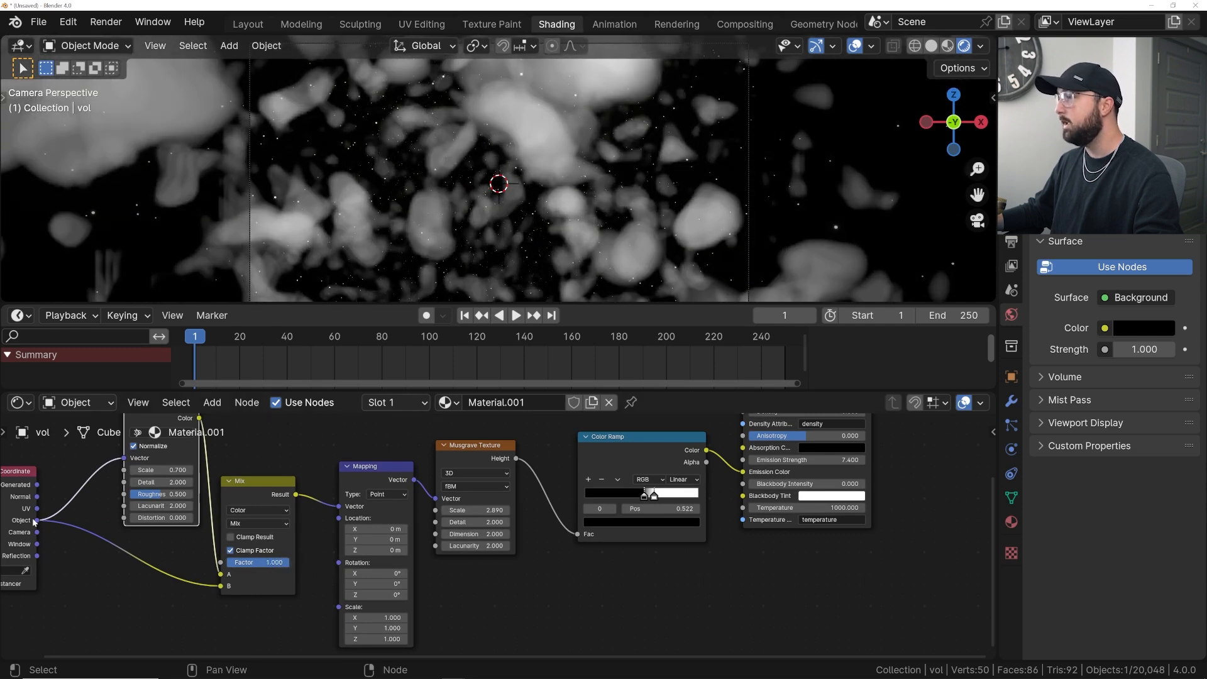
pyautogui.moveTo(22, 523); pyautogui.dragTo(57, 504, button='middle')
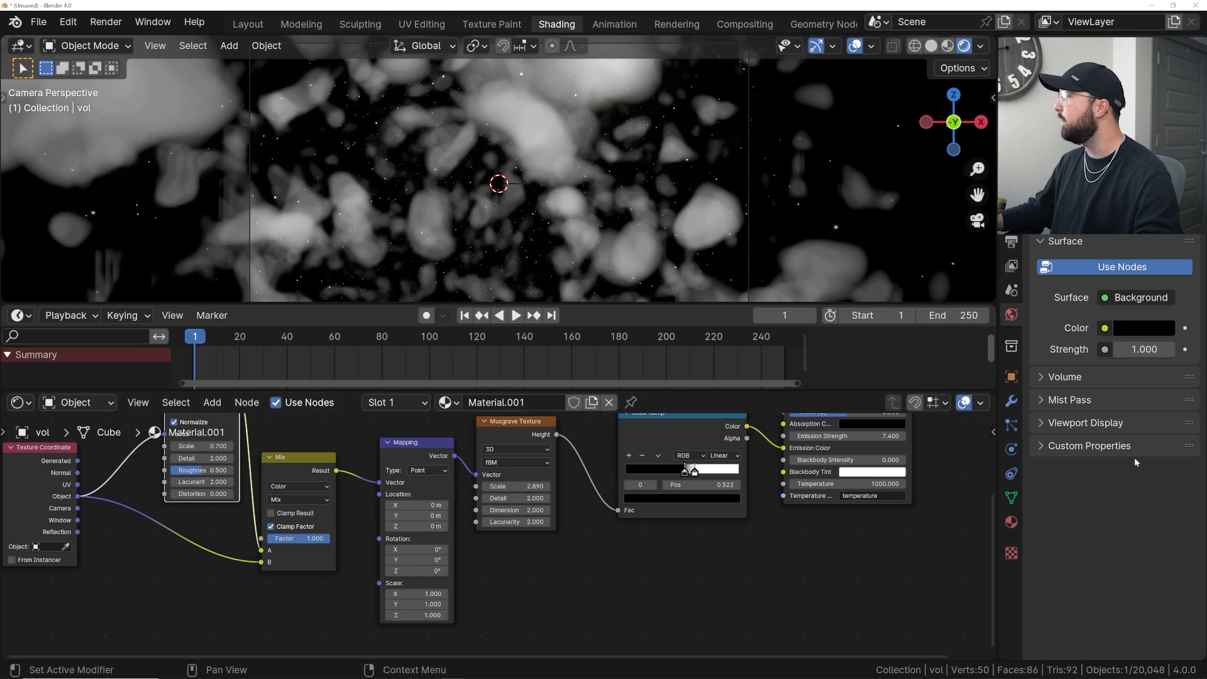
pyautogui.moveTo(313, 542); pyautogui.dragTo(249, 541)
pyautogui.moveTo(219, 486); pyautogui.dragTo(246, 553, button='middle')
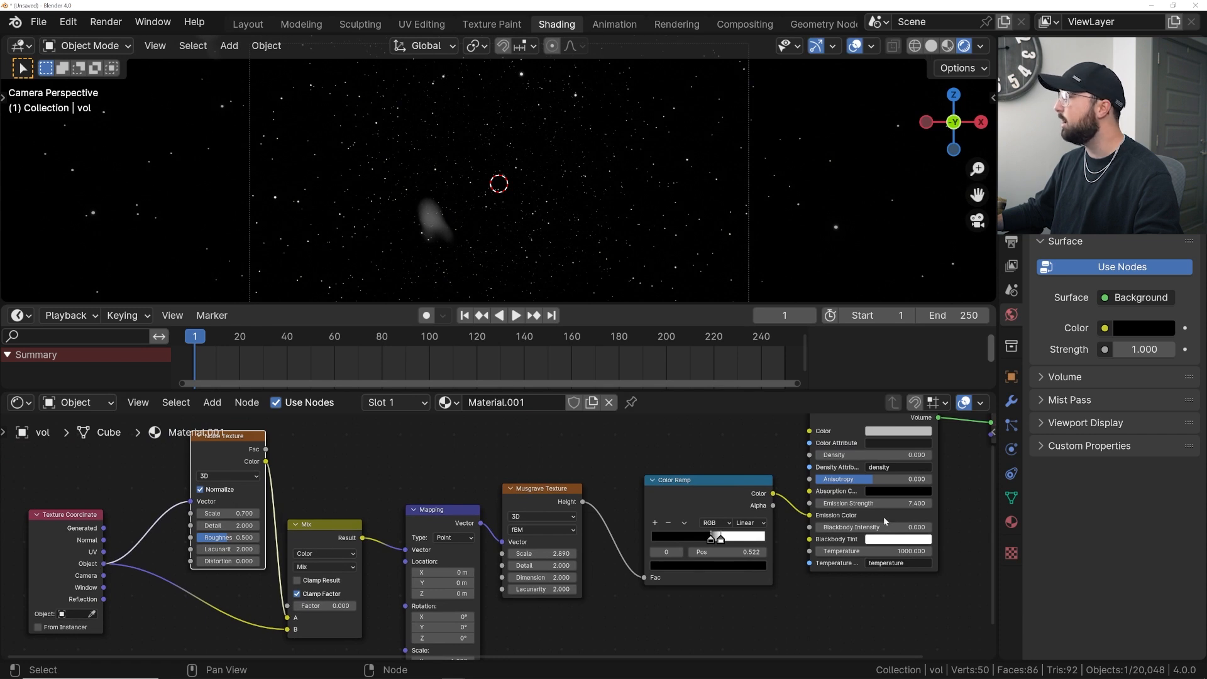
pyautogui.moveTo(338, 584); pyautogui.dragTo(337, 535, button='middle')
pyautogui.moveTo(302, 557)
pyautogui.mouseDown()
pyautogui.moveTo(368, 558)
pyautogui.moveTo(295, 559)
pyautogui.mouseUp()
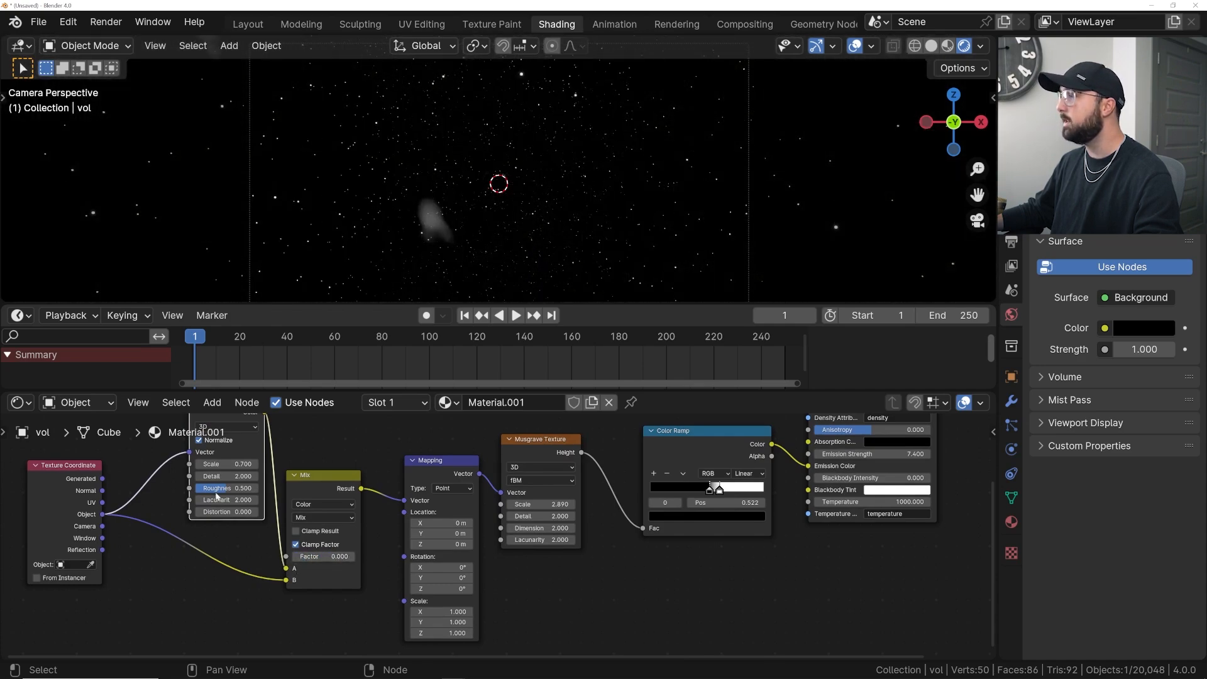
pyautogui.moveTo(216, 497); pyautogui.dragTo(214, 525, button='middle')
pyautogui.moveTo(216, 441); pyautogui.dragTo(188, 517)
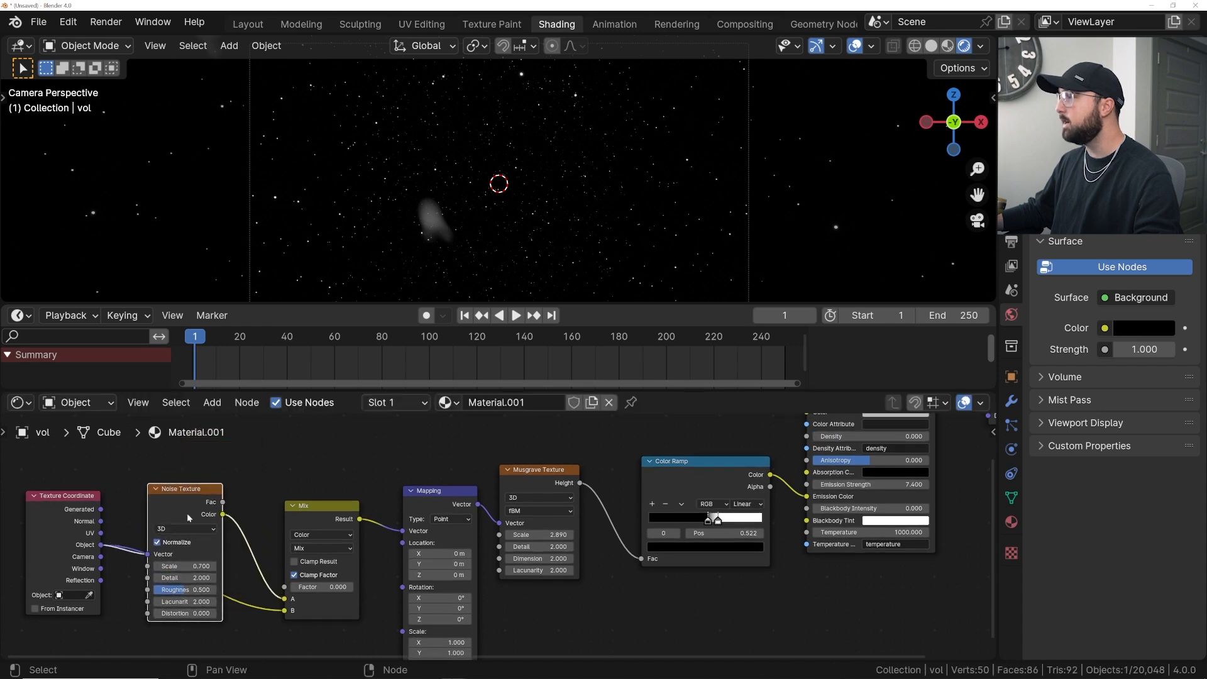
pyautogui.moveTo(309, 587); pyautogui.dragTo(372, 587)
pyautogui.moveTo(171, 510); pyautogui.dragTo(184, 498)
pyautogui.moveTo(326, 588); pyautogui.dragTo(297, 589)
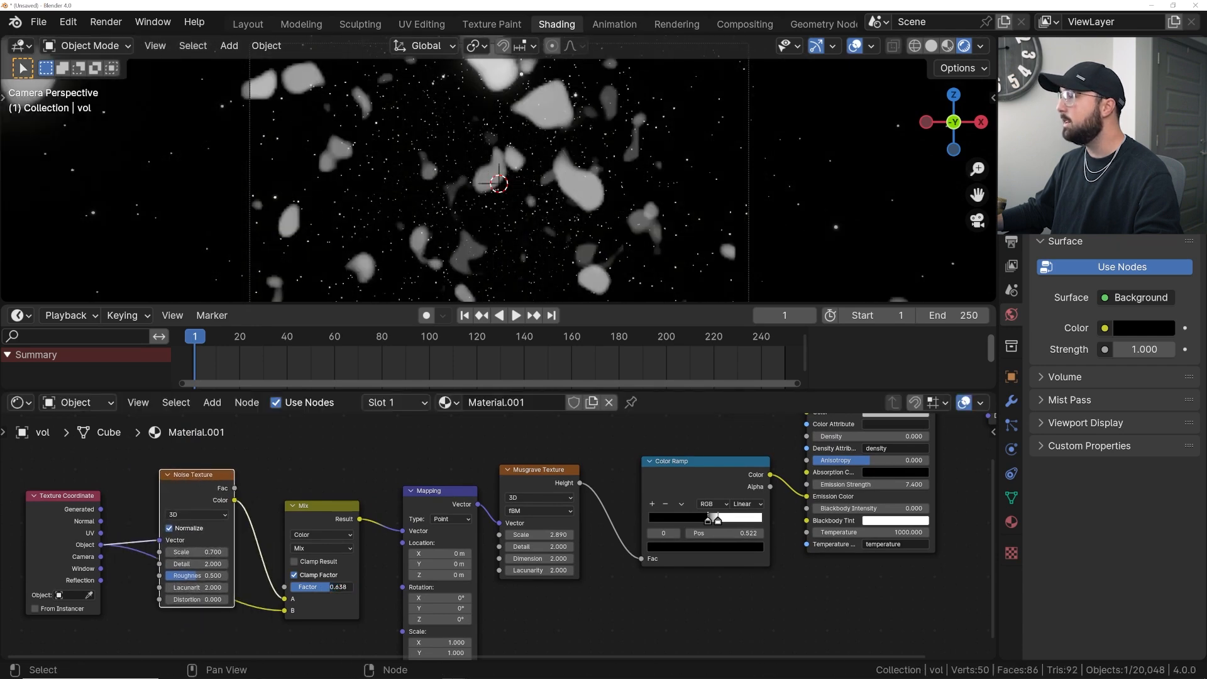
pyautogui.moveTo(190, 490); pyautogui.dragTo(186, 496)
pyautogui.scroll(2, 195, 541)
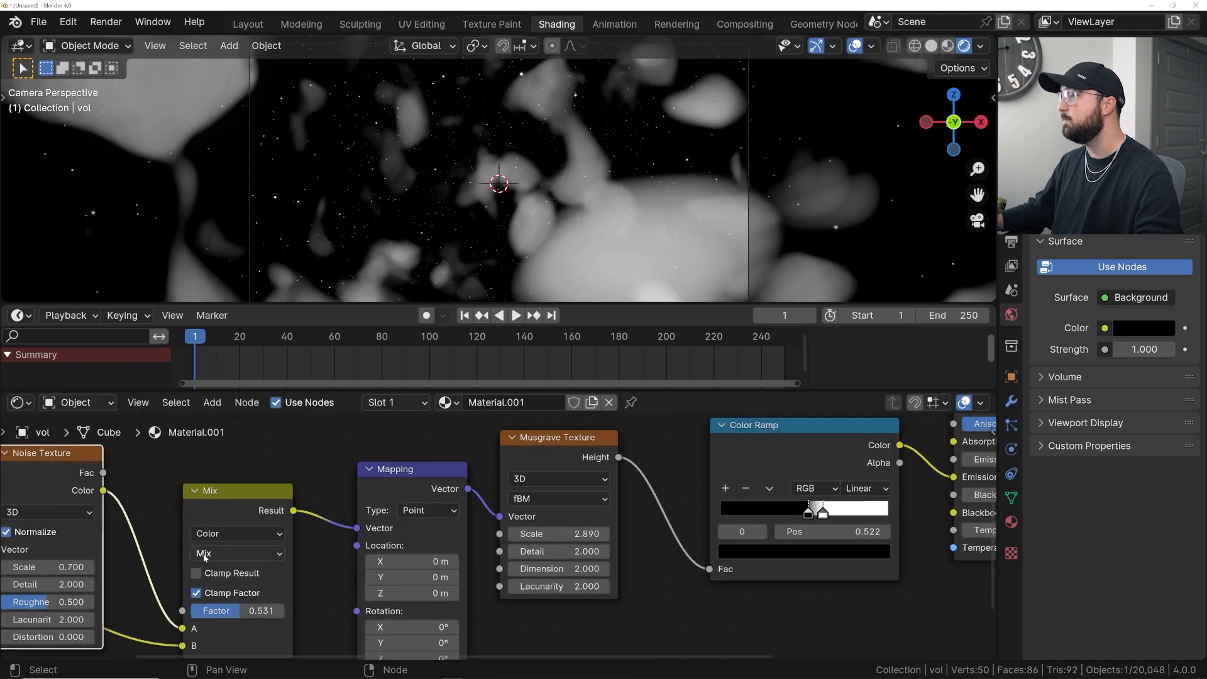
# - Set the Noise Texture detail to 15
pyautogui.doubleClick(180, 511)
pyautogui.write('12')
pyautogui.press('Return')
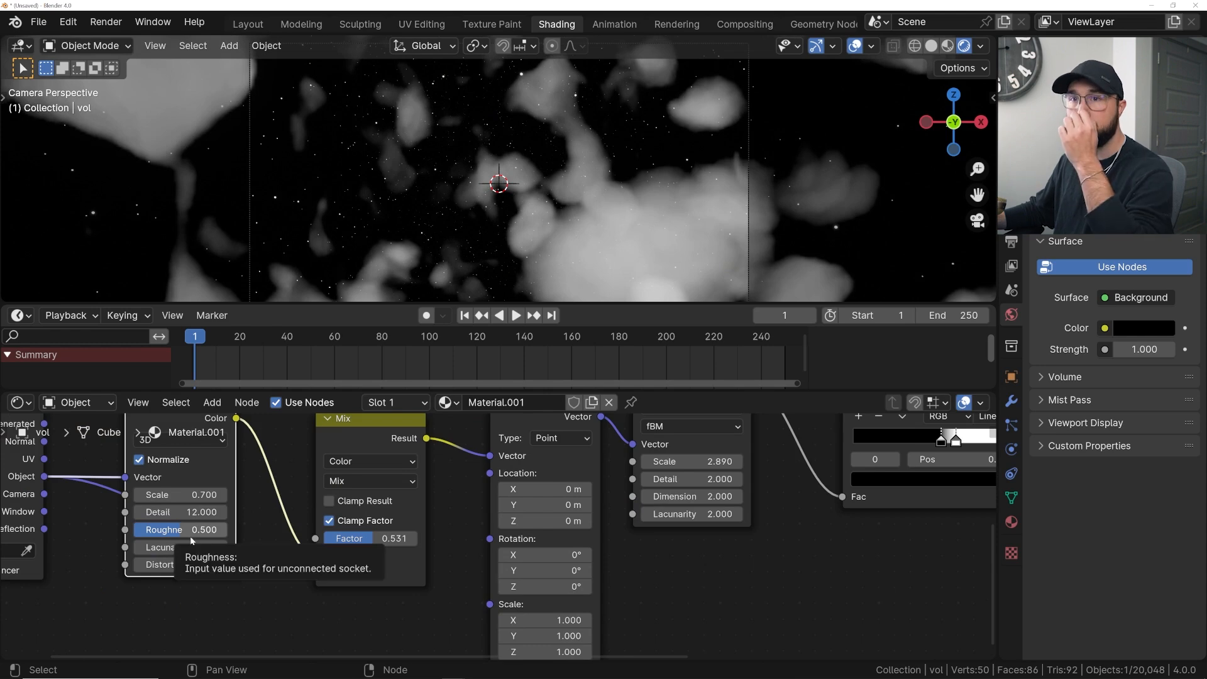
pyautogui.moveTo(193, 512); pyautogui.dragTo(245, 512)
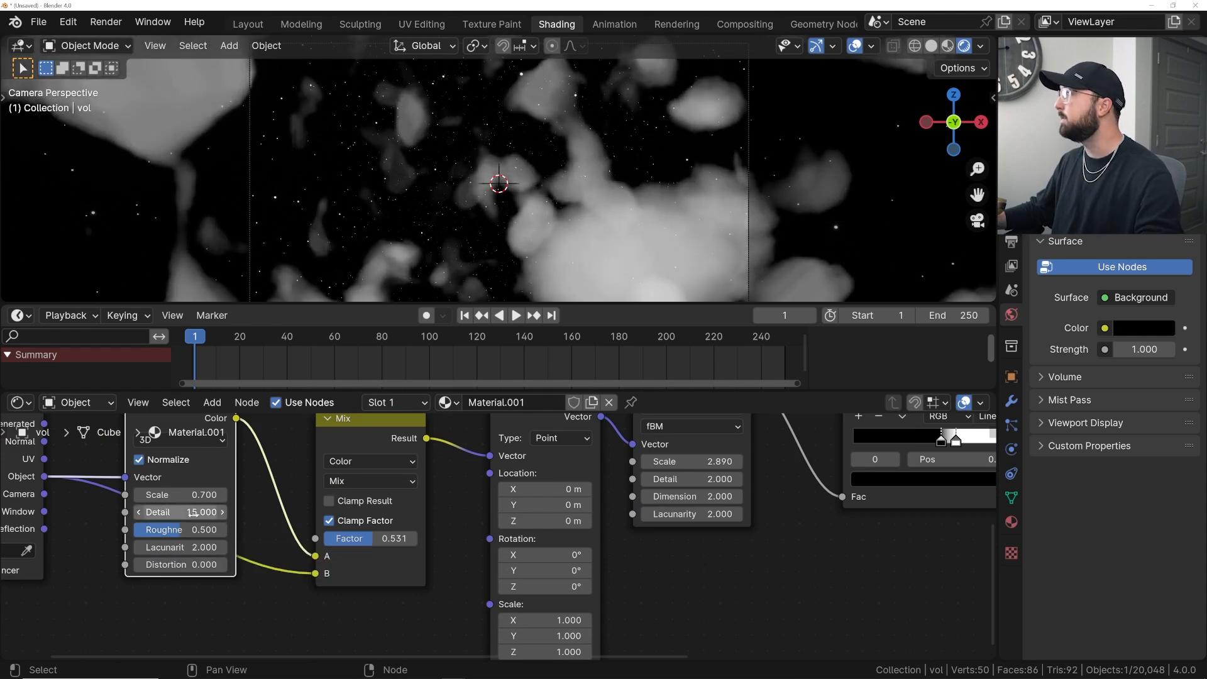
# - Set the Mix factor to about 0.322 and preview the animation from the first frame
pyautogui.moveTo(374, 538)
pyautogui.mouseDown()
pyautogui.moveTo(357, 538)
pyautogui.moveTo(418, 541)
pyautogui.moveTo(334, 538)
pyautogui.moveTo(366, 538)
pyautogui.moveTo(355, 538)
pyautogui.mouseUp()
pyautogui.press('space')
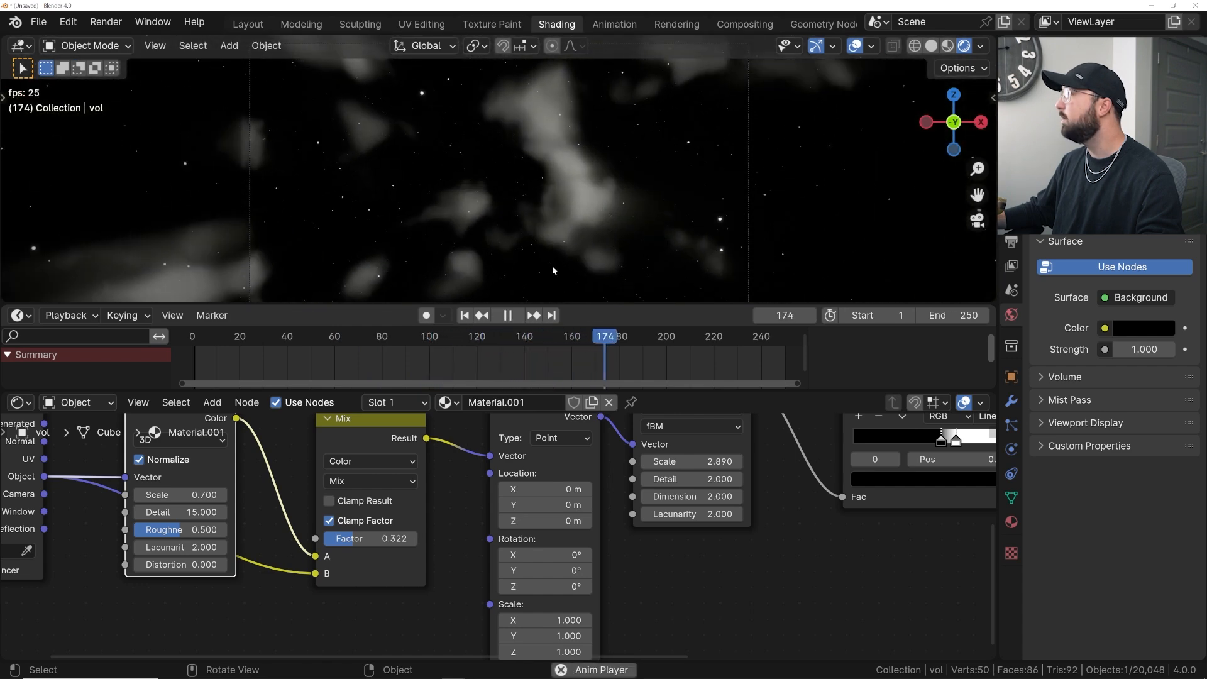
pyautogui.press('space')
pyautogui.click(464, 315)
pyautogui.press('space')
pyautogui.press('space')
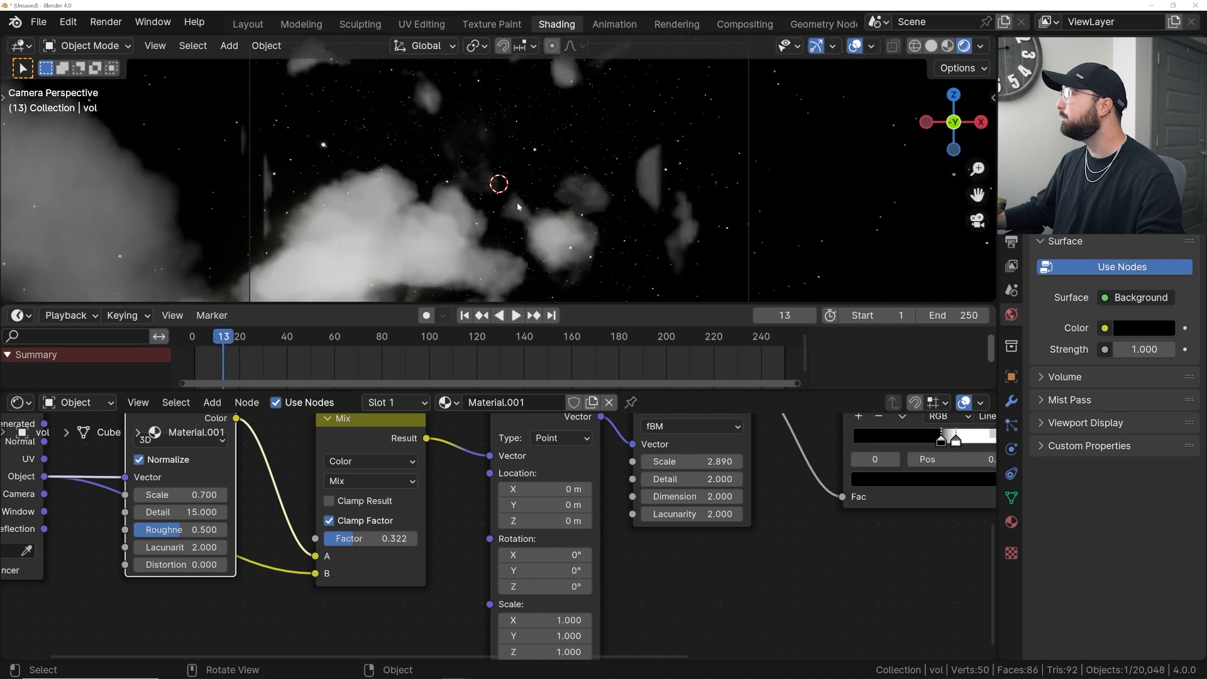
# - Color the Color Ramp's white stop light green
pyautogui.moveTo(988, 450); pyautogui.dragTo(495, 466, button='middle')
pyautogui.click(462, 457)
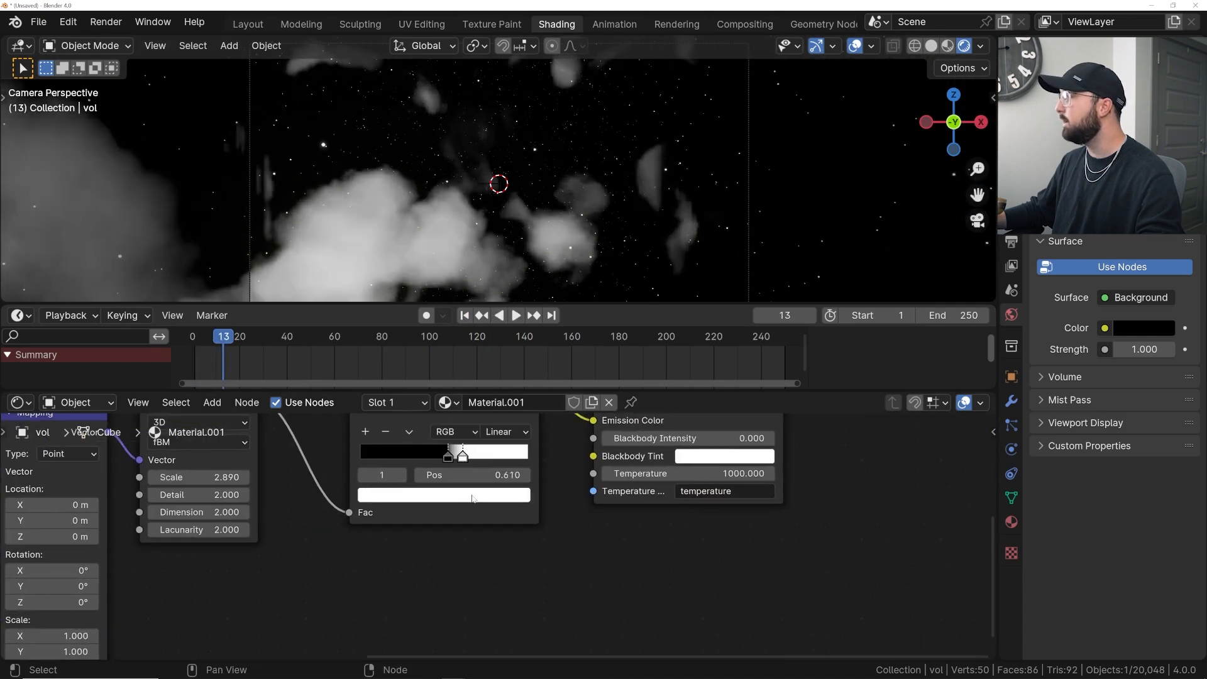
pyautogui.click(443, 494)
pyautogui.moveTo(408, 311); pyautogui.dragTo(410, 298)
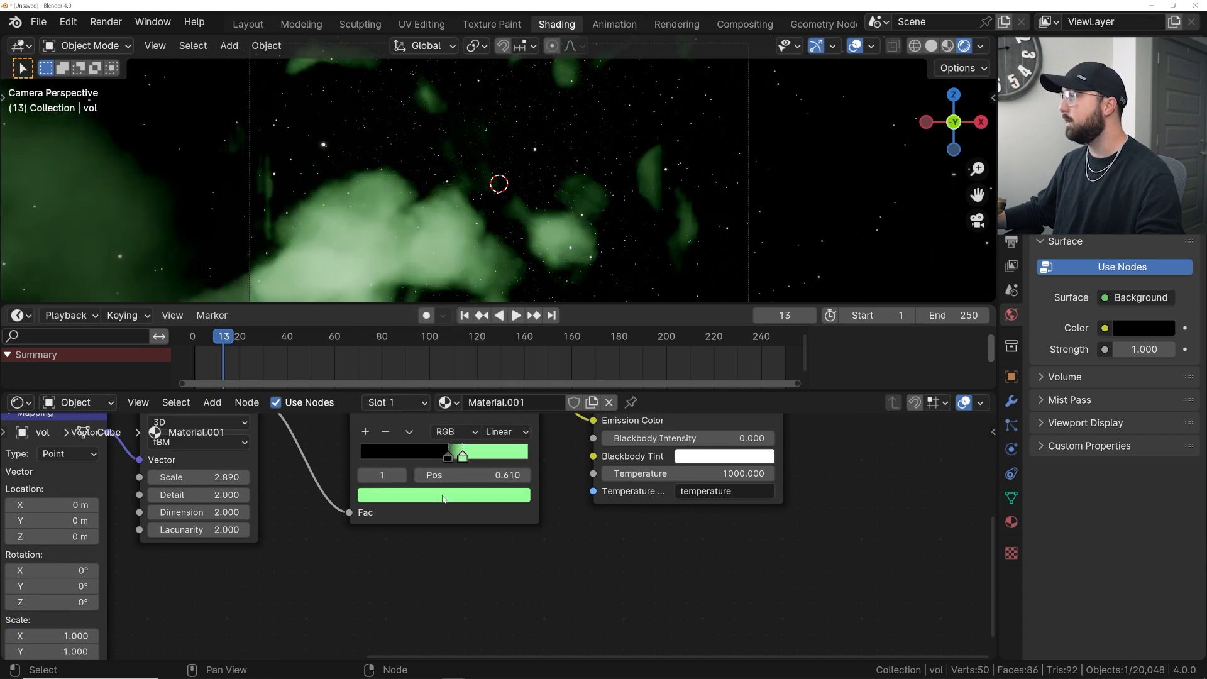
# - Paste the green onto the Color Ramp's dark stop and lower its value to 0.003
pyautogui.click(448, 455)
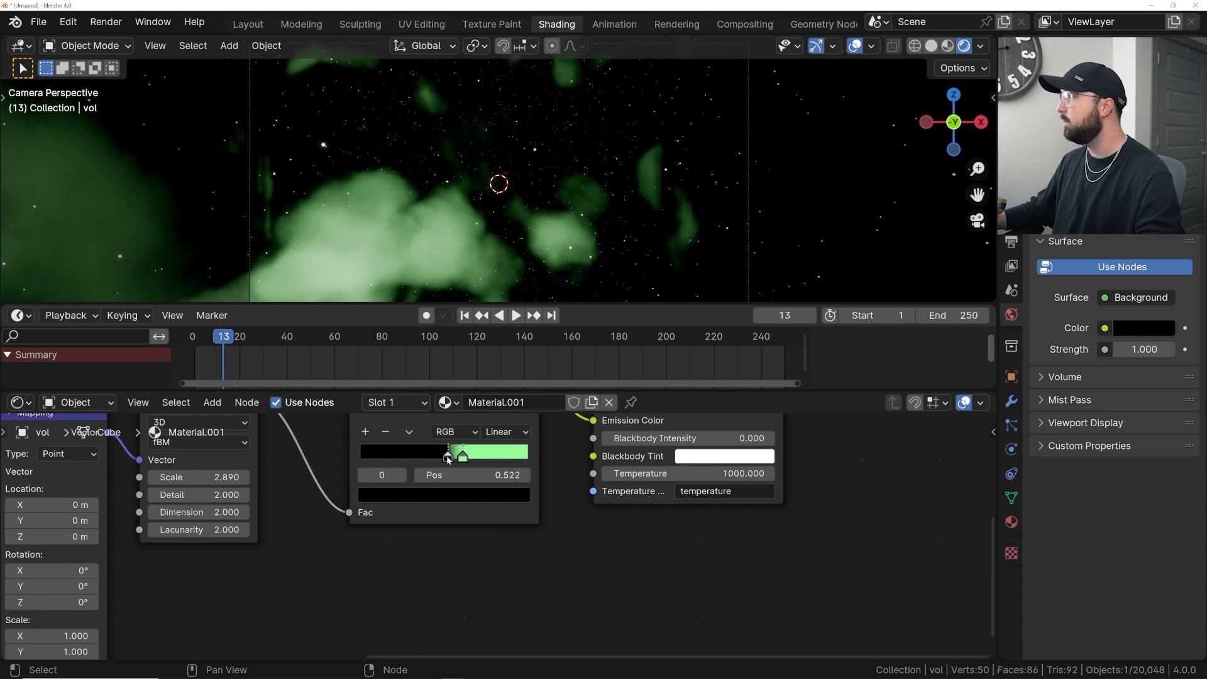
pyautogui.hotkey('ctrl', 'v')
pyautogui.click(442, 494)
pyautogui.moveTo(511, 356); pyautogui.dragTo(516, 380)
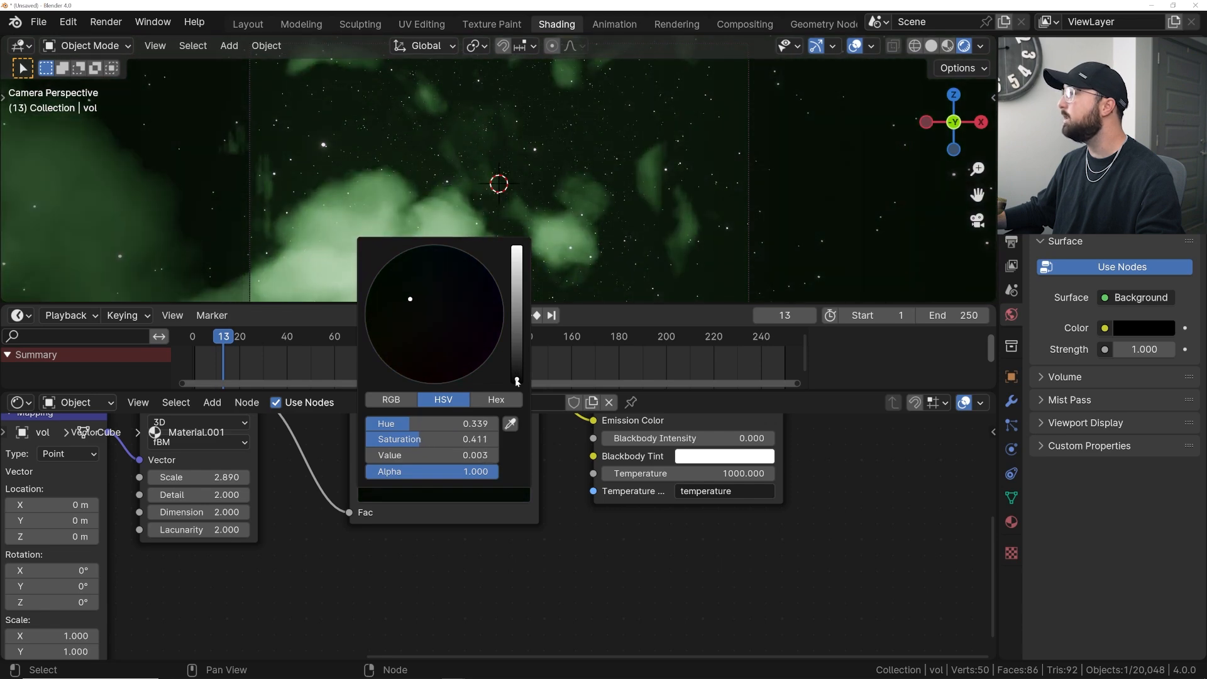
# - Move the green stop toward the ramp's end and raise the Emission Strength to 27.2
pyautogui.moveTo(464, 457); pyautogui.dragTo(509, 457)
pyautogui.moveTo(679, 482); pyautogui.dragTo(604, 527, button='middle')
pyautogui.moveTo(638, 448); pyautogui.dragTo(763, 448)
# - Darken the dark stop's color further, with saturation 1 and value about 0.001
pyautogui.click(372, 501)
pyautogui.click(376, 537)
pyautogui.moveTo(441, 424); pyautogui.dragTo(442, 426)
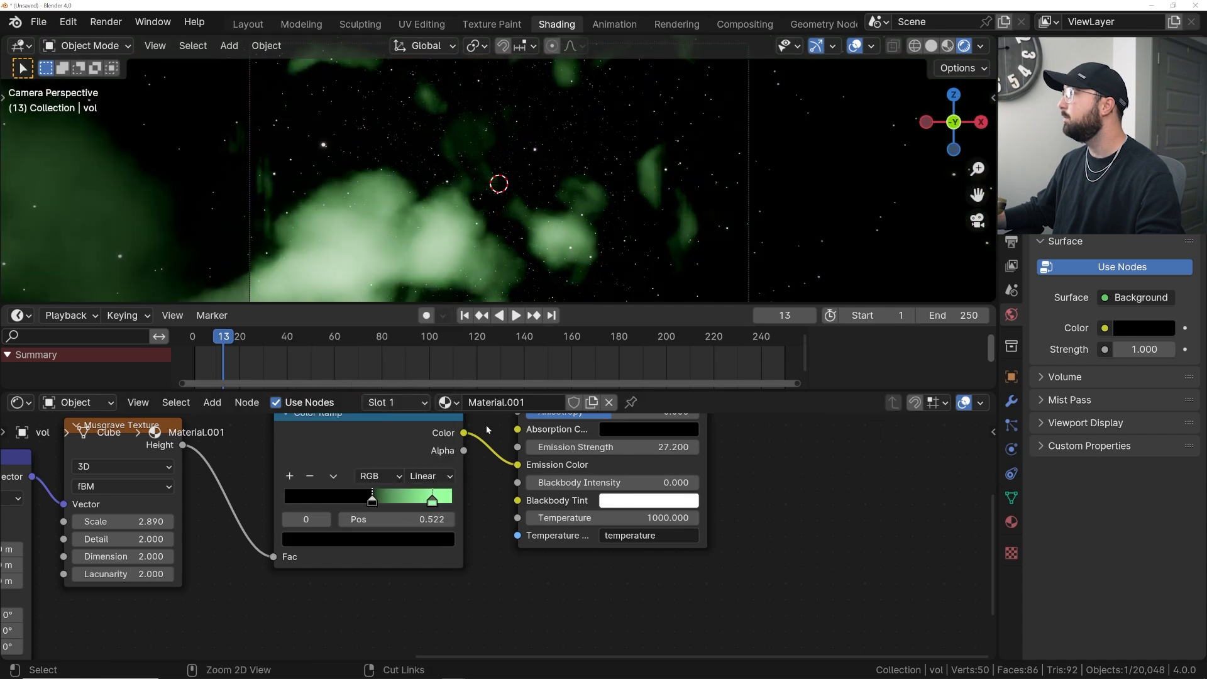
pyautogui.click(368, 539)
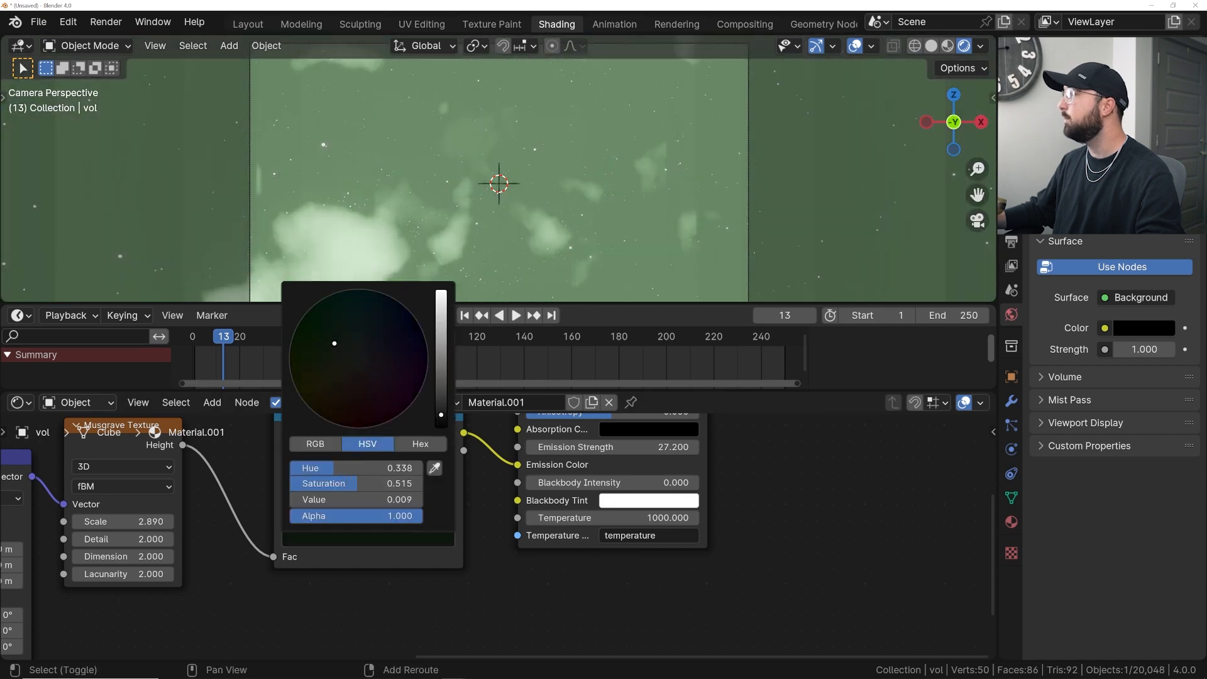
pyautogui.moveTo(441, 415); pyautogui.dragTo(442, 427)
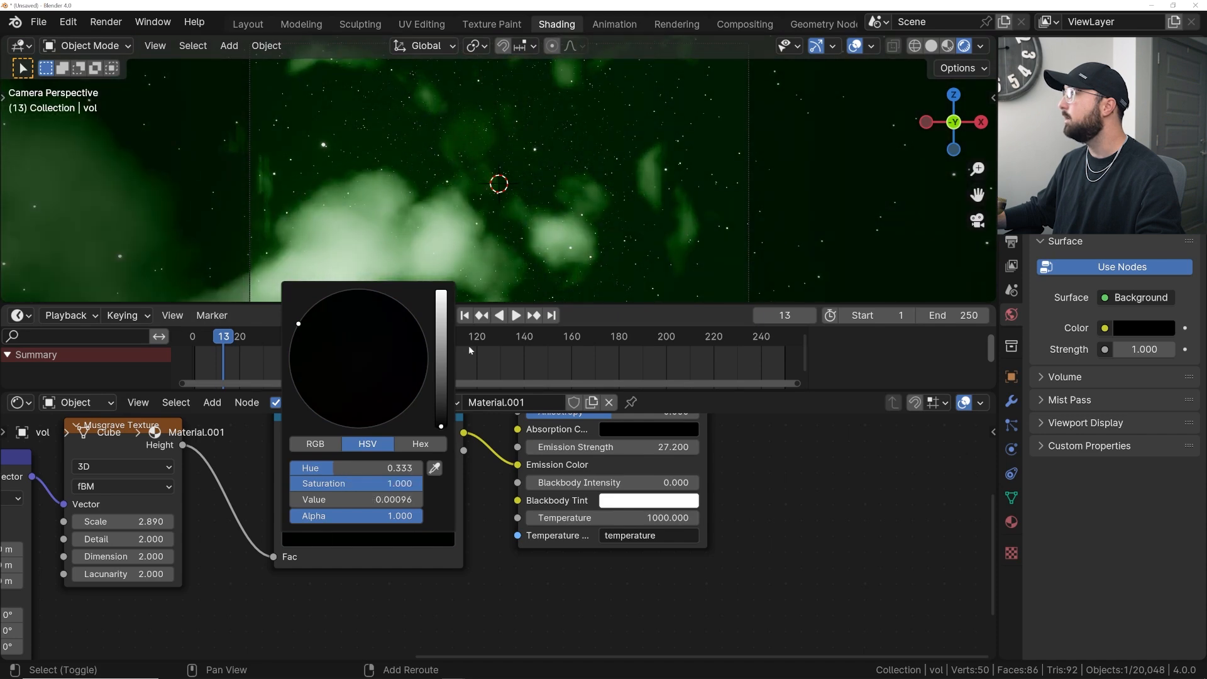
# - Move the dark stop to 0.475 while previewing the animation
pyautogui.press('space')
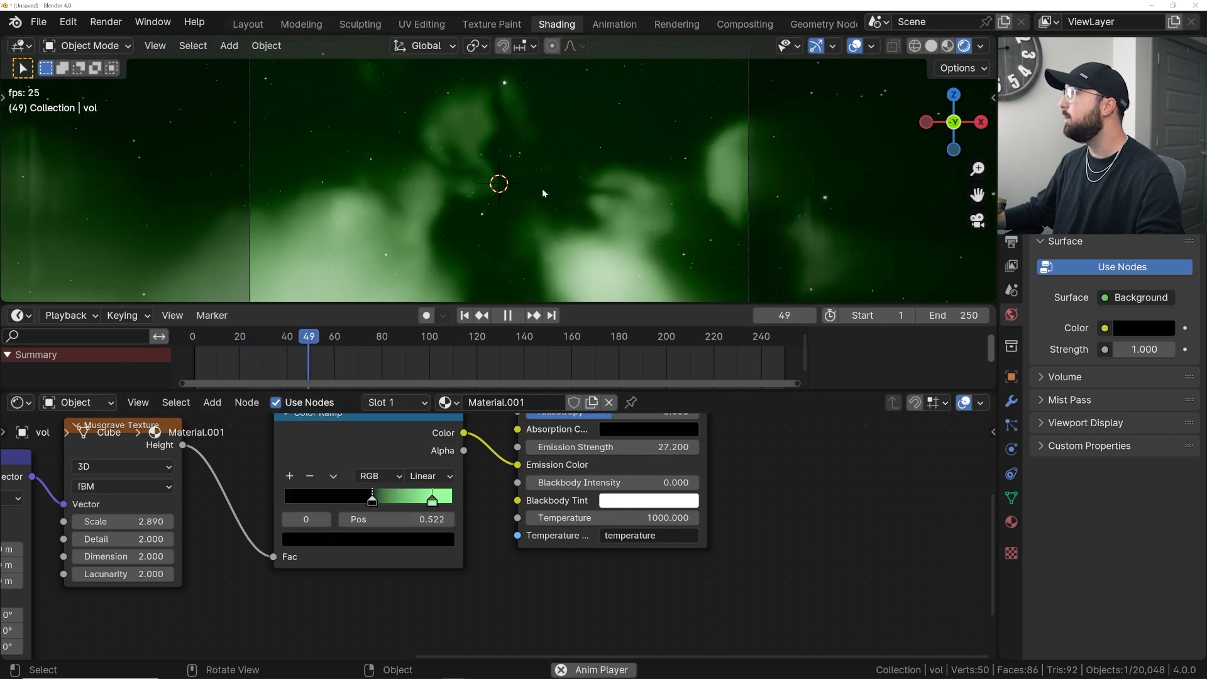
pyautogui.press('space')
pyautogui.press('space')
pyautogui.press('space')
pyautogui.moveTo(372, 500); pyautogui.dragTo(364, 501)
pyautogui.press('space')
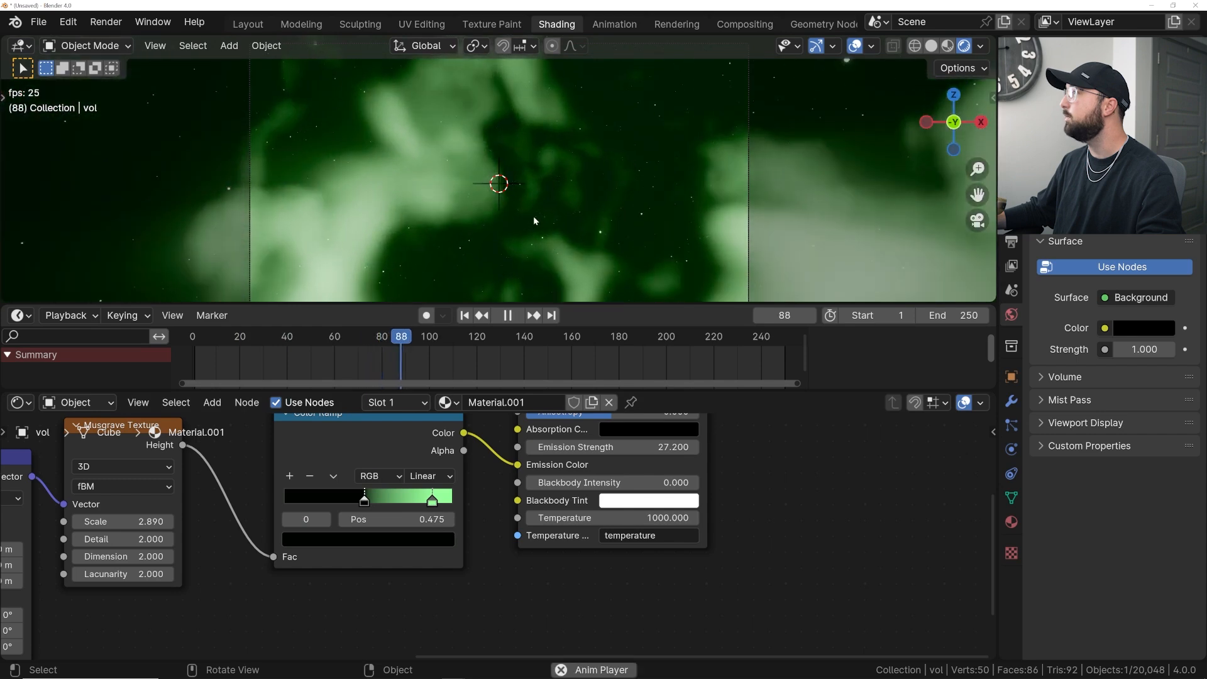
pyautogui.press('space')
# - Move the Texture Coordinate, Noise Texture, Mix and Mapping nodes left to make room
pyautogui.scroll(-2, 309, 499)
pyautogui.scroll(-1, 310, 499)
pyautogui.moveTo(309, 499); pyautogui.dragTo(492, 480, button='middle')
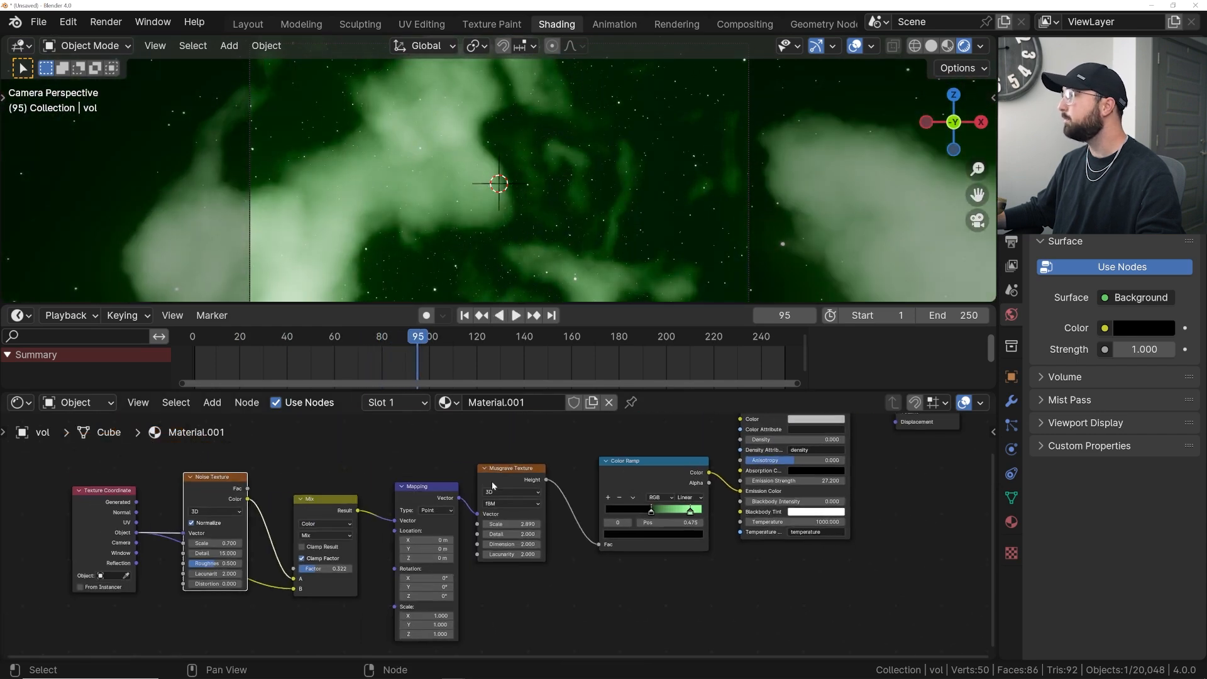
pyautogui.moveTo(427, 490); pyautogui.dragTo(418, 493)
pyautogui.moveTo(419, 458); pyautogui.dragTo(66, 549)
pyautogui.press('g')
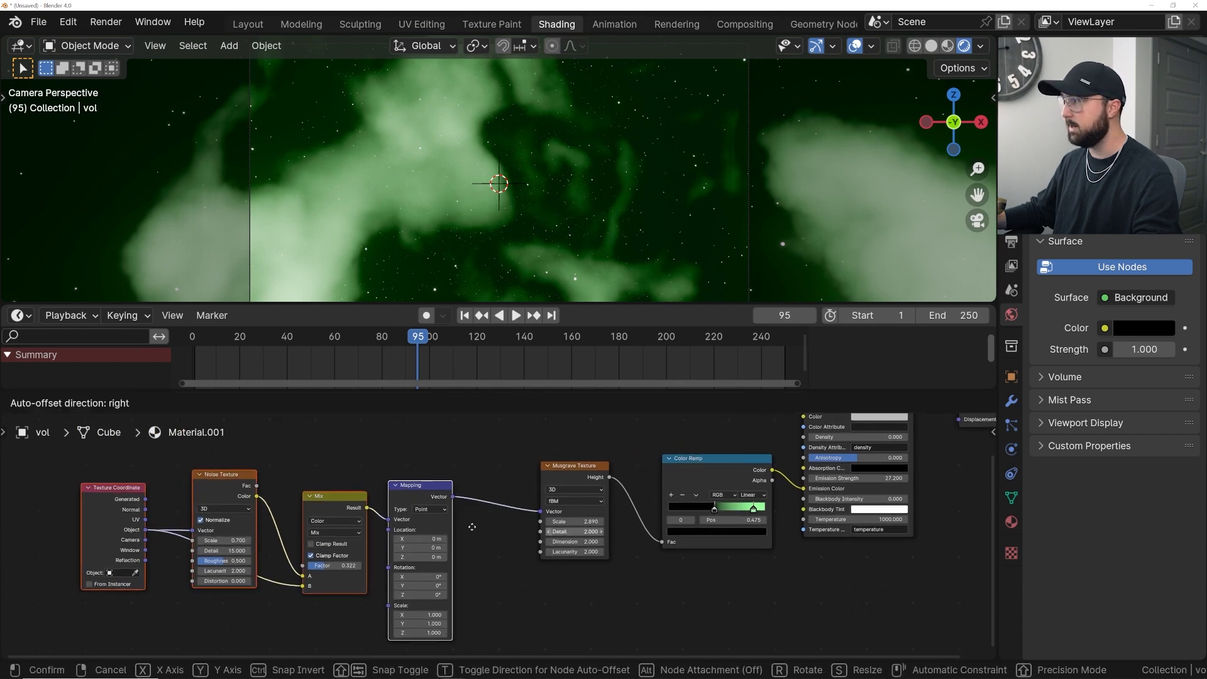
pyautogui.click(326, 523)
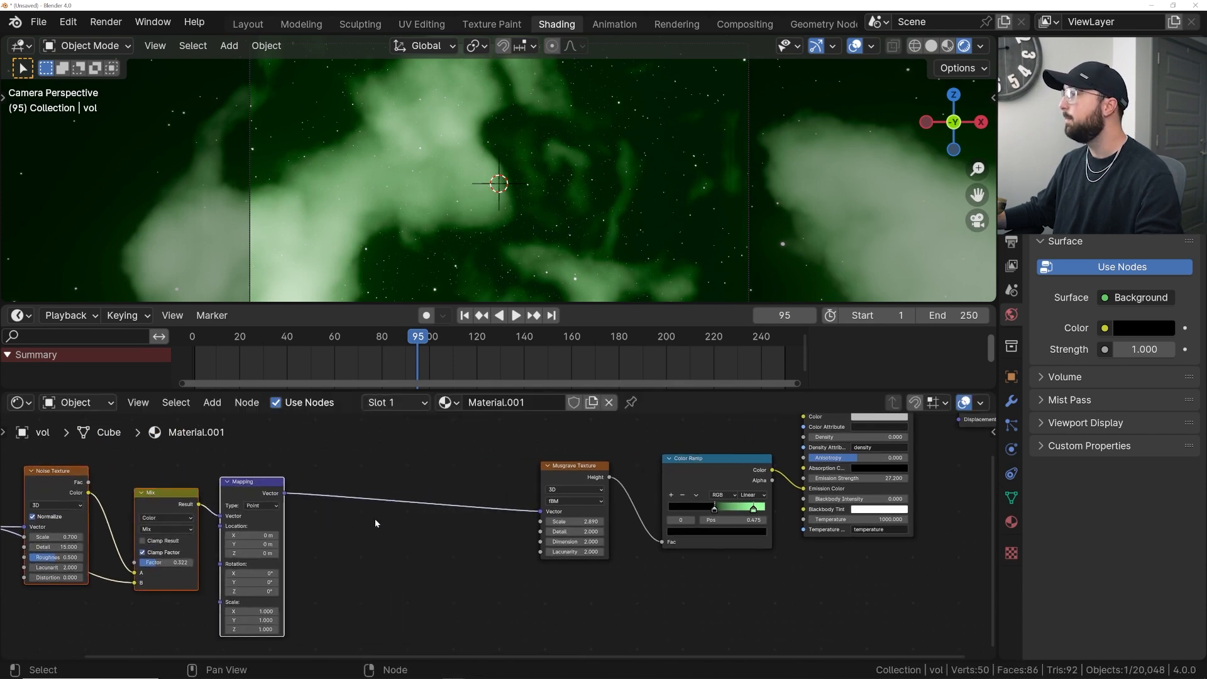
# - Insert a second Noise Texture node between the Mapping and Musgrave Texture nodes
pyautogui.scroll(2, 390, 503)
pyautogui.scroll(-1, 503, 506)
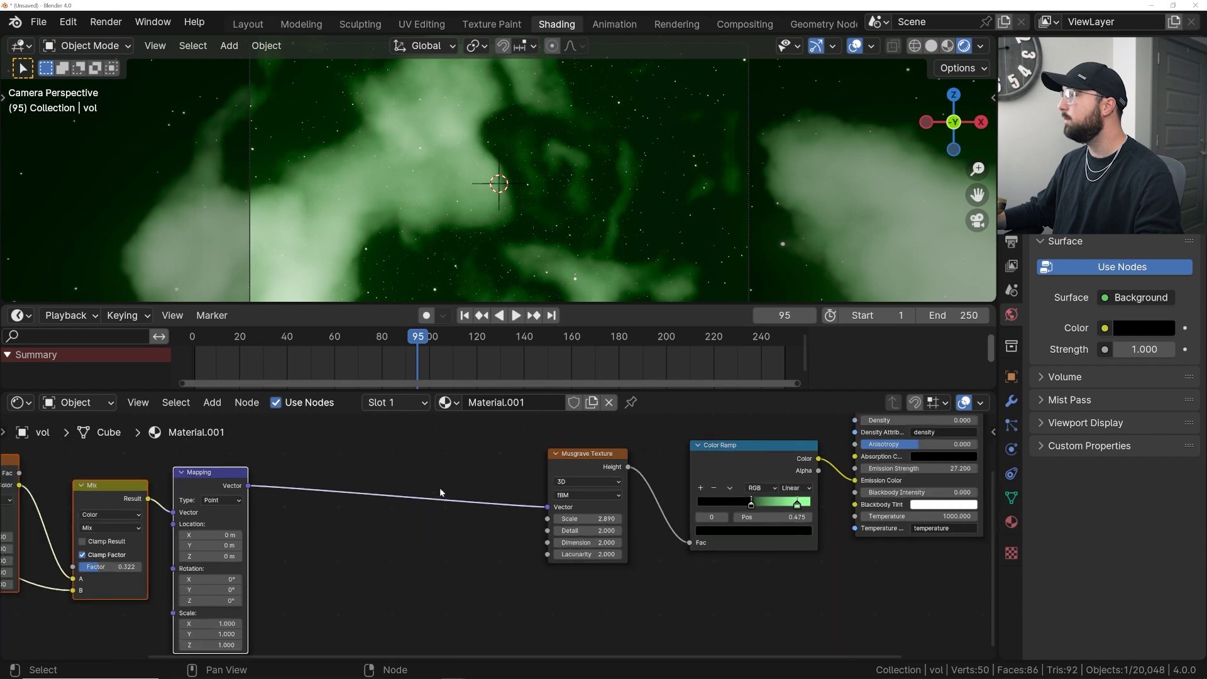
pyautogui.hotkey('shift', 'a')
pyautogui.write('noi')
pyautogui.press('Return')
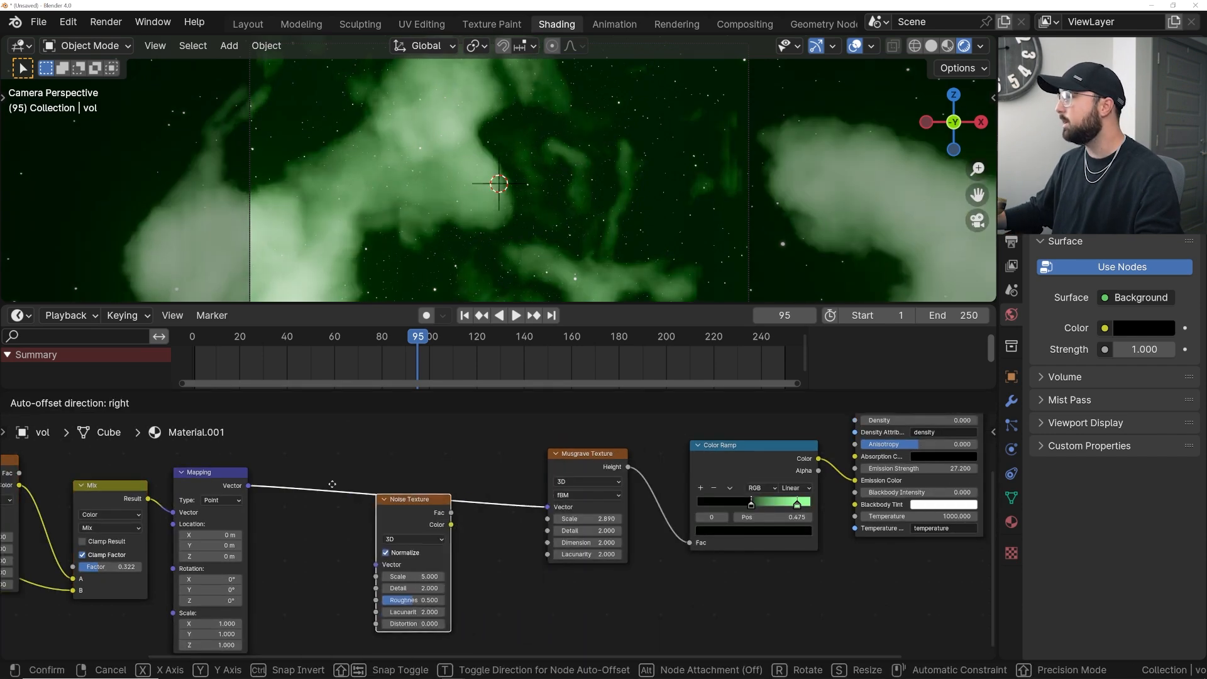
pyautogui.click(328, 469)
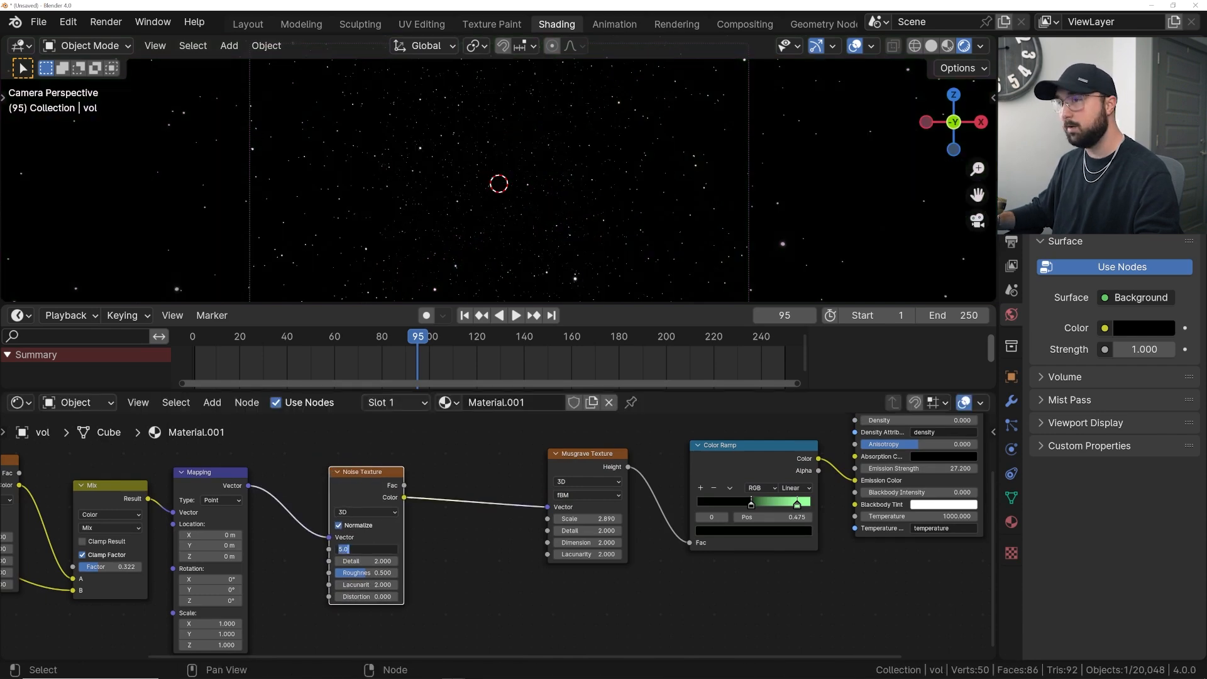
# - Set the new Noise Texture's scale to 4.6
pyautogui.press('Return')
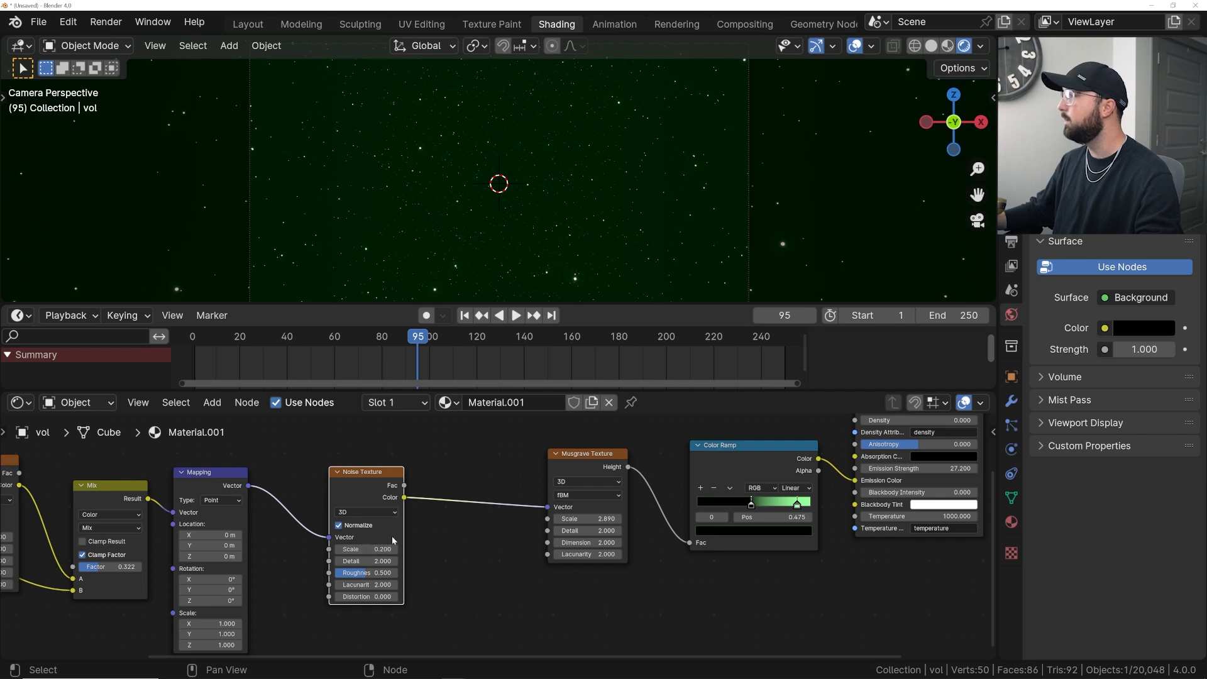
pyautogui.moveTo(366, 548)
pyautogui.mouseDown()
pyautogui.moveTo(393, 549)
pyautogui.moveTo(359, 549)
pyautogui.mouseUp()
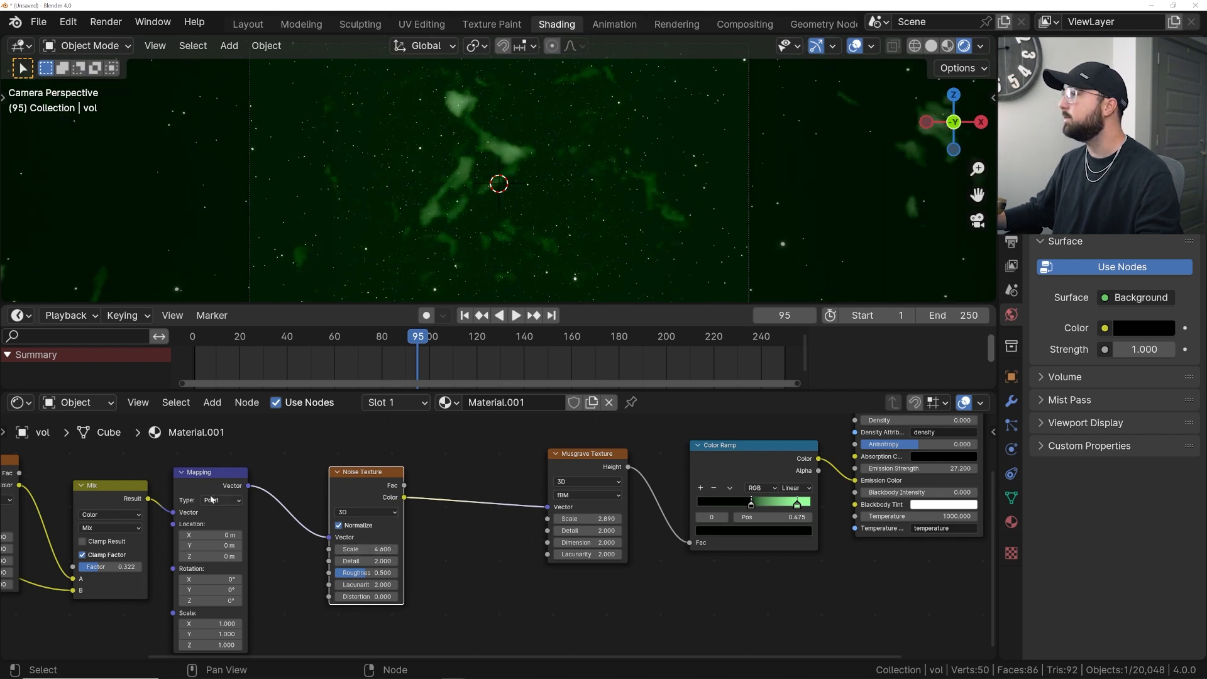
# - Insert a Mix Color node between the new Noise Texture and the Musgrave Texture, linking the Mapping vector into its B input
pyautogui.hotkey('shift', 's')
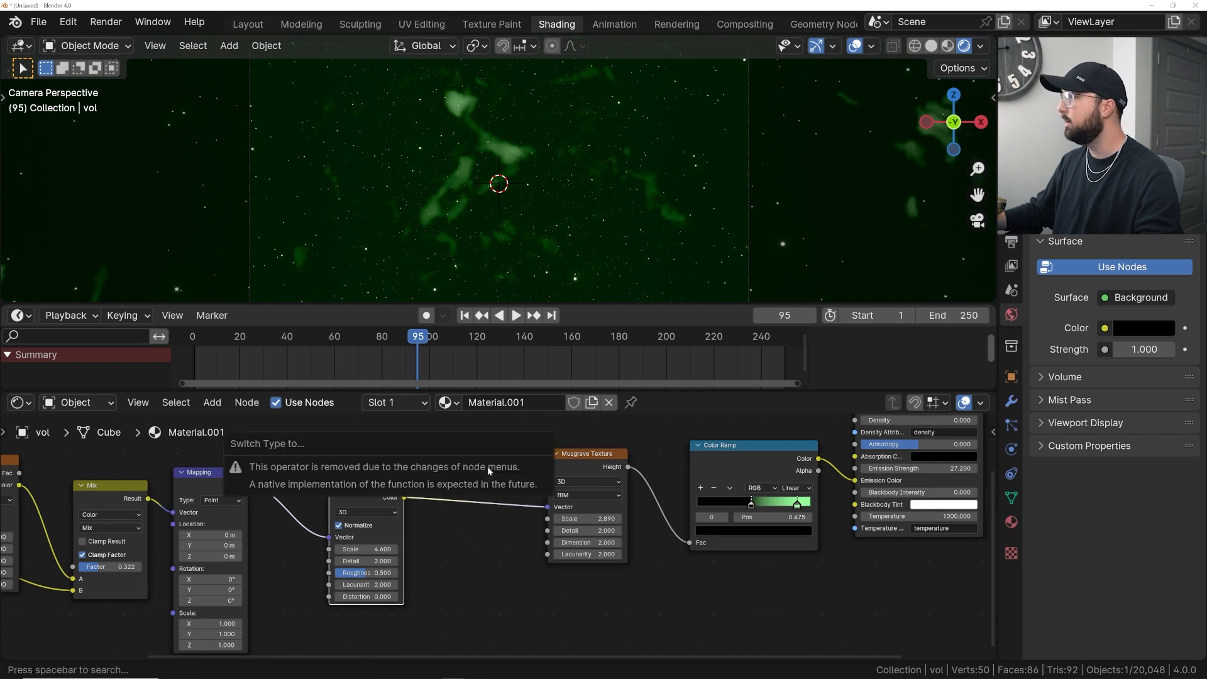
pyautogui.click(444, 594)
pyautogui.hotkey('shift', 'a')
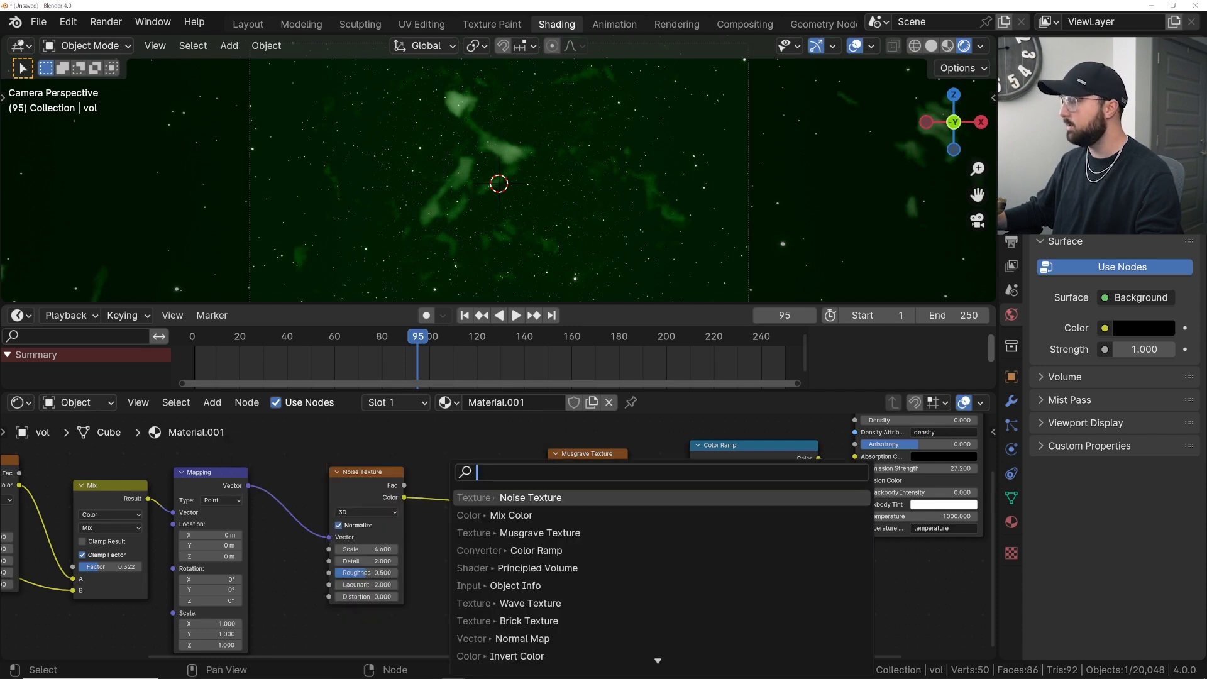
pyautogui.write('mix')
pyautogui.press('Down')
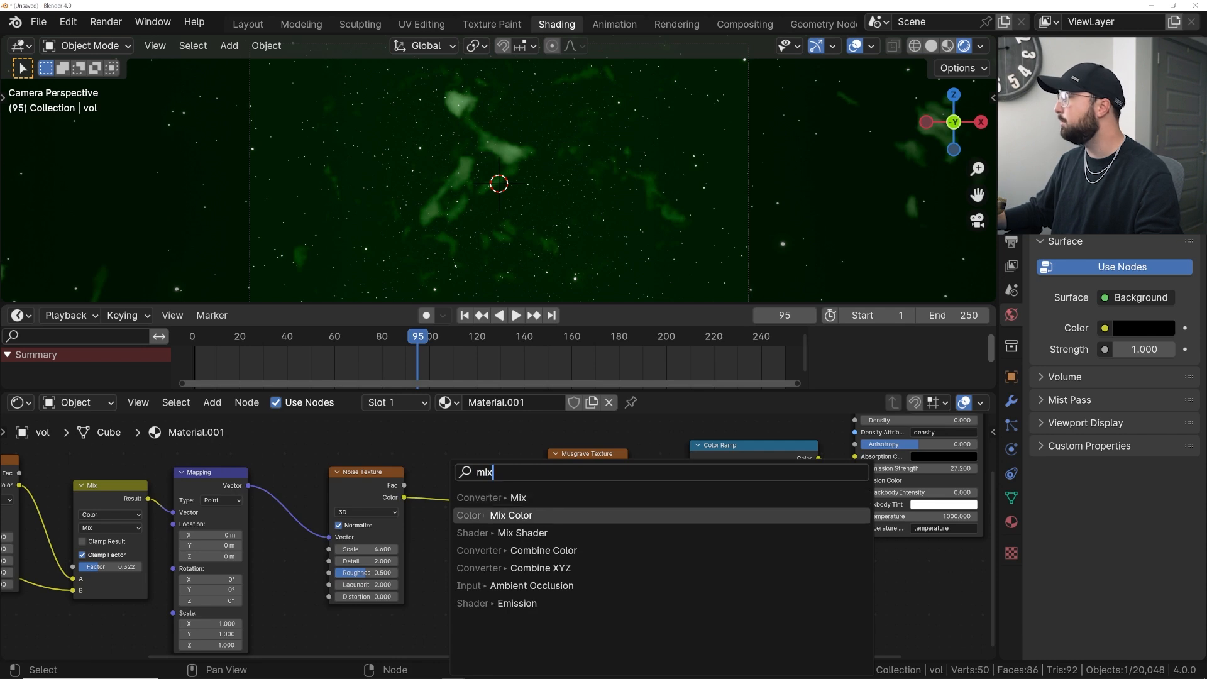
pyautogui.press('Return')
pyautogui.click(454, 467)
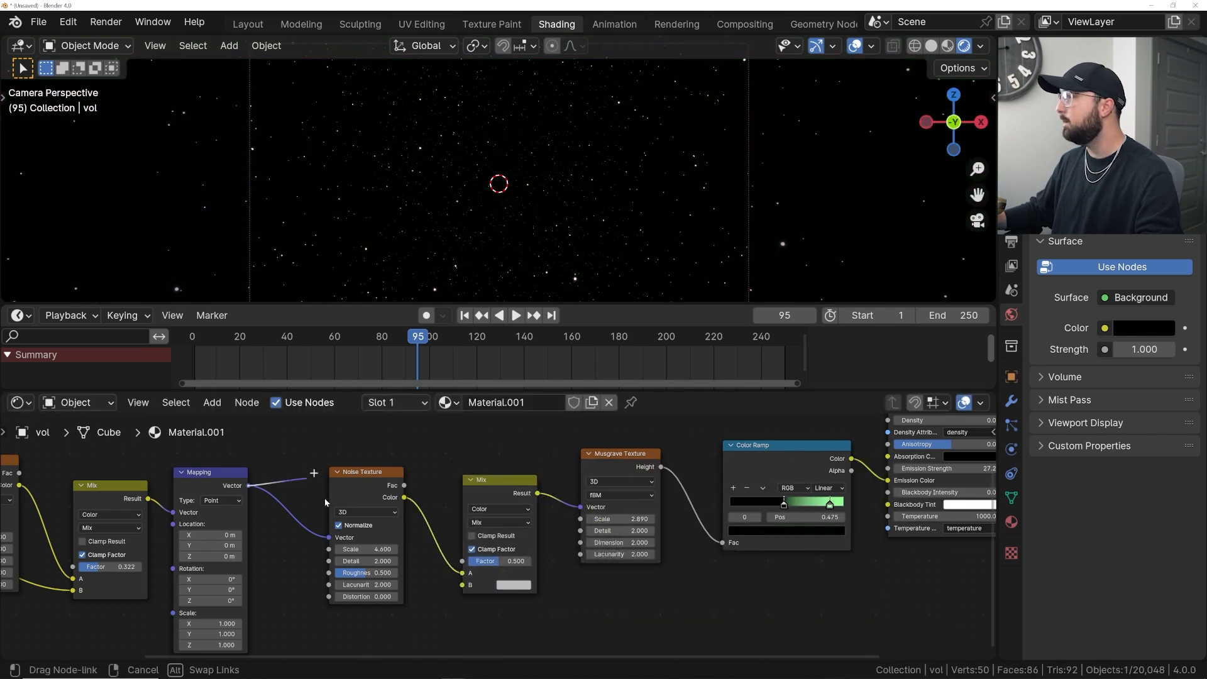
pyautogui.moveTo(461, 590); pyautogui.dragTo(462, 585)
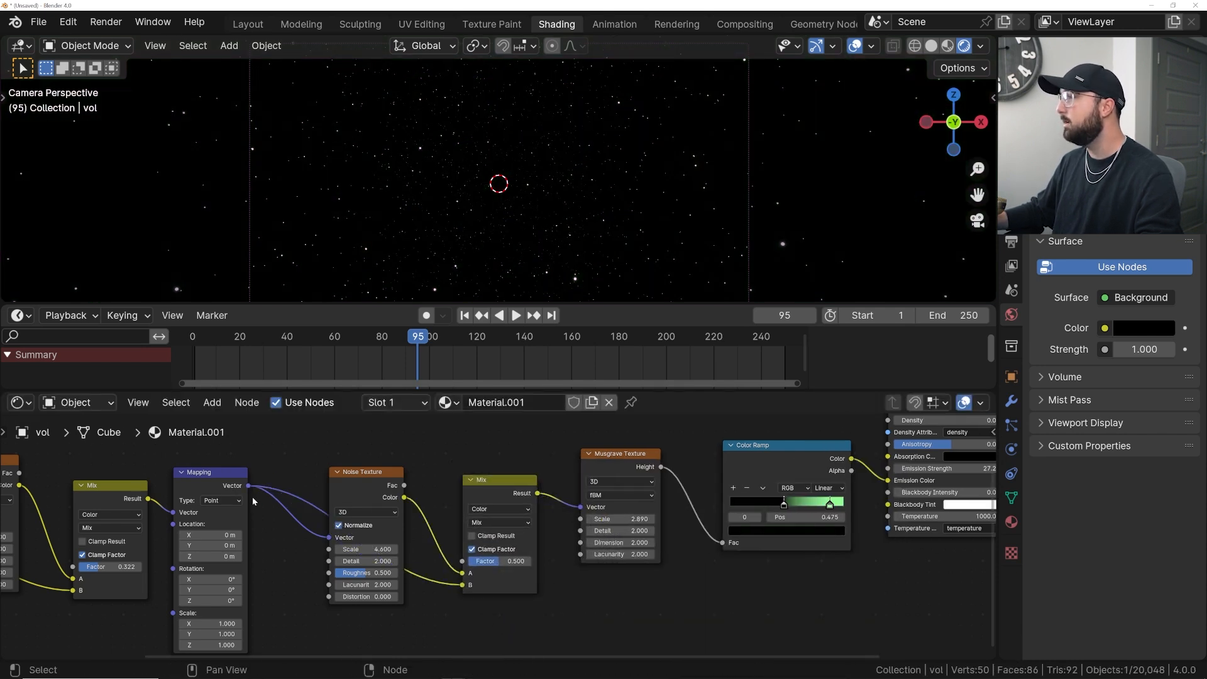
# - Move the new Noise Texture node up and set its scale to 6.43
pyautogui.moveTo(384, 484); pyautogui.dragTo(357, 542, button='middle')
pyautogui.moveTo(345, 537); pyautogui.dragTo(368, 450)
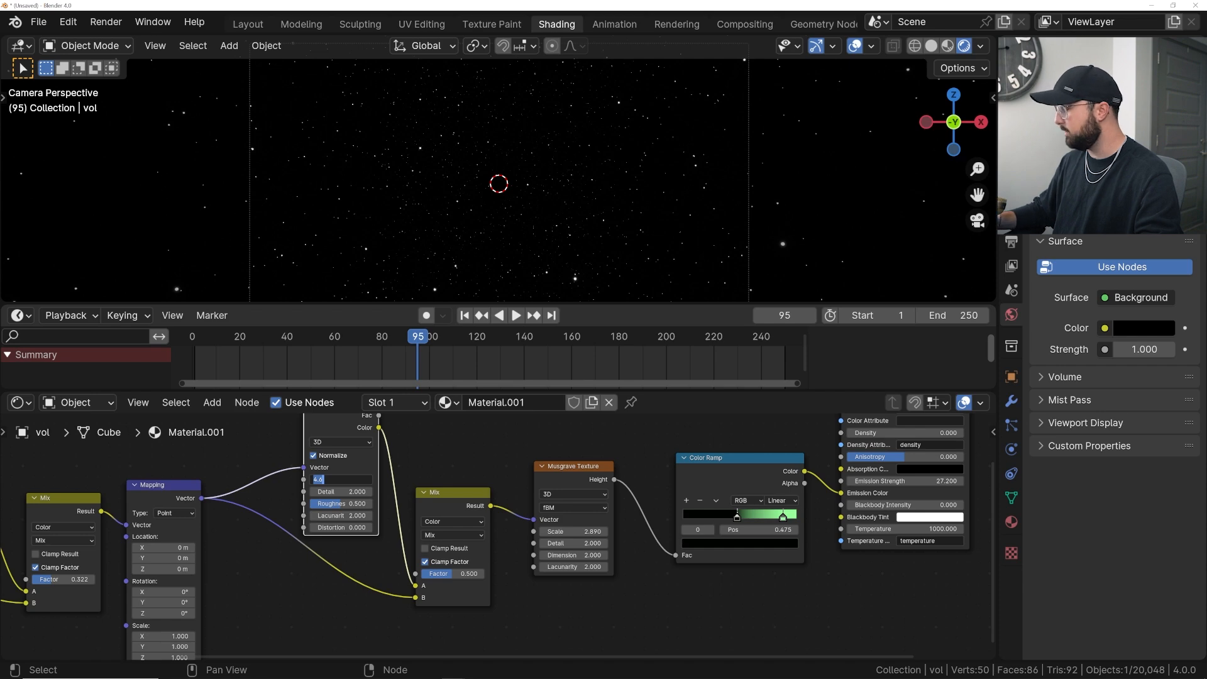
pyautogui.press('Return')
# - Adjust the new Mix node's factor to 0.702 while watching the viewport
pyautogui.moveTo(453, 573)
pyautogui.mouseDown()
pyautogui.moveTo(485, 573)
pyautogui.moveTo(450, 574)
pyautogui.moveTo(469, 574)
pyautogui.mouseUp()
pyautogui.keyDown('shift'); pyautogui.moveTo(358, 481); pyautogui.dragTo(523, 481); pyautogui.keyUp('shift')
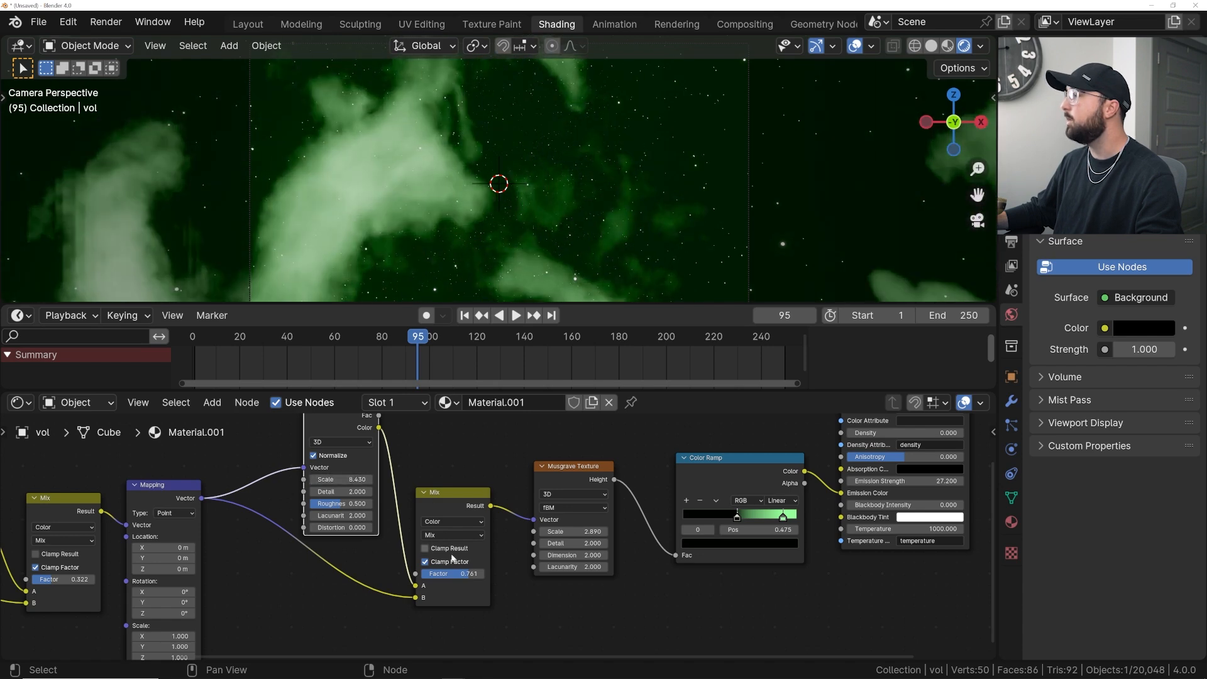
pyautogui.moveTo(467, 573); pyautogui.dragTo(483, 577)
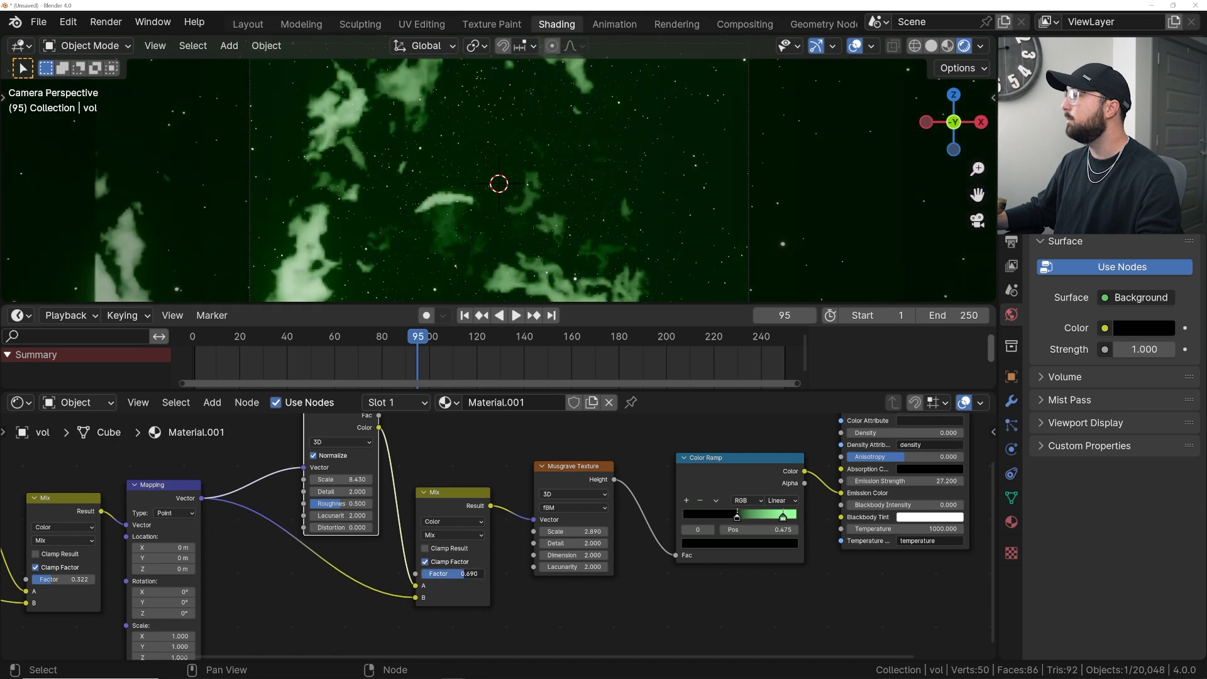
pyautogui.moveTo(484, 574); pyautogui.dragTo(466, 573)
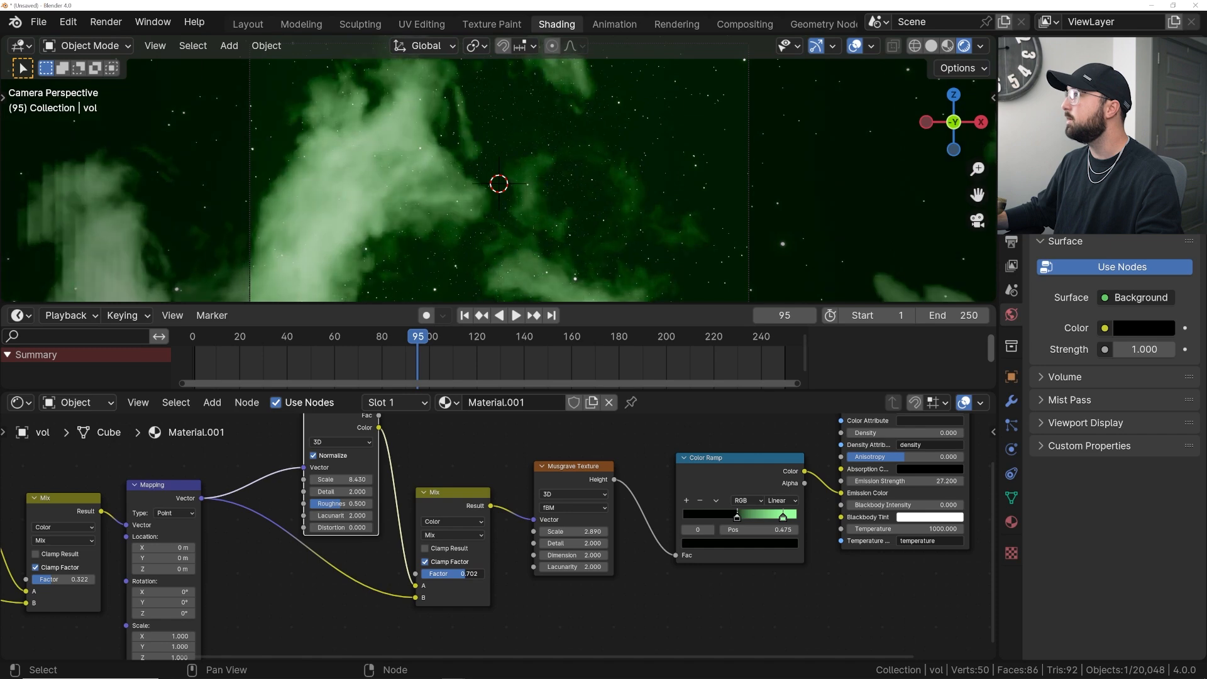
# - Set the render volumetrics tile size to 2 px
pyautogui.scroll(3, 415, 232)
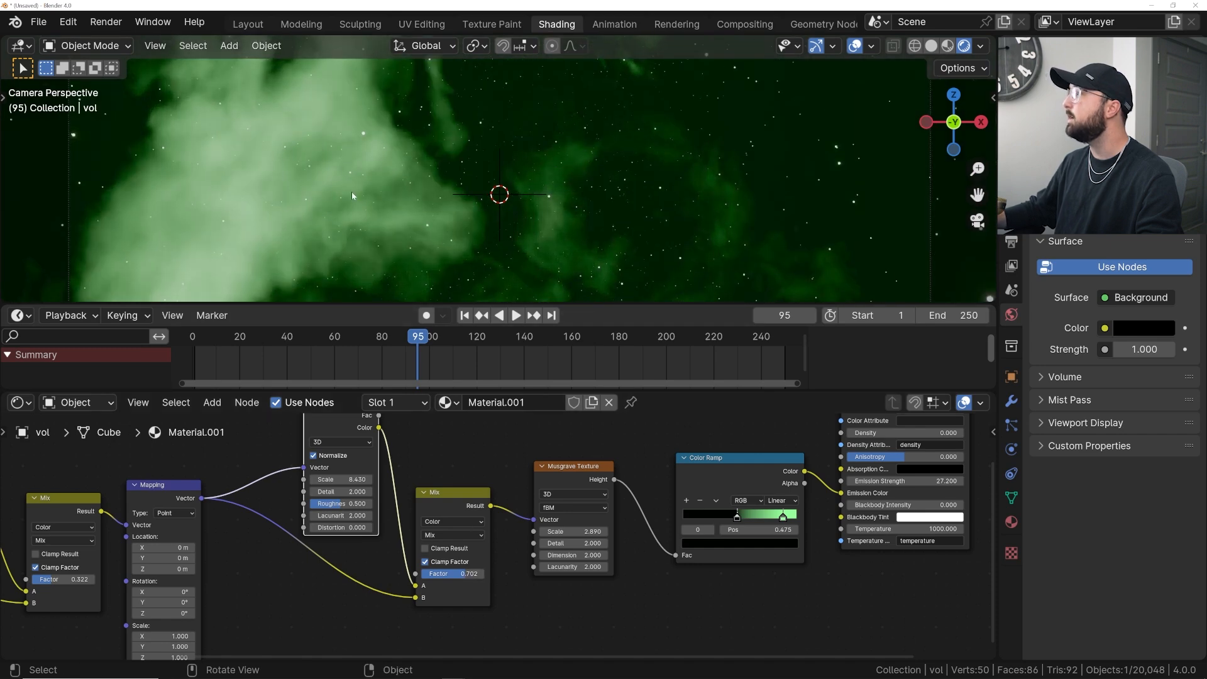
pyautogui.scroll(-3, 355, 198)
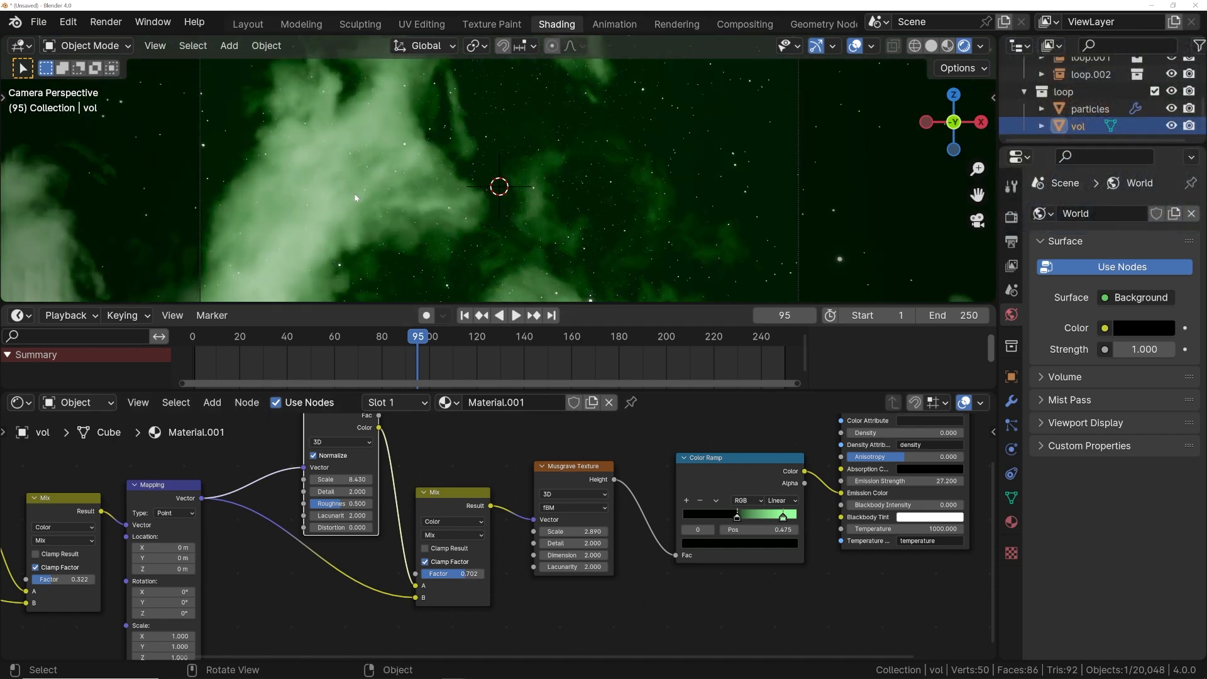
pyautogui.click(1011, 216)
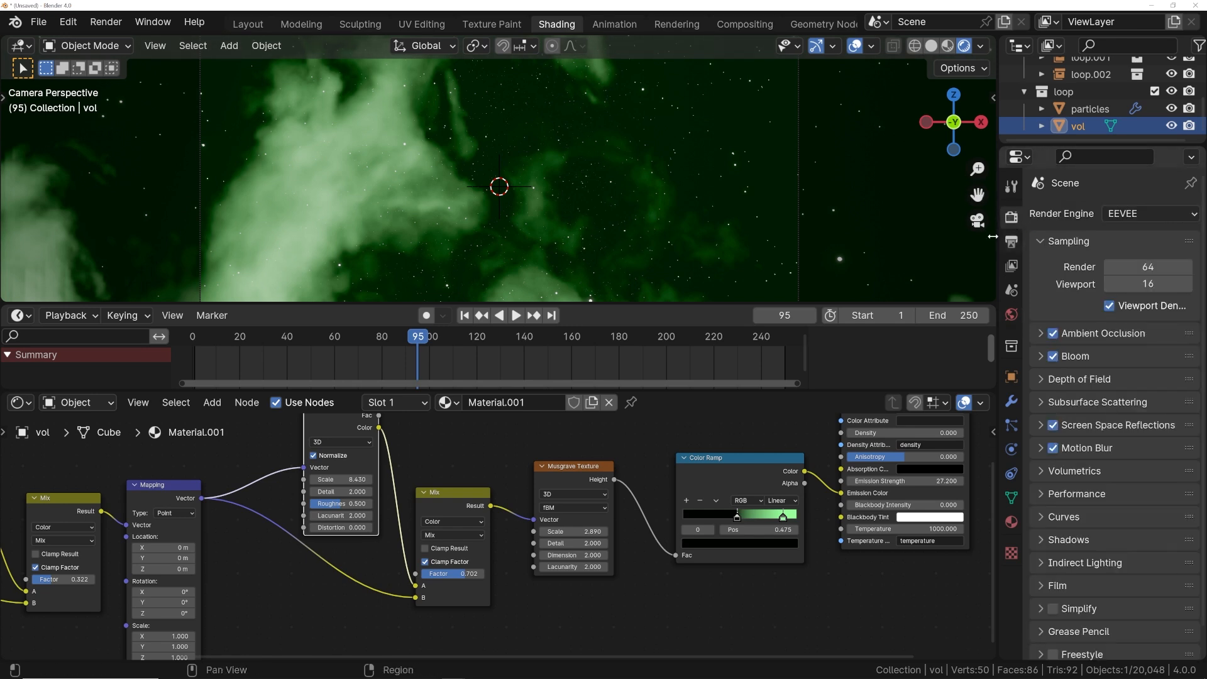
pyautogui.click(1072, 472)
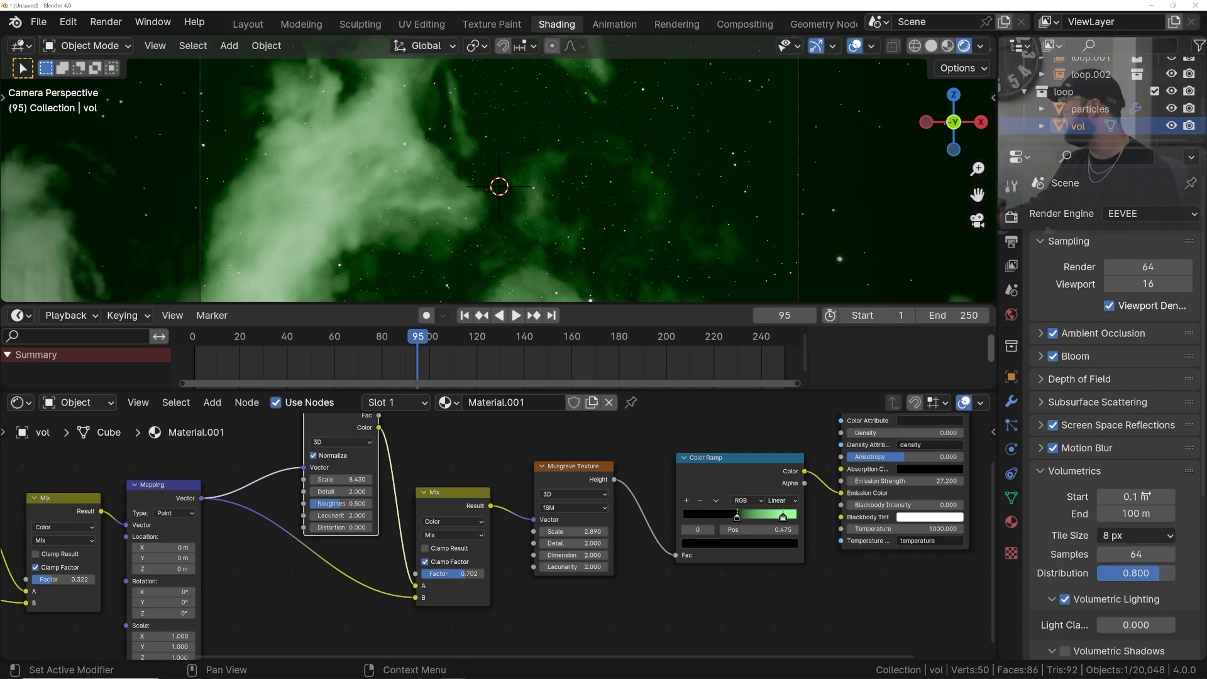
pyautogui.click(1135, 536)
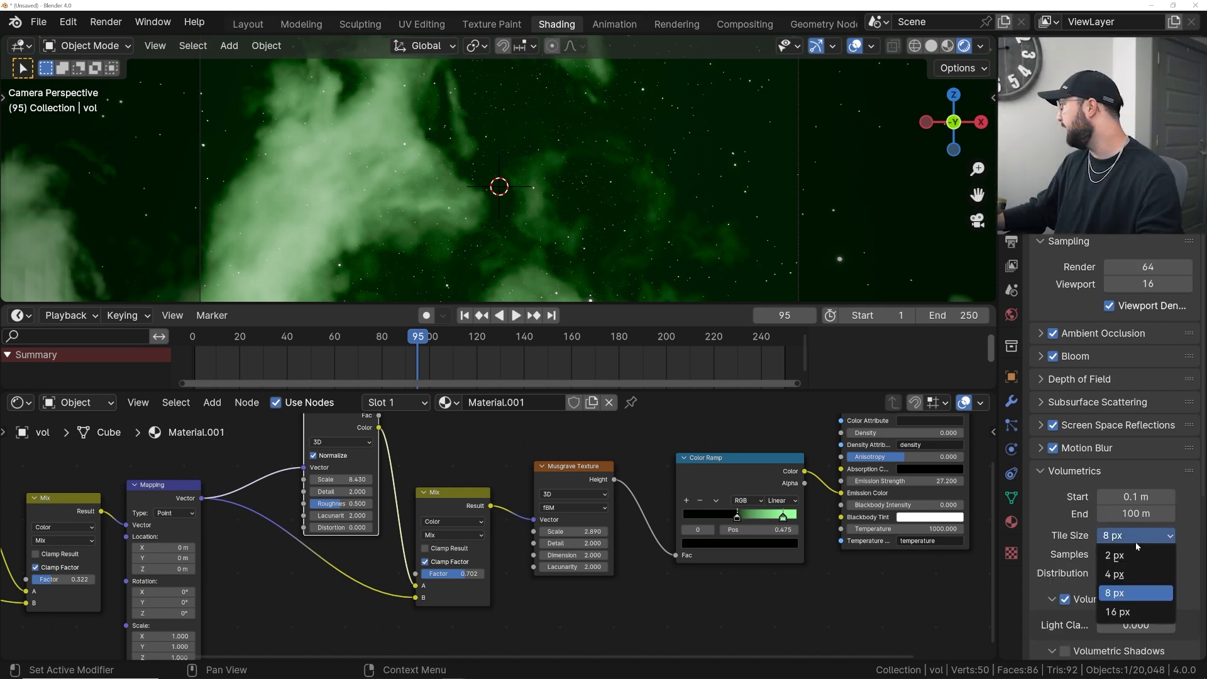
pyautogui.click(1122, 612)
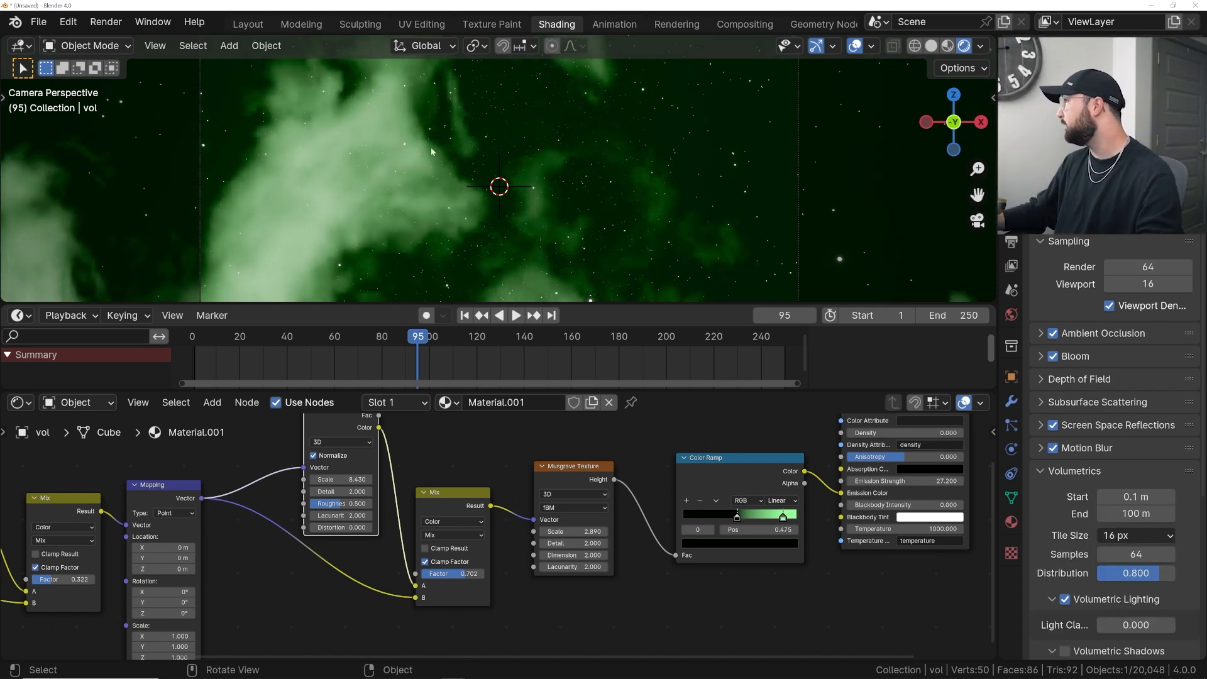
pyautogui.click(1125, 536)
pyautogui.click(1125, 551)
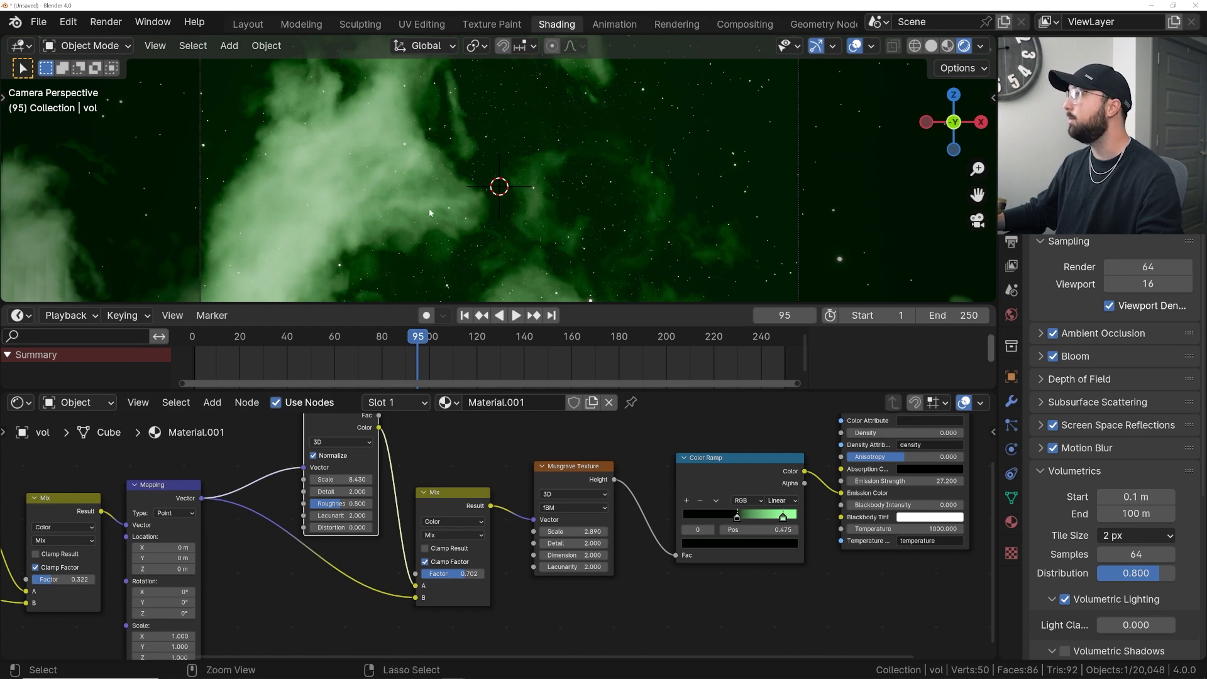
# - Save the file and preview the animation playback
pyautogui.hotkey('ctrl', 's')
pyautogui.press('space')
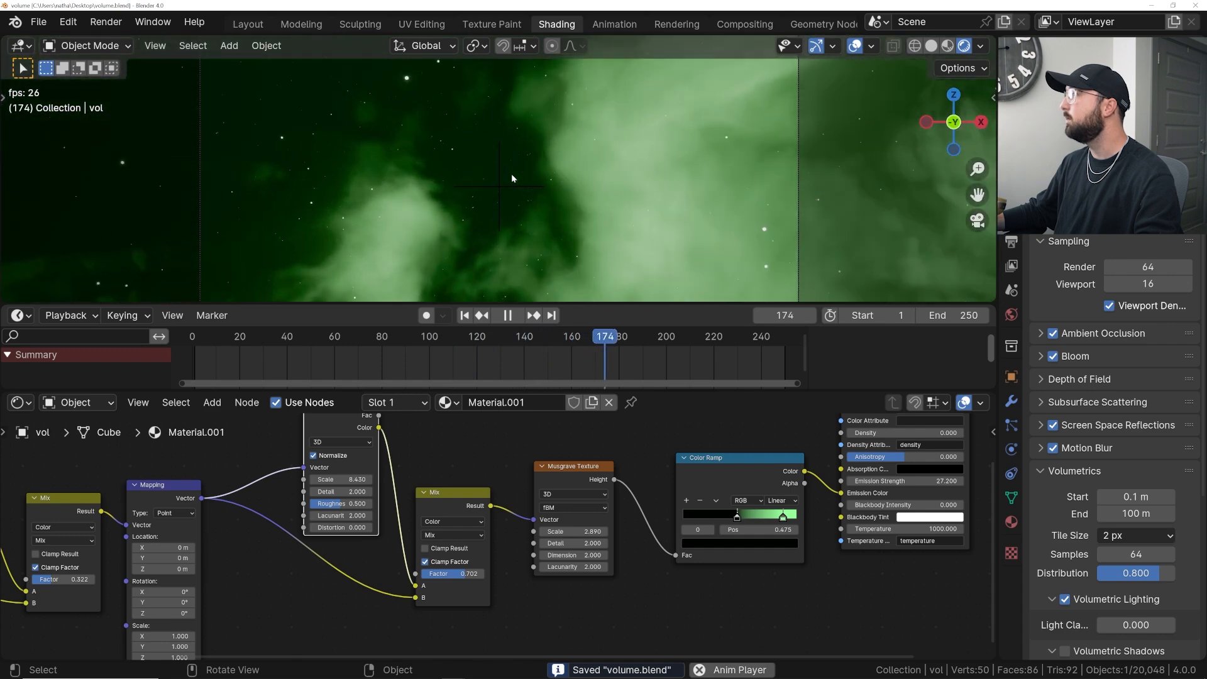
pyautogui.press('space')
pyautogui.press('space')
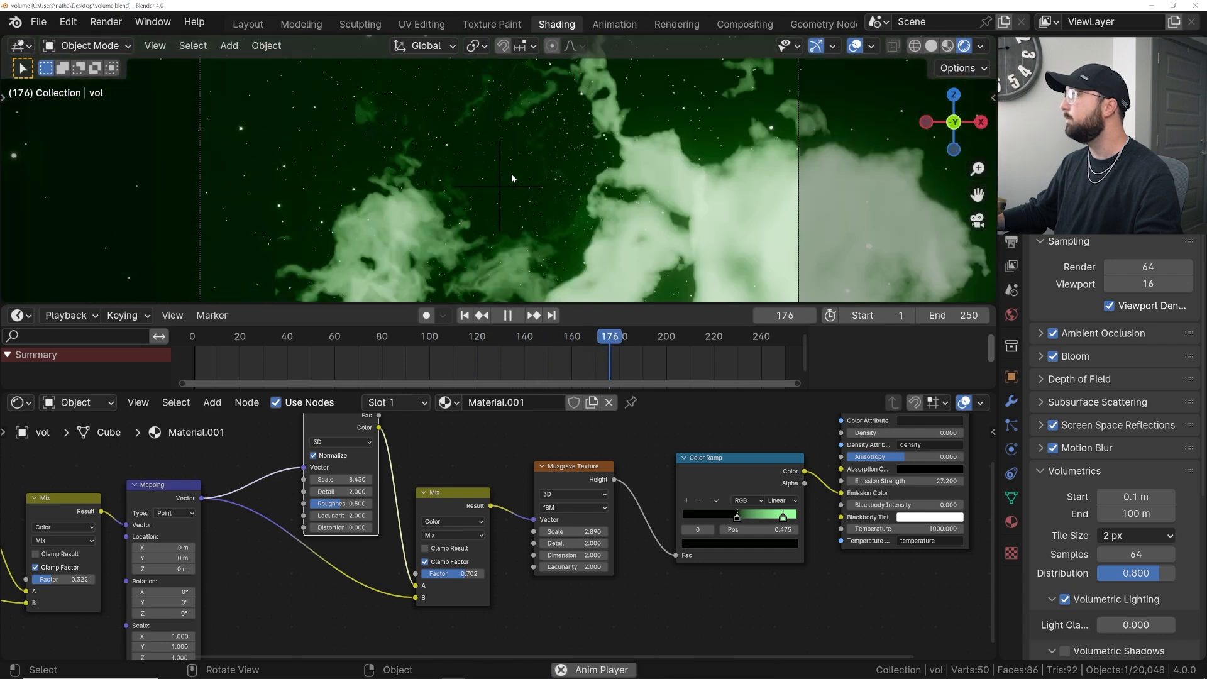
pyautogui.press('space')
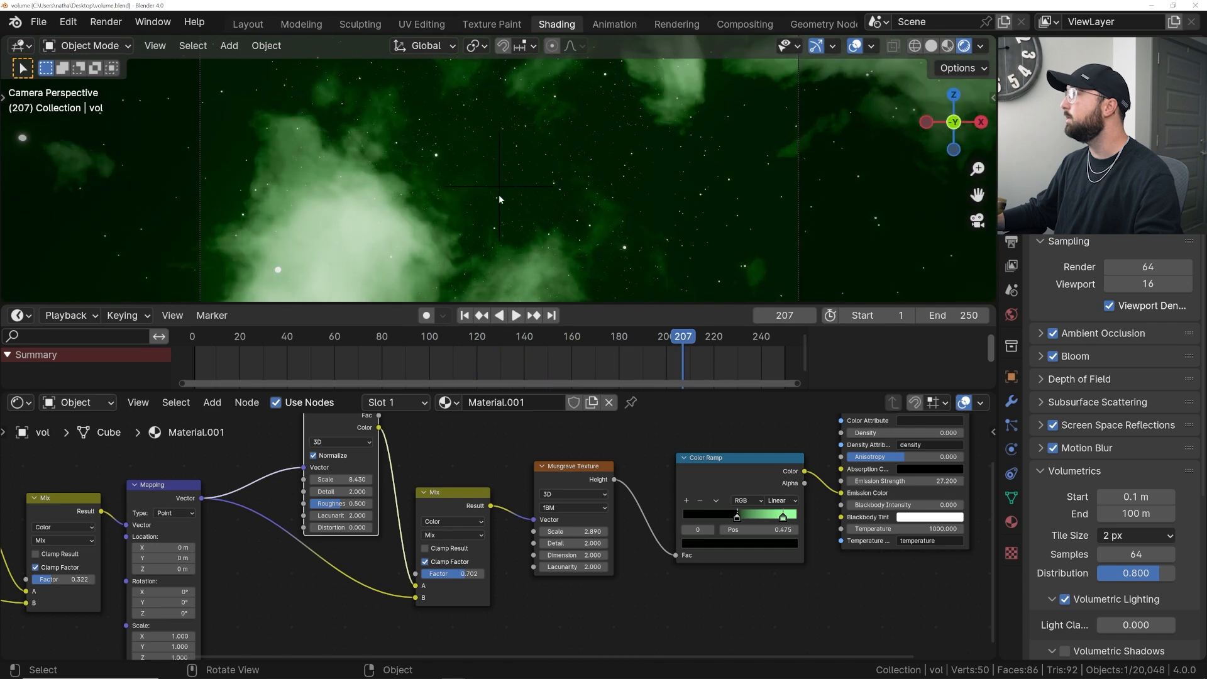
# - Switch the new Noise Texture to 4D and set its W value to about 5.76
pyautogui.click(343, 444)
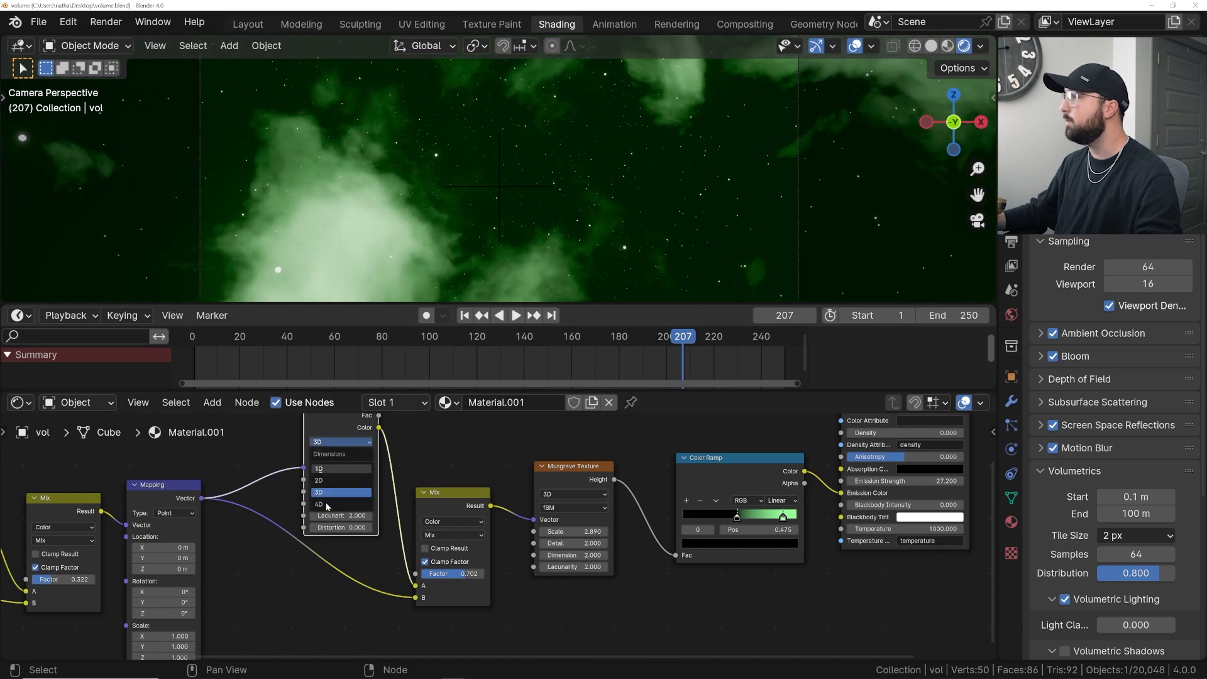
pyautogui.click(325, 504)
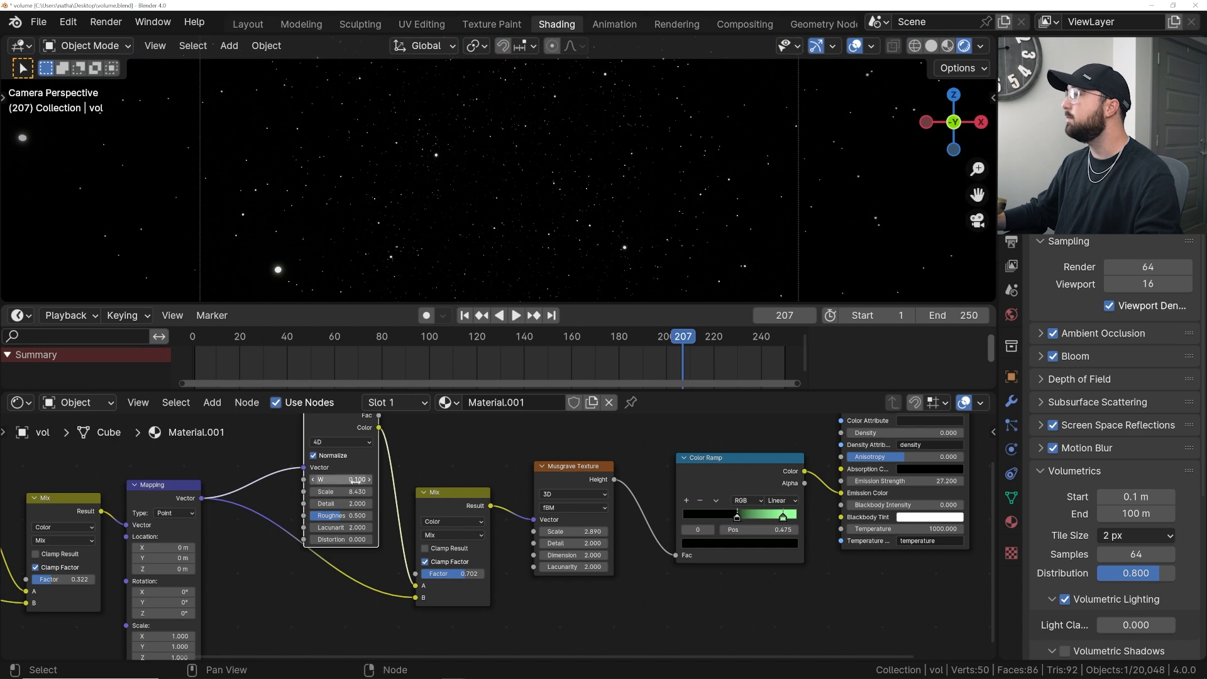
pyautogui.moveTo(342, 479); pyautogui.dragTo(368, 483)
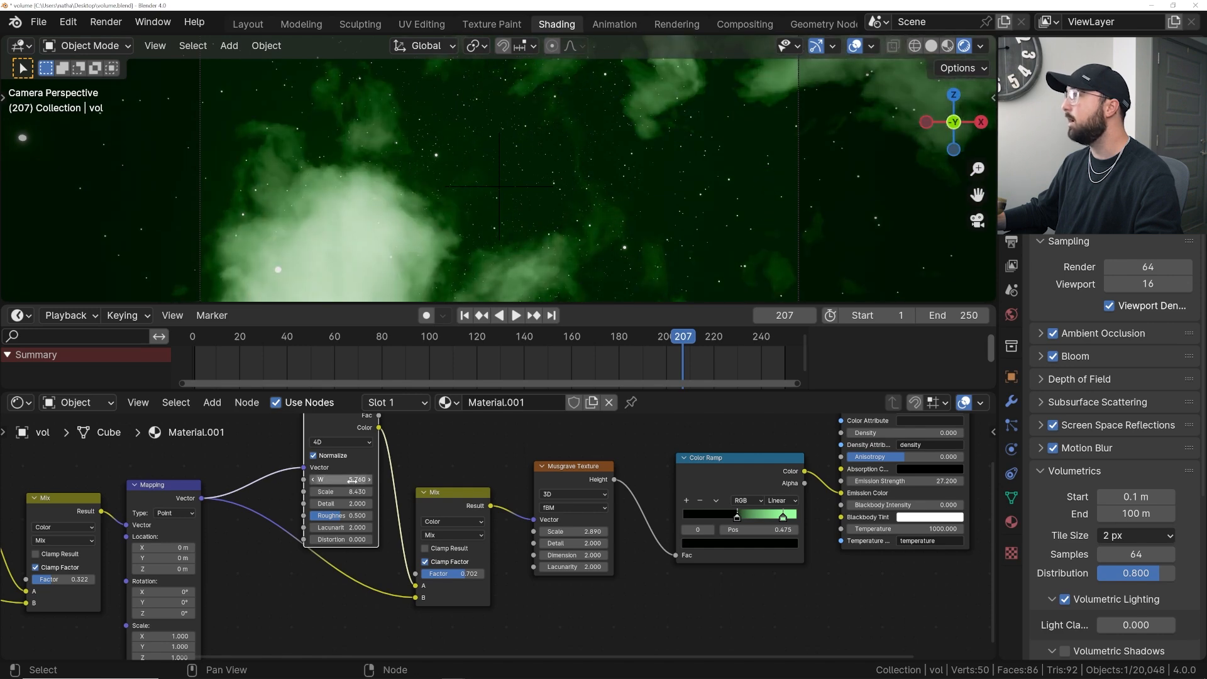
# - Move the color ramp's dark stop to 0.52 and set the first Mix node's factor to 0.276
pyautogui.moveTo(737, 518); pyautogui.dragTo(743, 517)
pyautogui.moveTo(75, 581); pyautogui.dragTo(253, 568, button='middle')
pyautogui.moveTo(252, 567); pyautogui.dragTo(232, 566)
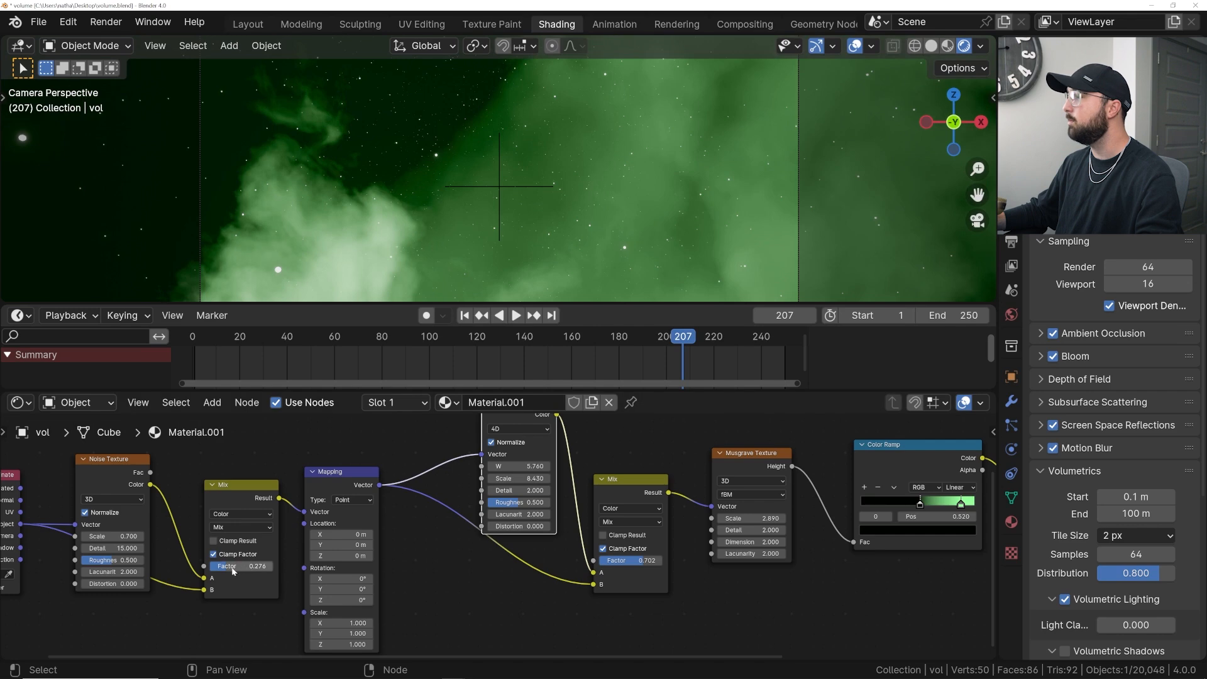
# - Enlarge the 3D viewport area and play back the animation
pyautogui.press('space')
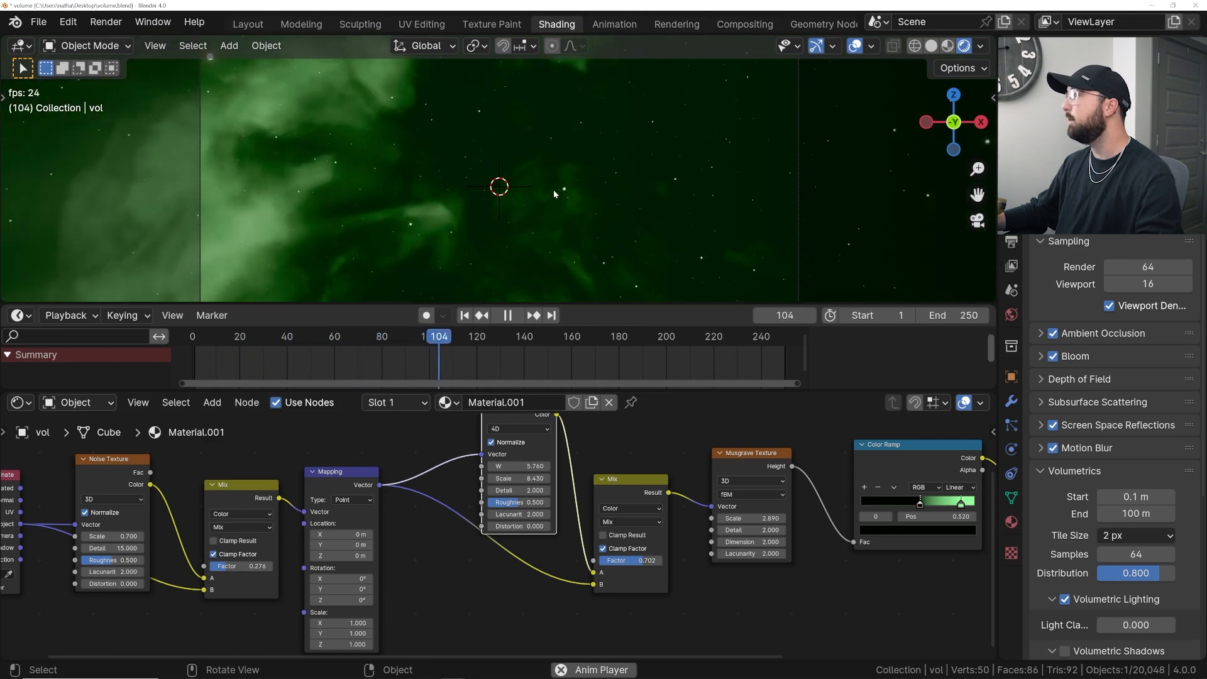
pyautogui.press('space')
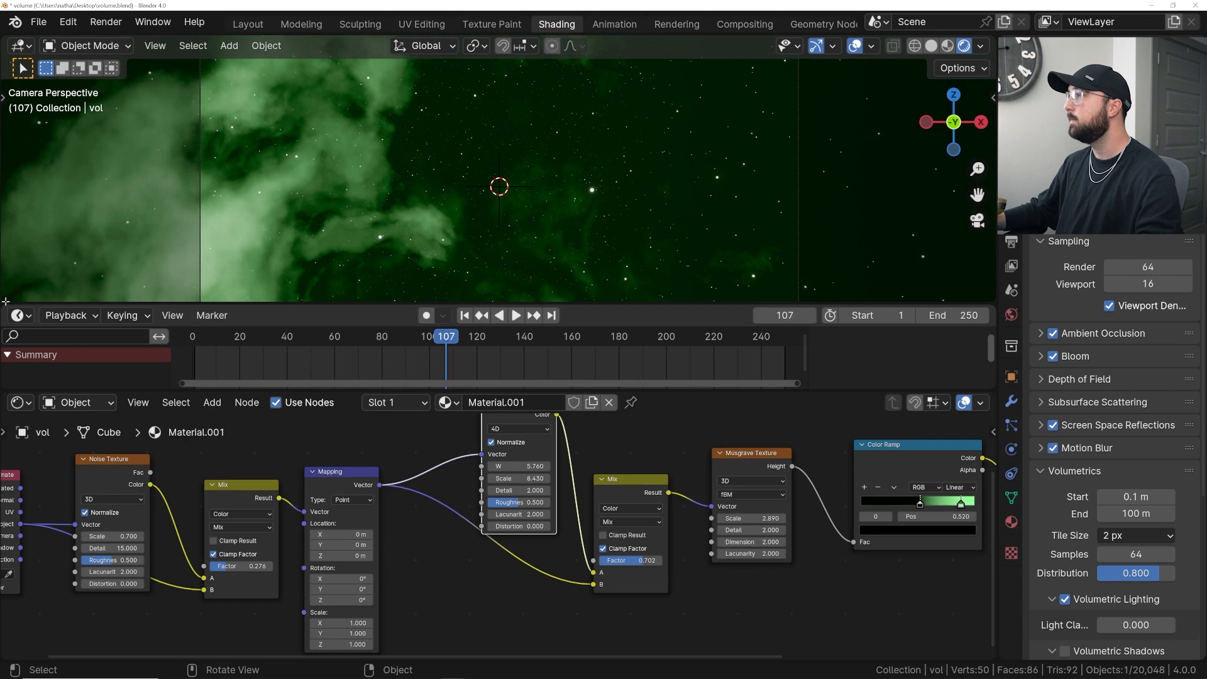
pyautogui.moveTo(332, 391); pyautogui.dragTo(250, 409)
pyautogui.click(247, 416)
pyautogui.press('space')
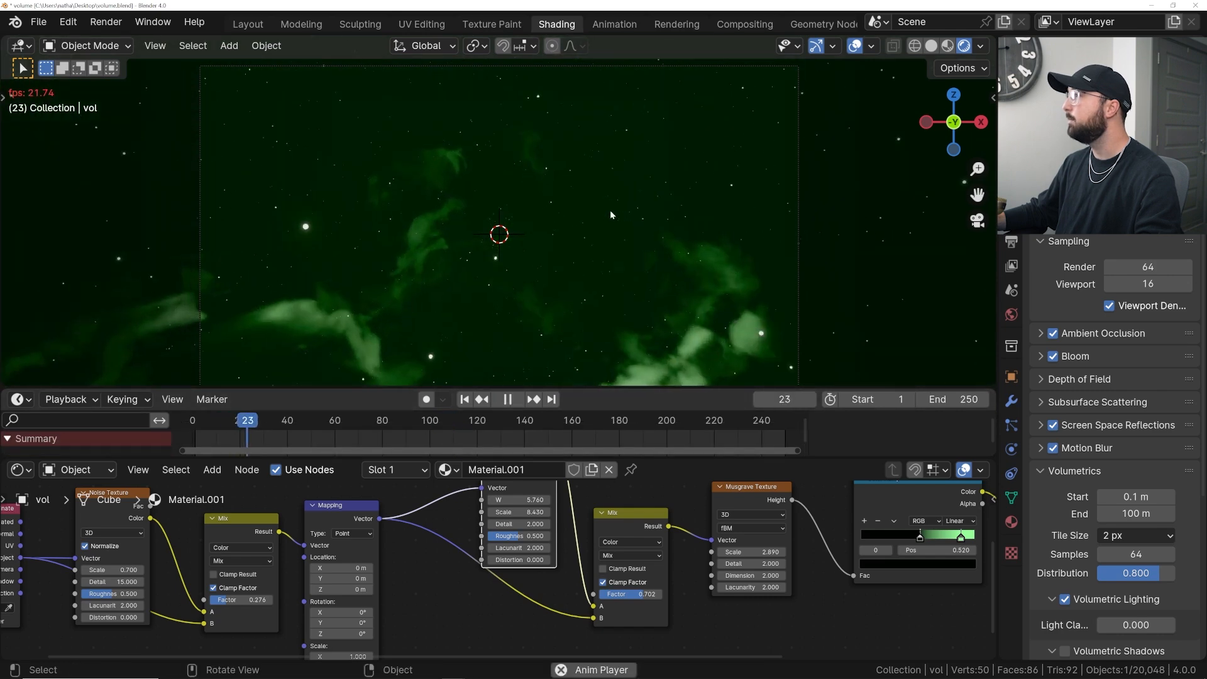
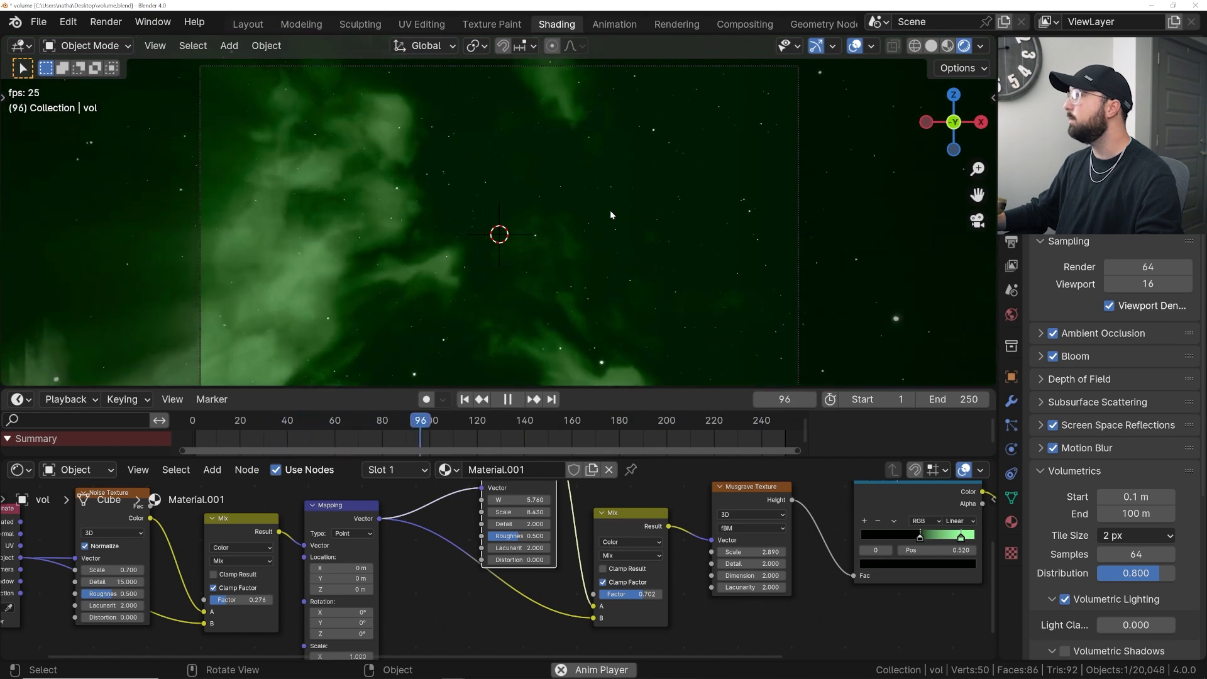
# - Play back the animation to preview the volumetric clouds
pyautogui.press('space')
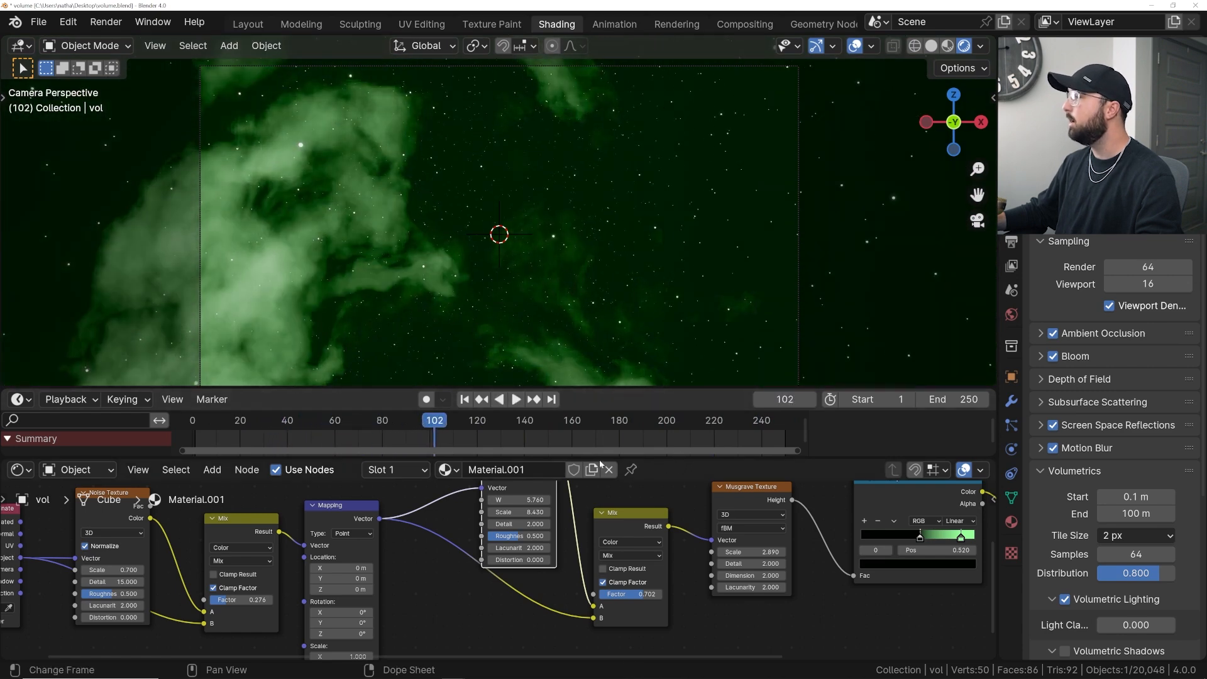
pyautogui.moveTo(529, 524); pyautogui.dragTo(468, 534, button='middle')
pyautogui.keyDown('shift'); pyautogui.moveTo(468, 510); pyautogui.dragTo(462, 510); pyautogui.keyUp('shift')
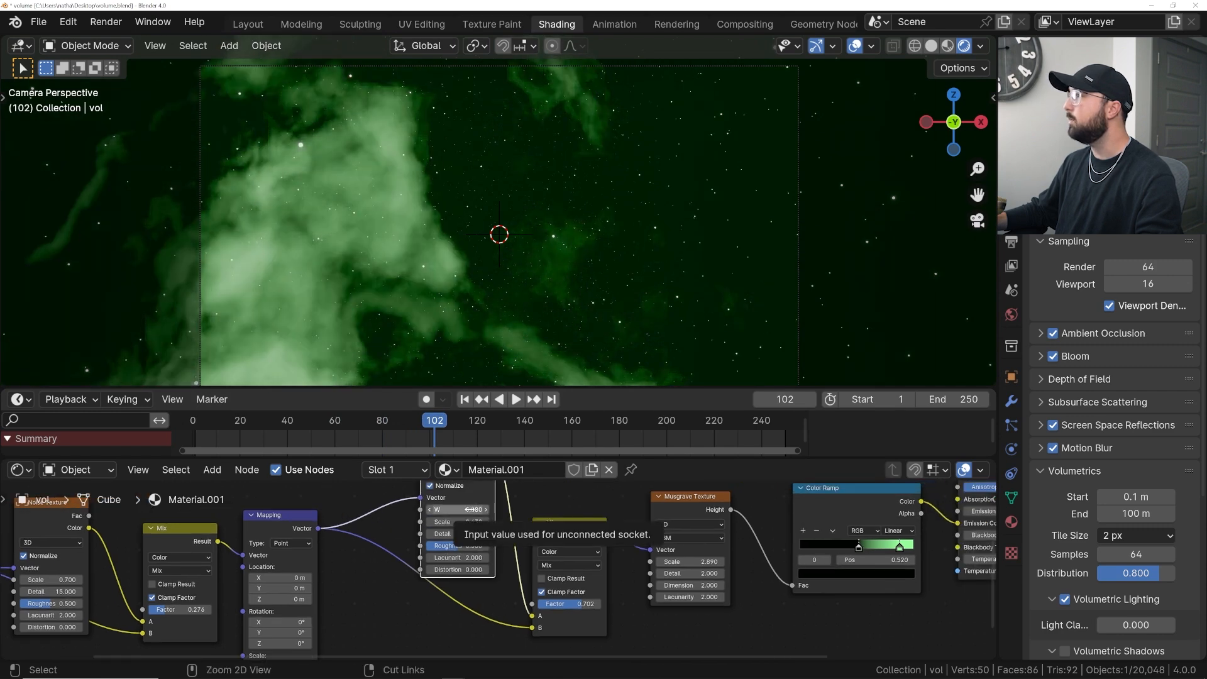
pyautogui.hotkey('ctrl', 'z')
pyautogui.press('space')
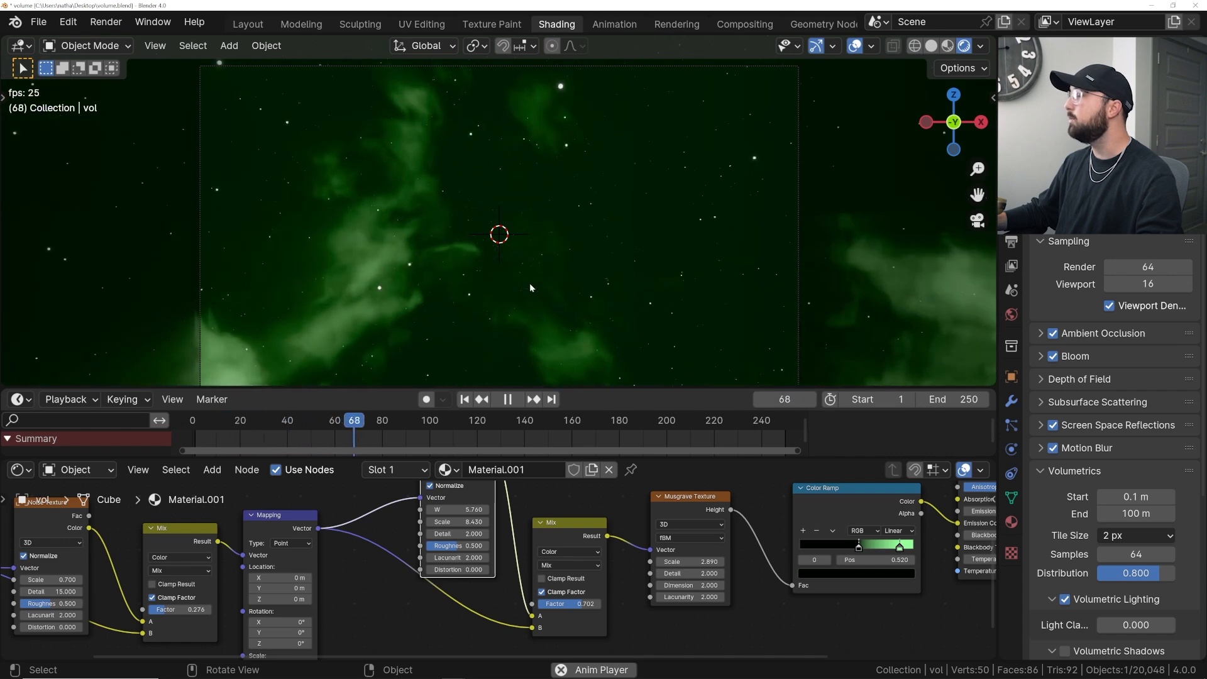
pyautogui.press('space')
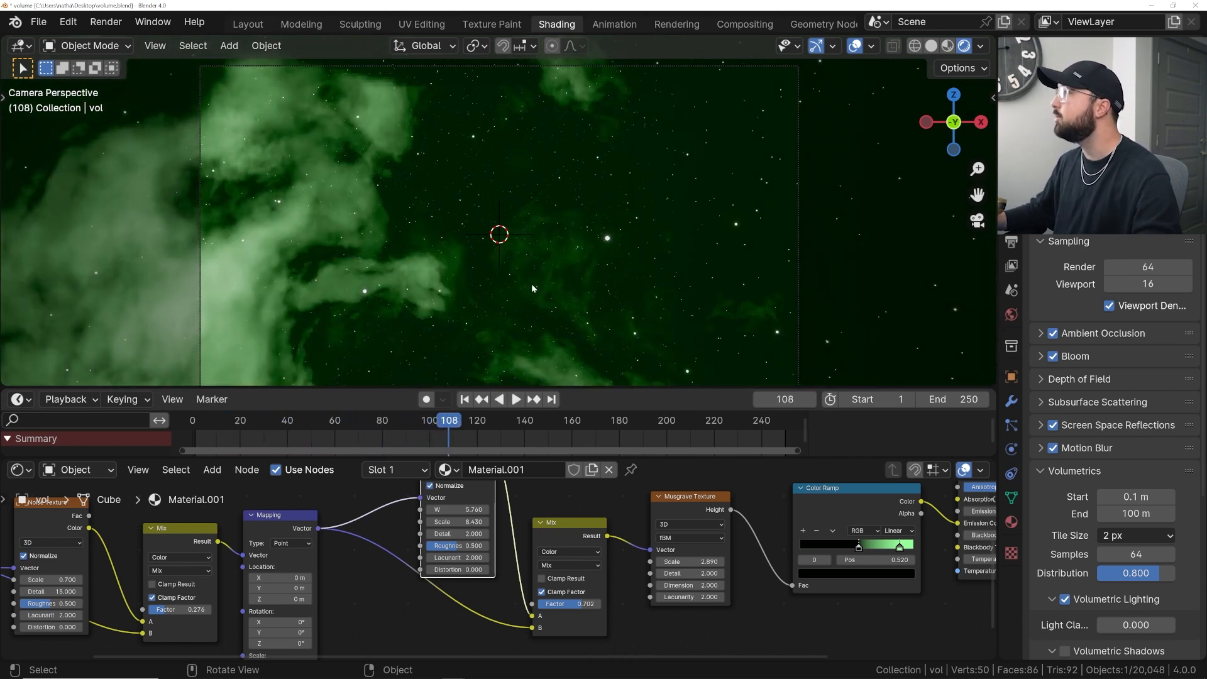
# - Switch to the Layout workspace, zoom into the viewport and save the file
pyautogui.click(246, 24)
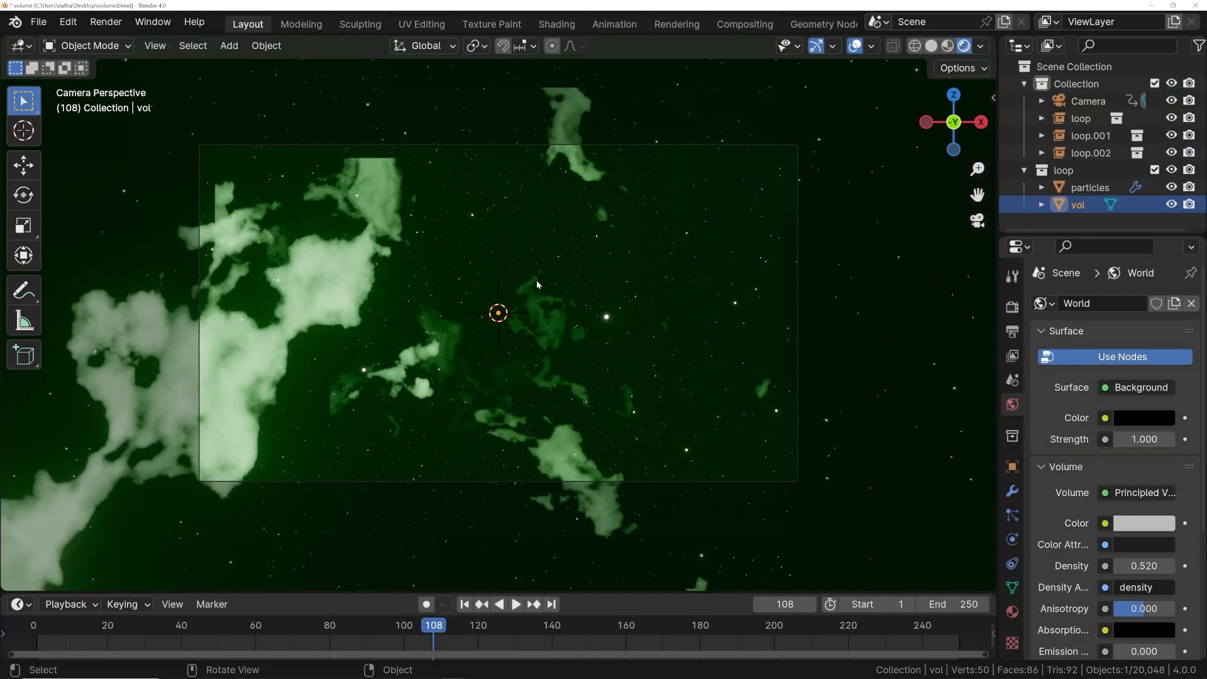
pyautogui.scroll(4, 536, 280)
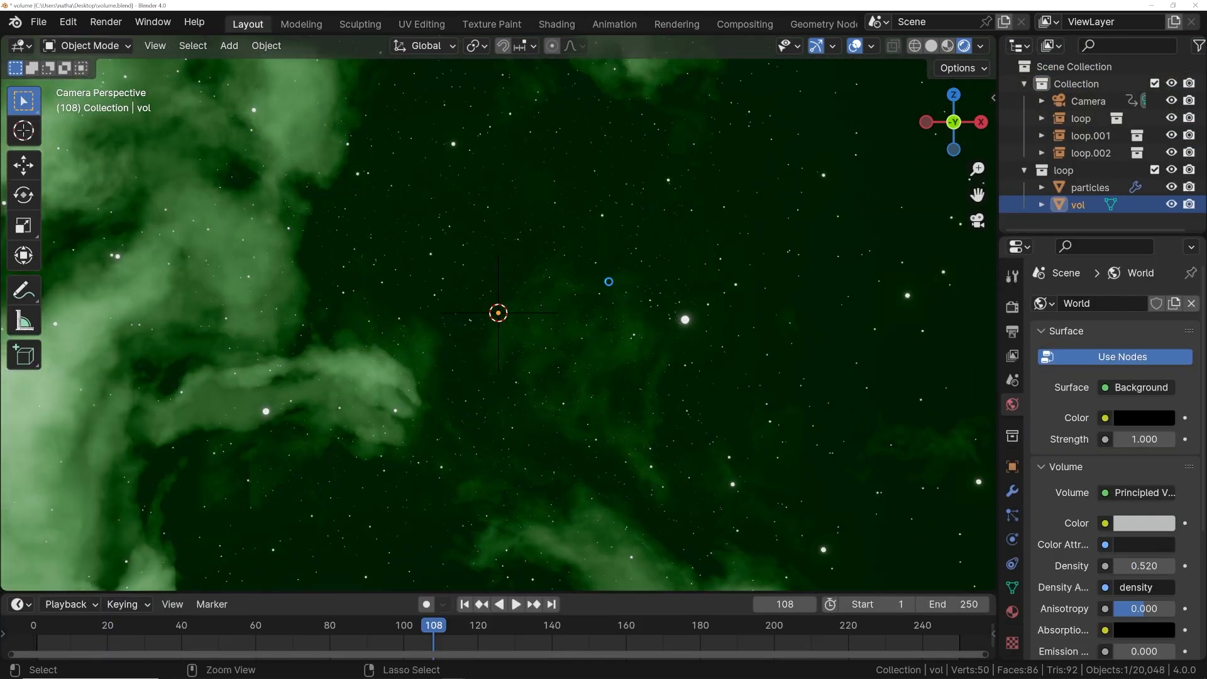
pyautogui.hotkey('ctrl', 's')
# - Select the camera and jump to the first frame of the animation
pyautogui.click(1088, 105)
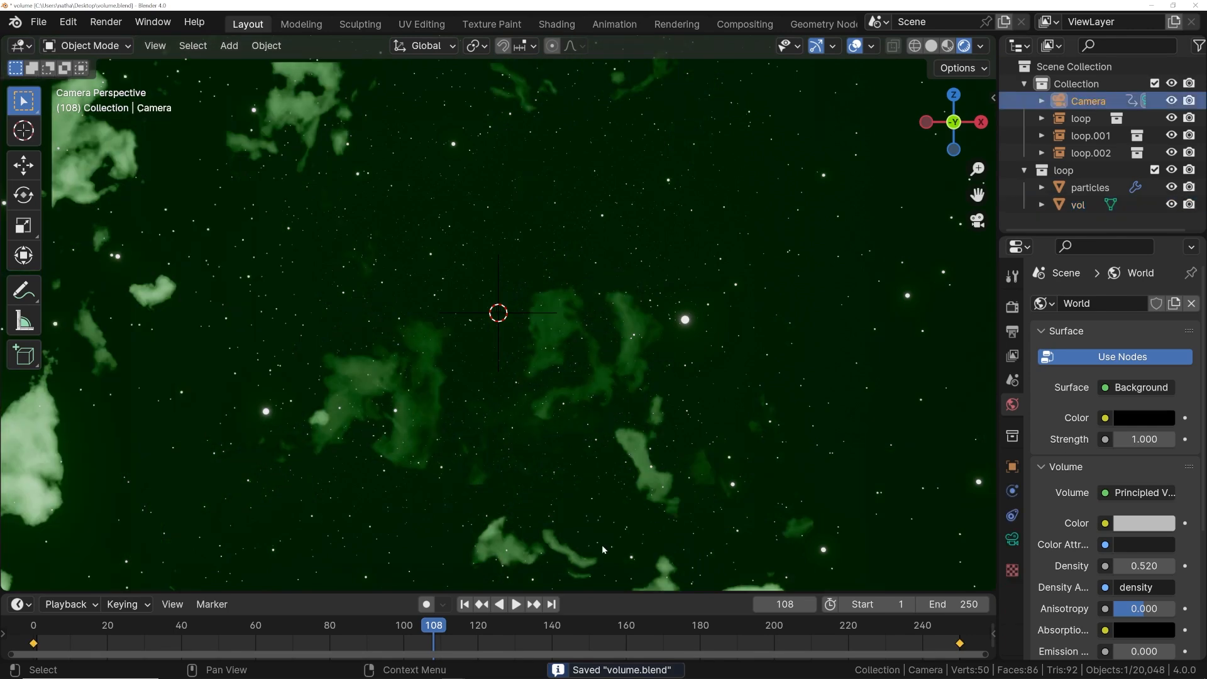
pyautogui.moveTo(476, 591); pyautogui.dragTo(476, 579)
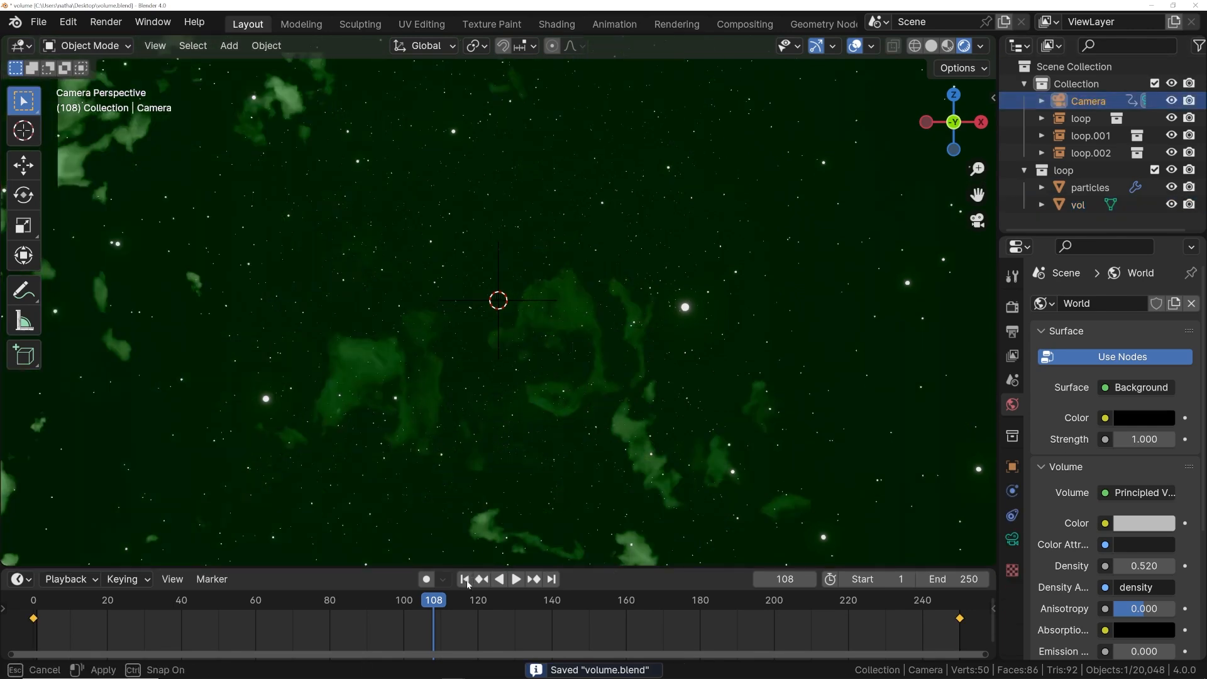
pyautogui.click(464, 579)
# - Set the render volumetrics tile size to 8 px
pyautogui.click(1013, 311)
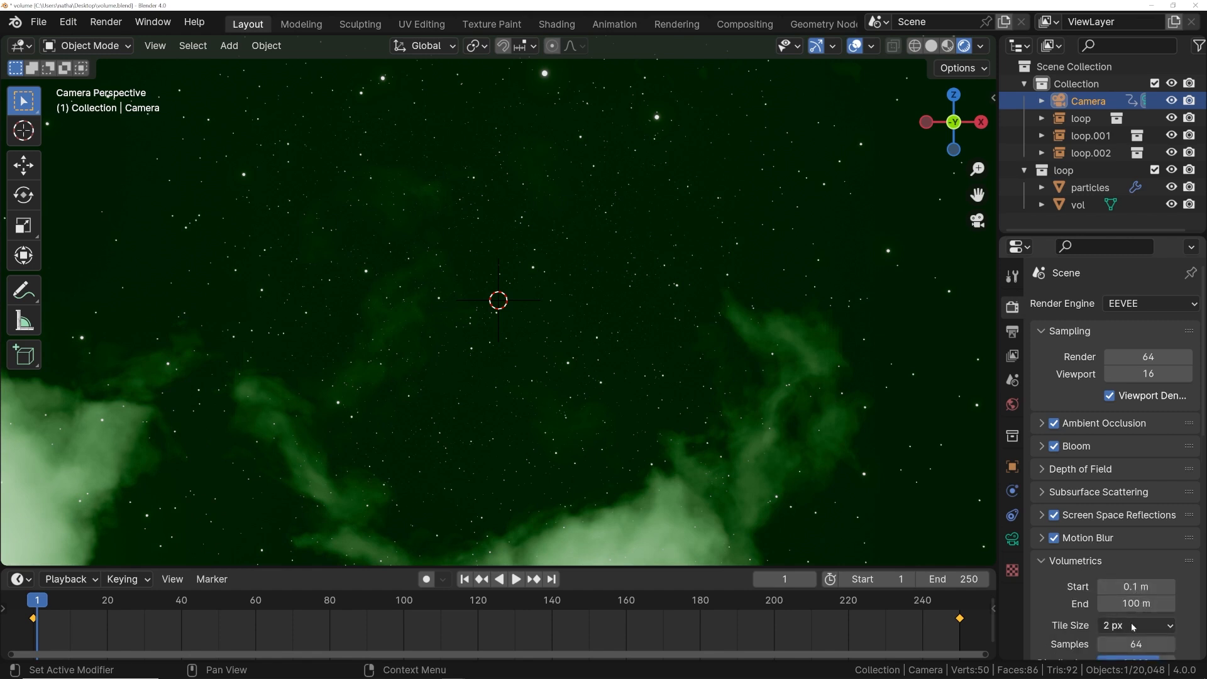
pyautogui.click(1134, 626)
pyautogui.click(1120, 586)
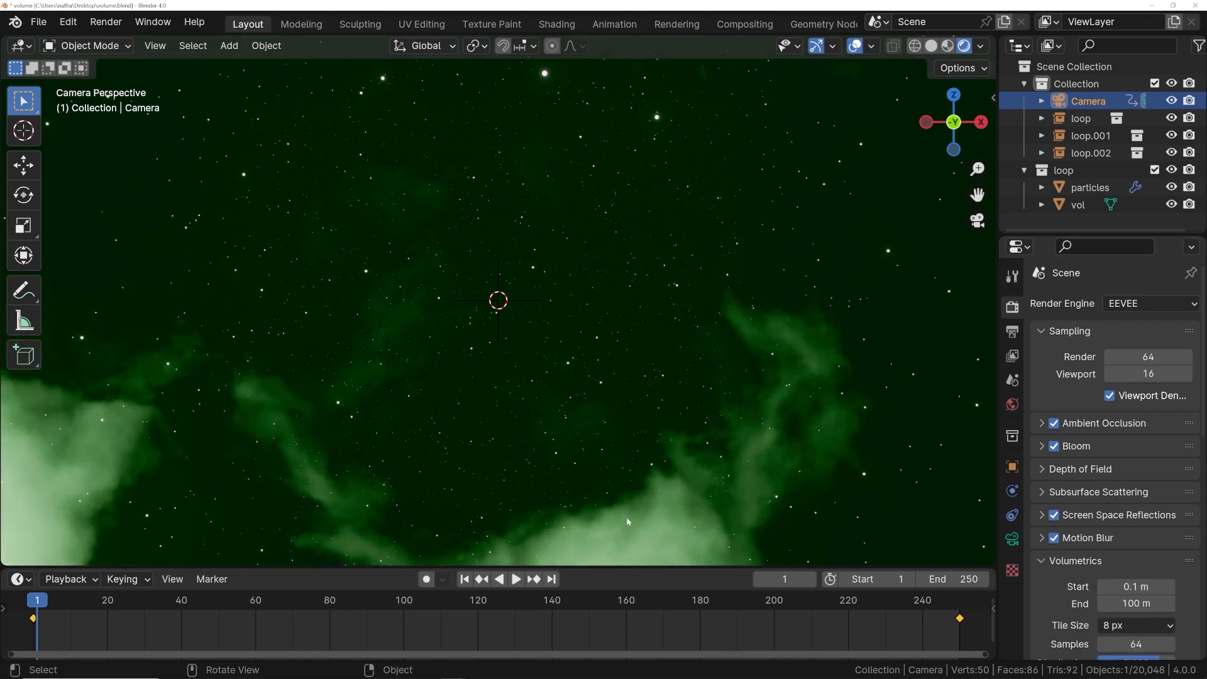
# - Insert a single keyframe on the camera's Z rotation at frame 1
pyautogui.click(1011, 468)
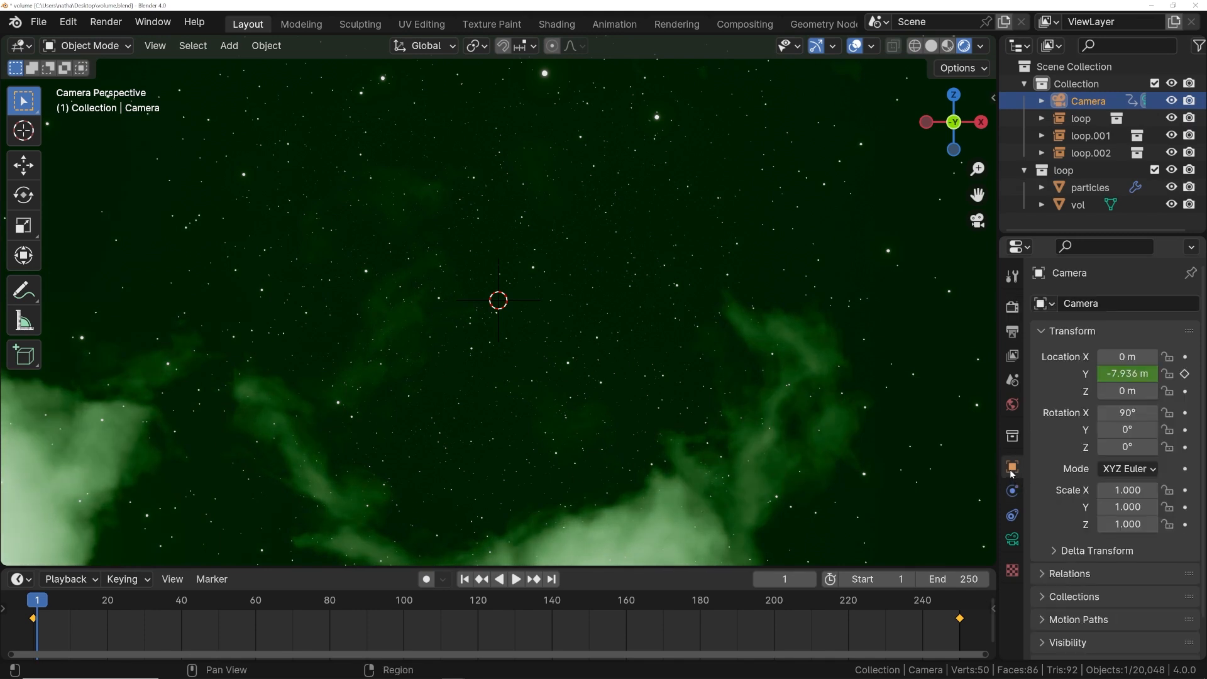
pyautogui.rightClick(1128, 447)
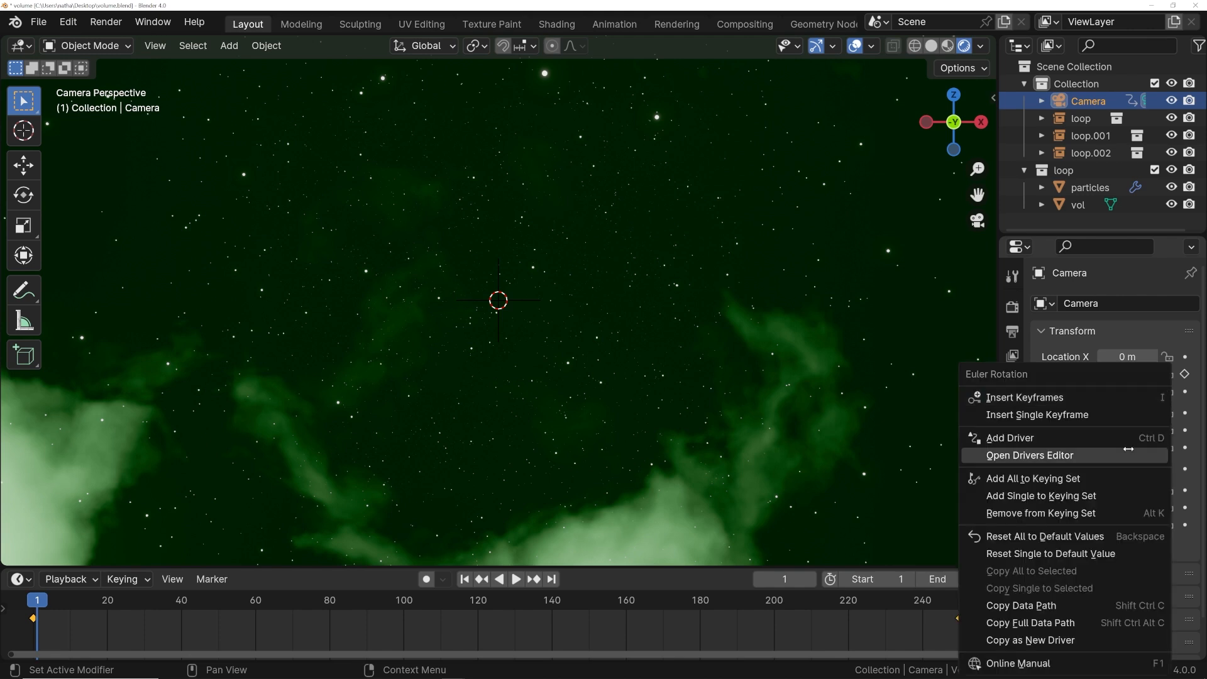
pyautogui.click(1037, 414)
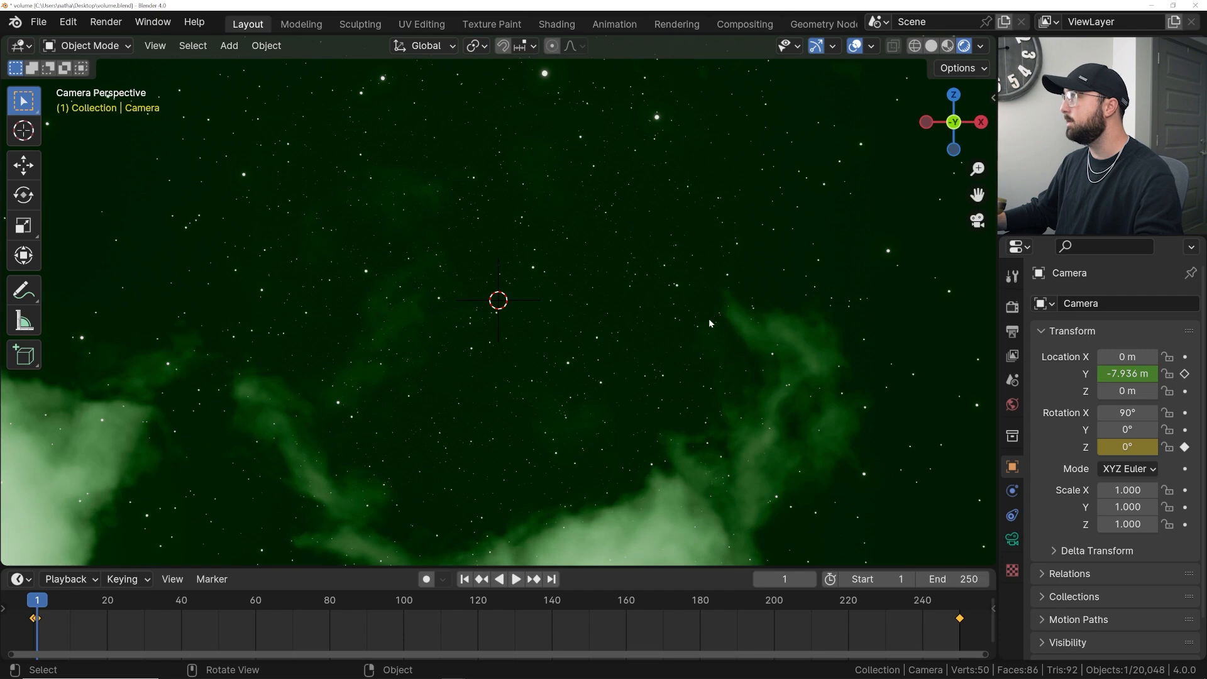
# - Split the viewport and turn the new left area into a Graph Editor
pyautogui.moveTo(57, 551); pyautogui.dragTo(512, 500)
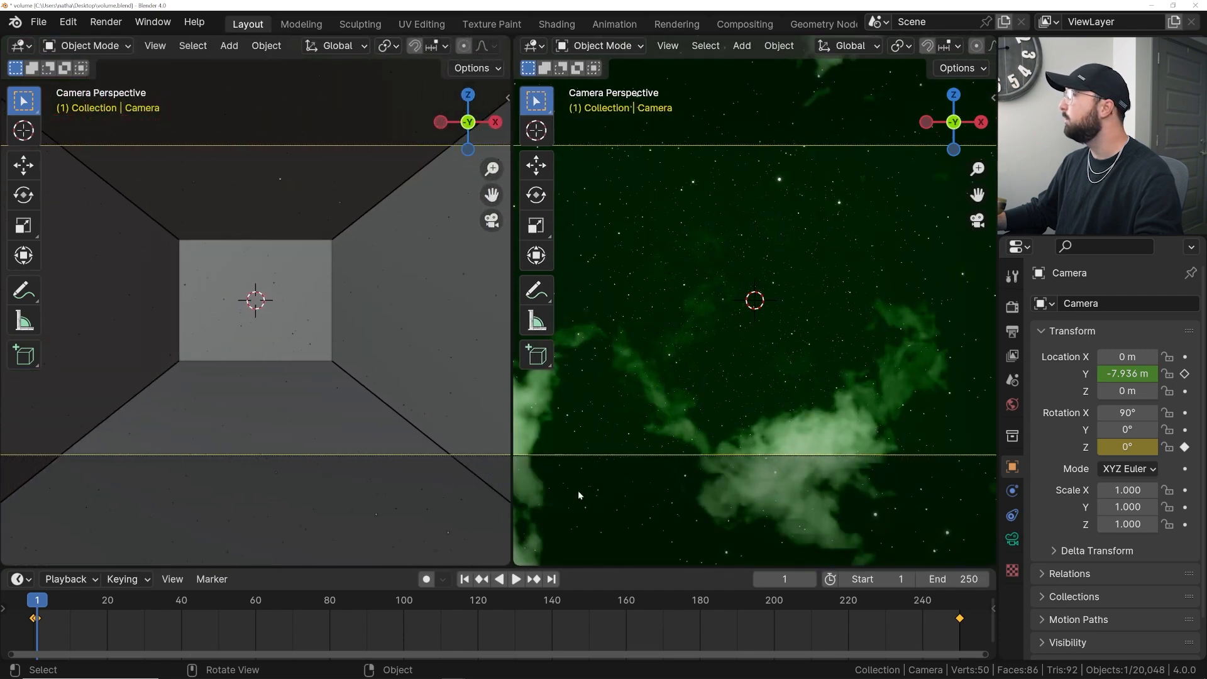
pyautogui.click(20, 45)
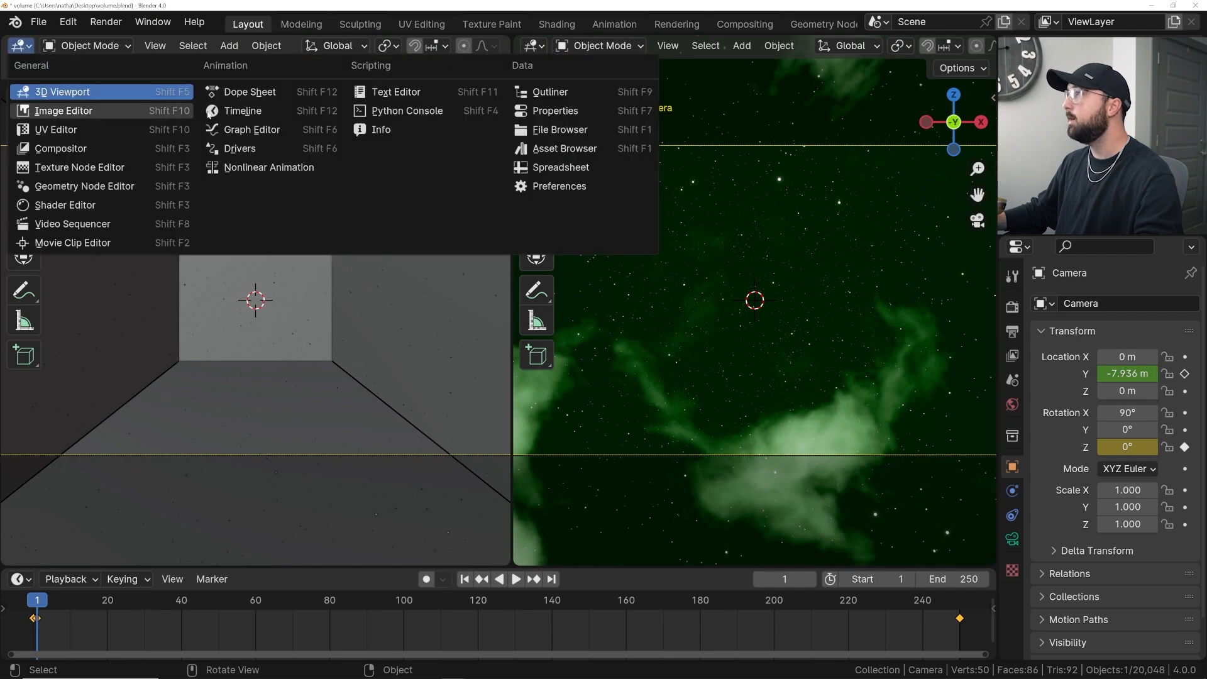
pyautogui.click(251, 130)
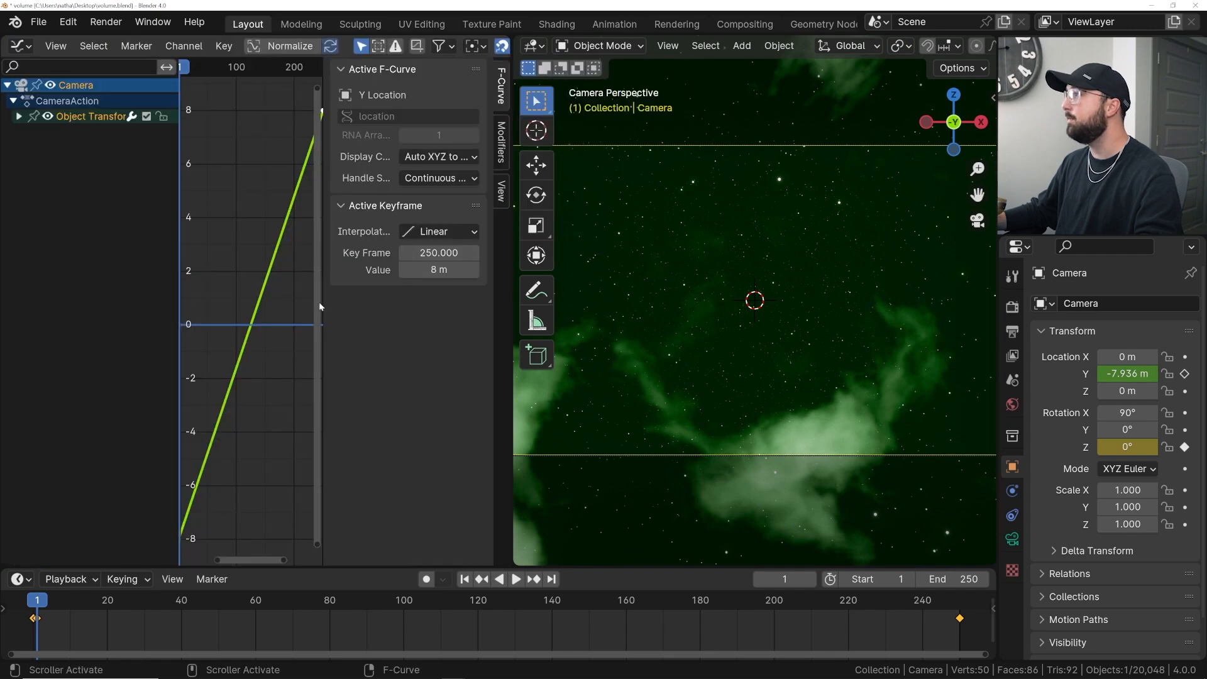
# - Add a Noise modifier to the camera's F-curves in the Graph Editor
pyautogui.moveTo(323, 304); pyautogui.dragTo(398, 305)
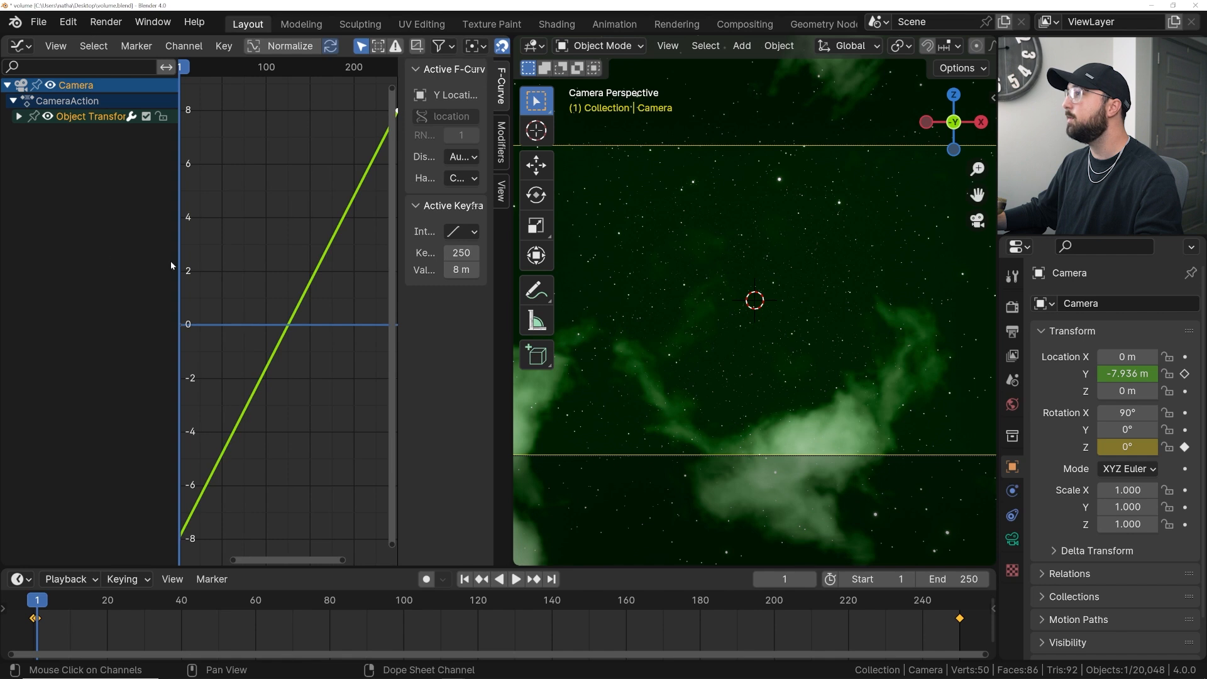
pyautogui.moveTo(179, 262); pyautogui.dragTo(108, 266)
pyautogui.press('Home')
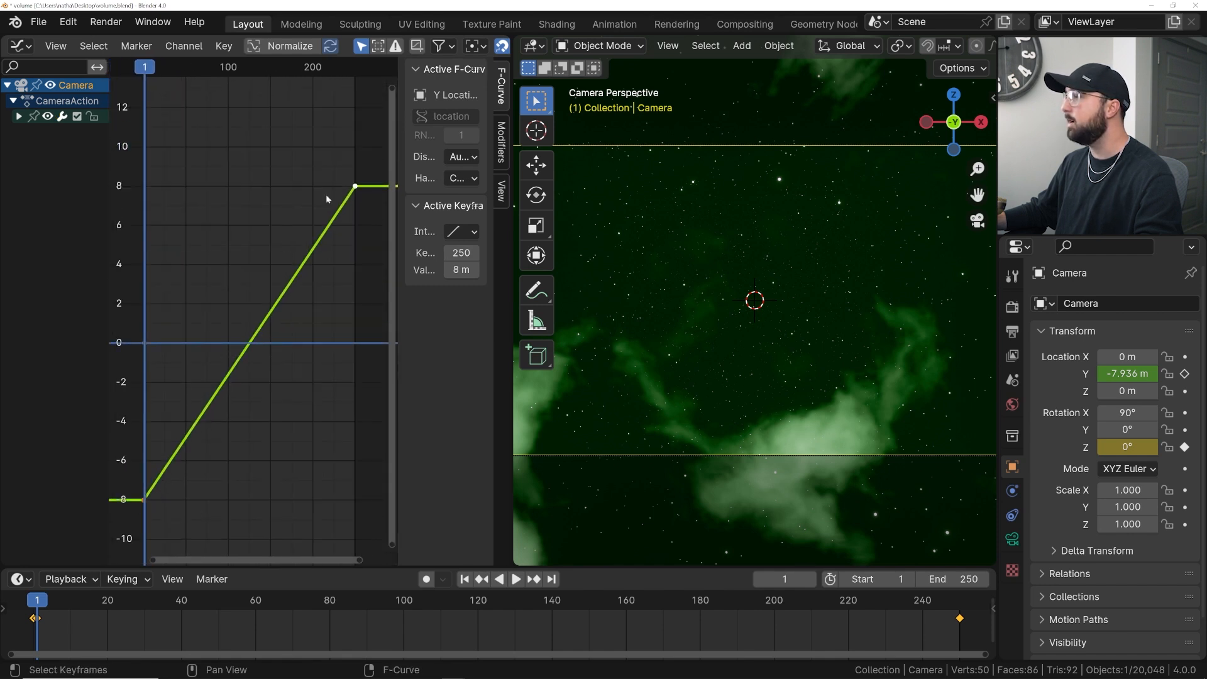
pyautogui.moveTo(396, 201); pyautogui.dragTo(314, 201)
pyautogui.click(501, 140)
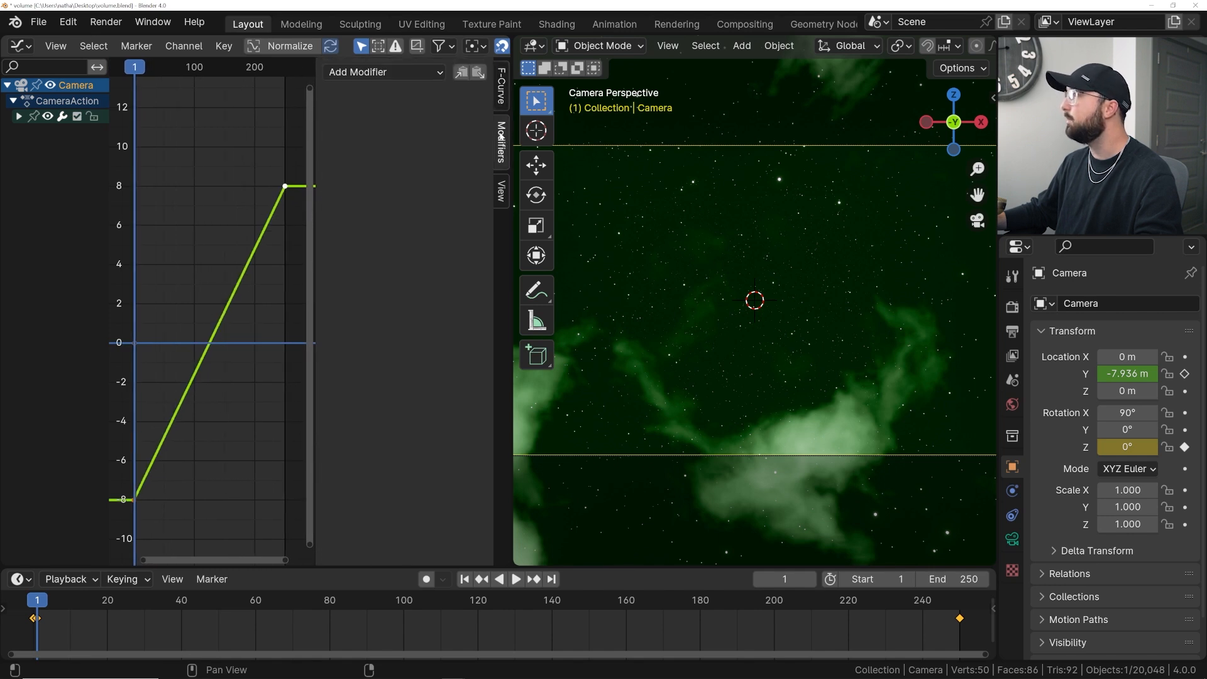
pyautogui.click(390, 73)
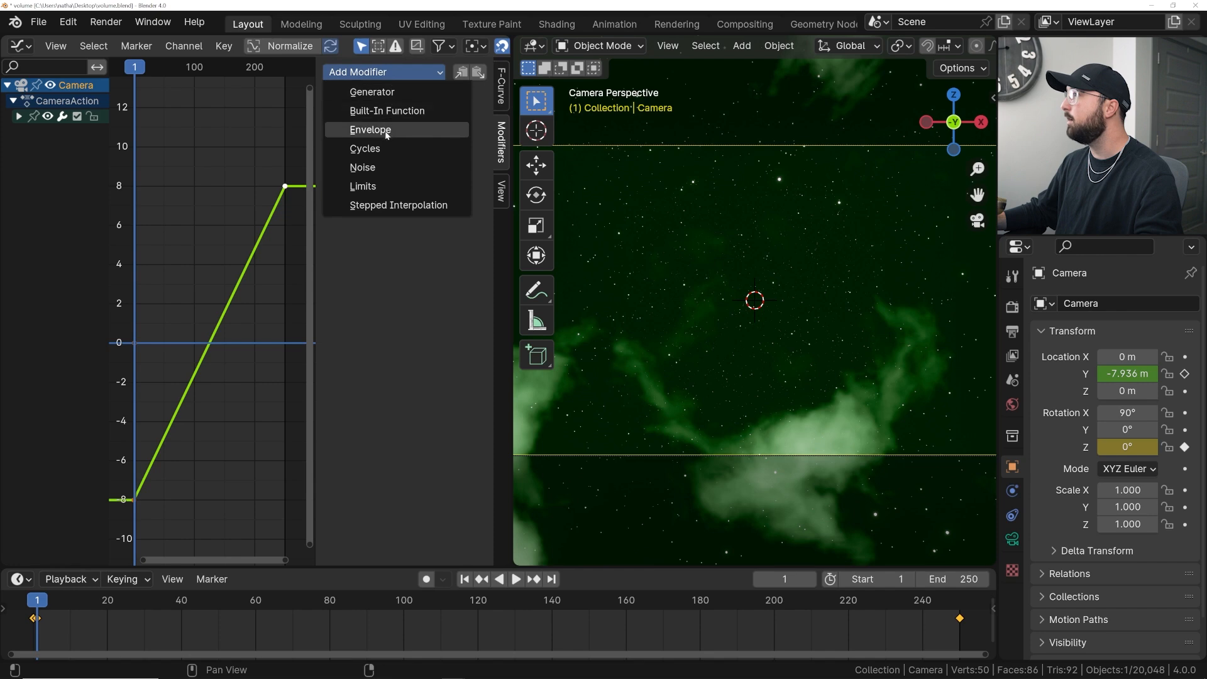
pyautogui.click(377, 168)
# - Play back the animation to preview the camera noise
pyautogui.press('space')
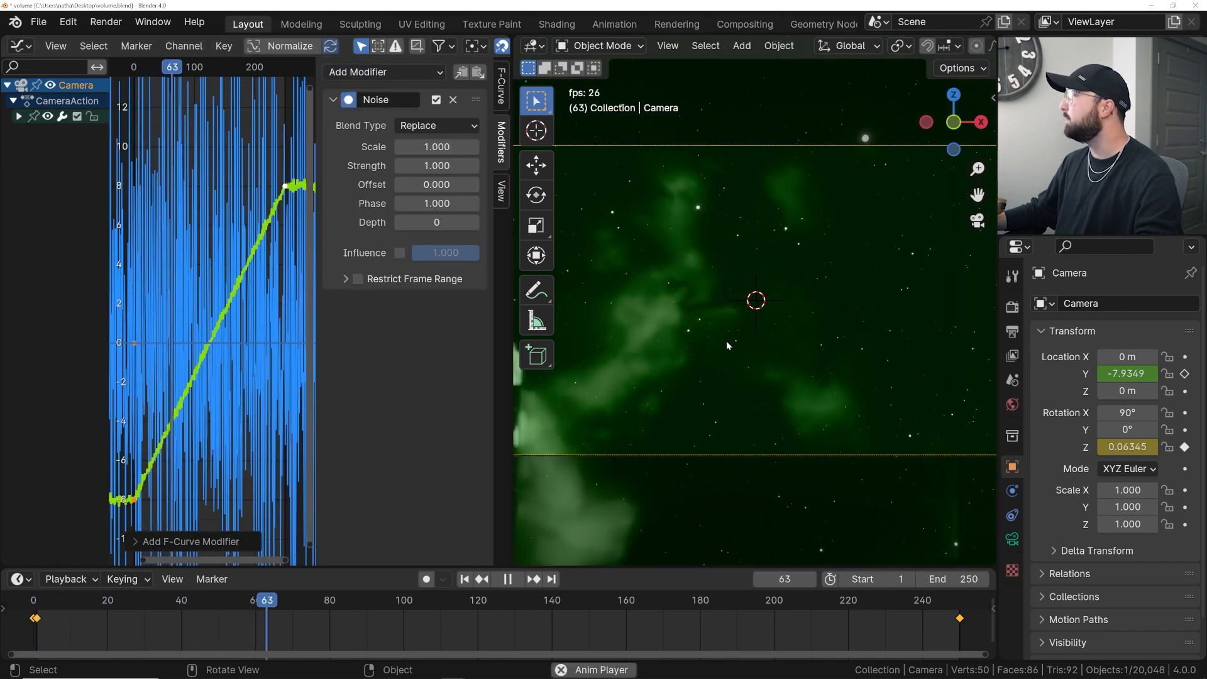
pyautogui.hotkey('shift', 'Left')
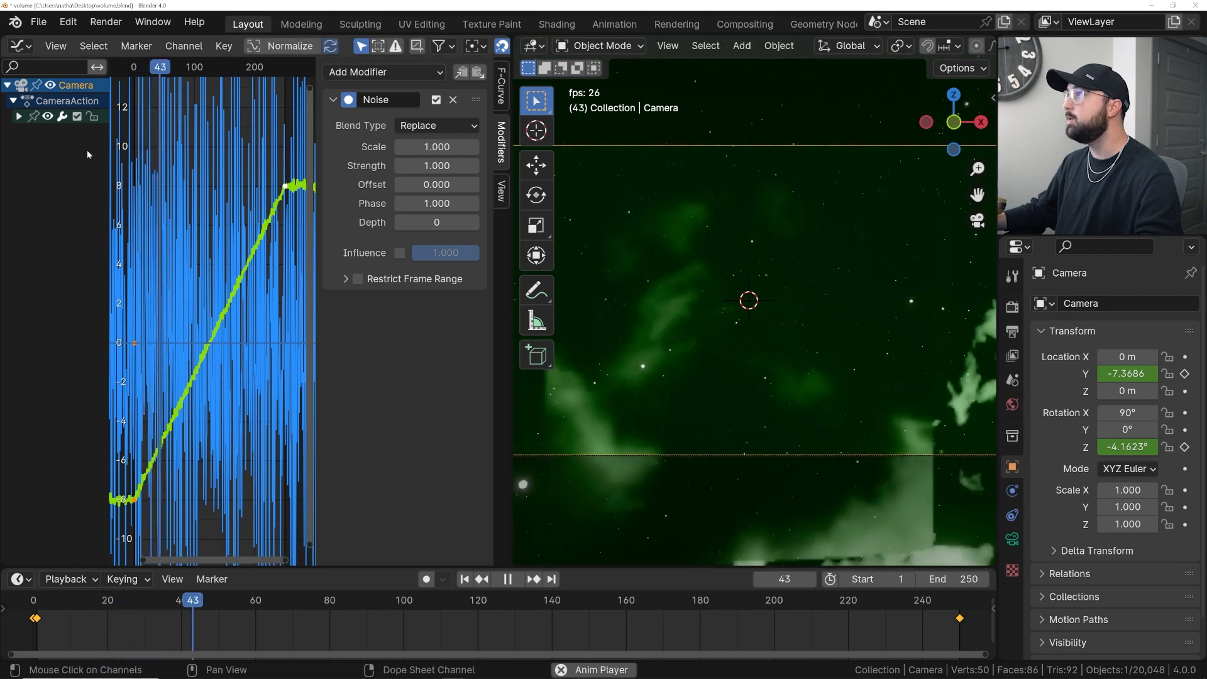
pyautogui.press('space')
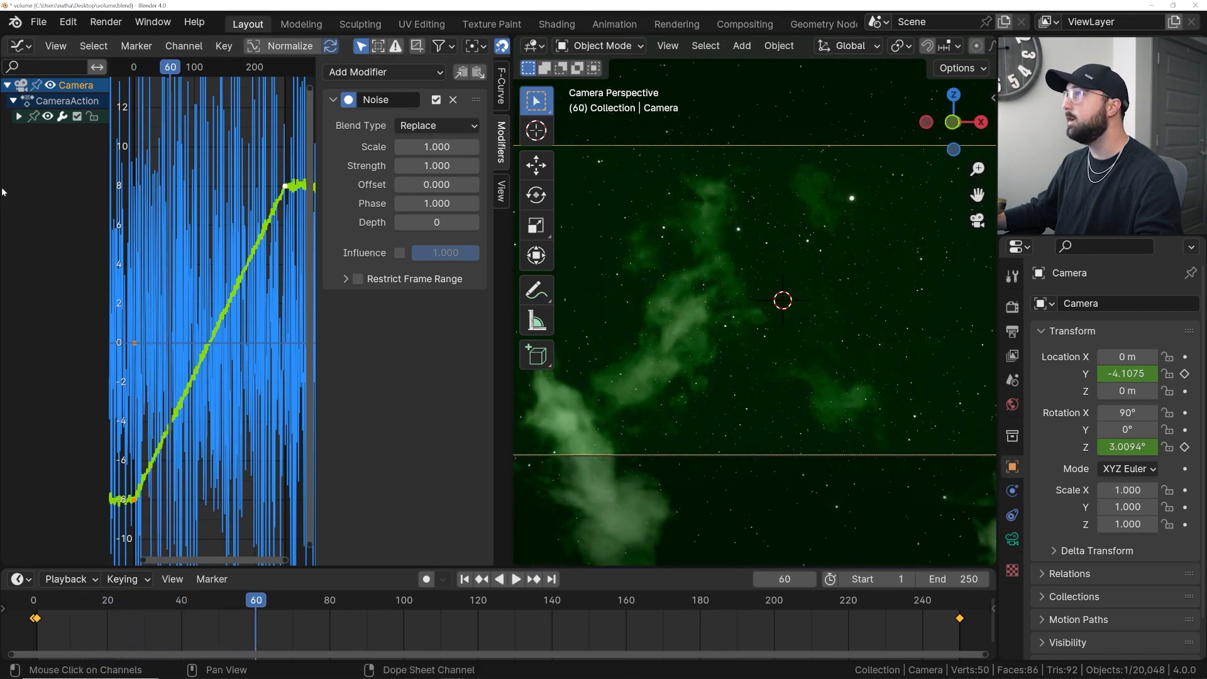
# - Select the Z Euler Rotation curve and set its Noise modifier scale to 10
pyautogui.moveTo(111, 187); pyautogui.dragTo(250, 199)
pyautogui.click(66, 148)
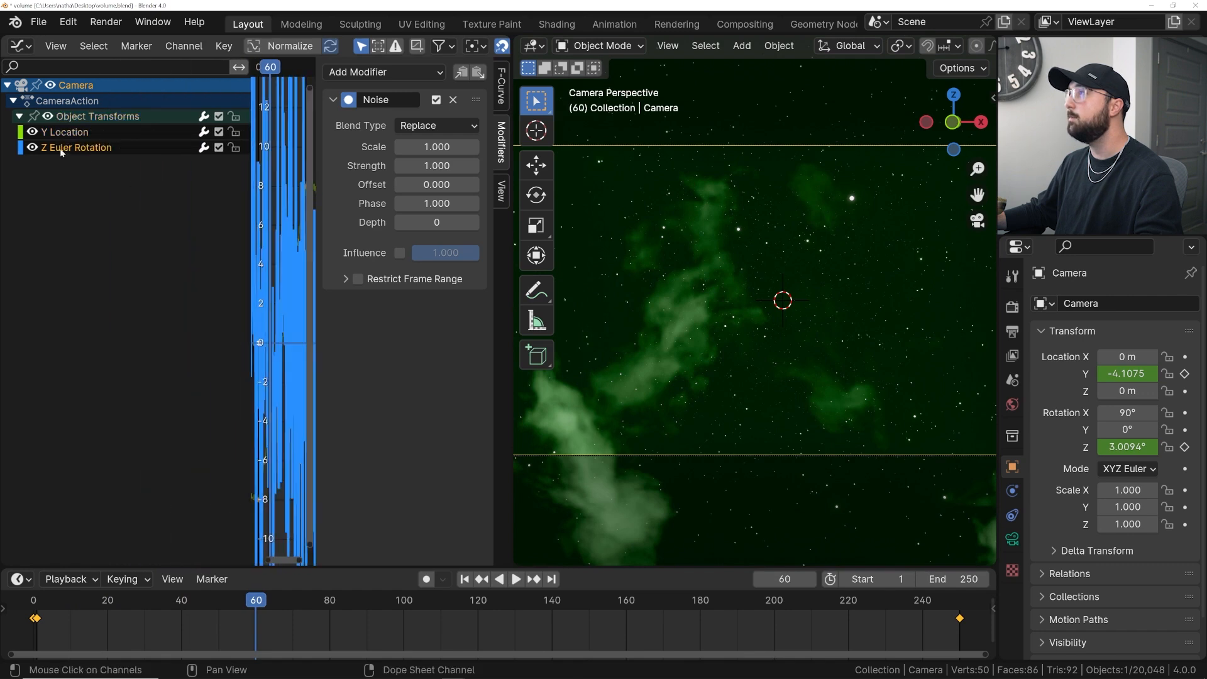
pyautogui.moveTo(249, 196); pyautogui.dragTo(65, 207)
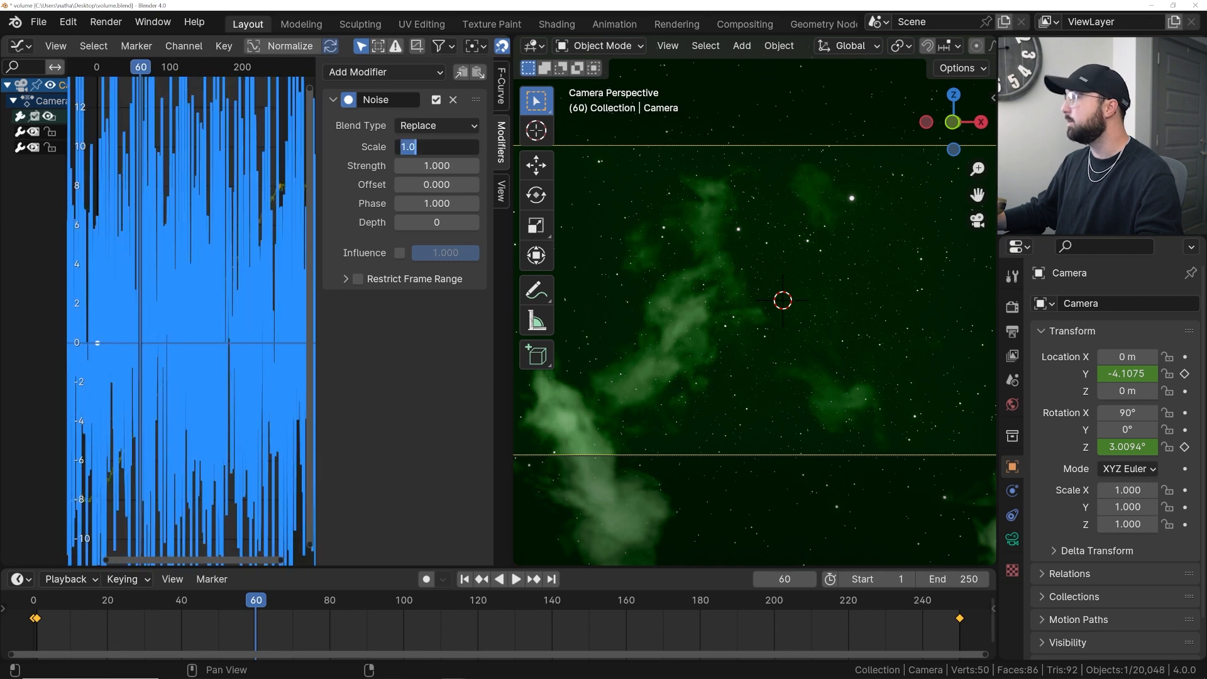
pyautogui.write('10')
pyautogui.press('Return')
# - Set the Z rotation Noise modifier's strength to 0.3 while playing back the animation
pyautogui.press('space')
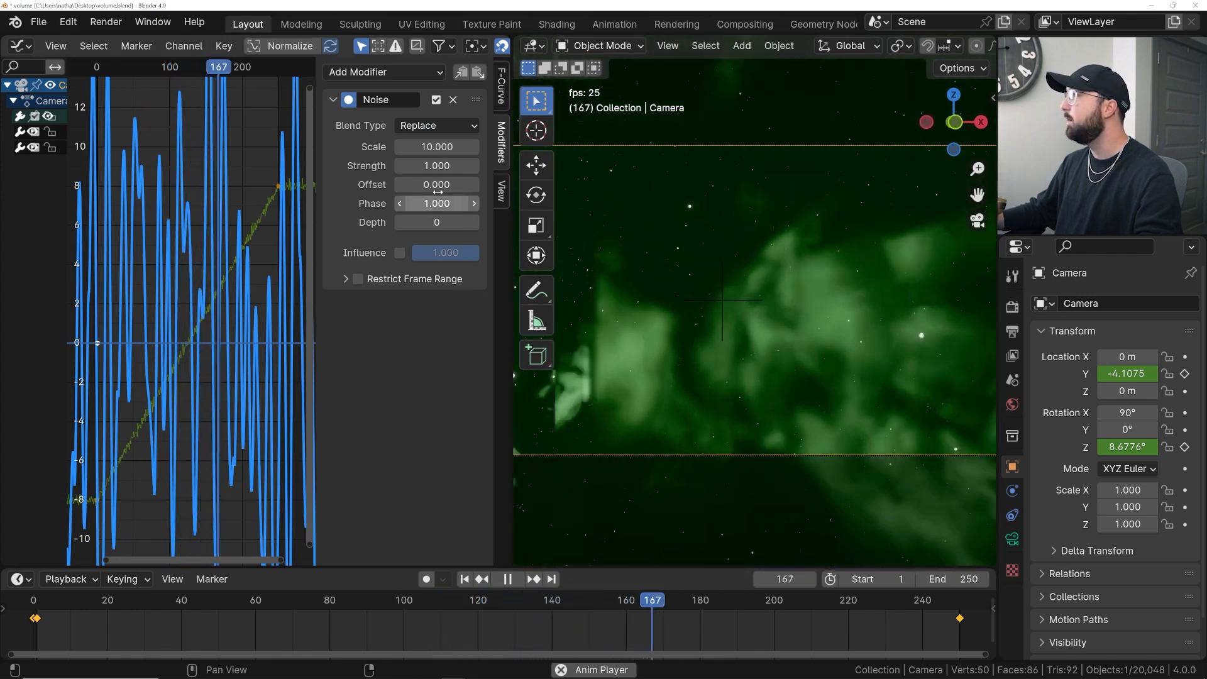
pyautogui.click(442, 166)
pyautogui.write('0.3')
pyautogui.press('Return')
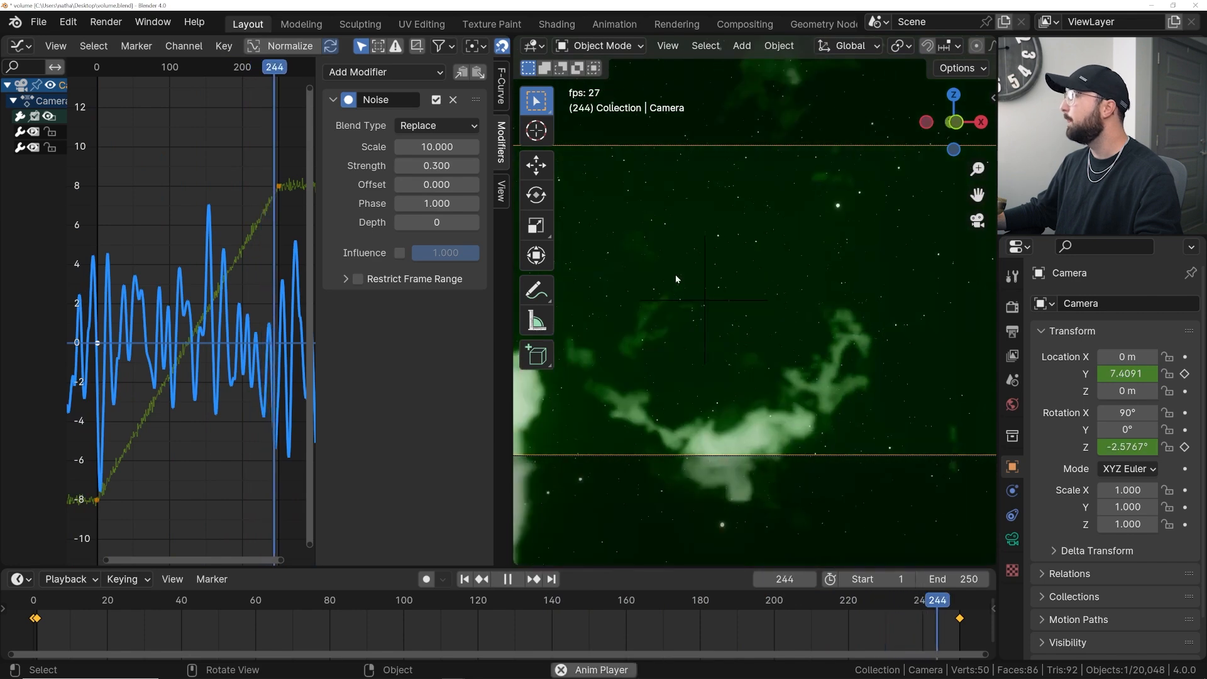
pyautogui.press('space')
# - Remove the Noise modifier from the camera's Y Location curve
pyautogui.moveTo(68, 168); pyautogui.dragTo(233, 178)
pyautogui.click(61, 133)
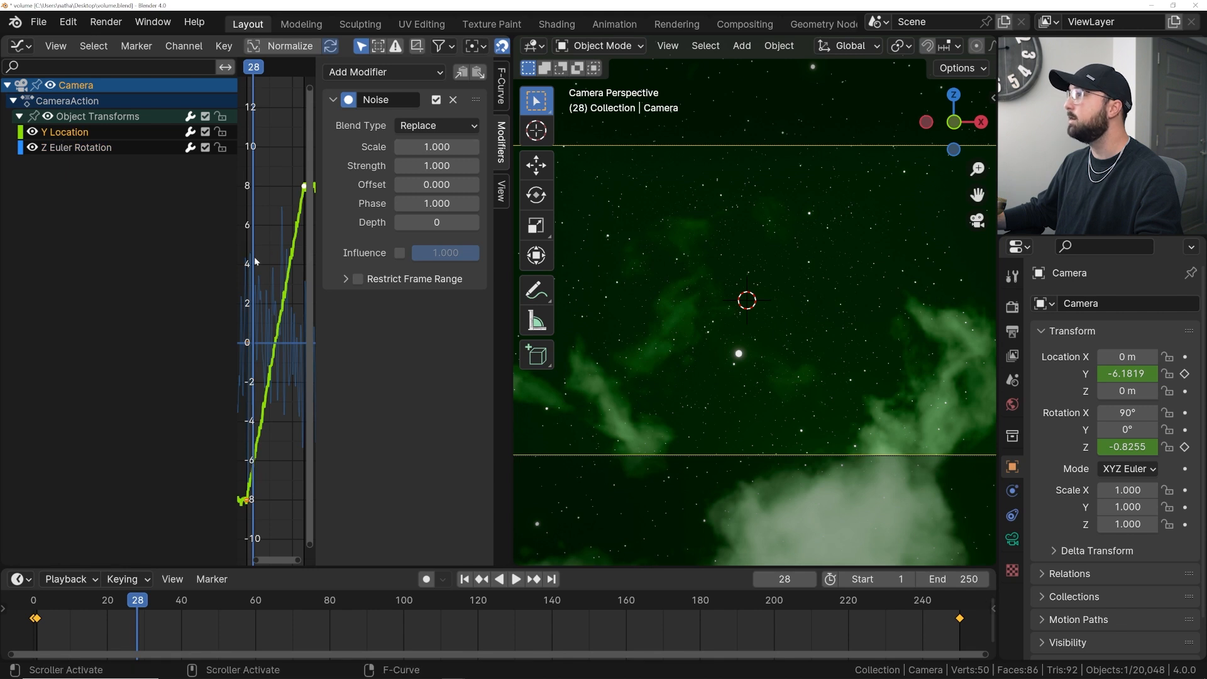
pyautogui.moveTo(236, 260); pyautogui.dragTo(54, 259)
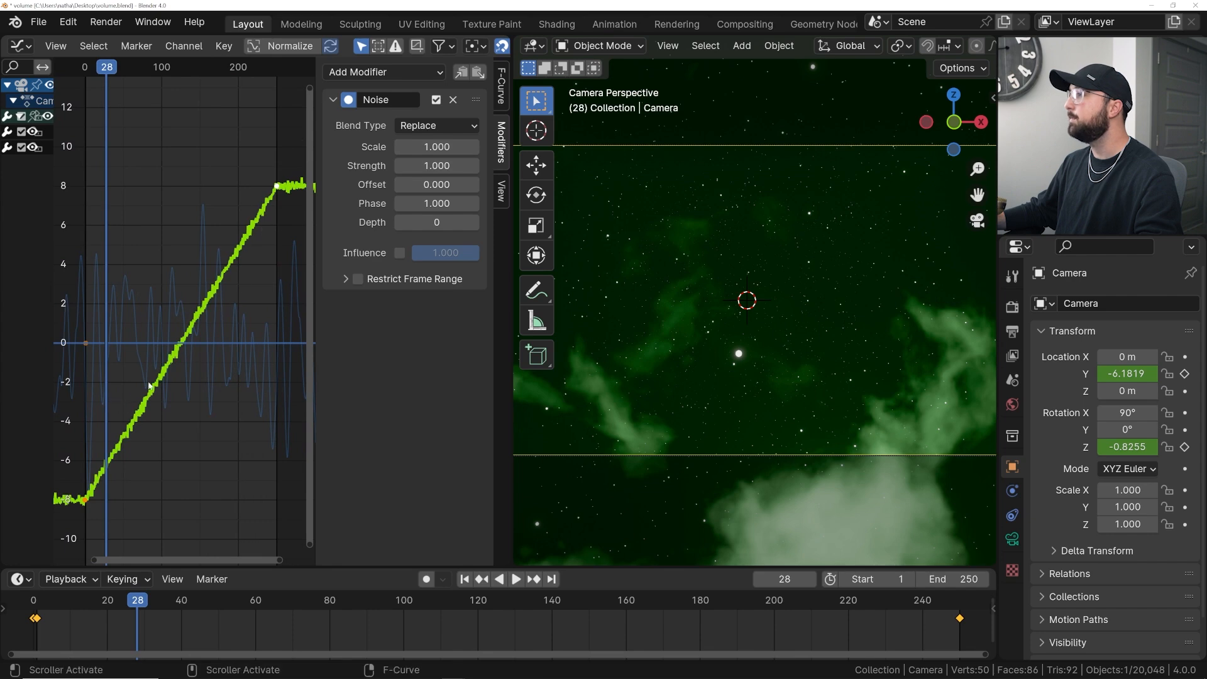
pyautogui.click(452, 101)
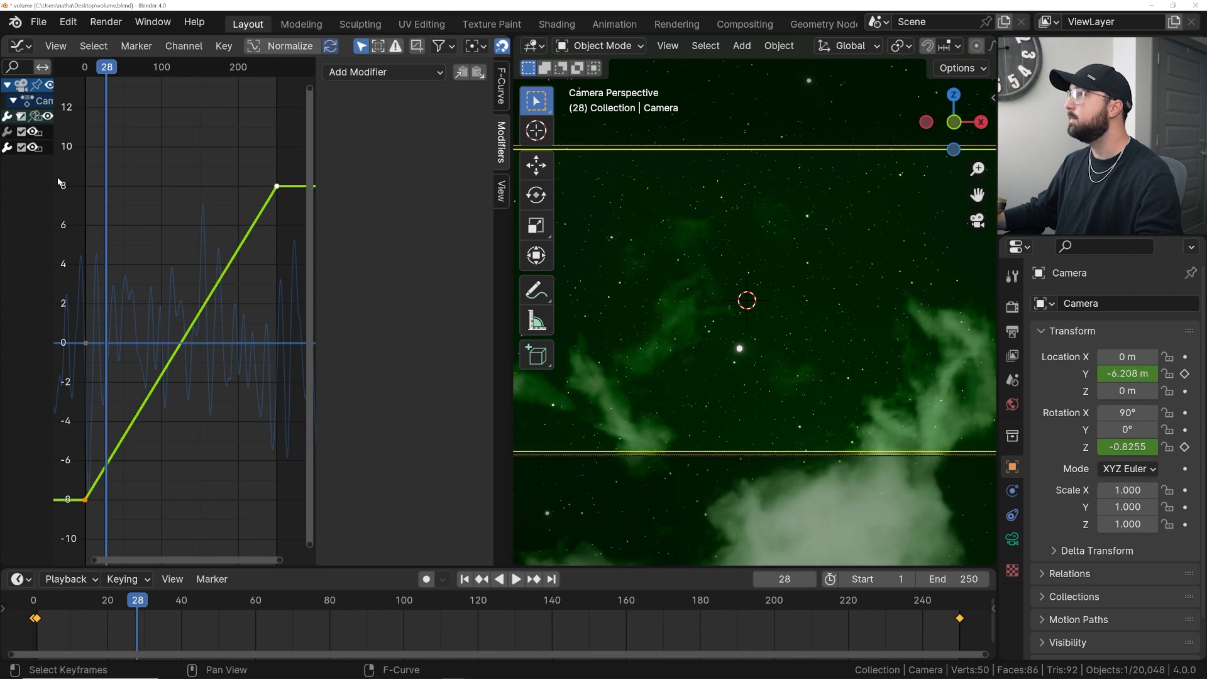
pyautogui.moveTo(54, 175); pyautogui.dragTo(245, 151)
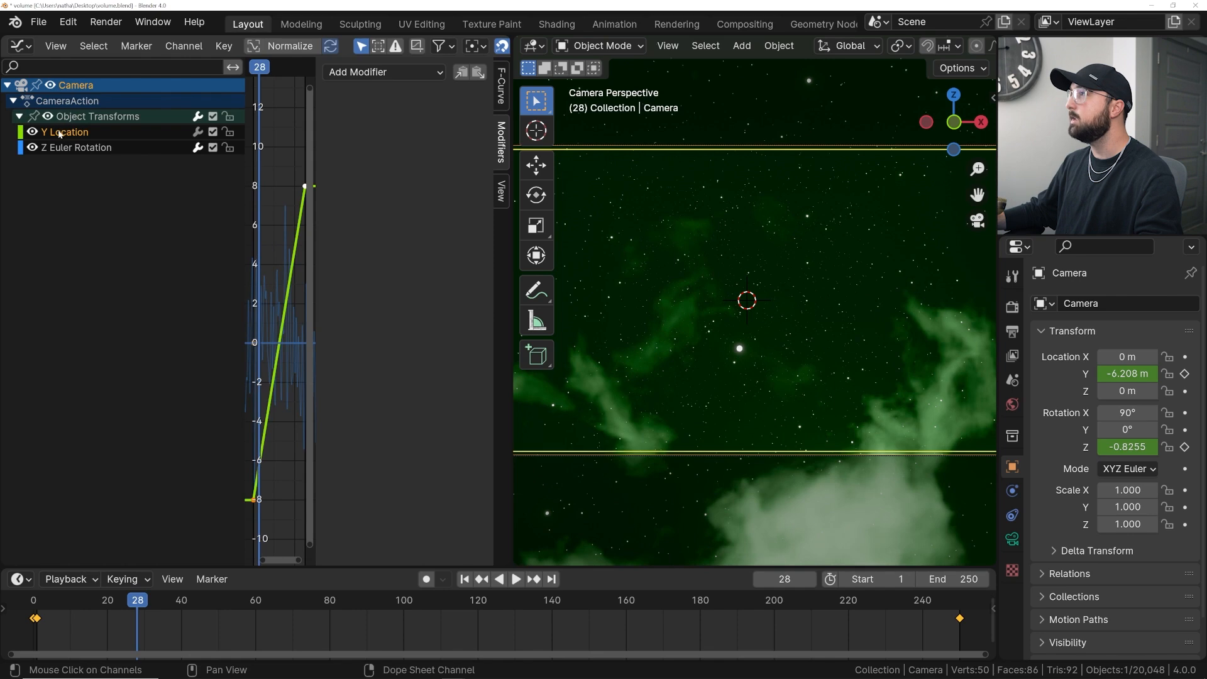
# - Play back the camera shake and inspect the Z Euler Rotation curve's noise
pyautogui.press('space')
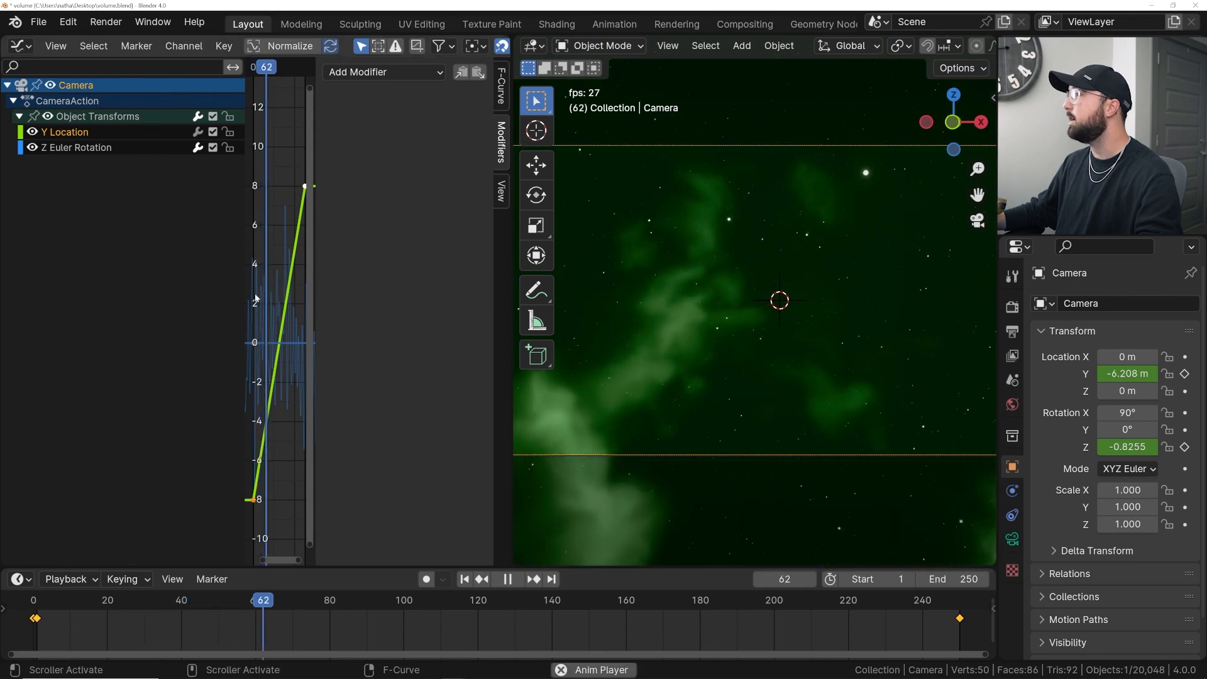
pyautogui.press('space')
pyautogui.moveTo(249, 297); pyautogui.dragTo(140, 303)
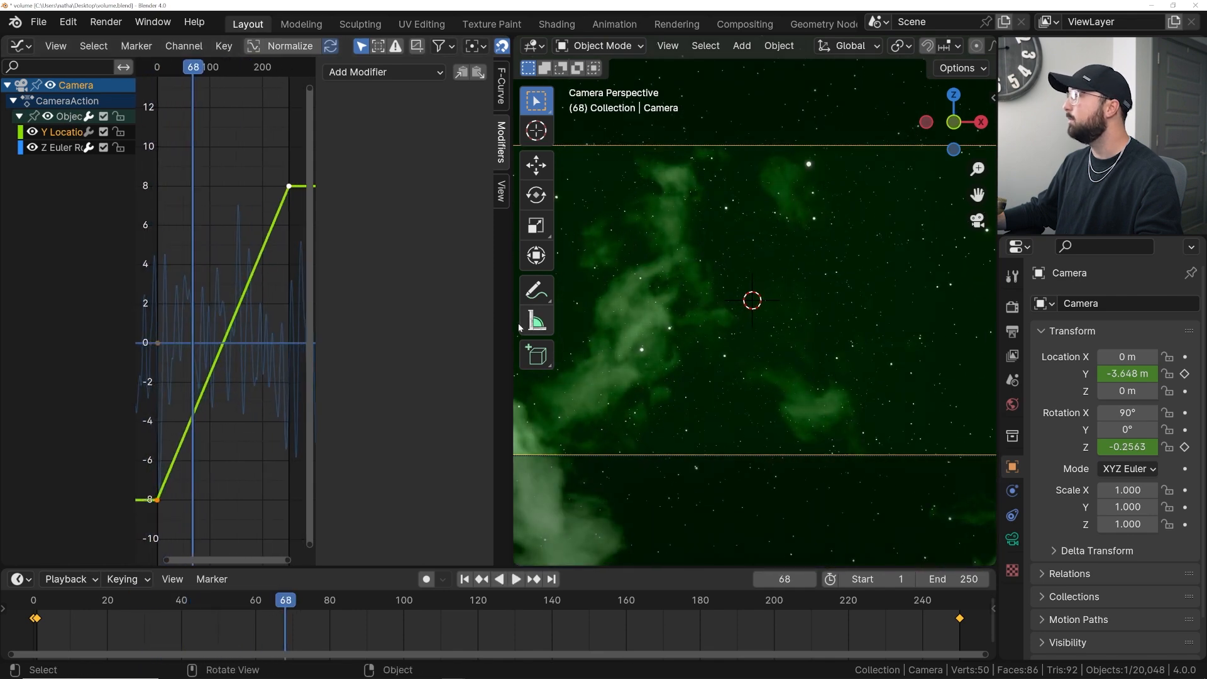
pyautogui.moveTo(511, 323); pyautogui.dragTo(657, 324)
pyautogui.press('space')
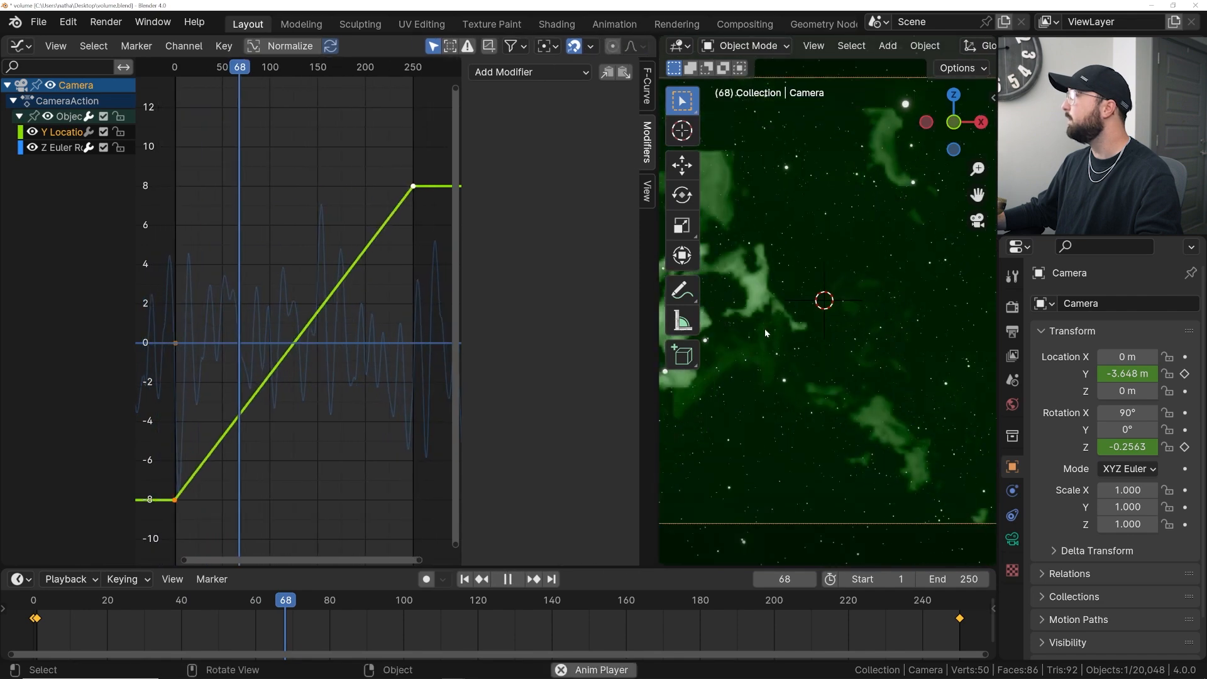
pyautogui.click(352, 280)
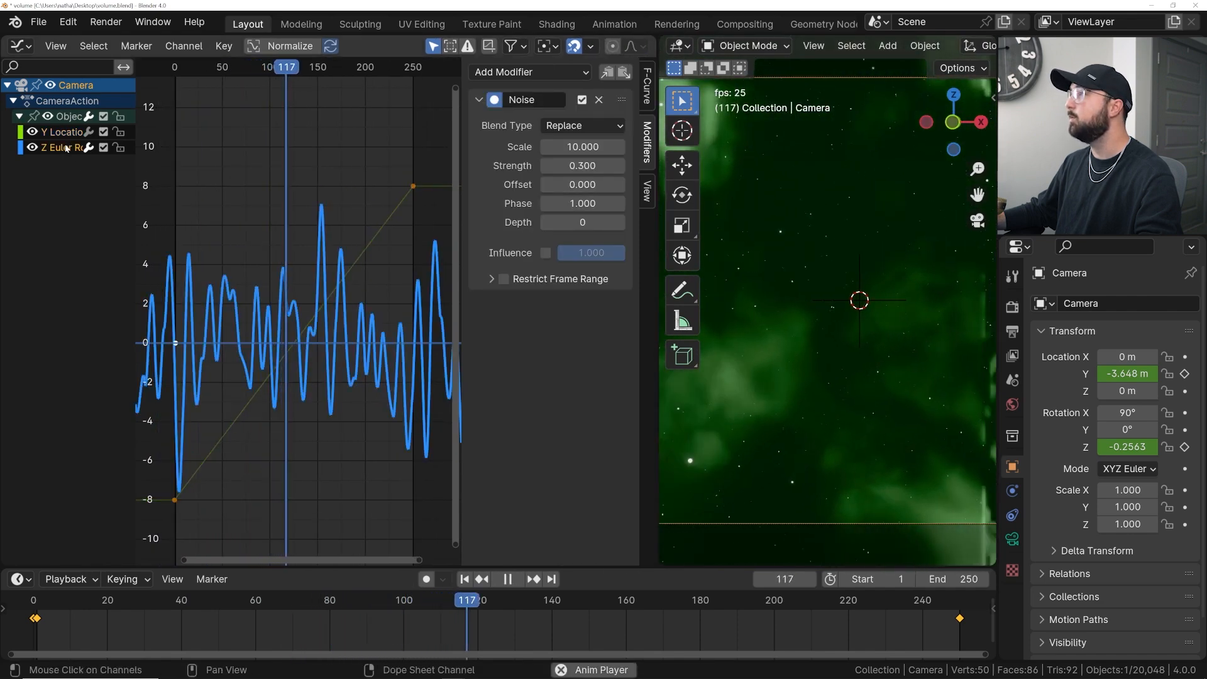
# - Set the Z Euler Rotation Noise modifier's strength to -0.06 while playing back the animation
pyautogui.press('space')
pyautogui.click(52, 133)
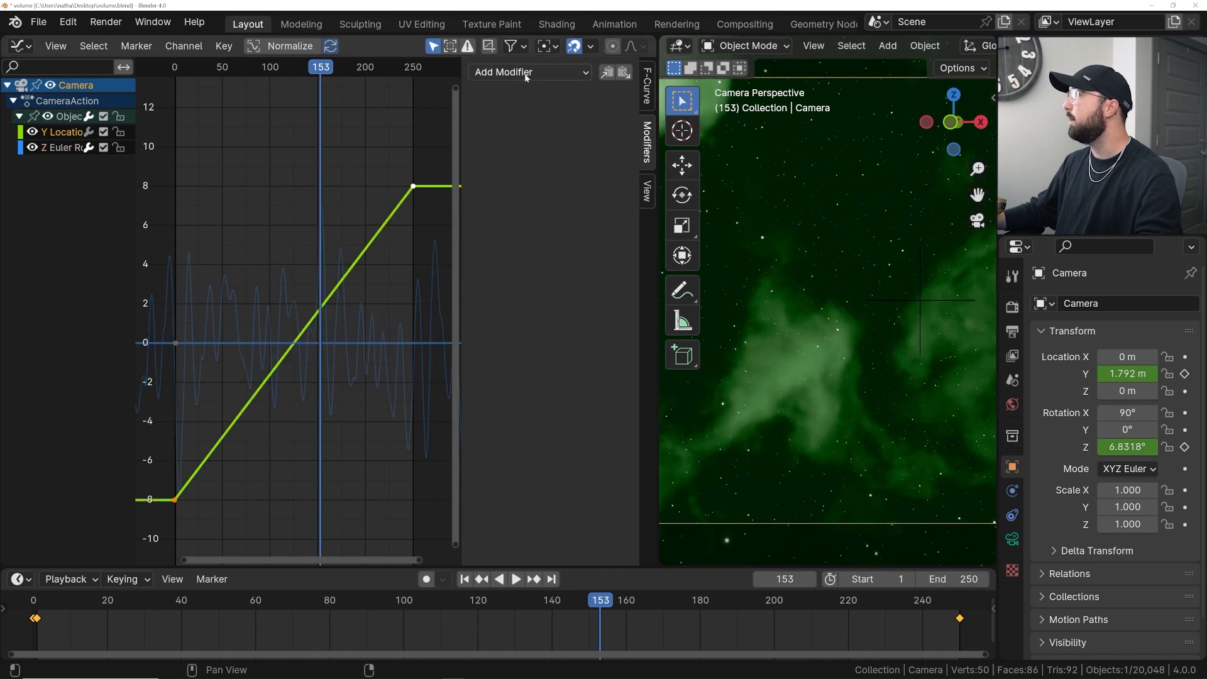
pyautogui.click(63, 147)
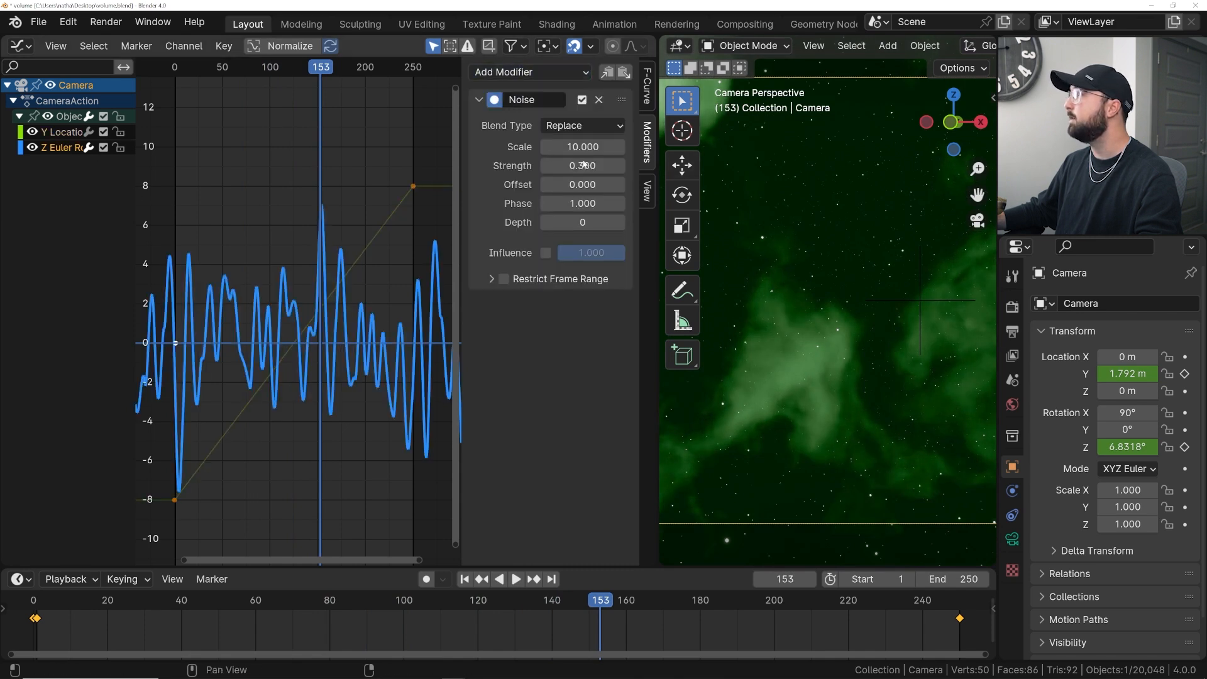
pyautogui.press('space')
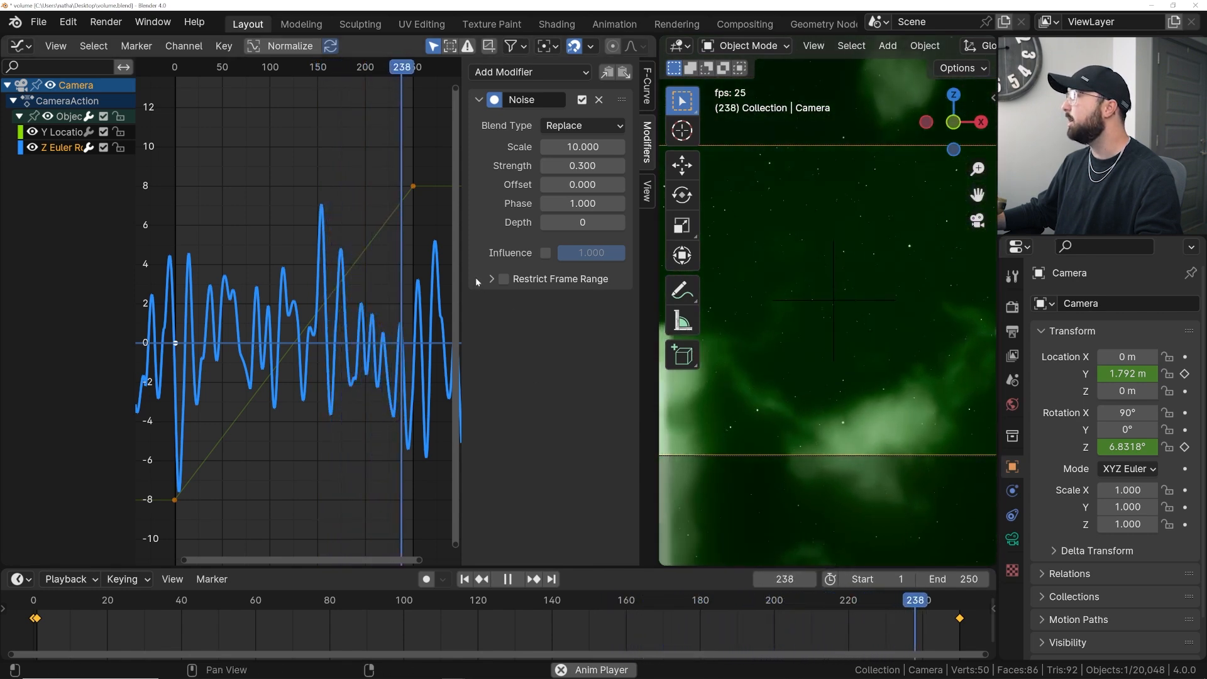
pyautogui.moveTo(591, 166)
pyautogui.mouseDown()
pyautogui.moveTo(548, 166)
pyautogui.moveTo(592, 166)
pyautogui.mouseUp()
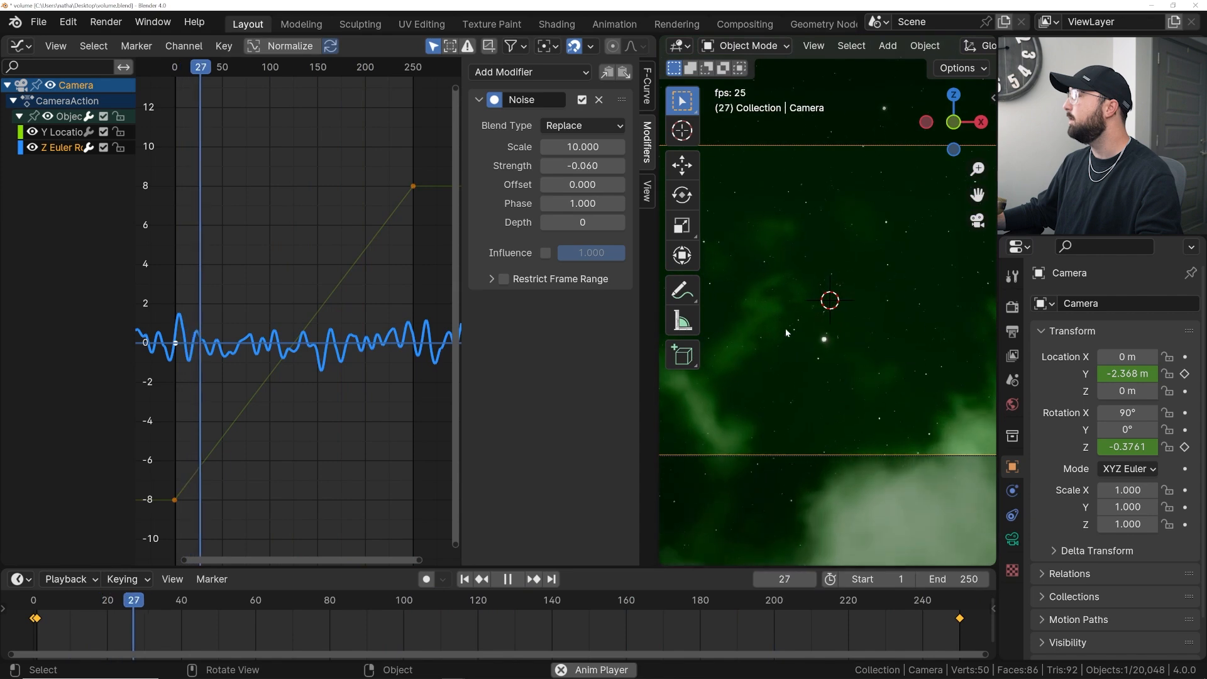
pyautogui.press('space')
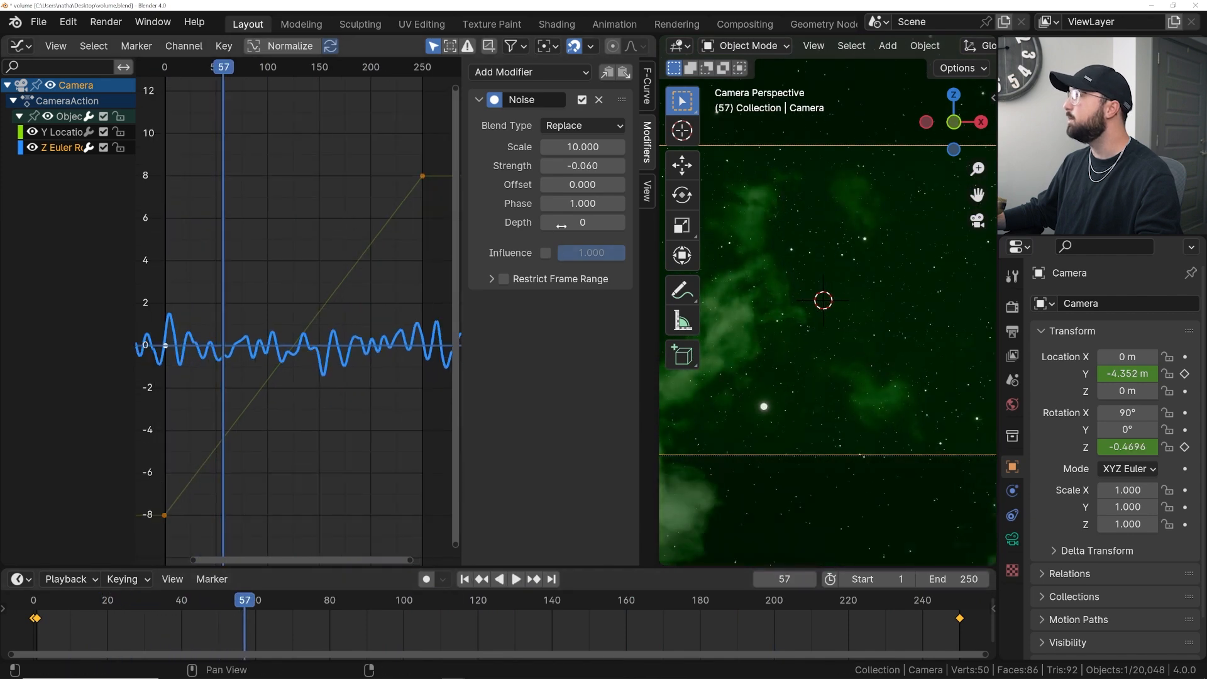
# - Set the Noise modifier's phase to 13.5 and play back the camera shake
pyautogui.moveTo(582, 203); pyautogui.dragTo(660, 203)
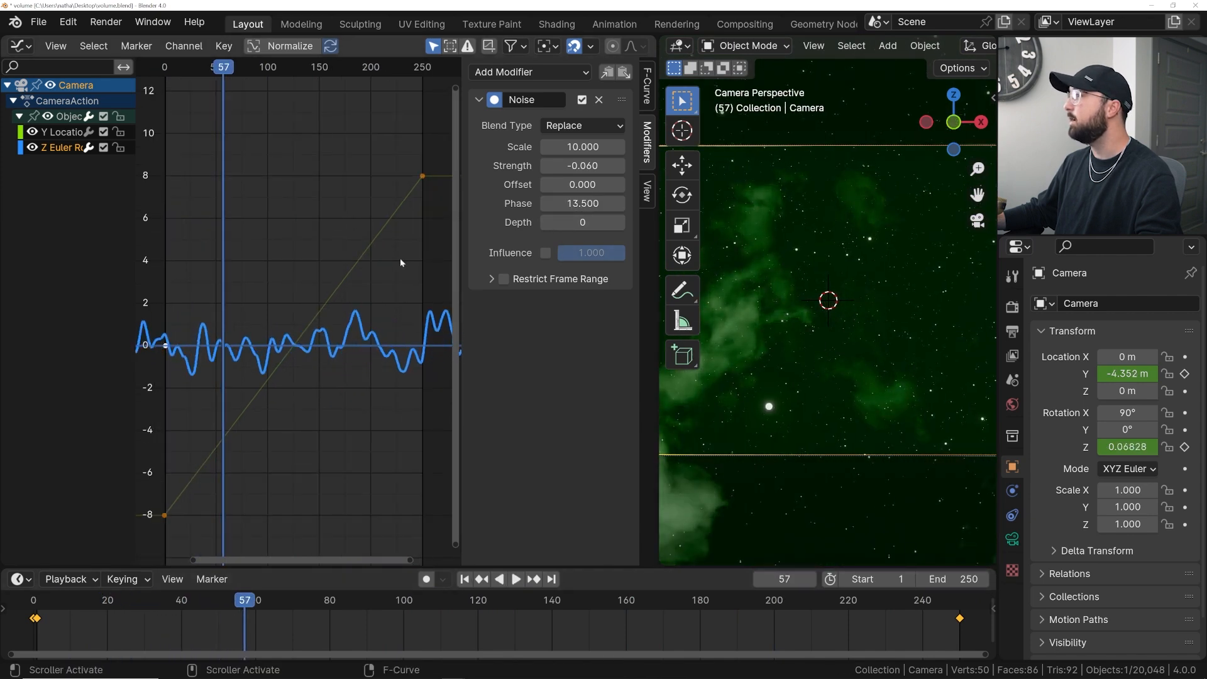
pyautogui.press('space')
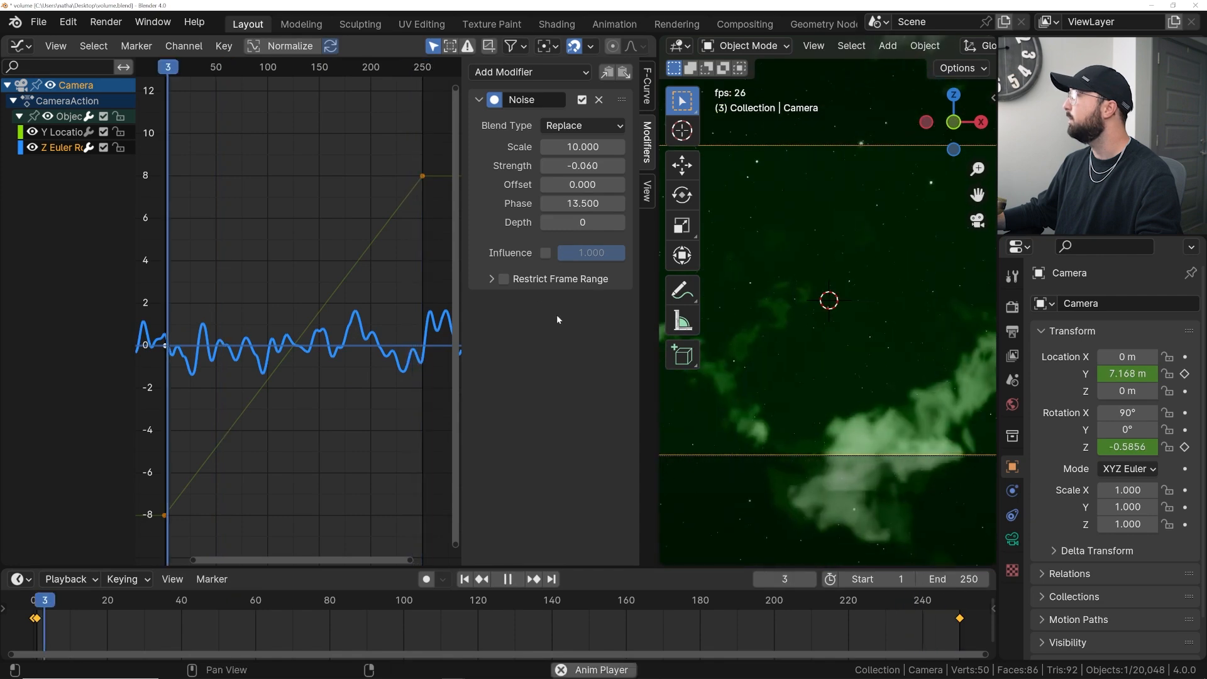
pyautogui.press('space')
pyautogui.moveTo(397, 68); pyautogui.dragTo(398, 68)
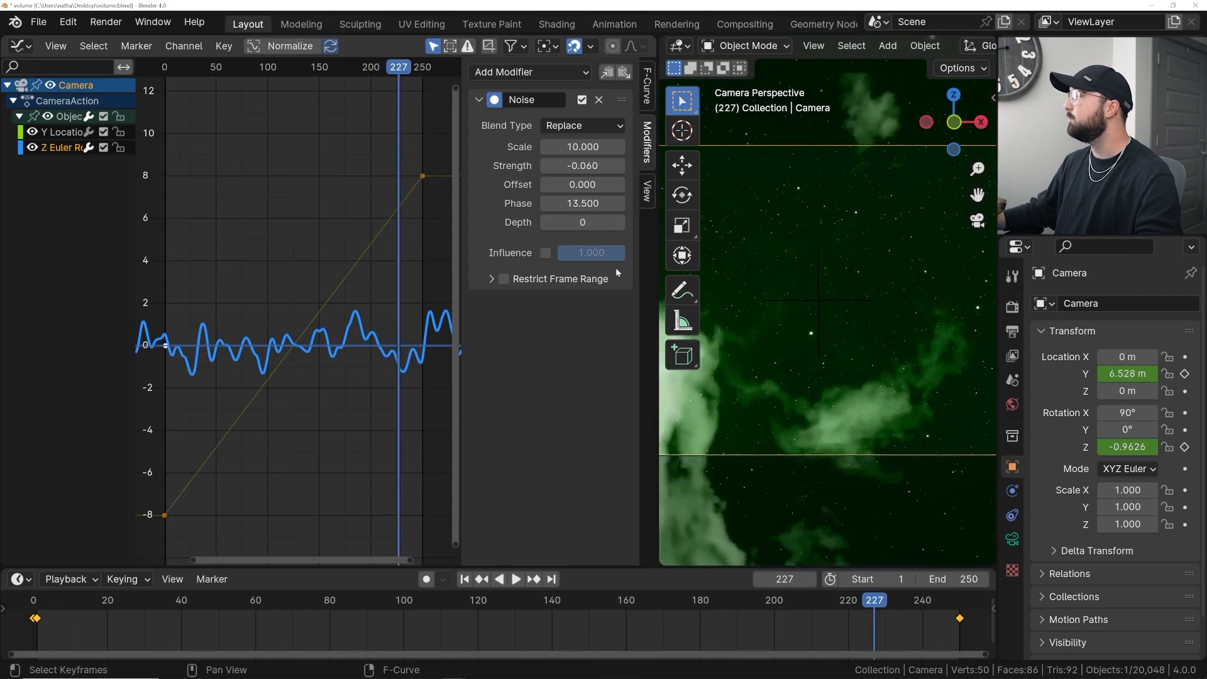
pyautogui.press('space')
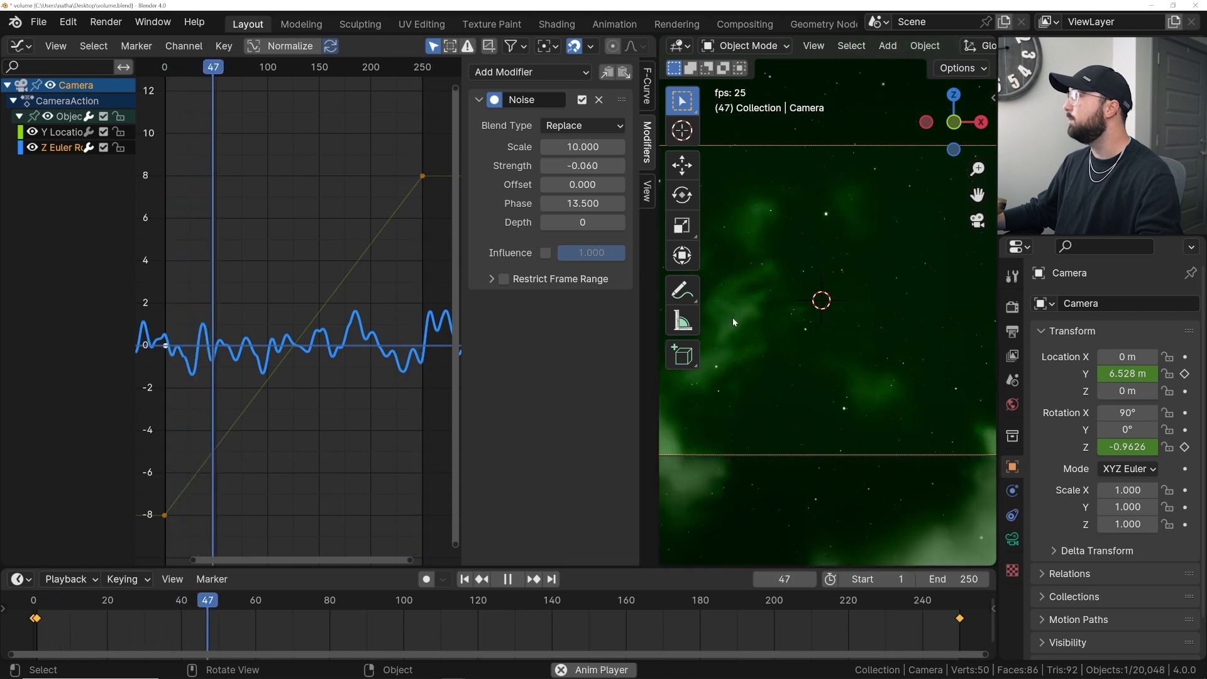
pyautogui.press('space')
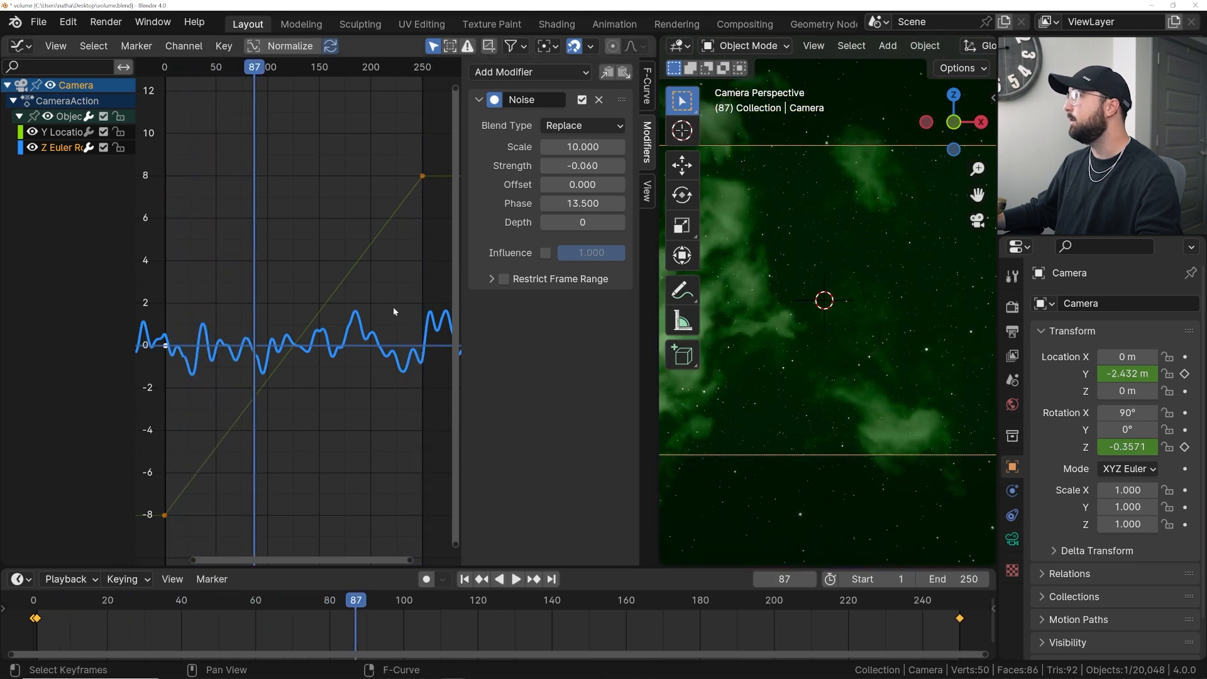
# - Return to the first frame, enable Restrict Frame Range on the Noise modifier, and set start 1 and end 250
pyautogui.click(464, 578)
pyautogui.scroll(3, 283, 327)
pyautogui.click(503, 278)
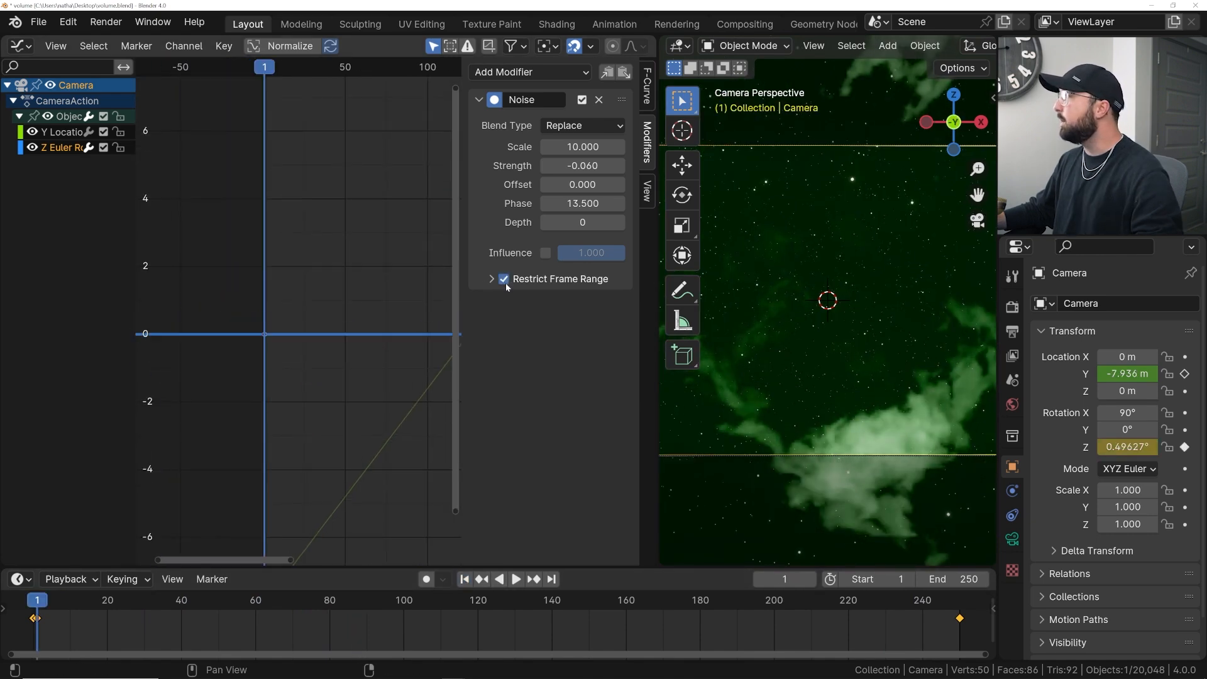
pyautogui.click(491, 280)
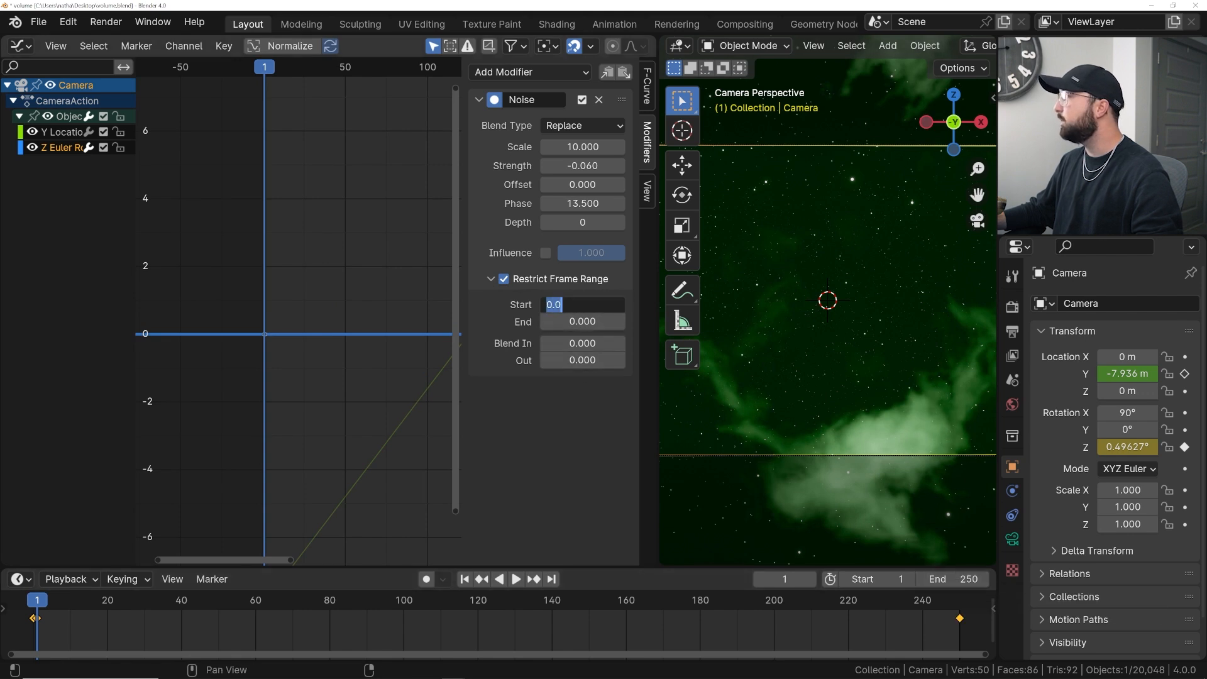
pyautogui.write('1')
pyautogui.press('Return')
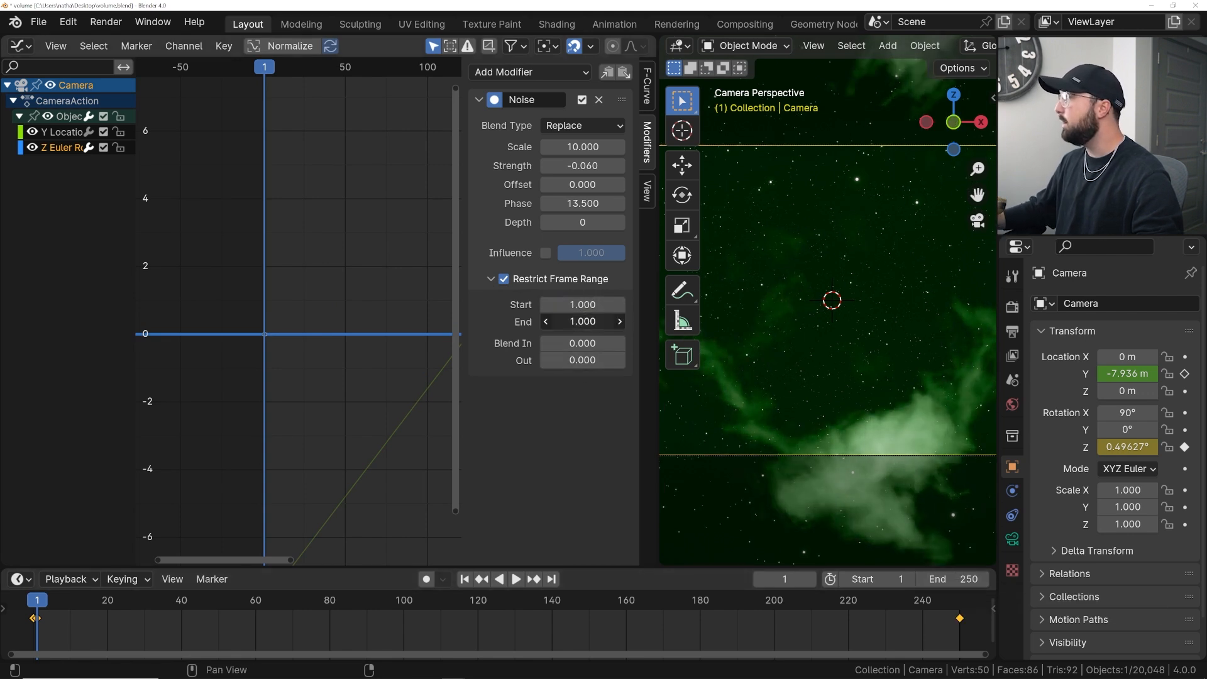
pyautogui.write('250')
pyautogui.press('Return')
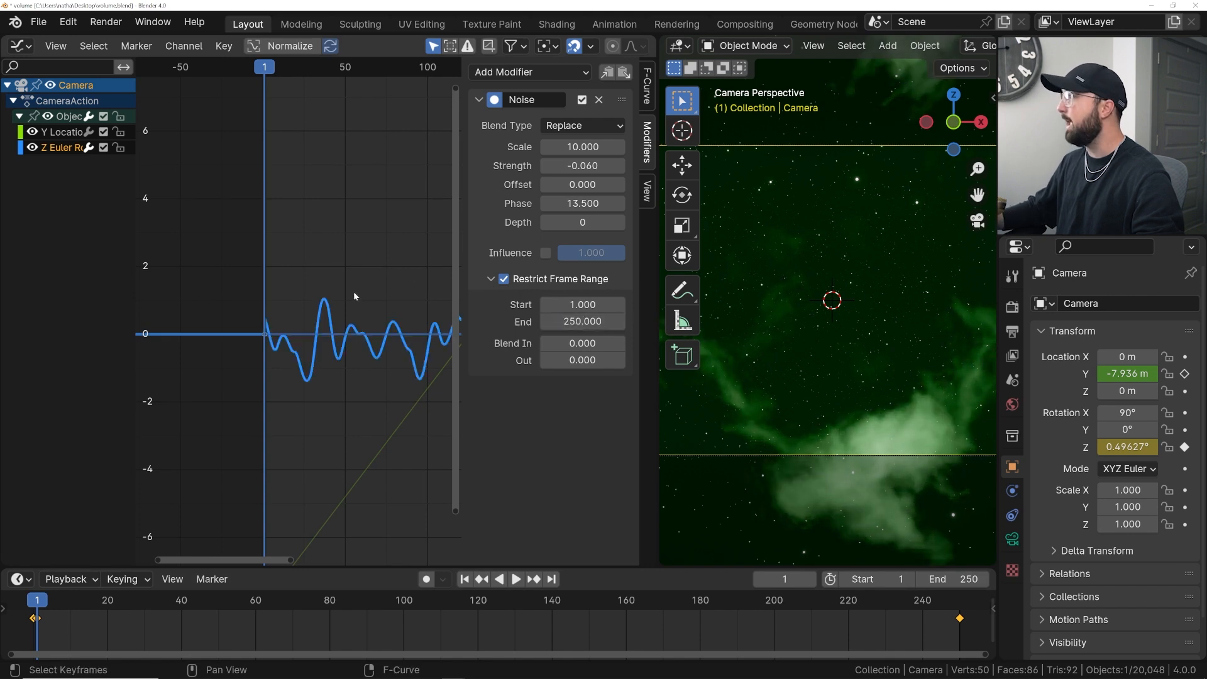
# - Set the Noise modifier's frame range Blend In to 30
pyautogui.scroll(4, 314, 326)
pyautogui.scroll(2, 293, 360)
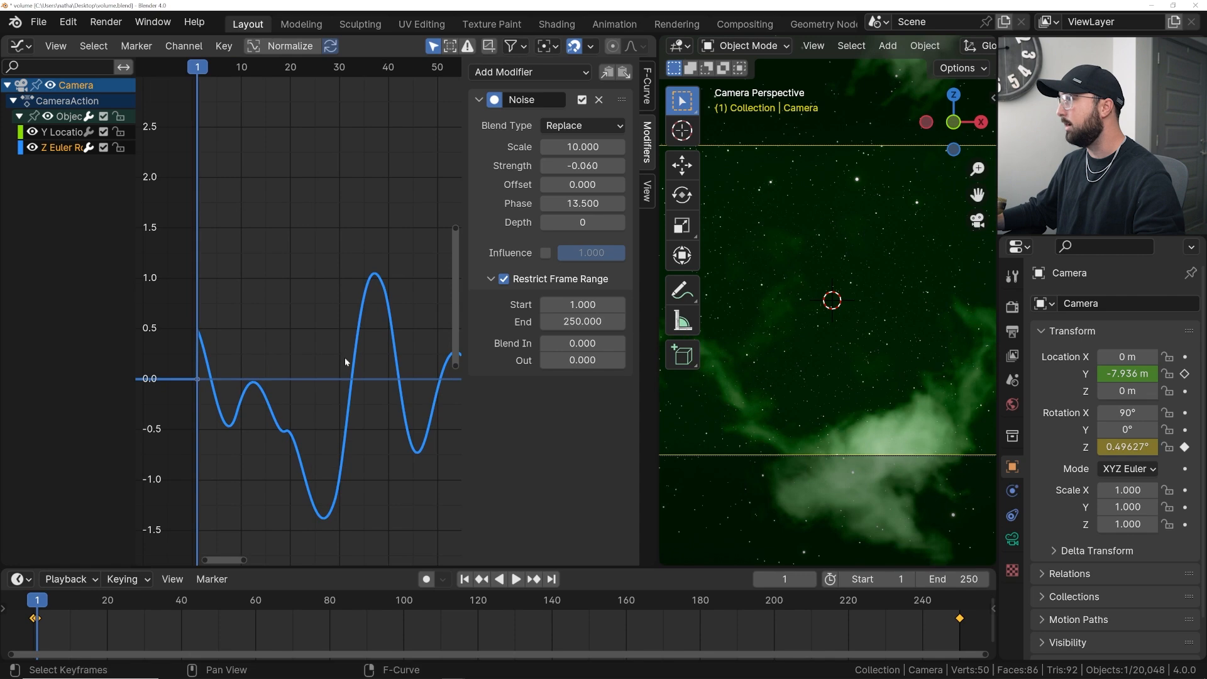
pyautogui.moveTo(582, 343); pyautogui.dragTo(613, 344)
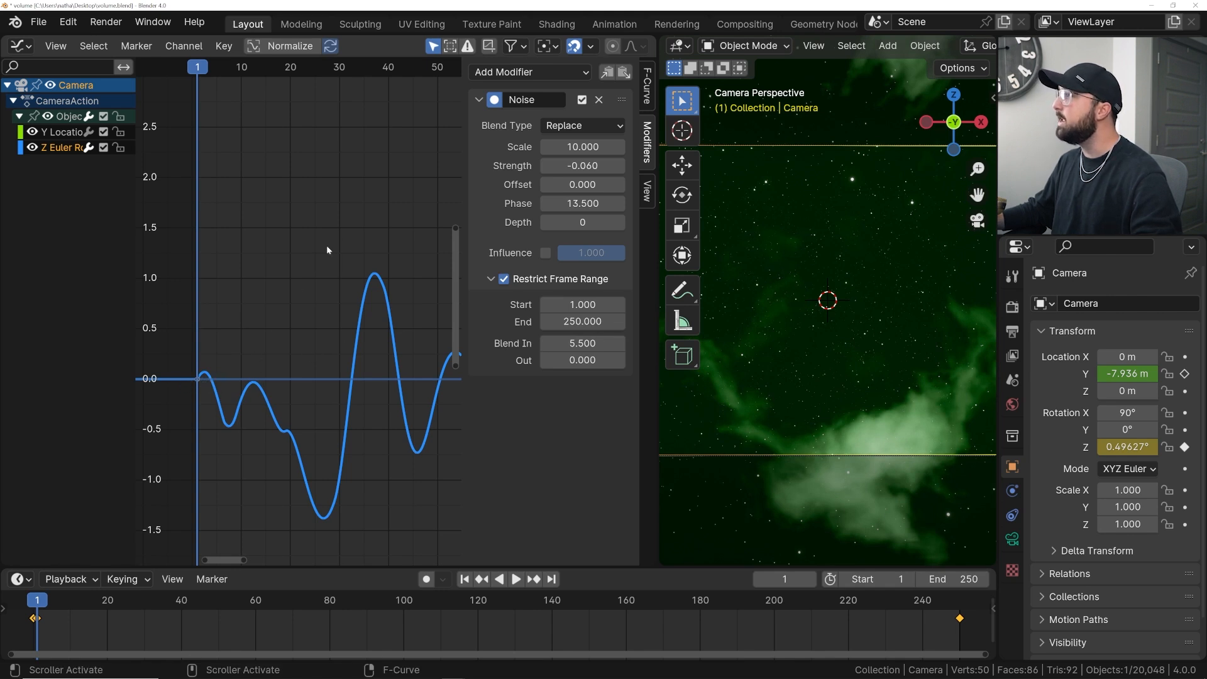
pyautogui.moveTo(576, 343); pyautogui.dragTo(673, 343)
pyautogui.write('20')
pyautogui.press('Return')
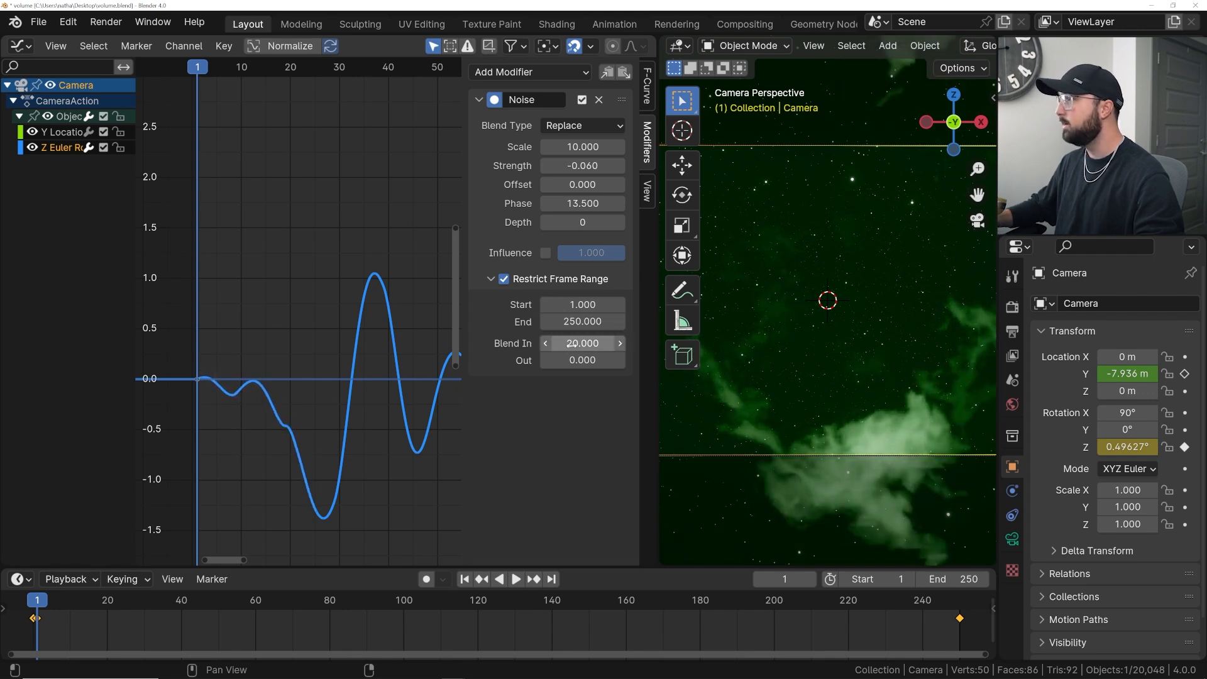
pyautogui.scroll(6, 196, 362)
pyautogui.scroll(3, 228, 409)
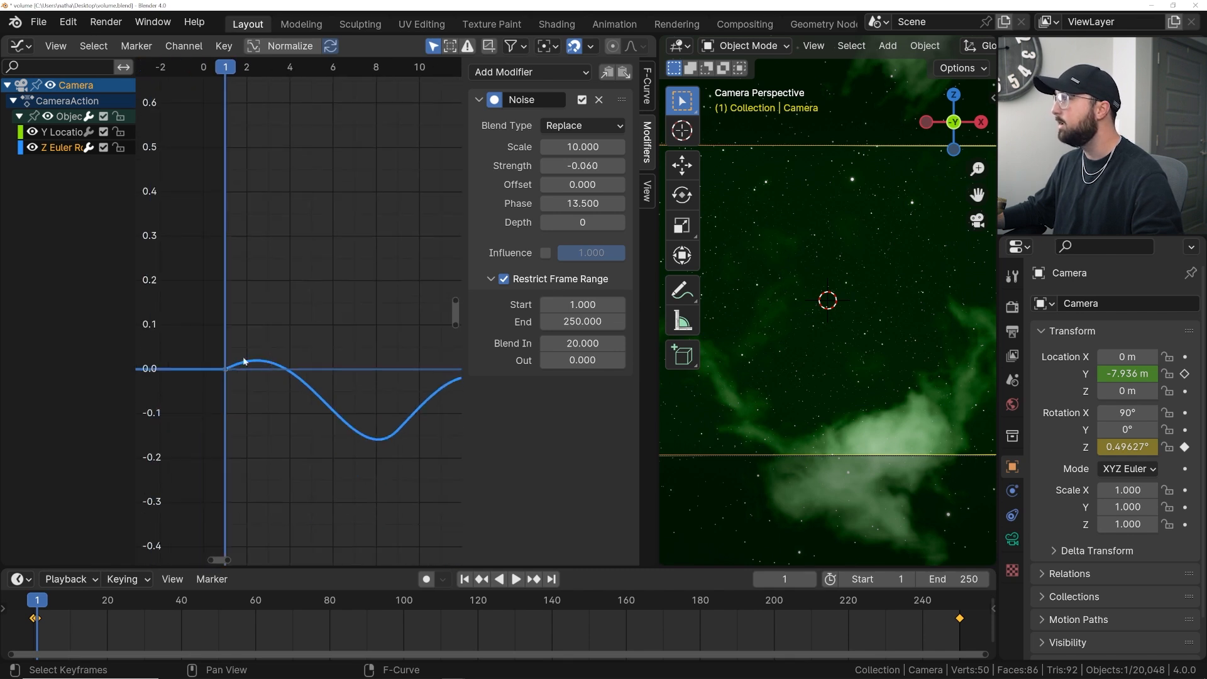
pyautogui.moveTo(582, 343); pyautogui.dragTo(629, 343)
pyautogui.click(582, 343)
pyautogui.write('3')
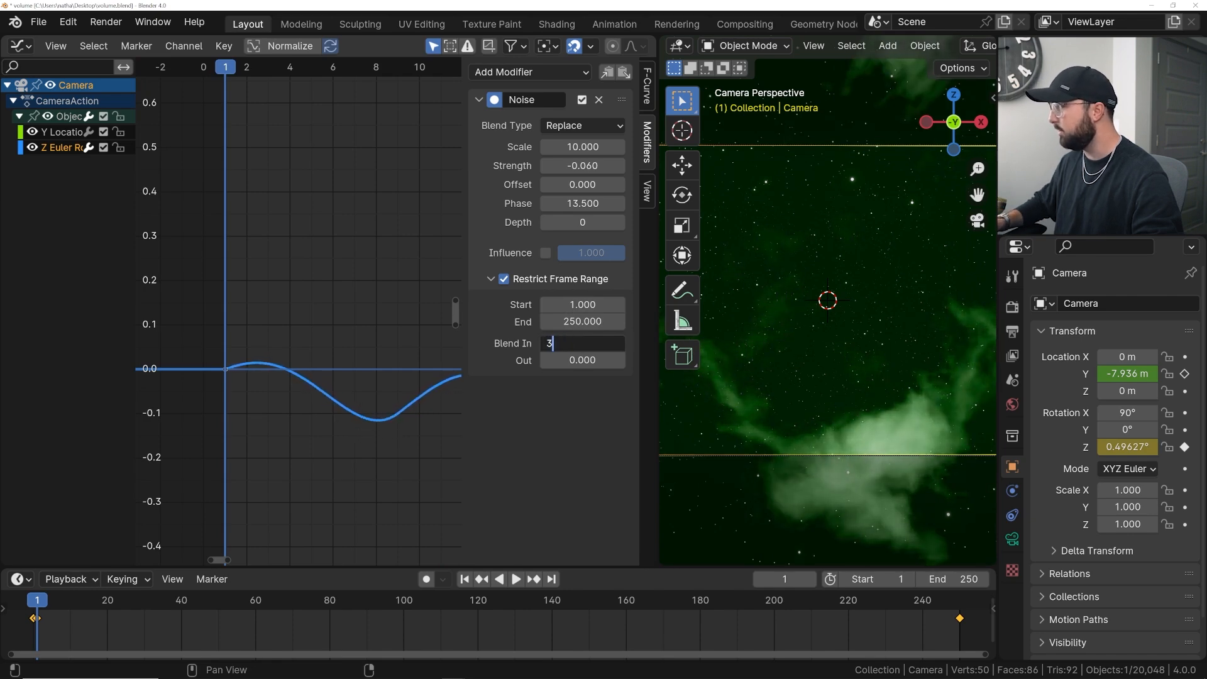
pyautogui.write('0')
pyautogui.press('Return')
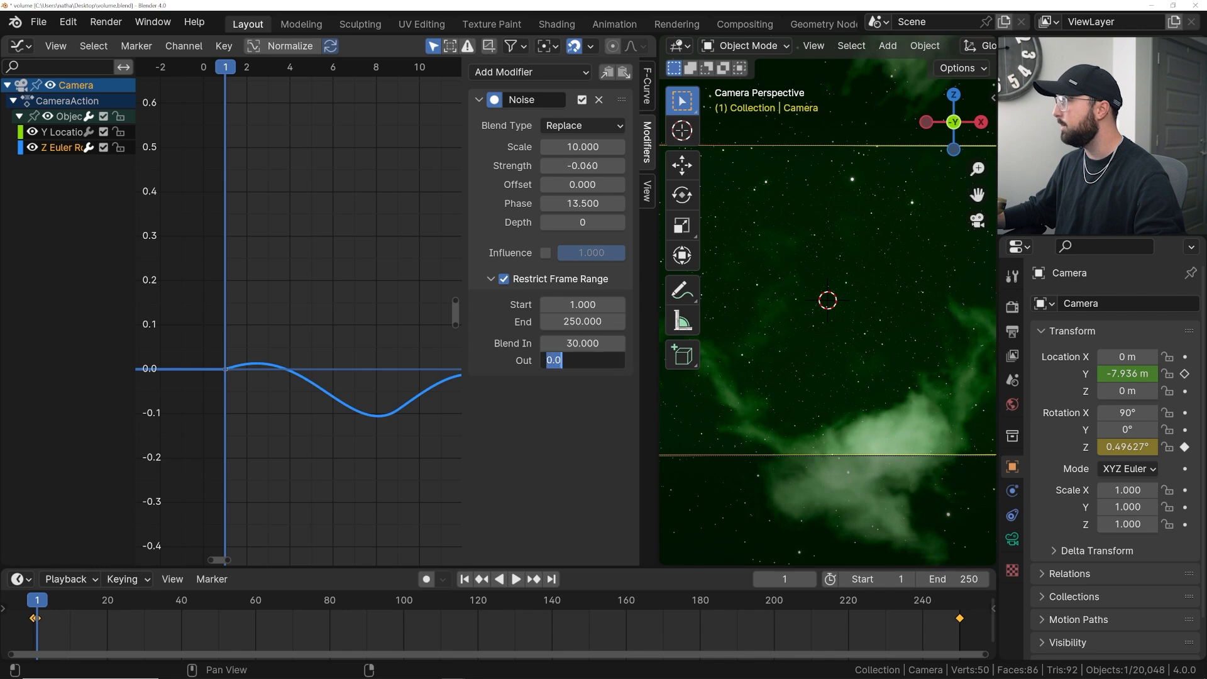
# - Set the Noise modifier's frame range Blend Out to 30
pyautogui.press('Return')
pyautogui.scroll(-20, 372, 367)
pyautogui.moveTo(372, 367); pyautogui.dragTo(204, 367, button='middle')
pyautogui.moveTo(454, 337); pyautogui.dragTo(434, 352, button='middle')
pyautogui.scroll(20, 247, 360)
pyautogui.scroll(4, 328, 352)
pyautogui.scroll(4, 302, 327)
pyautogui.moveTo(335, 450); pyautogui.dragTo(336, 267, button='middle')
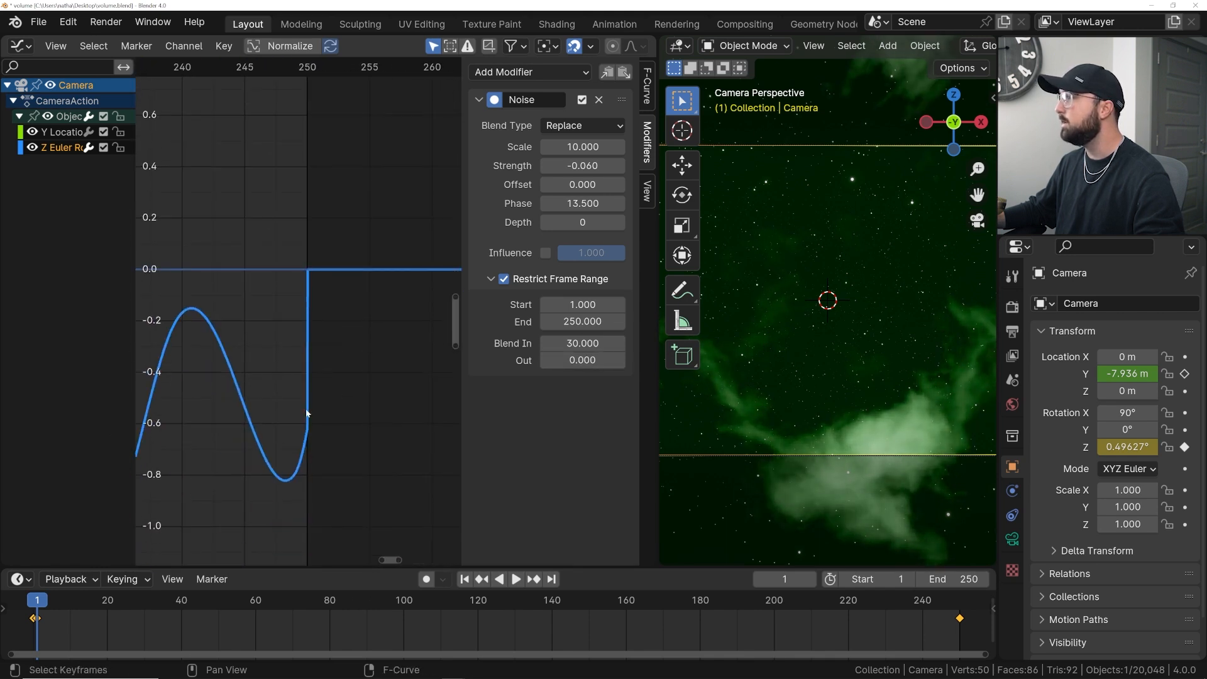
pyautogui.write('30')
pyautogui.press('Return')
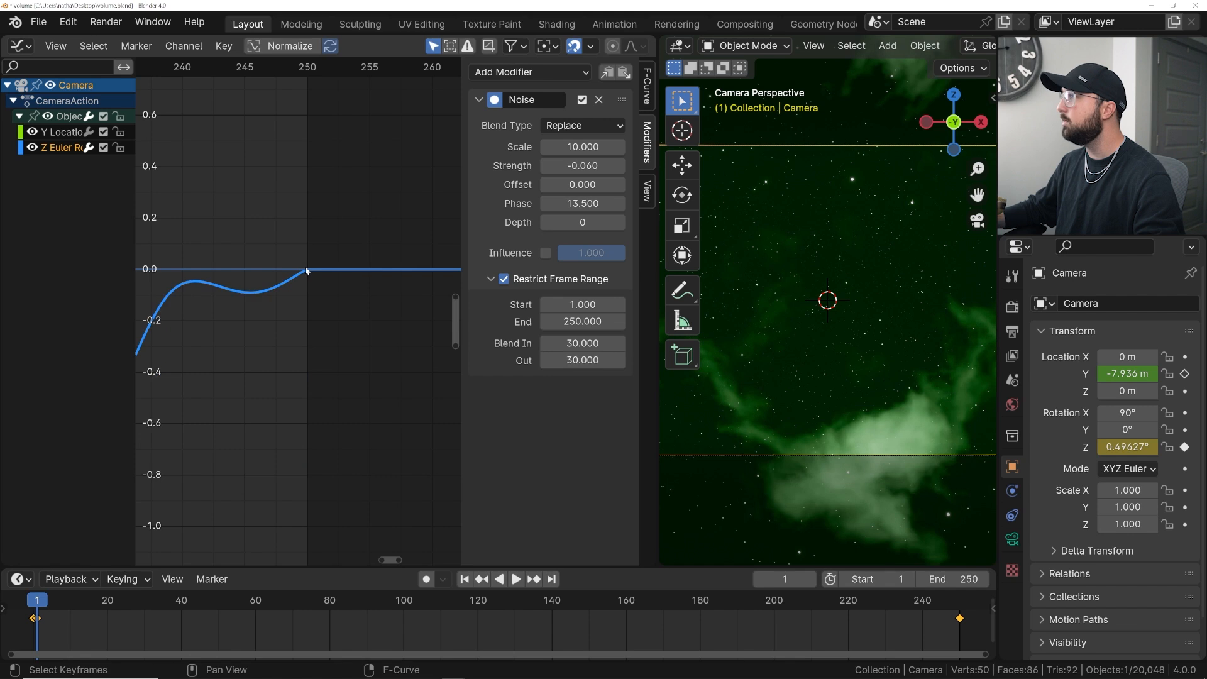
# - Inspect how the Z Euler Rotation noise fades in and out at the start and end of the curve
pyautogui.scroll(-17, 304, 267)
pyautogui.moveTo(288, 275); pyautogui.dragTo(434, 302, button='middle')
pyautogui.scroll(-17, 377, 312)
pyautogui.scroll(10, 314, 314)
pyautogui.moveTo(202, 329); pyautogui.dragTo(371, 299, button='middle')
pyautogui.scroll(3, 247, 315)
pyautogui.scroll(10, 246, 313)
pyautogui.moveTo(146, 287); pyautogui.dragTo(364, 326, button='middle')
pyautogui.scroll(3, 283, 311)
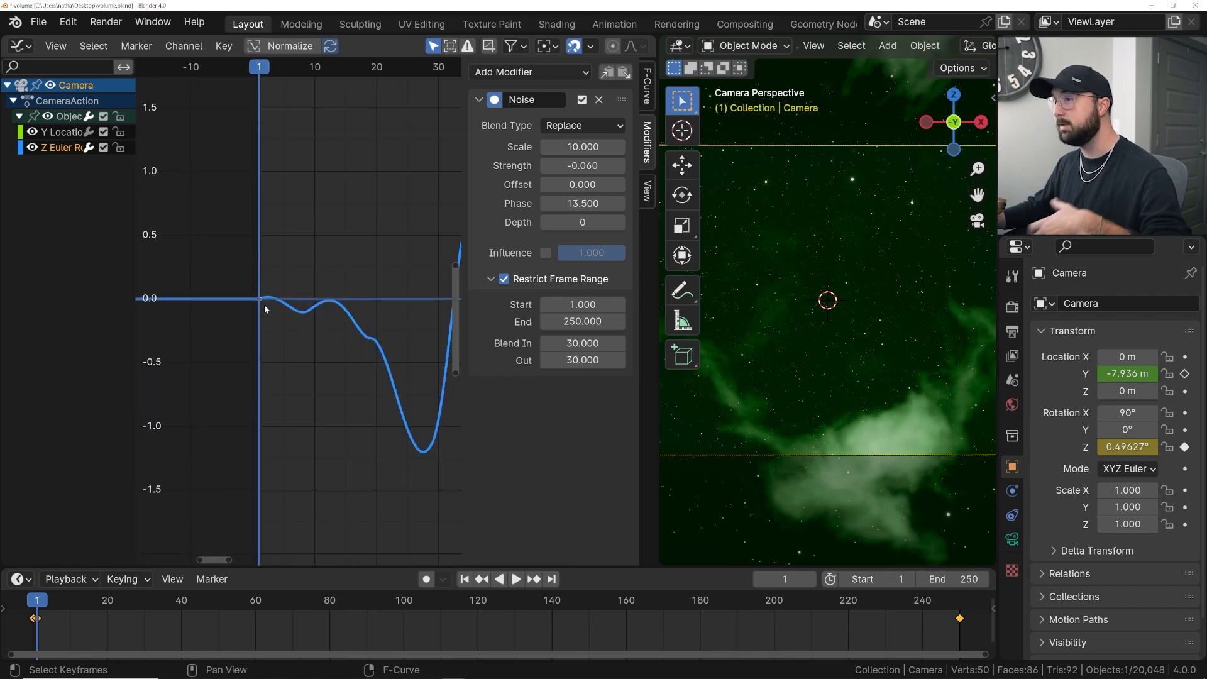
pyautogui.scroll(-3, 213, 194)
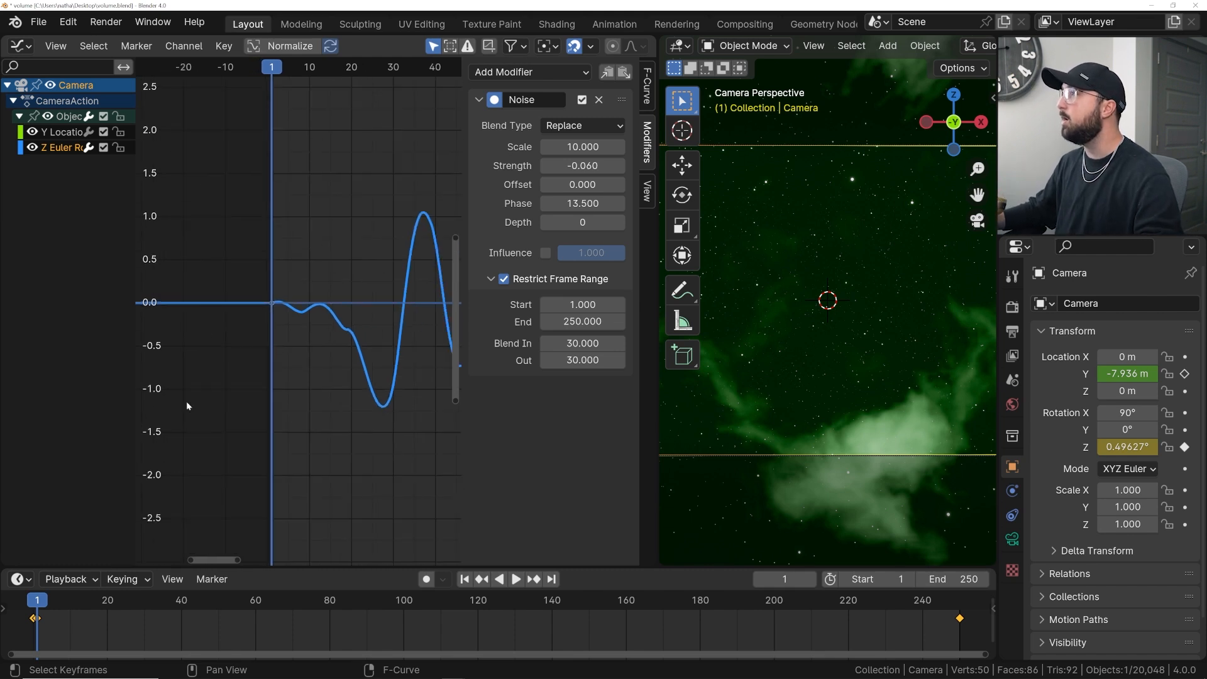
pyautogui.scroll(-6, 240, 210)
pyautogui.moveTo(390, 350); pyautogui.dragTo(194, 378, button='middle')
pyautogui.scroll(-8, 280, 361)
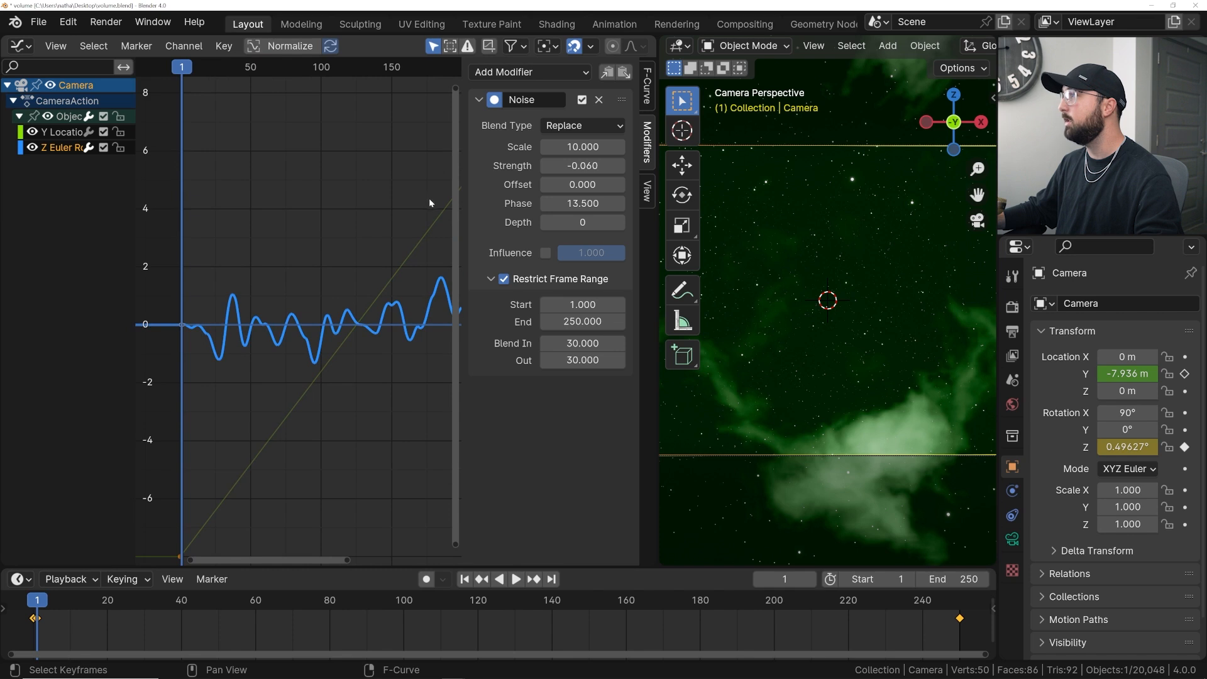
pyautogui.scroll(5, 295, 326)
pyautogui.moveTo(167, 339); pyautogui.dragTo(308, 327, button='middle')
pyautogui.scroll(-4, 270, 320)
pyautogui.moveTo(383, 330); pyautogui.dragTo(277, 338, button='middle')
pyautogui.scroll(-5, 278, 338)
pyautogui.moveTo(378, 339); pyautogui.dragTo(268, 329, button='middle')
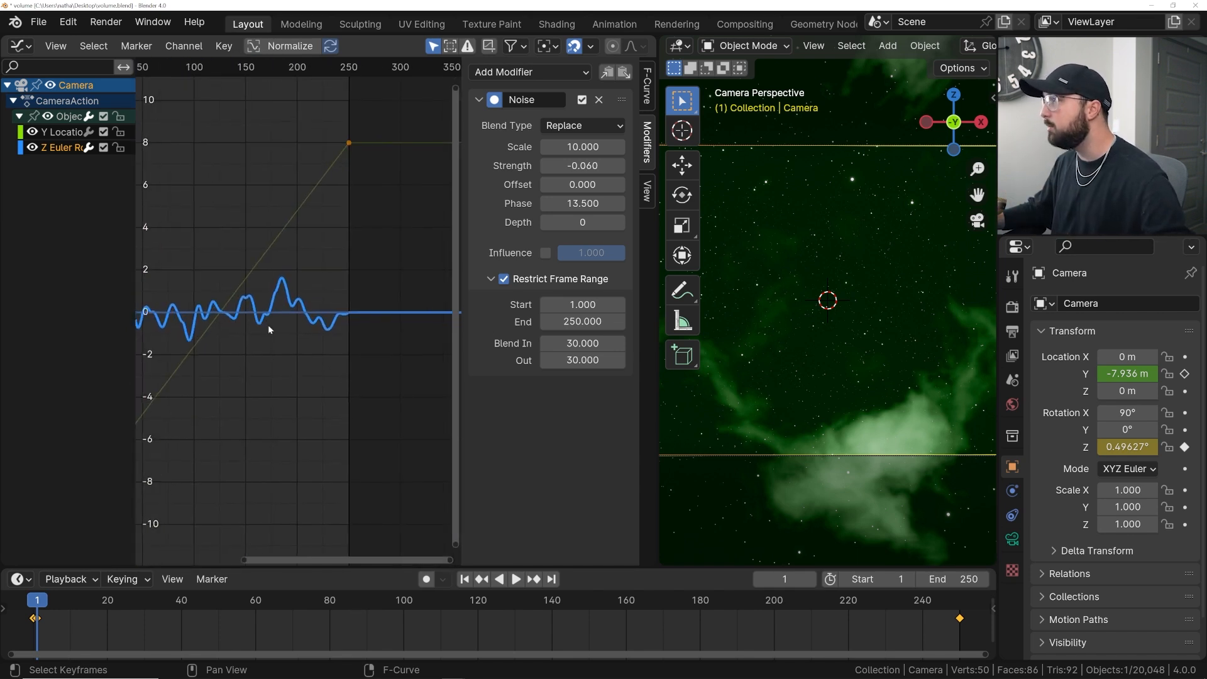
pyautogui.scroll(10, 375, 333)
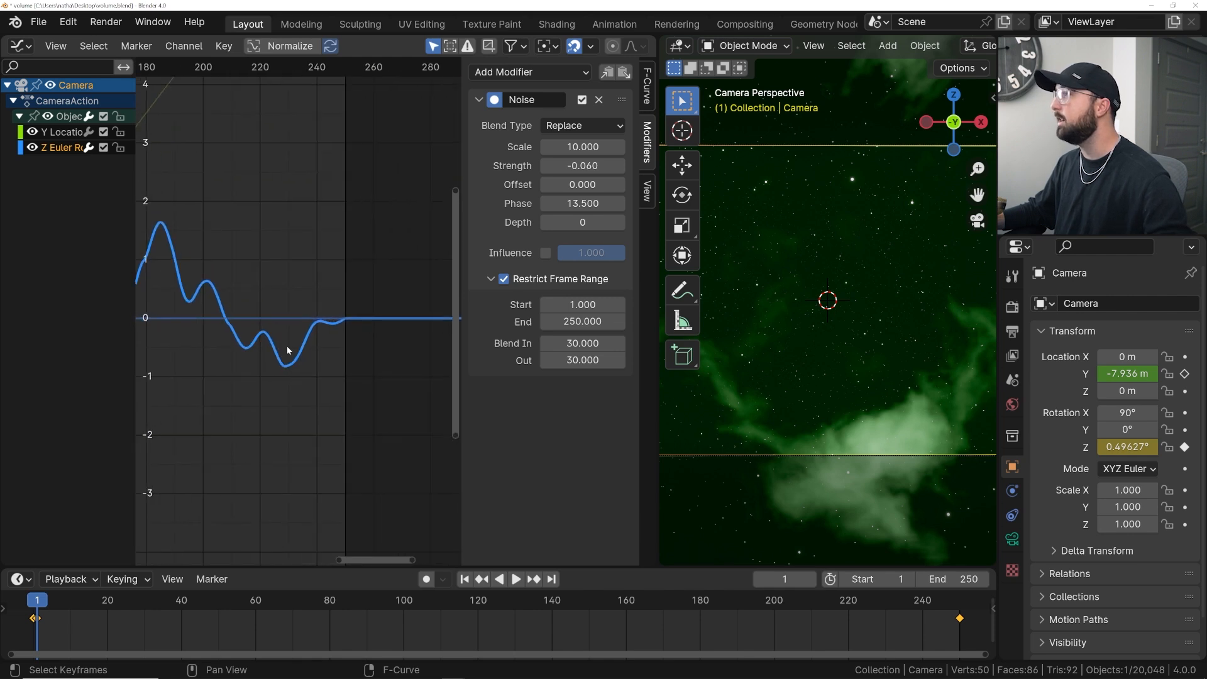
pyautogui.scroll(4, 334, 356)
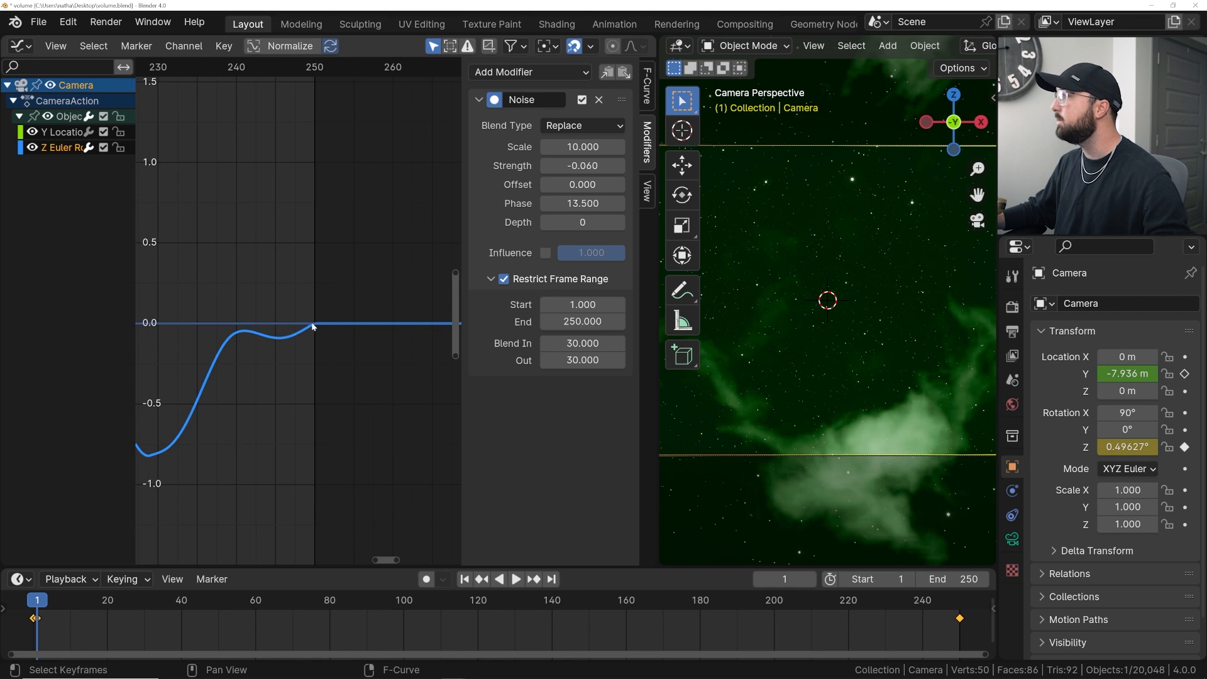
# - Play back the animation from frame 65 to preview the blended camera shake
pyautogui.click(842, 604)
pyautogui.press('space')
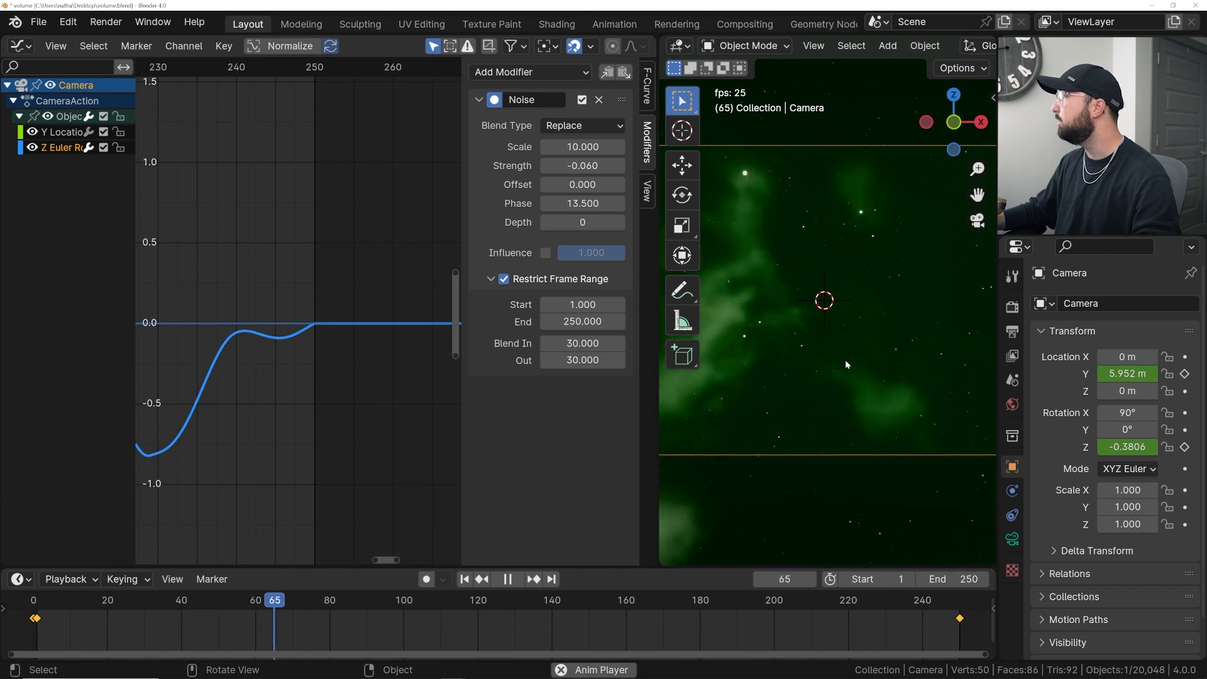
pyautogui.press('space')
# - Insert a single keyframe on the camera's Y rotation
pyautogui.scroll(-3, 403, 299)
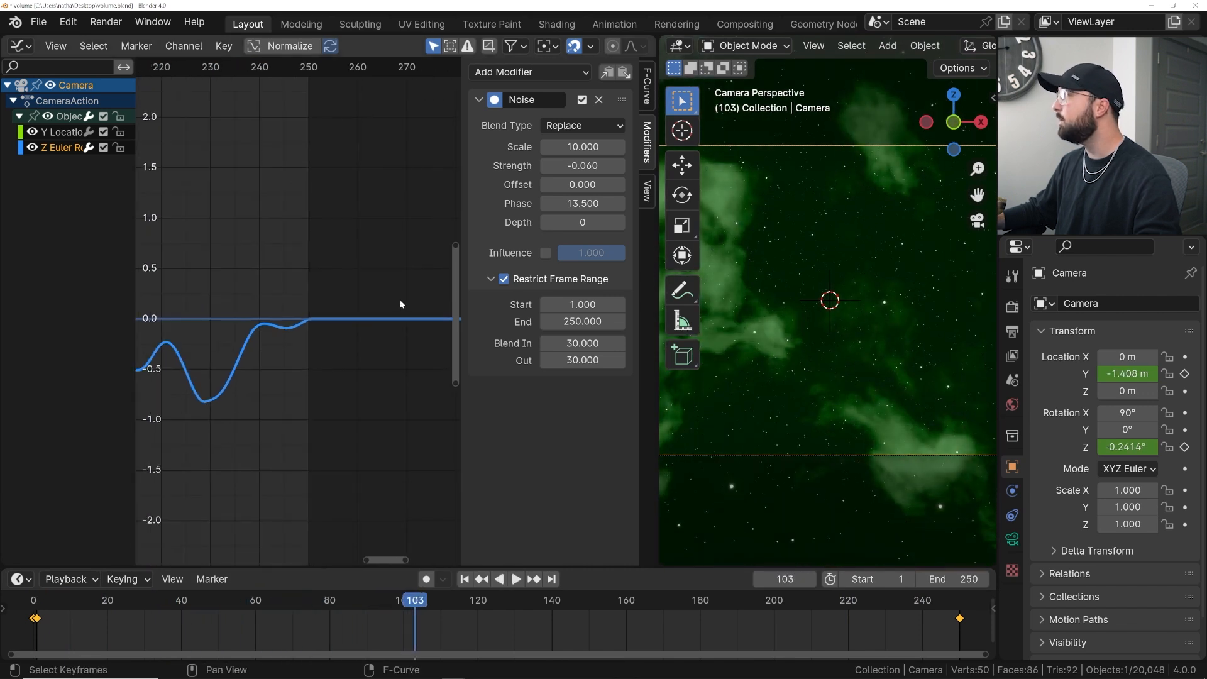
pyautogui.rightClick(1125, 429)
pyautogui.press('Escape')
pyautogui.rightClick(1127, 430)
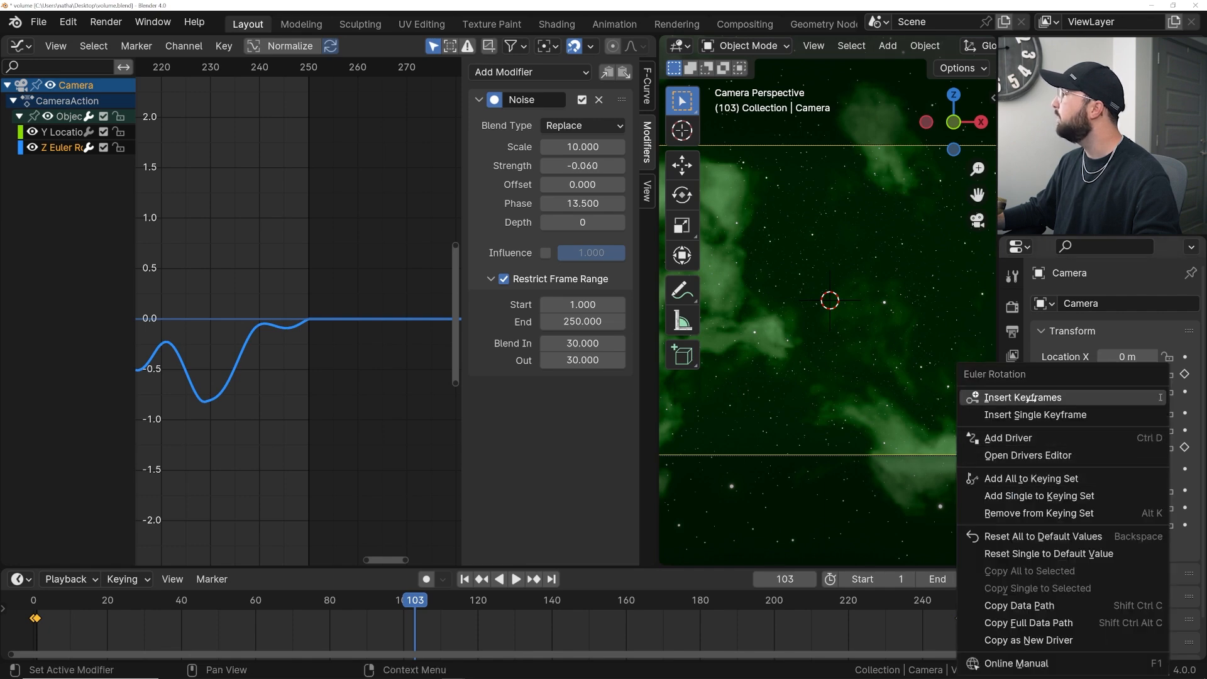
pyautogui.click(1030, 415)
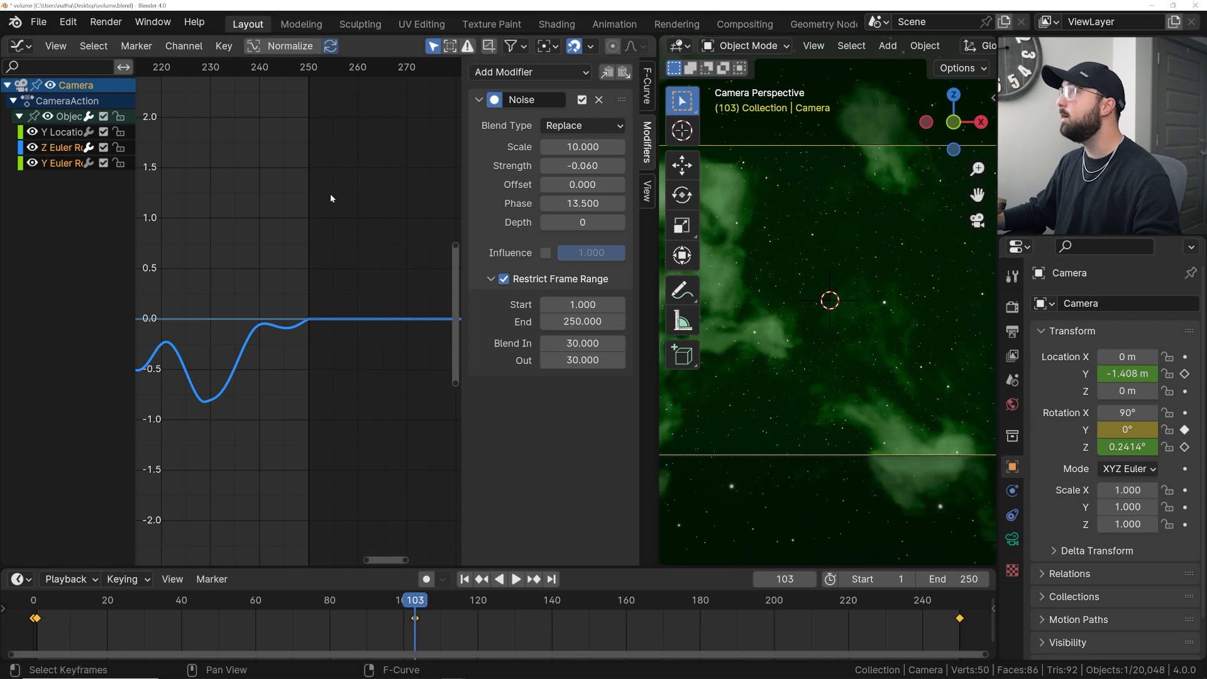
# - Add a Noise modifier to the camera's Y Euler Rotation curve
pyautogui.click(58, 163)
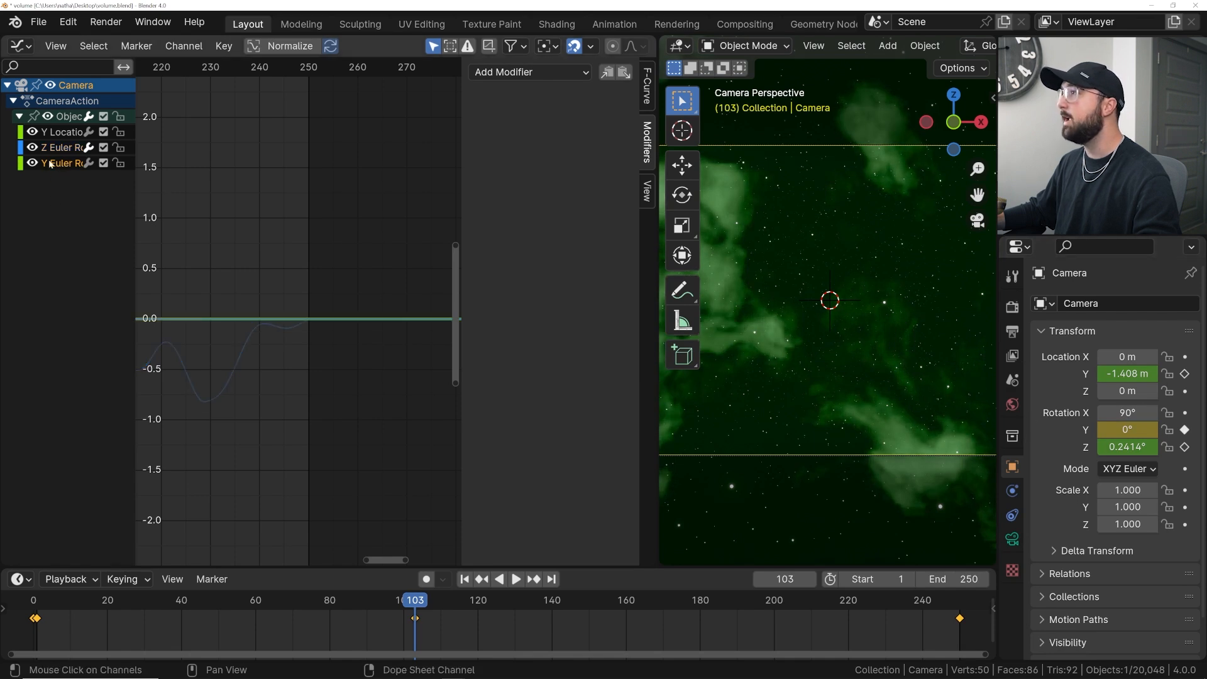
pyautogui.moveTo(134, 181); pyautogui.dragTo(261, 181)
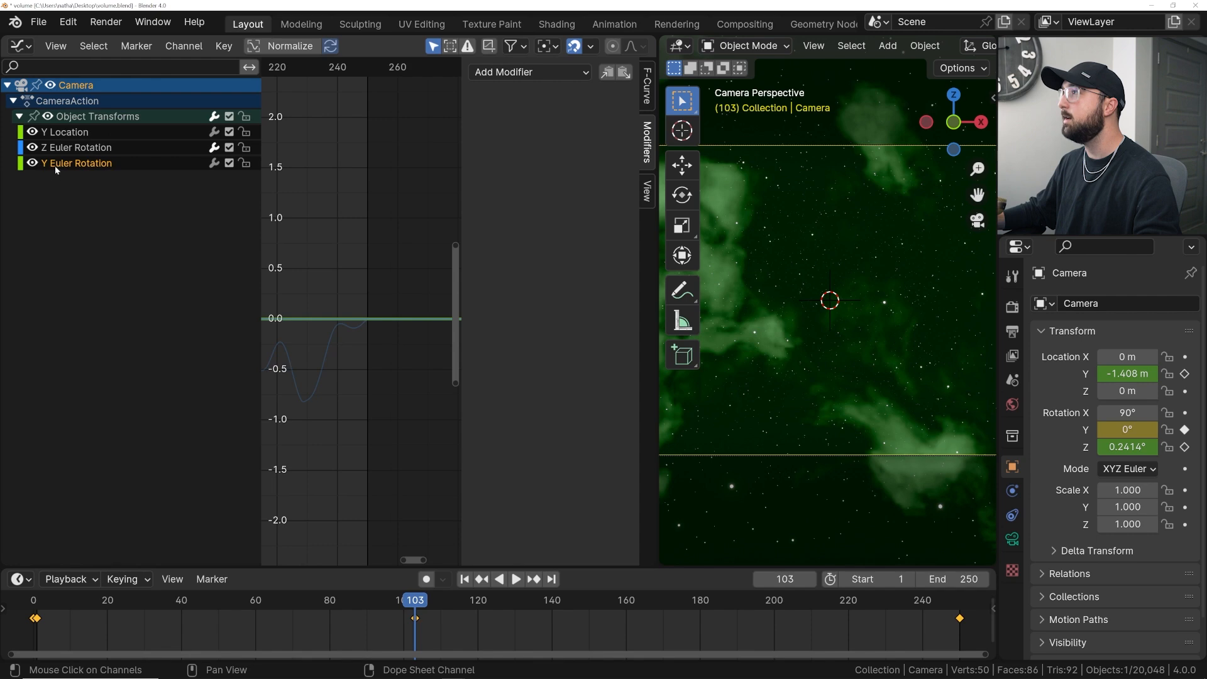
pyautogui.moveTo(263, 232); pyautogui.dragTo(182, 232)
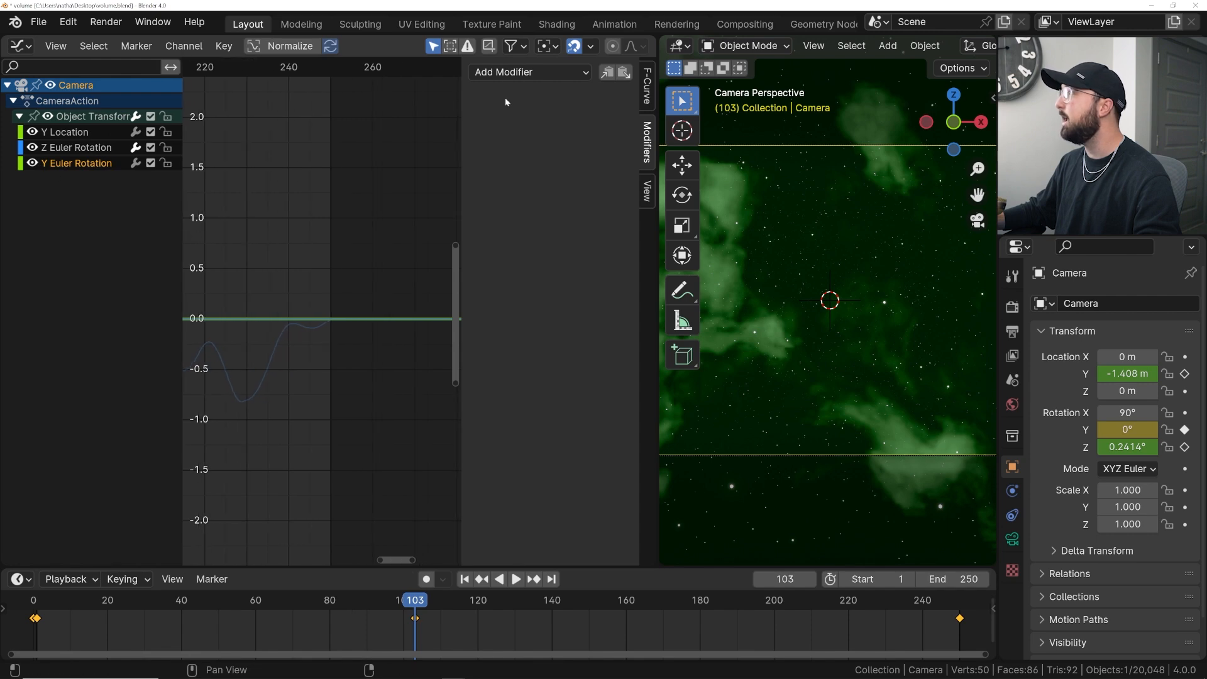
pyautogui.click(520, 73)
pyautogui.click(523, 166)
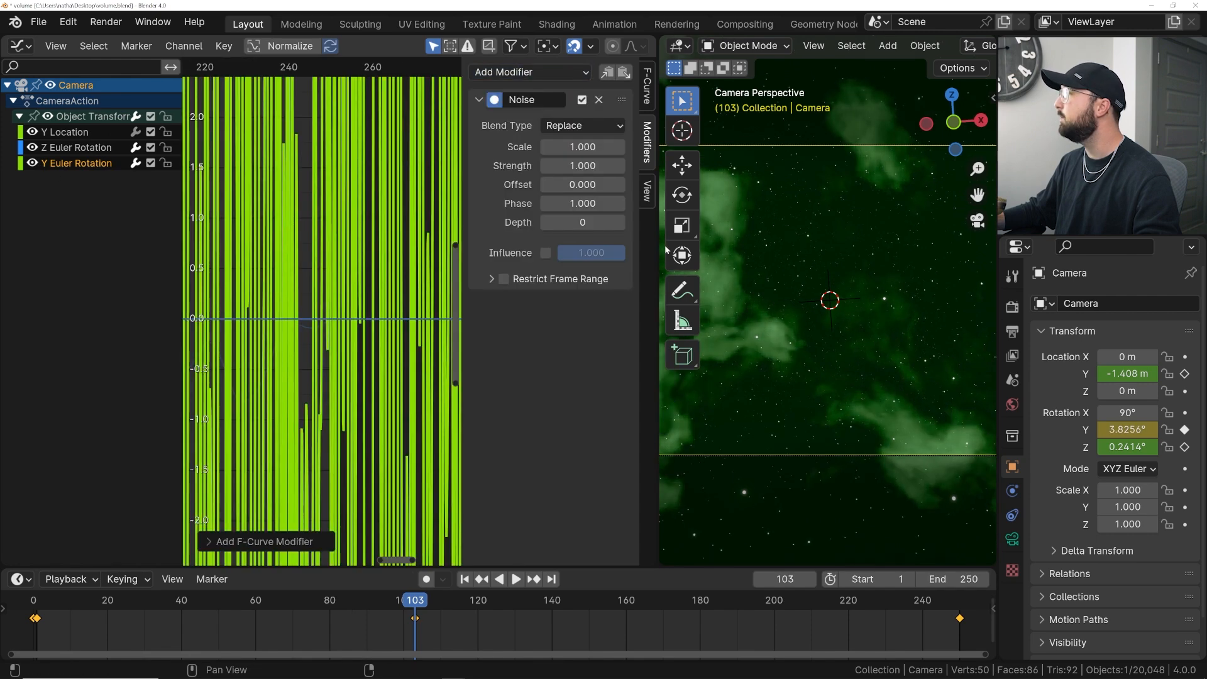
# - Start playback and set the noise Scale to 6 and Strength to 0.3
pyautogui.press('space')
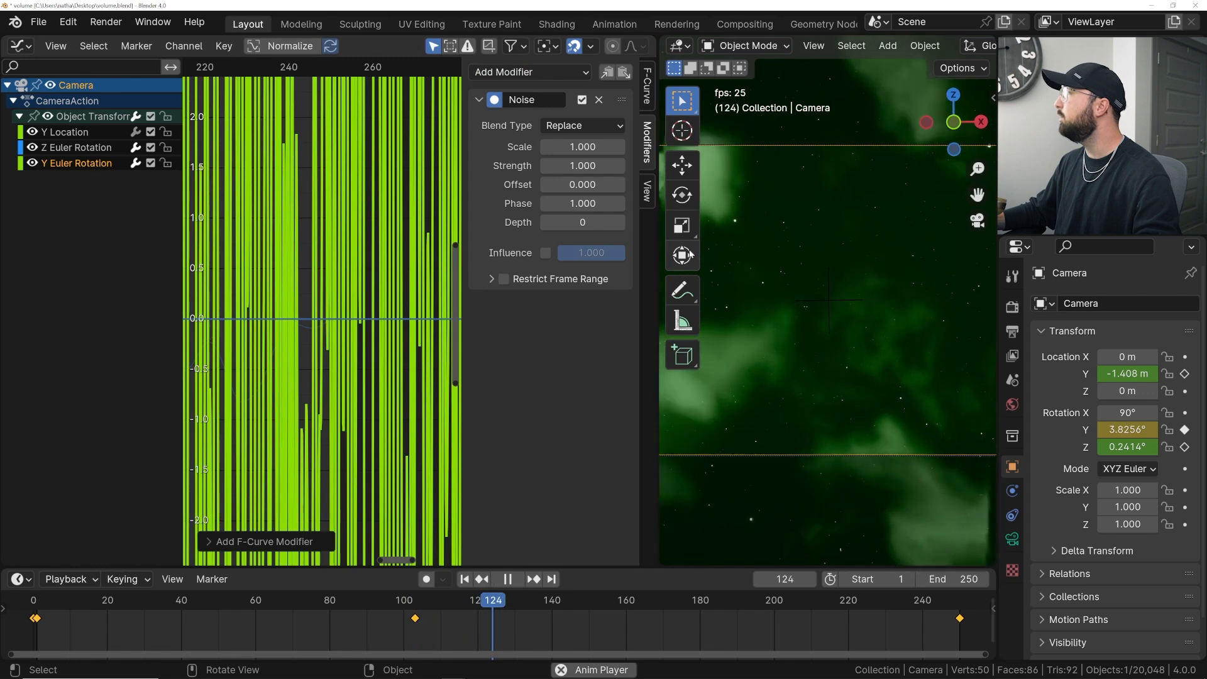
pyautogui.click(583, 146)
pyautogui.write('6')
pyautogui.press('Return')
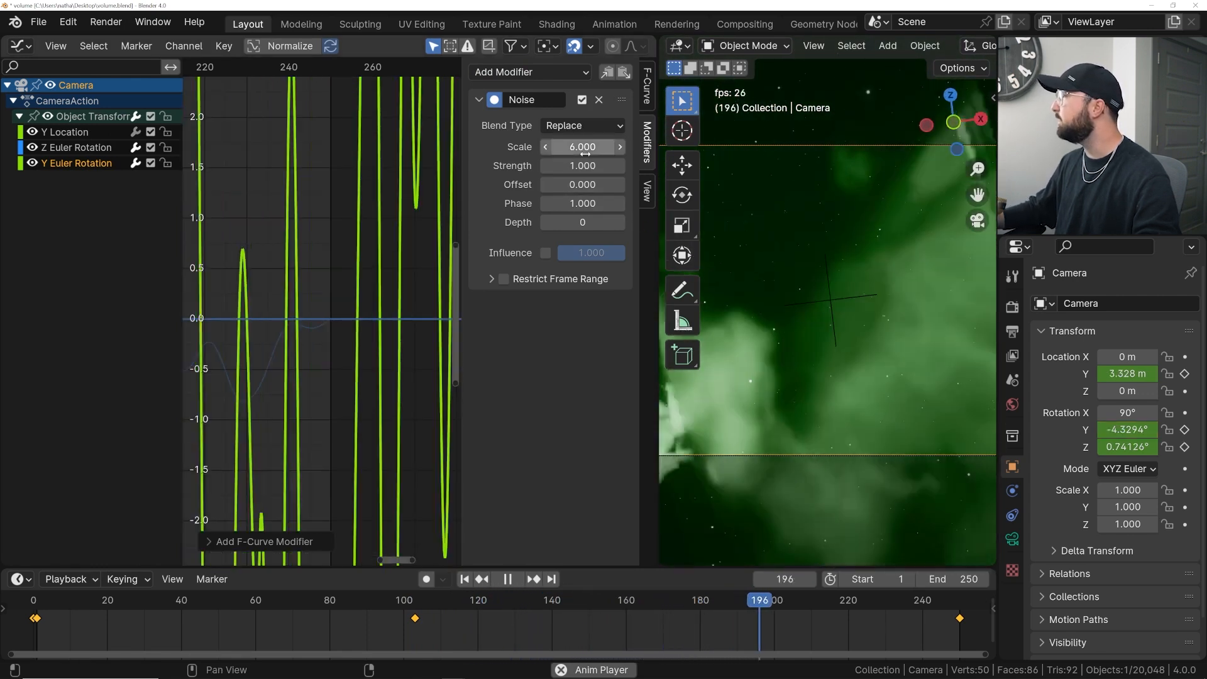
pyautogui.click(583, 166)
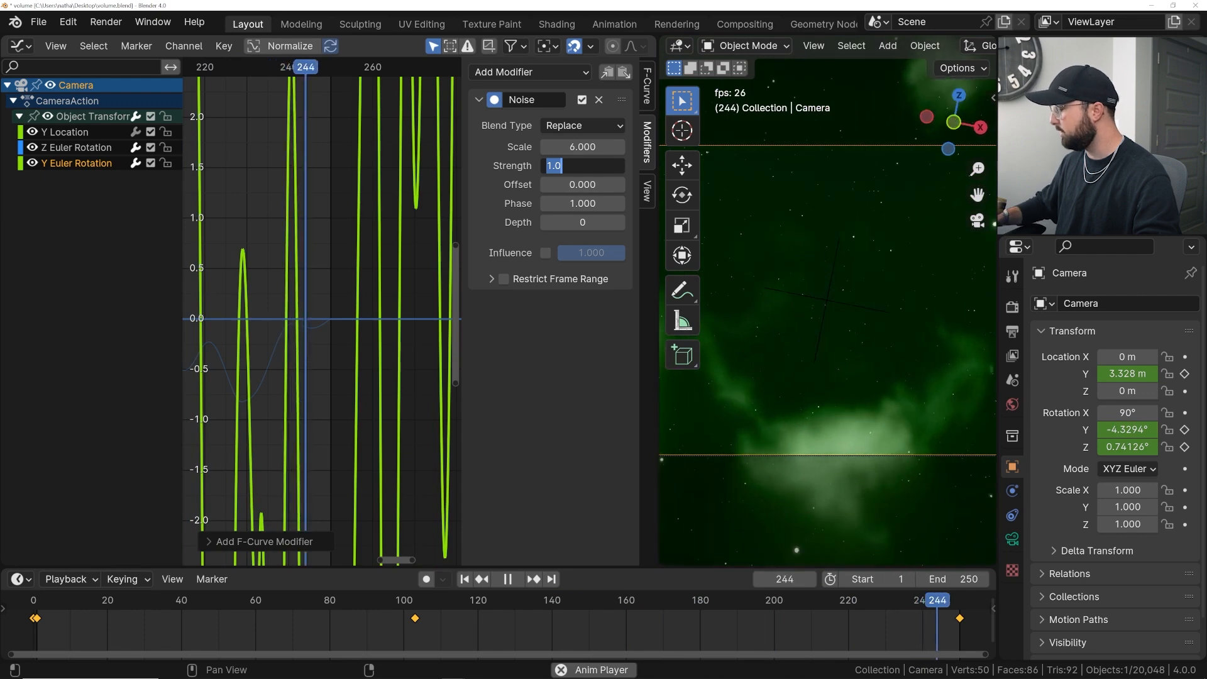
pyautogui.write('0.3')
pyautogui.press('Return')
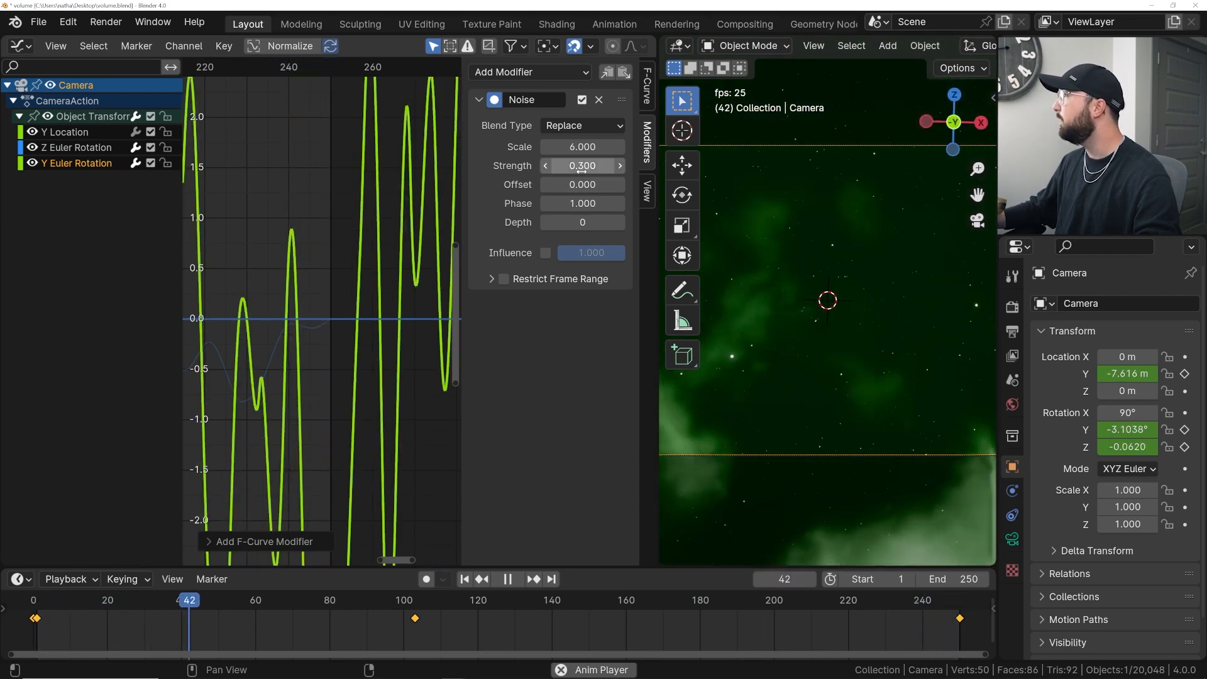
# - Set the noise Strength to 0.2 and the Scale to 10
pyautogui.click(582, 166)
pyautogui.press('BackSpace')
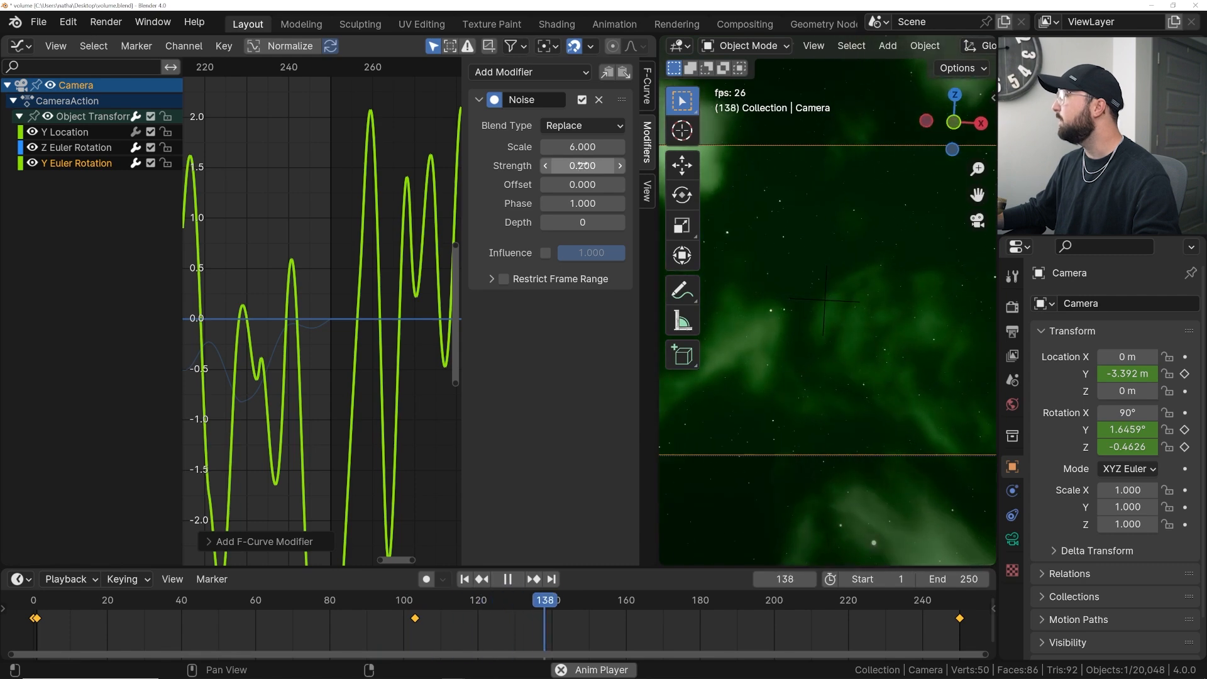
pyautogui.click(583, 147)
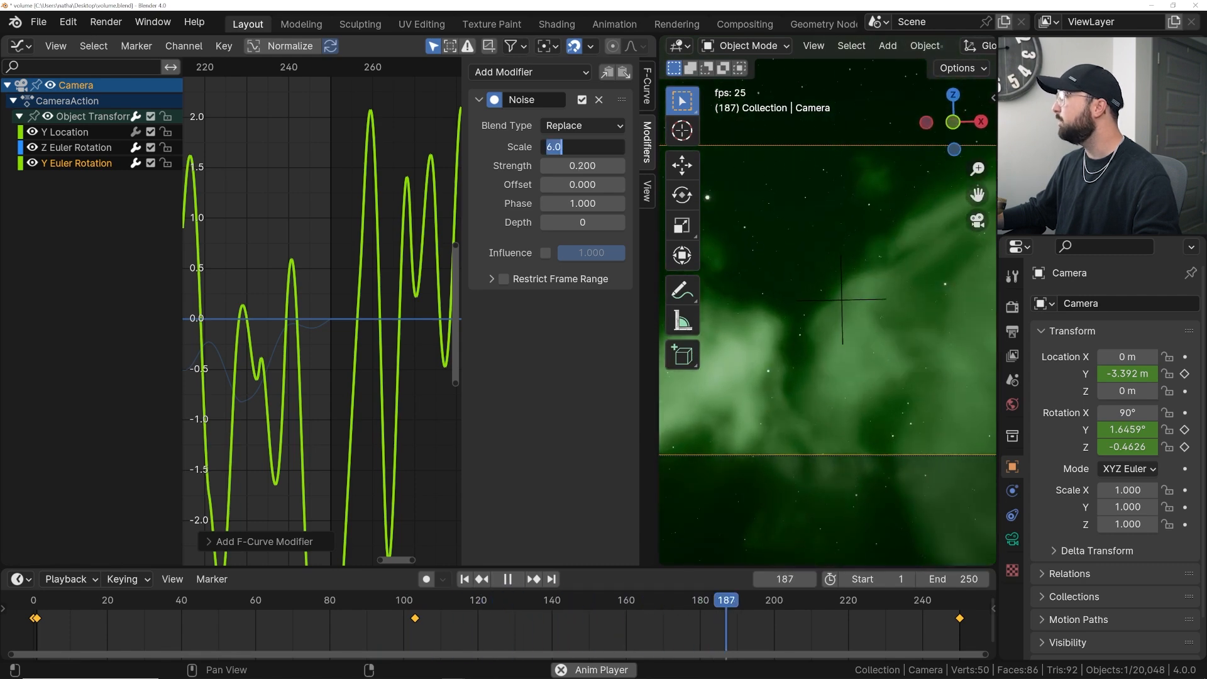
pyautogui.write('10')
pyautogui.press('Return')
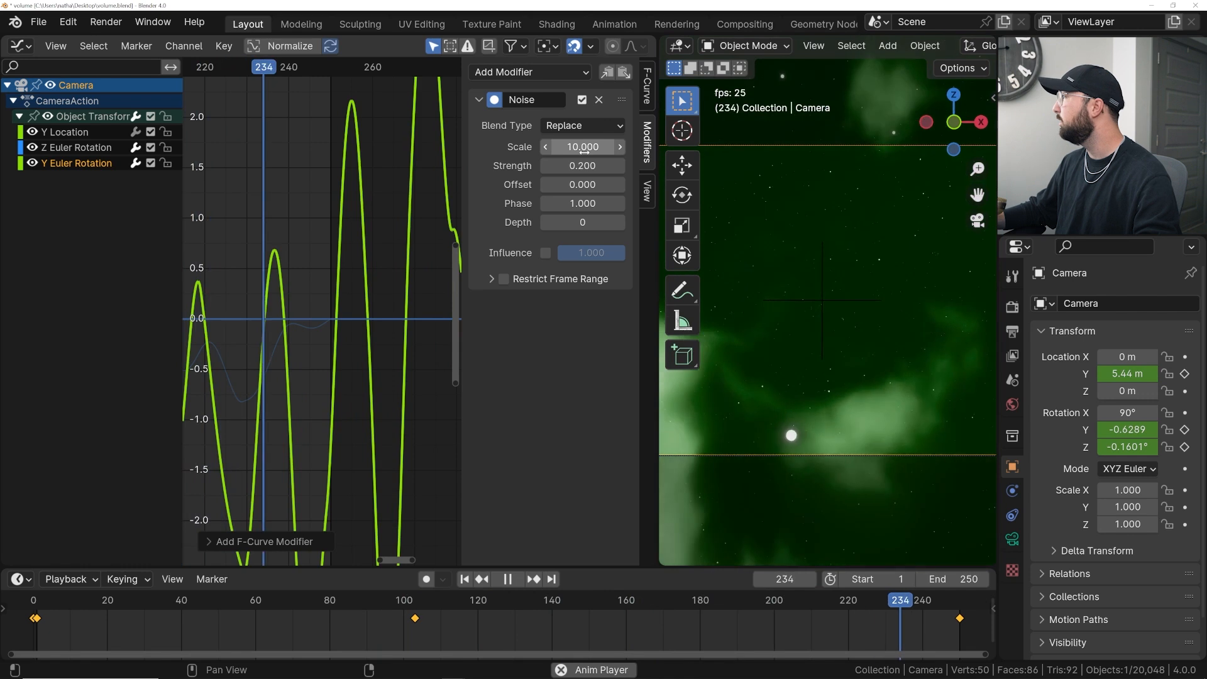
# - Try a noise Strength of 0.1 and restore it to 0.2
pyautogui.click(583, 165)
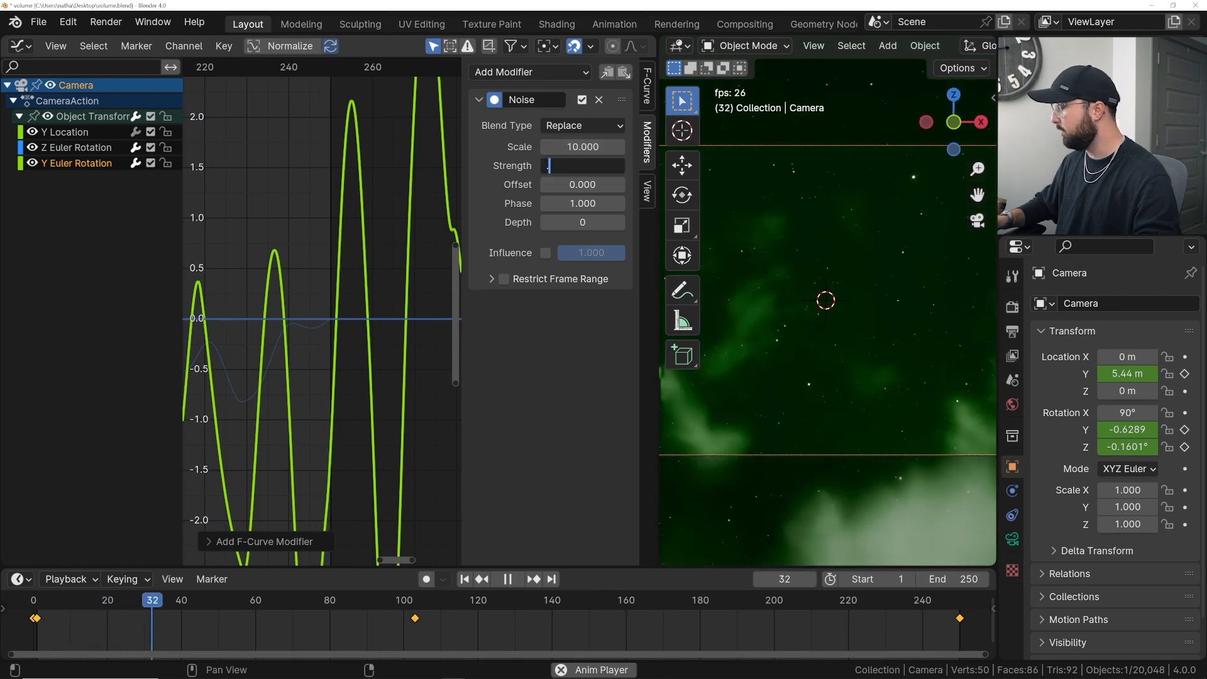
pyautogui.write('0.1')
pyautogui.press('Return')
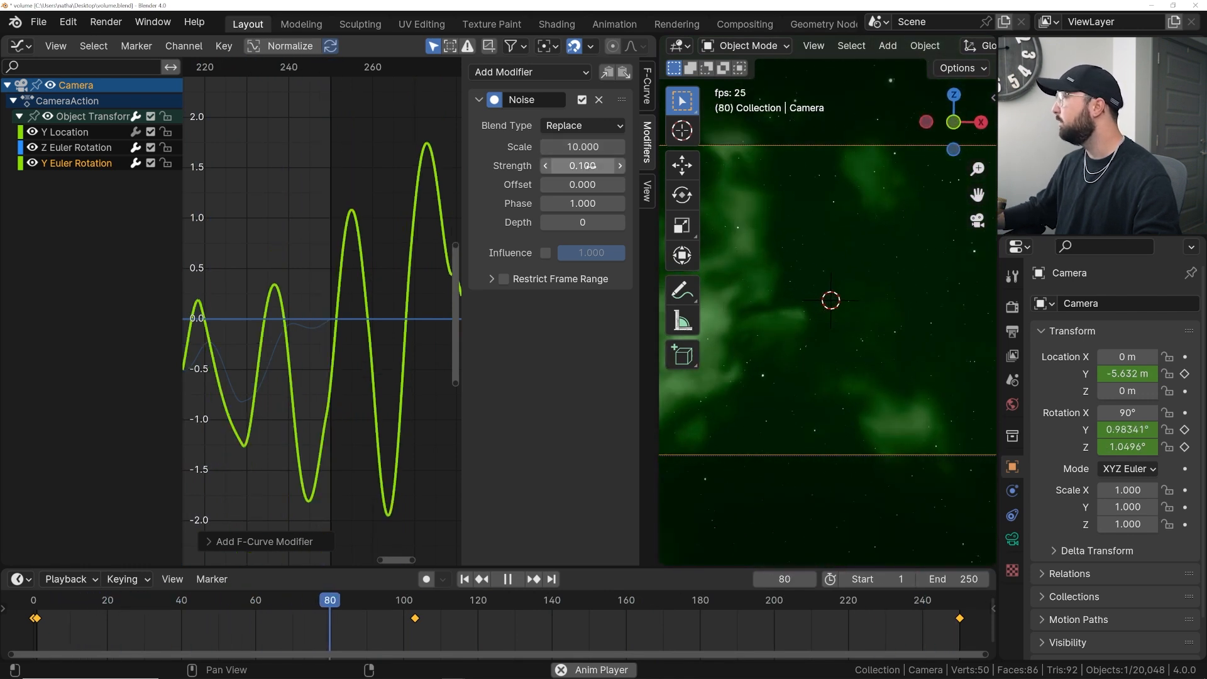
pyautogui.click(583, 165)
pyautogui.press('BackSpace')
pyautogui.write('0.2')
pyautogui.press('Return')
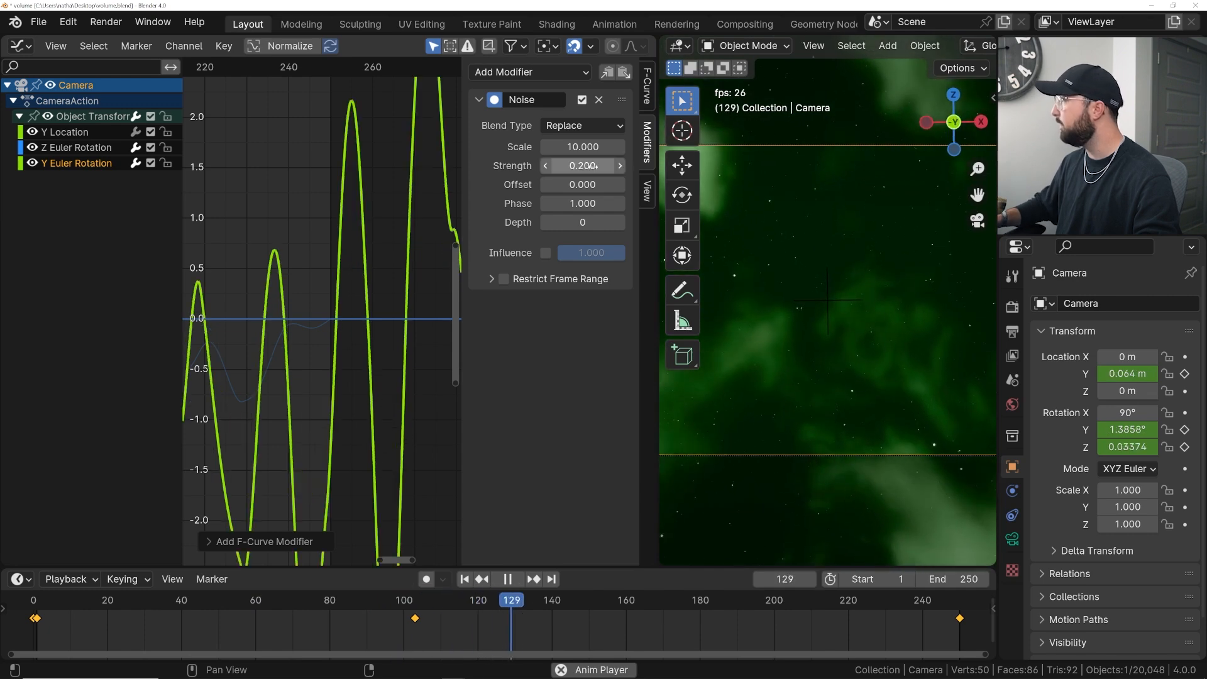
# - Restrict the noise to frames 1 through 250 with Blend In and Blend Out of 30
pyautogui.press('space')
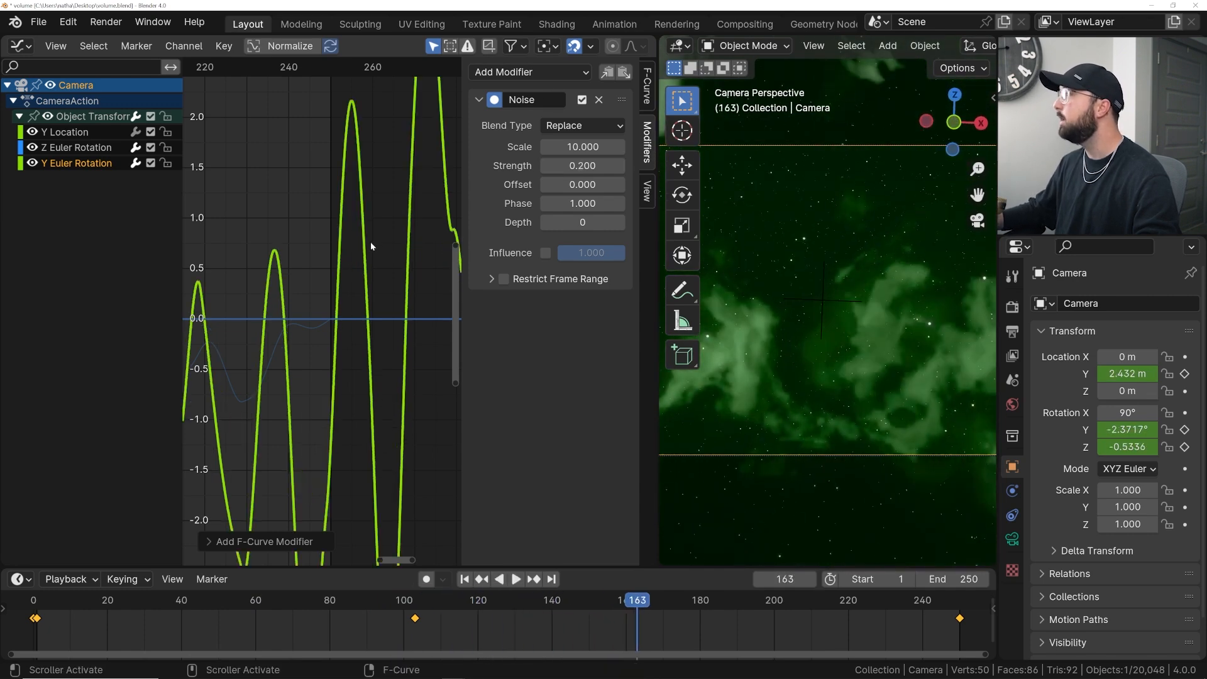
pyautogui.click(504, 278)
pyautogui.click(582, 304)
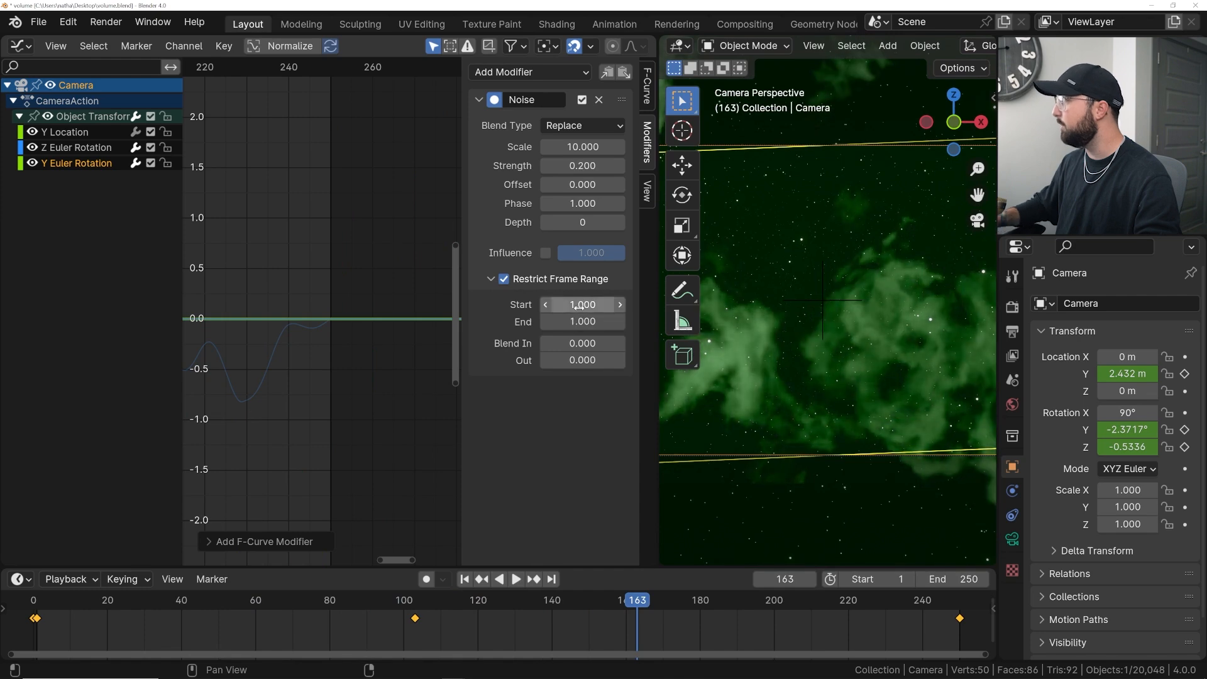
pyautogui.write('1')
pyautogui.press('Tab')
pyautogui.write('250')
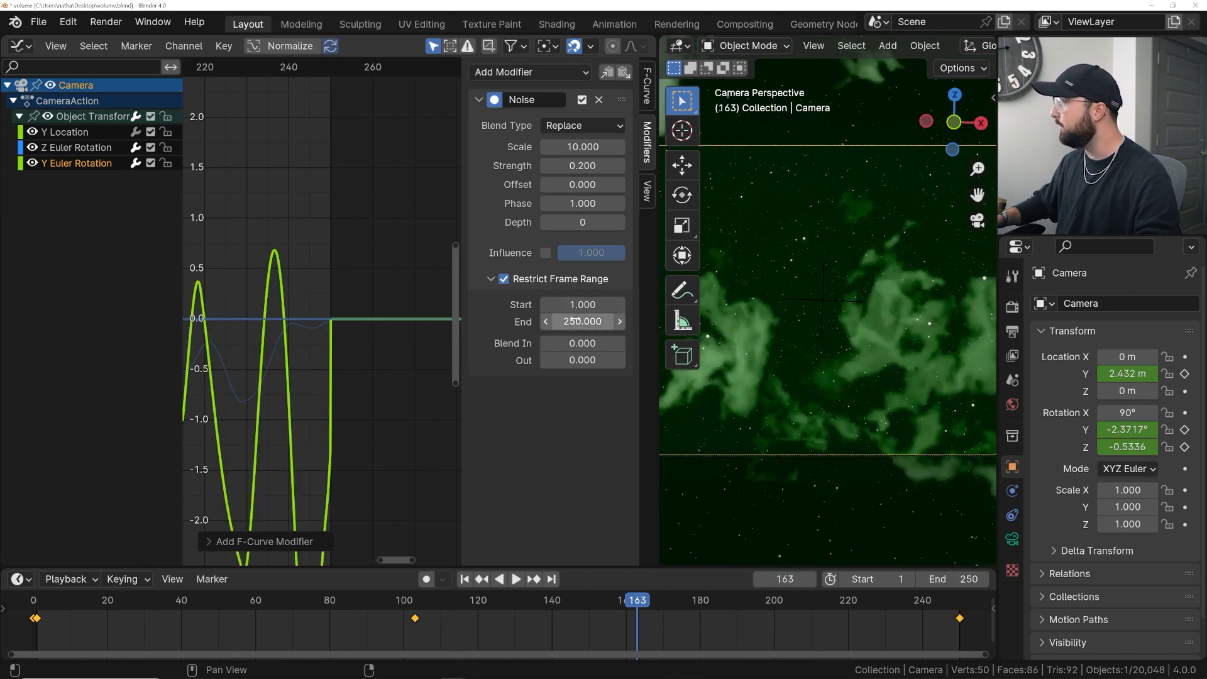
pyautogui.press('Tab')
pyautogui.write('30')
pyautogui.press('Tab')
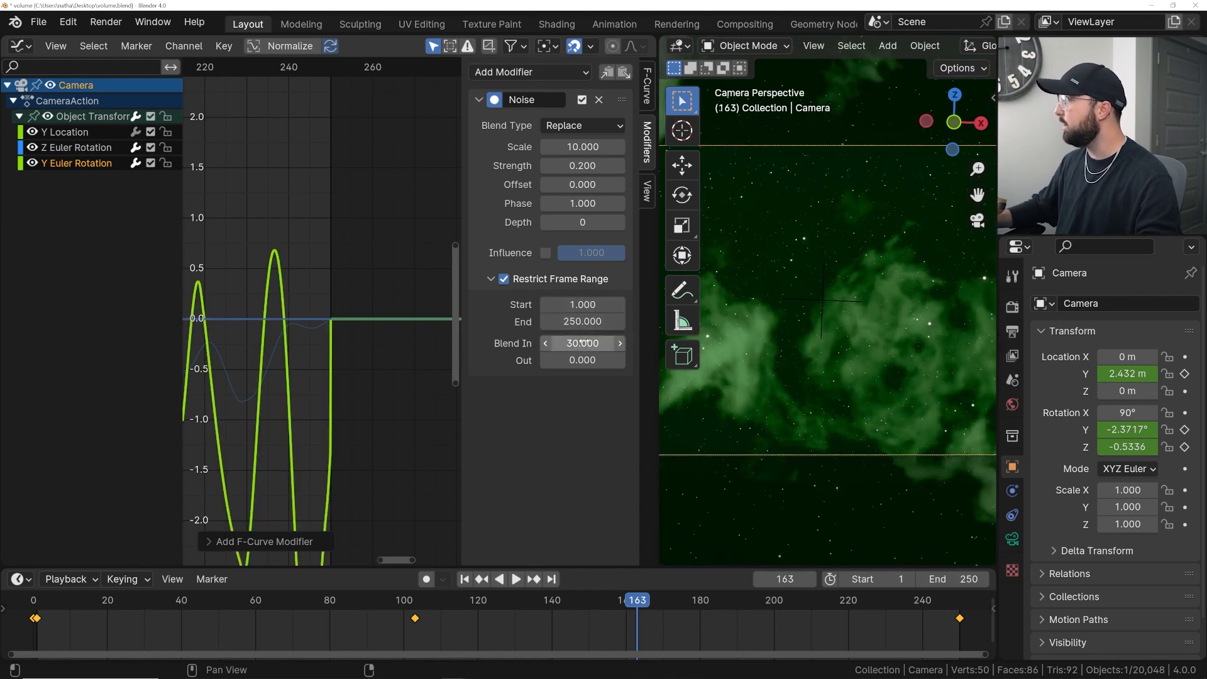
pyautogui.write('30')
pyautogui.press('Return')
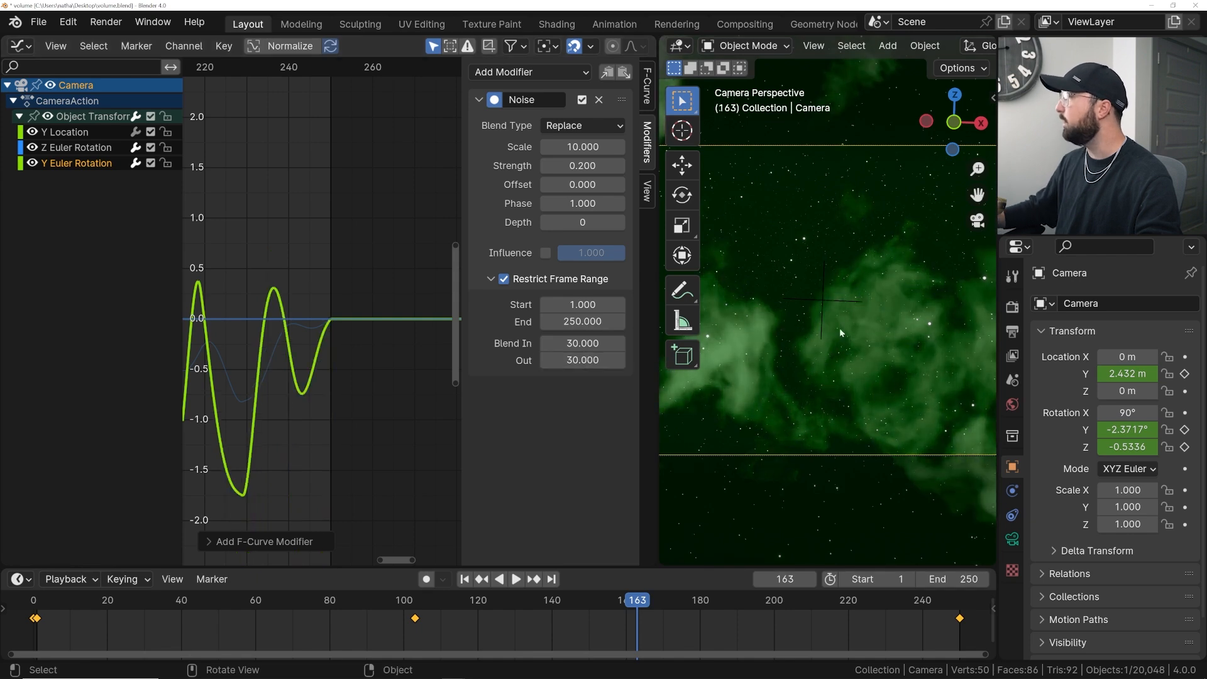
# - Widen the viewport and hide its overlays while playing back the camera shake
pyautogui.press('space')
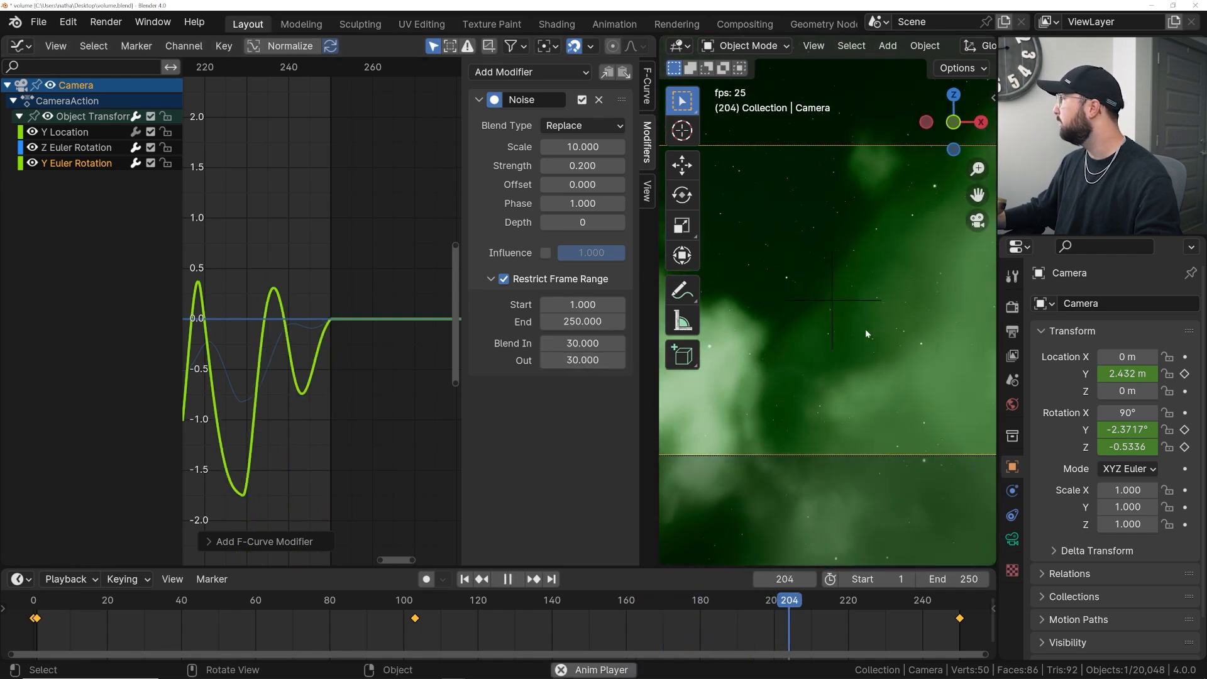
pyautogui.press('space')
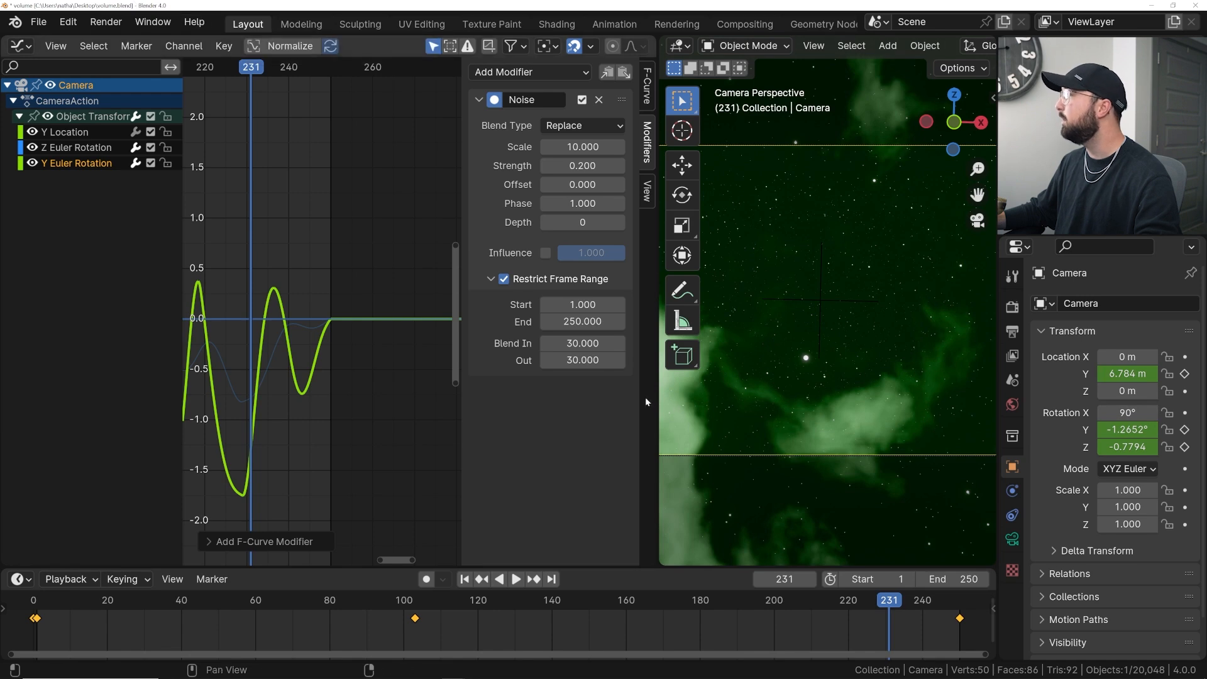
pyautogui.moveTo(656, 396); pyautogui.dragTo(189, 396)
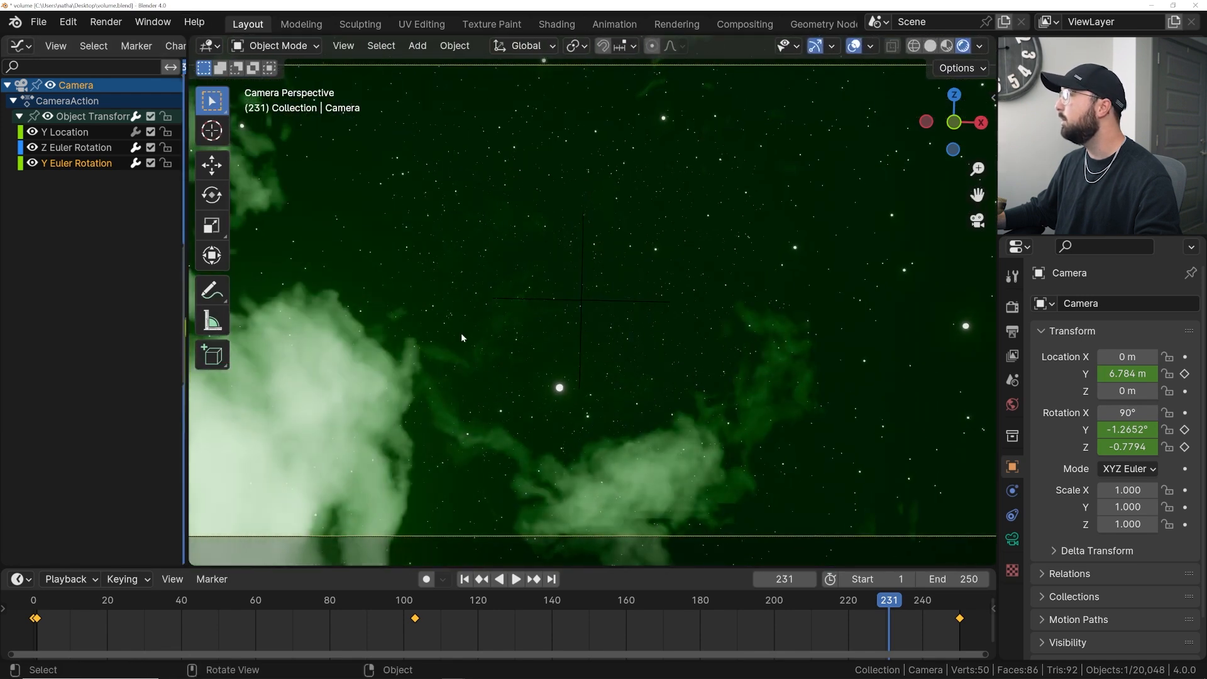
pyautogui.press('space')
pyautogui.click(853, 45)
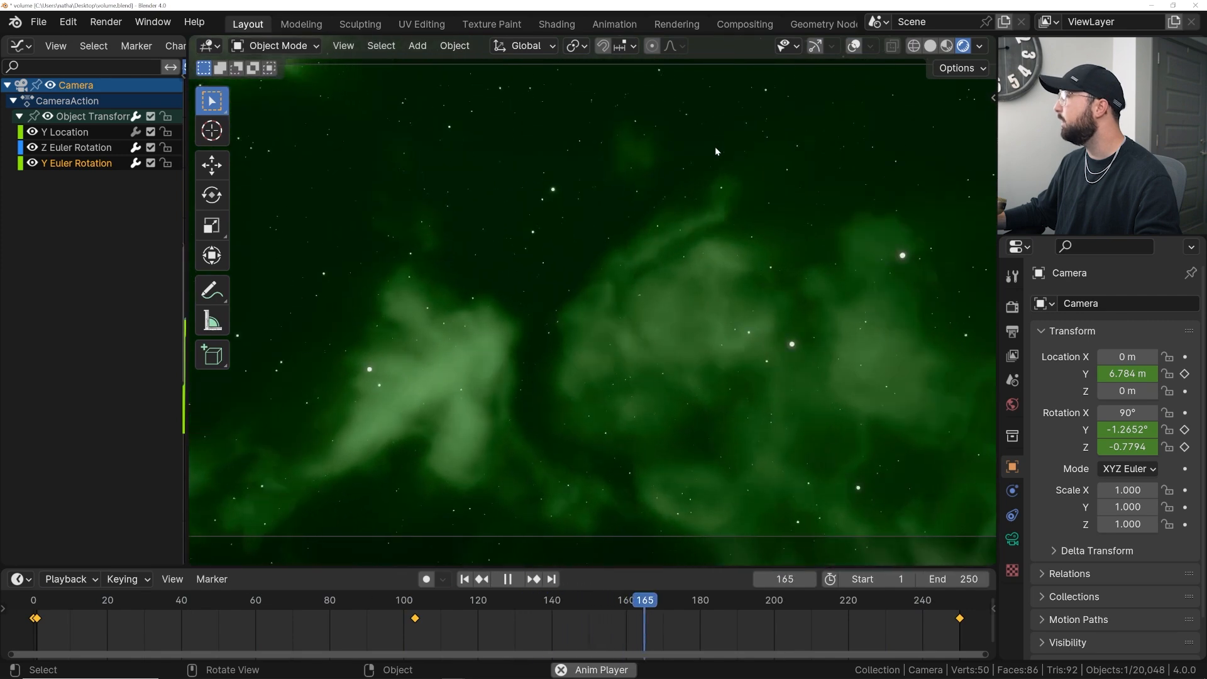
pyautogui.press('space')
# - Render a test image of the current frame and close the render window
pyautogui.click(106, 21)
pyautogui.click(132, 42)
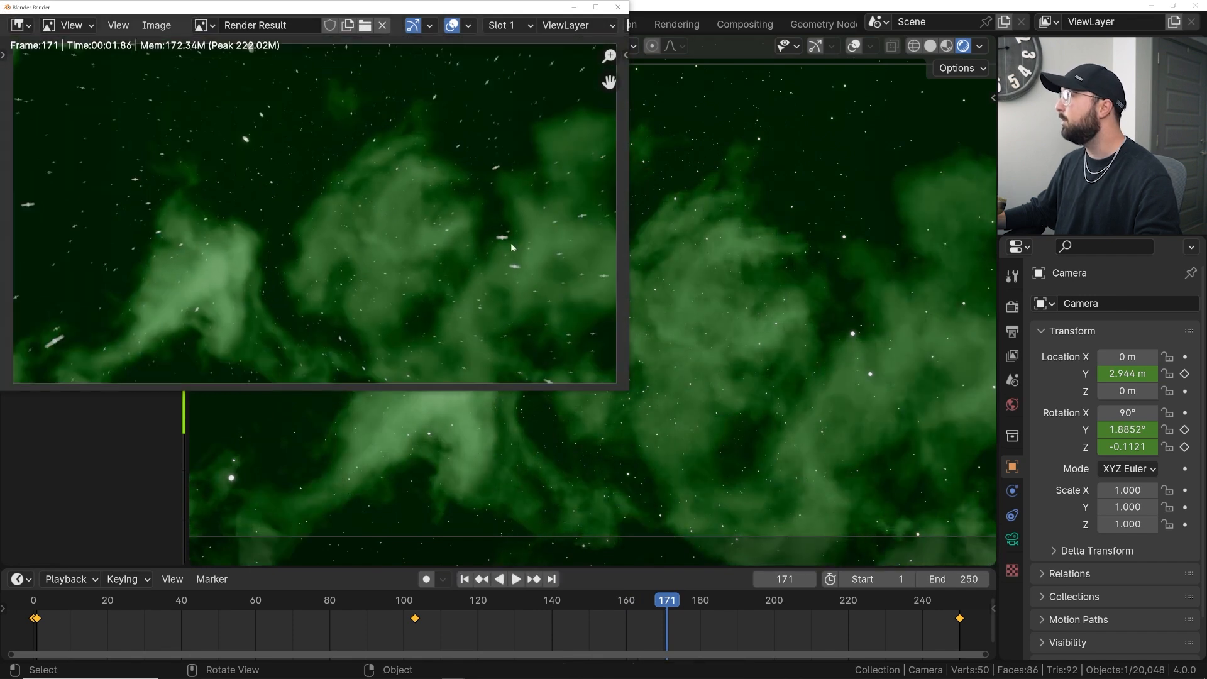
pyautogui.click(617, 8)
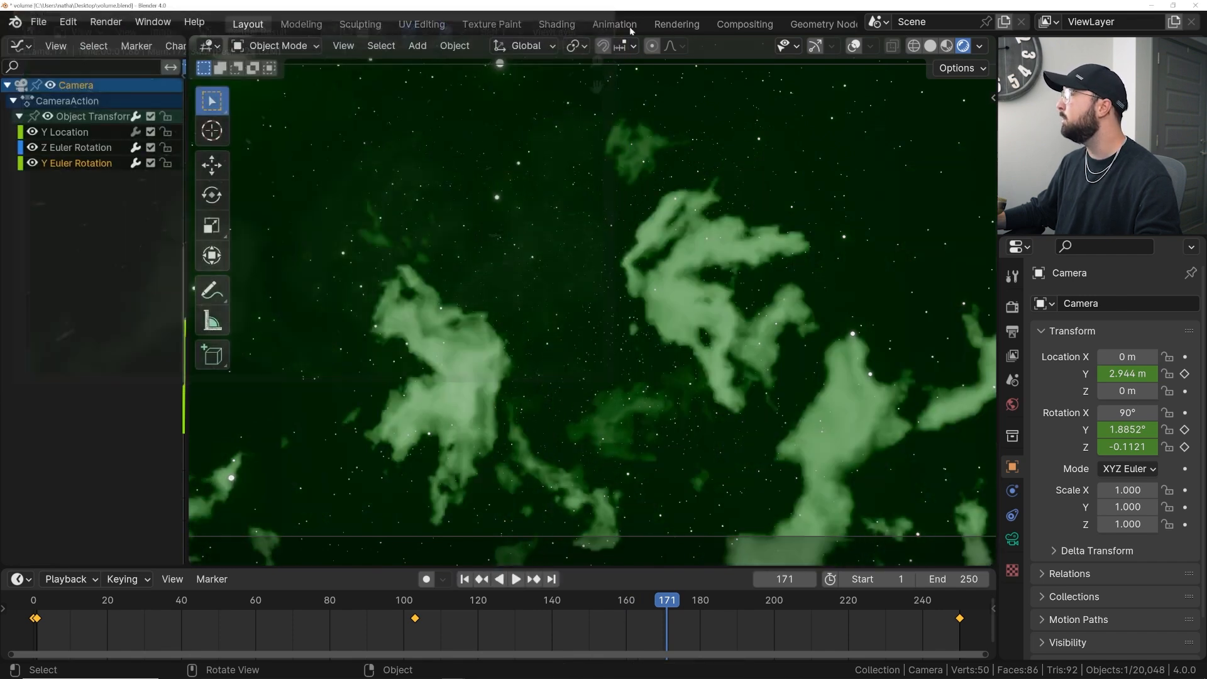
# - Set the render volumetrics Tile Size to 2 px
pyautogui.click(1011, 307)
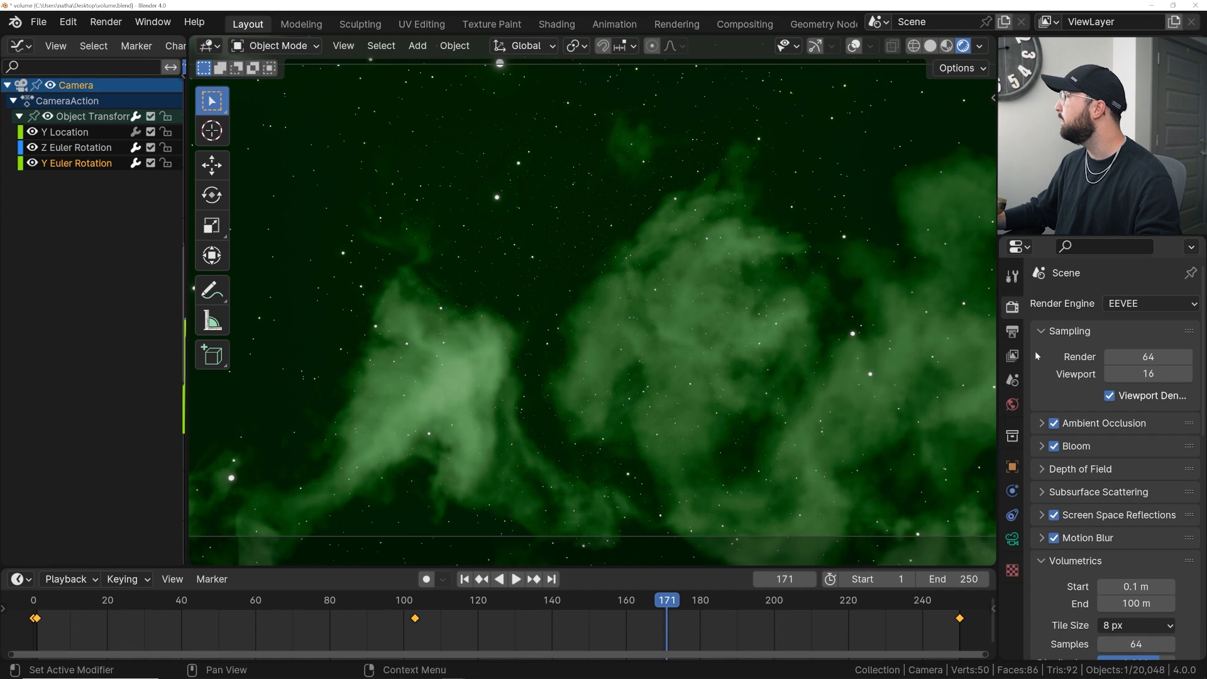
pyautogui.click(1042, 538)
pyautogui.click(1042, 538)
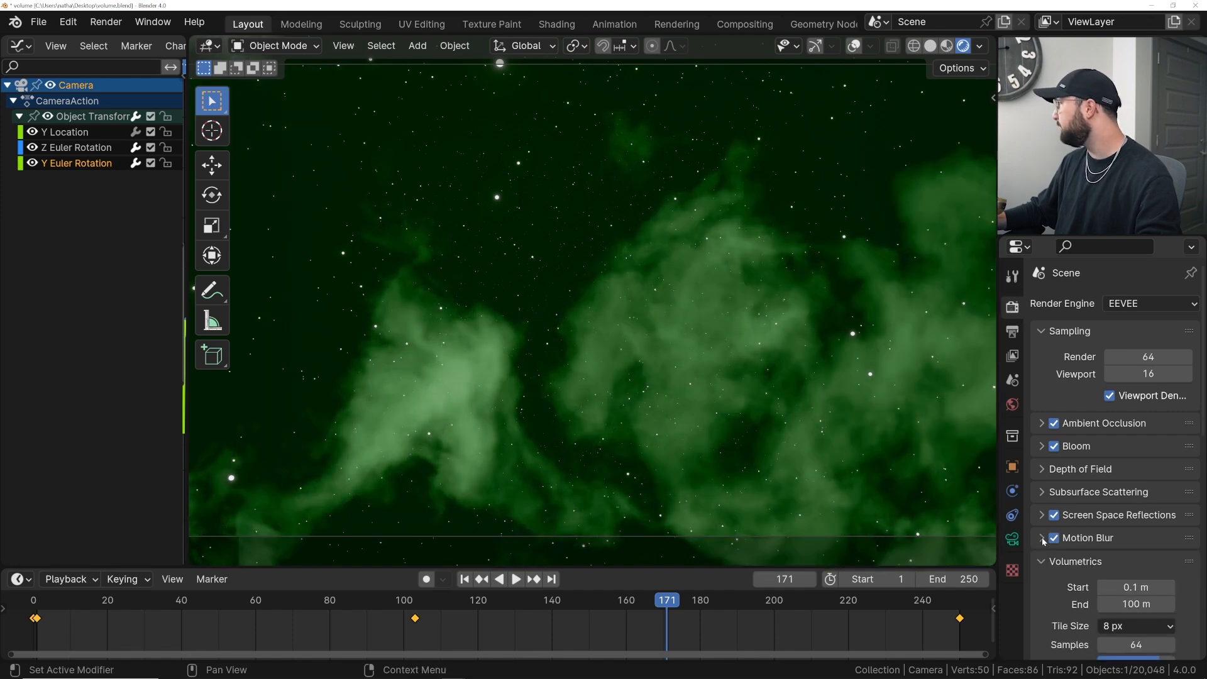
pyautogui.click(1041, 561)
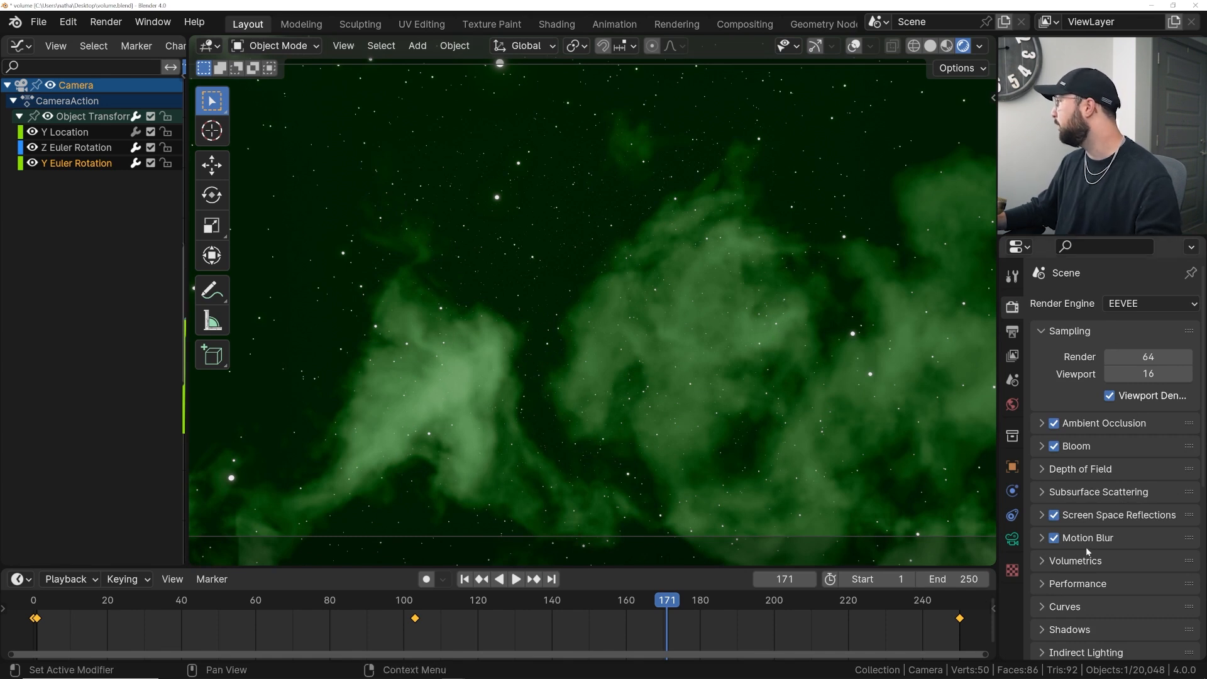
pyautogui.click(1074, 560)
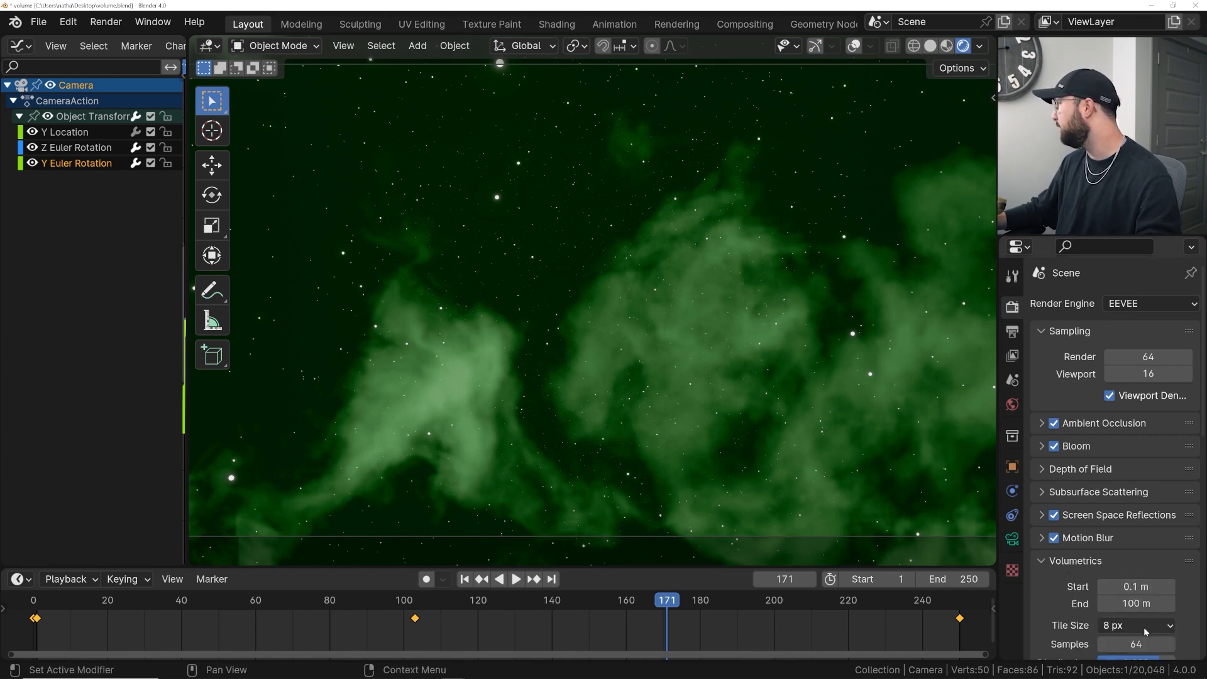
pyautogui.click(1137, 624)
pyautogui.click(1125, 545)
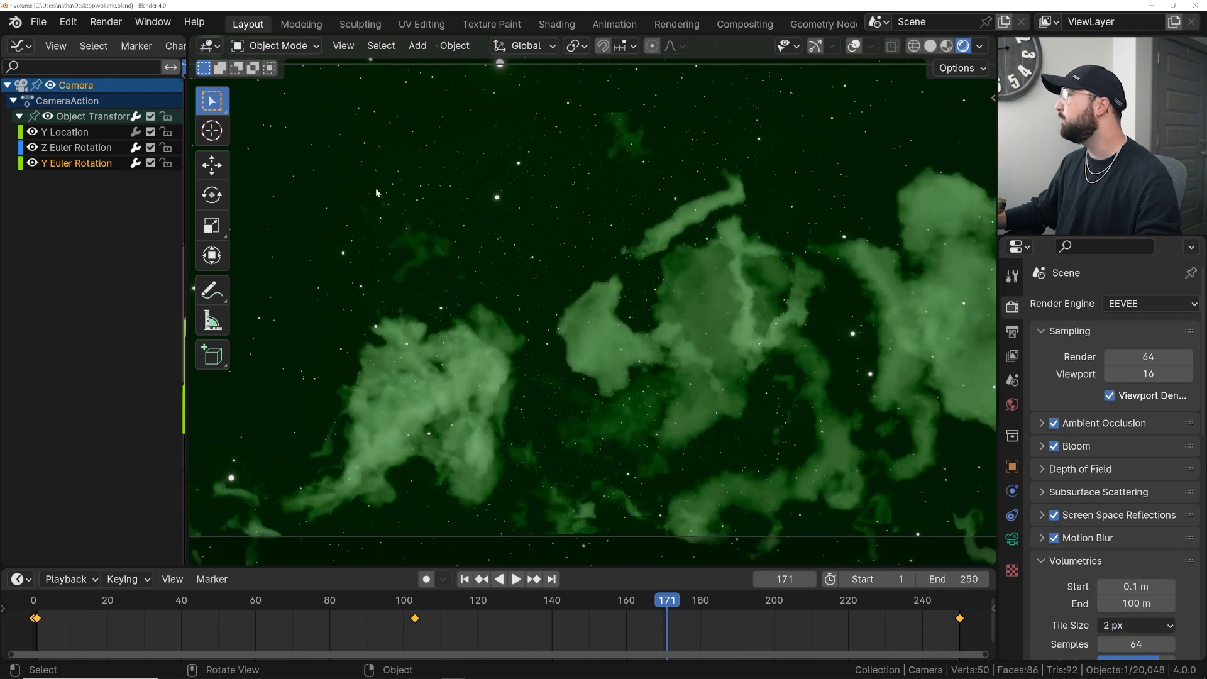
# - Render another test image, close it, and play back the animation
pyautogui.click(110, 23)
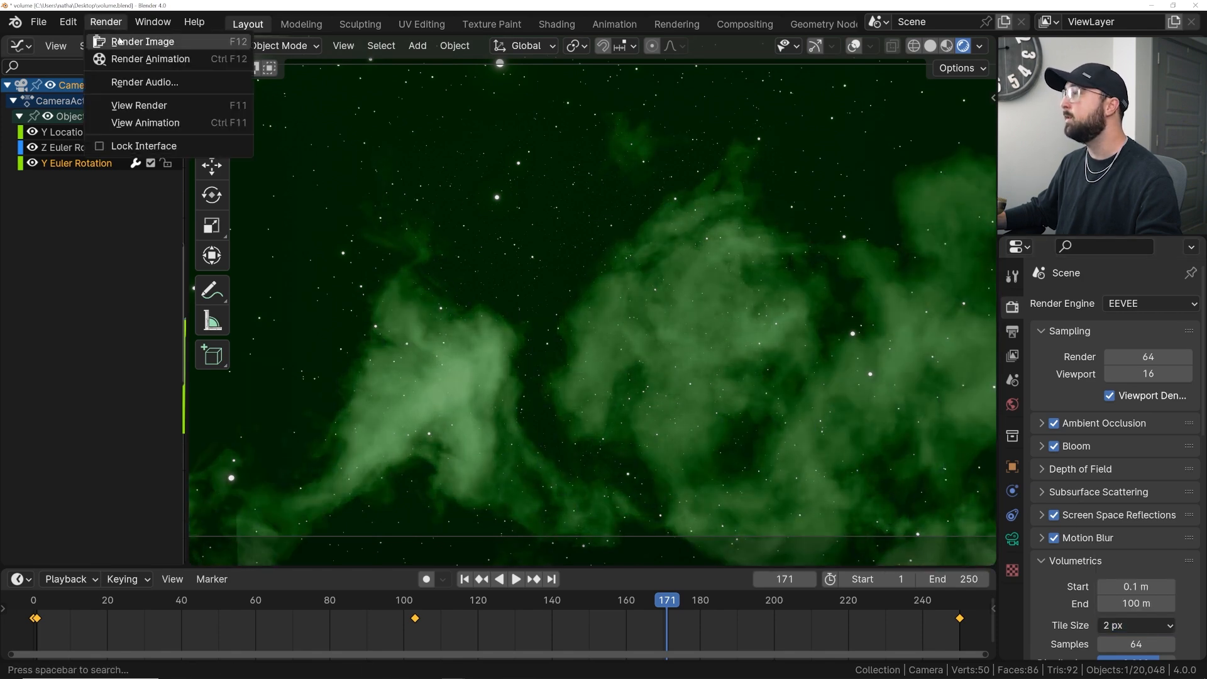
pyautogui.click(134, 40)
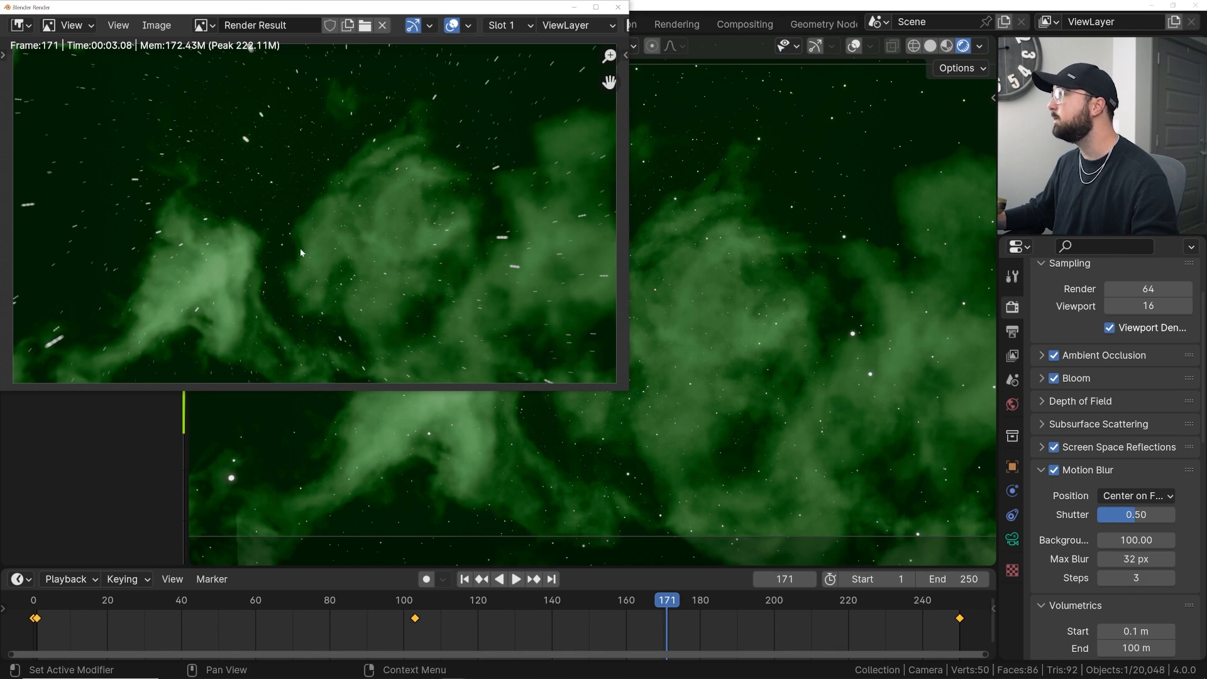
pyautogui.click(618, 6)
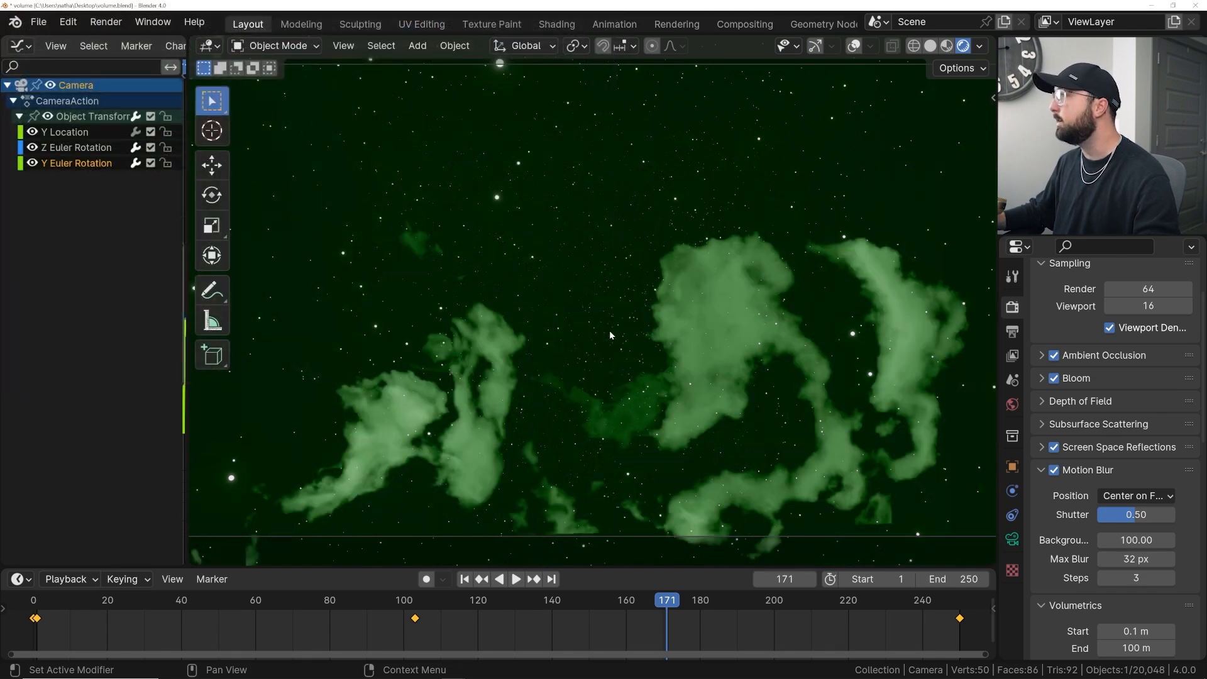
pyautogui.press('space')
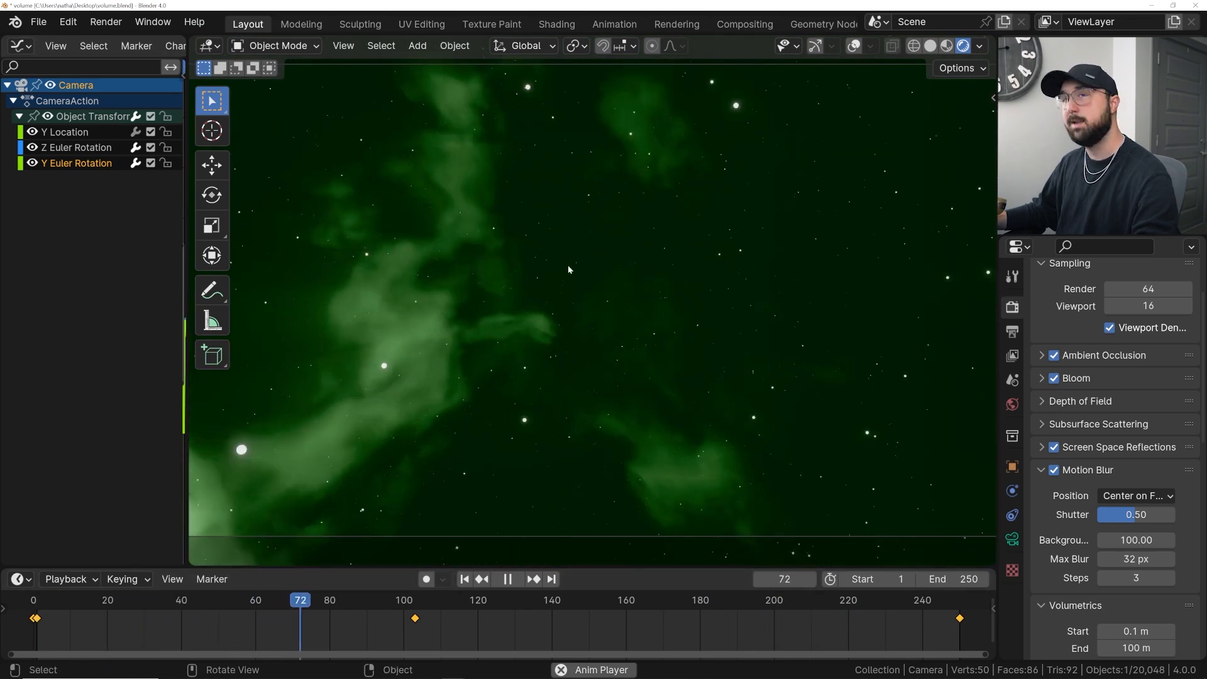
pyautogui.press('space')
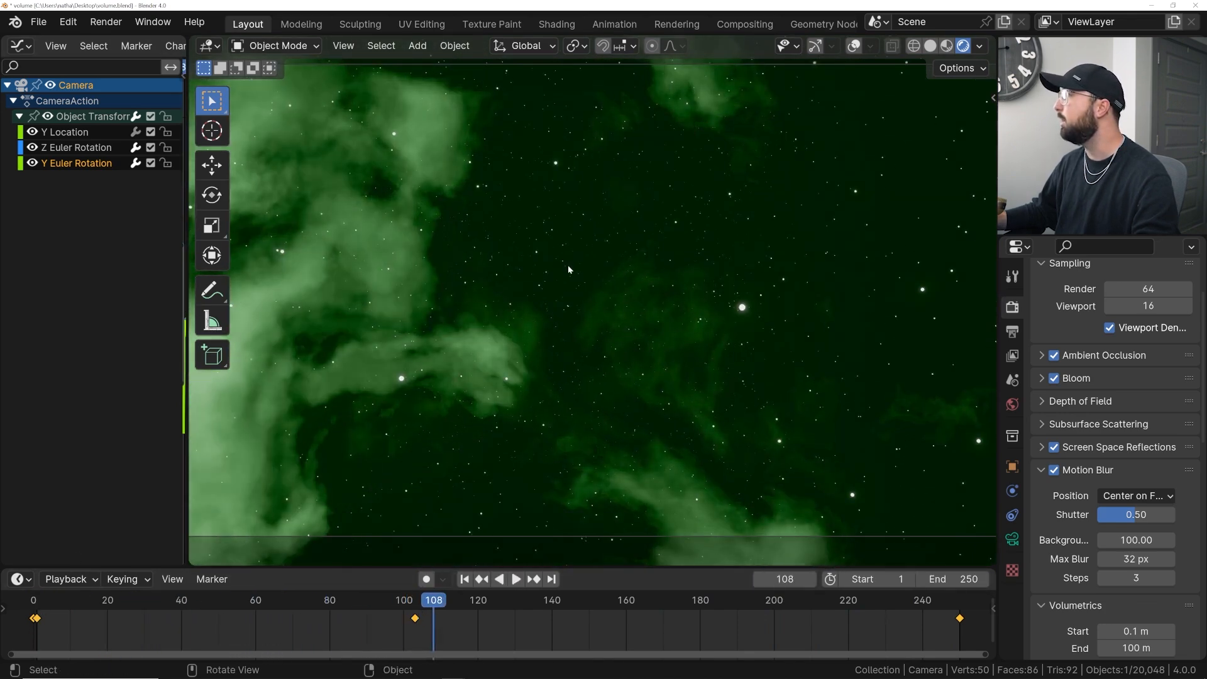